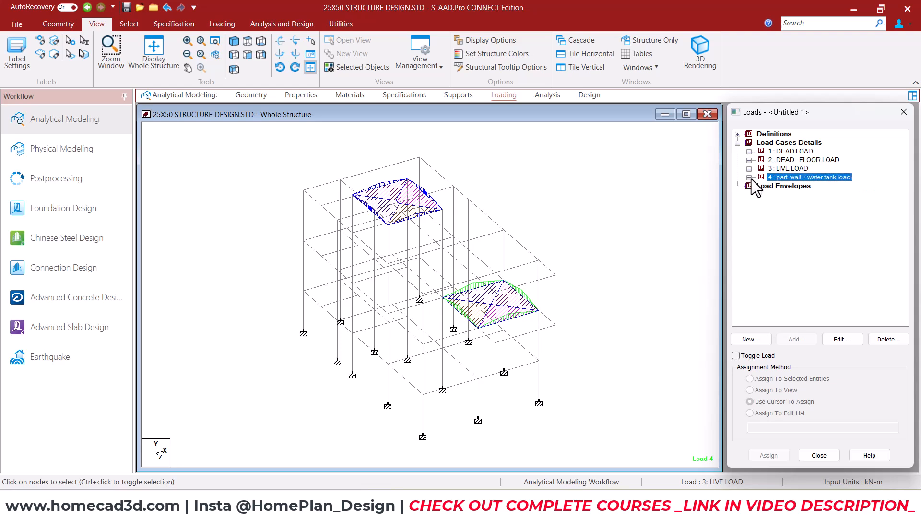
Switch to the AutoCAD floor plan and examine the staircase layout beside the dining area and its surrounding columns.
mouse_move(566, 503)
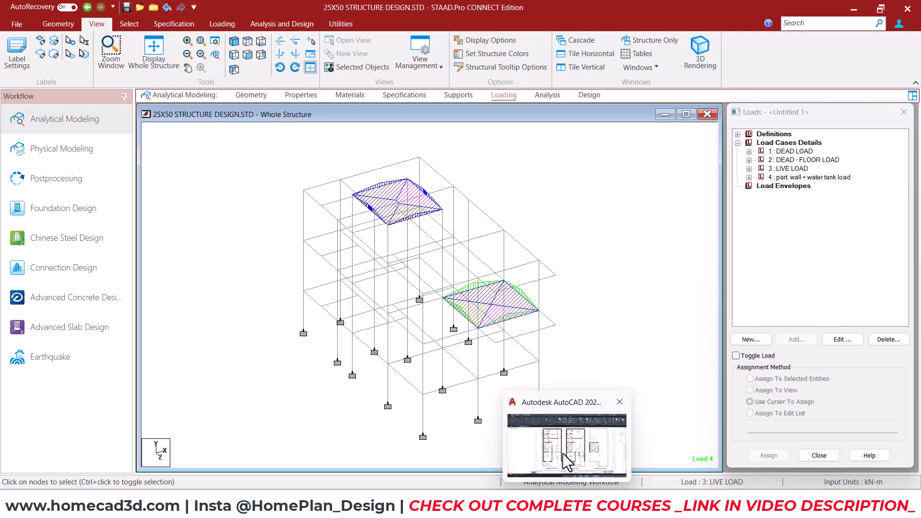
left_click(566, 461)
scroll(315, 252, "up", 2)
scroll(315, 252, "up", 2)
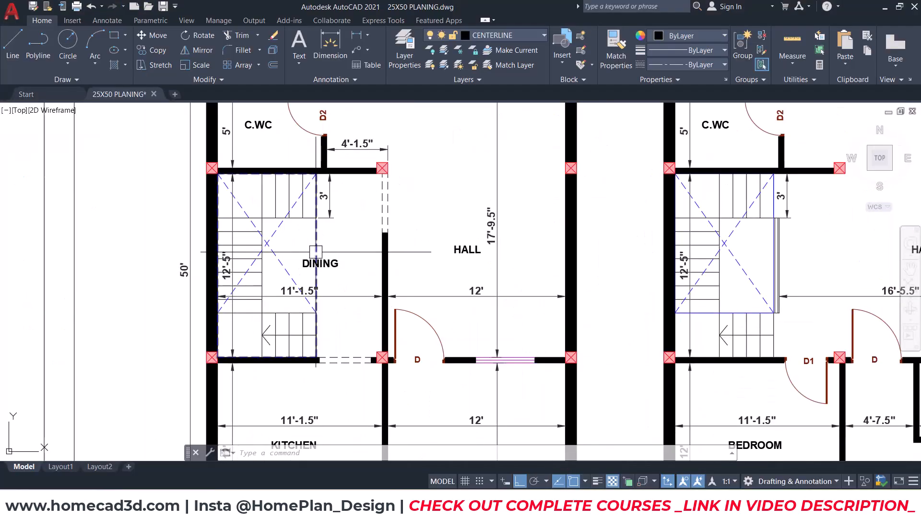
mouse_move(323, 336)
left_mouse_down()
mouse_move(235, 334)
mouse_move(231, 207)
mouse_move(304, 200)
left_mouse_up()
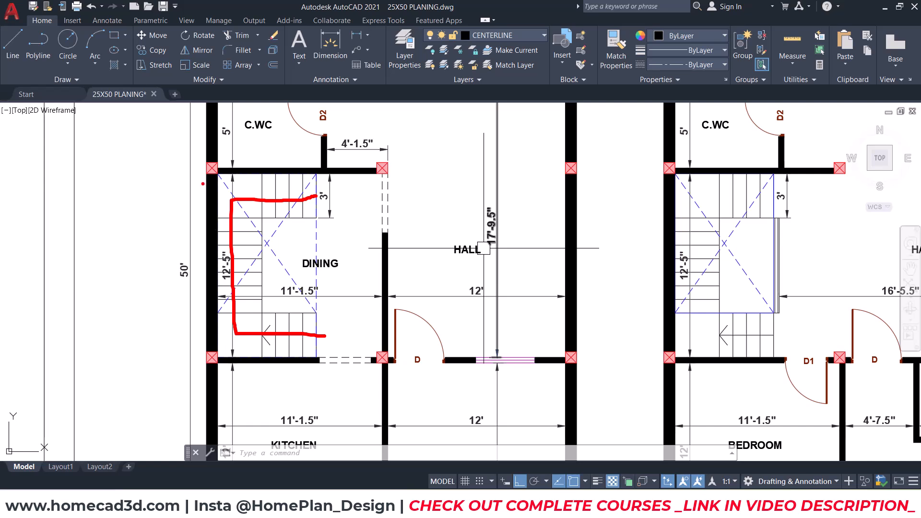
left_click_drag(202, 166, 384, 360)
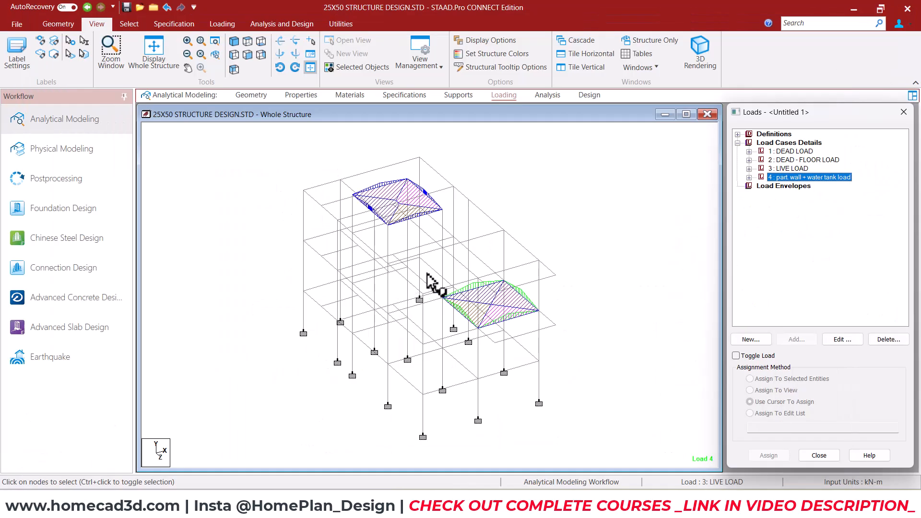
Switch back to STAAD.Pro and add a primary load case of type Dead titled "Stairs dead".
left_click(772, 143)
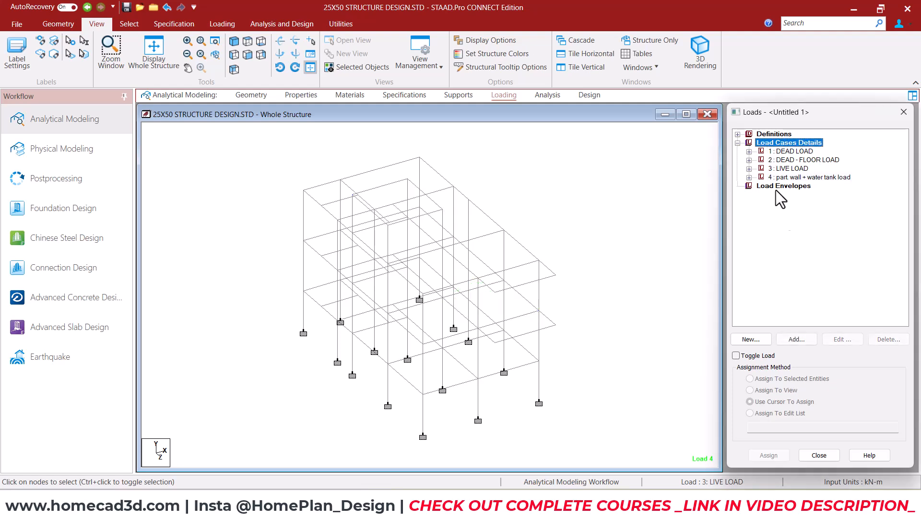
left_click(796, 339)
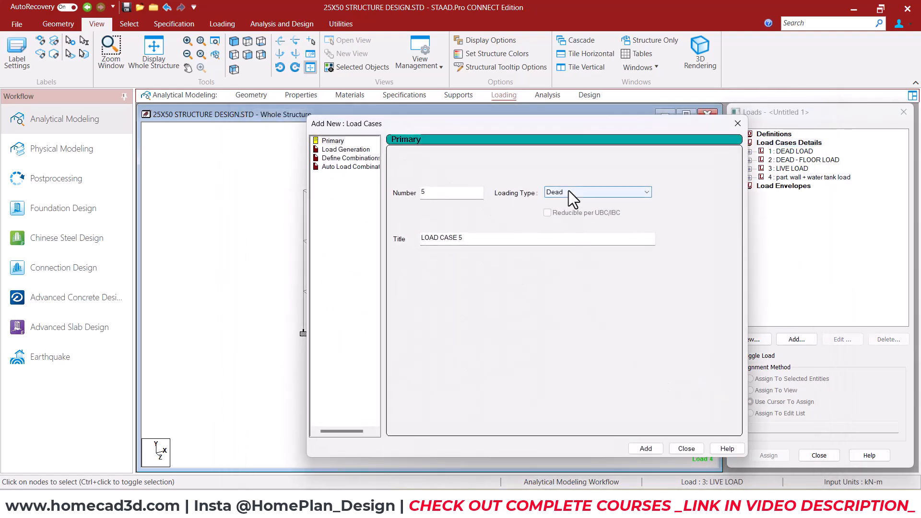
left_click_drag(493, 239, 362, 261)
type("Sta")
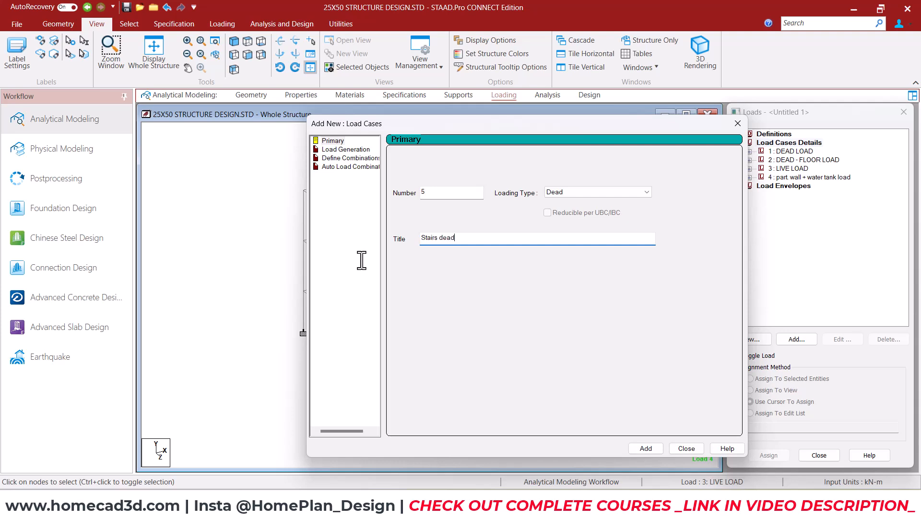
type("irs dead")
key("Return")
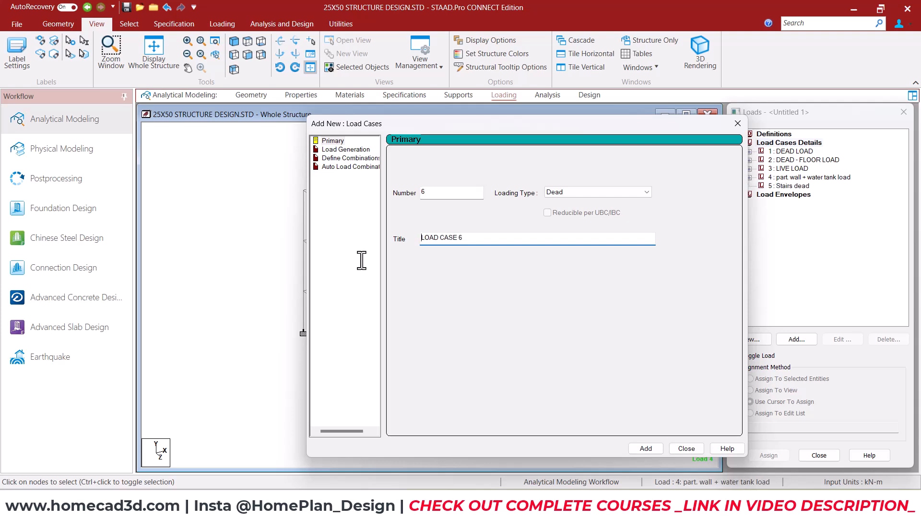
Add a primary load case of loading type Live titled "stairs live" and finish adding load cases.
left_click(577, 194)
left_click(565, 209)
left_click_drag(466, 242, 383, 257)
type("stairs live")
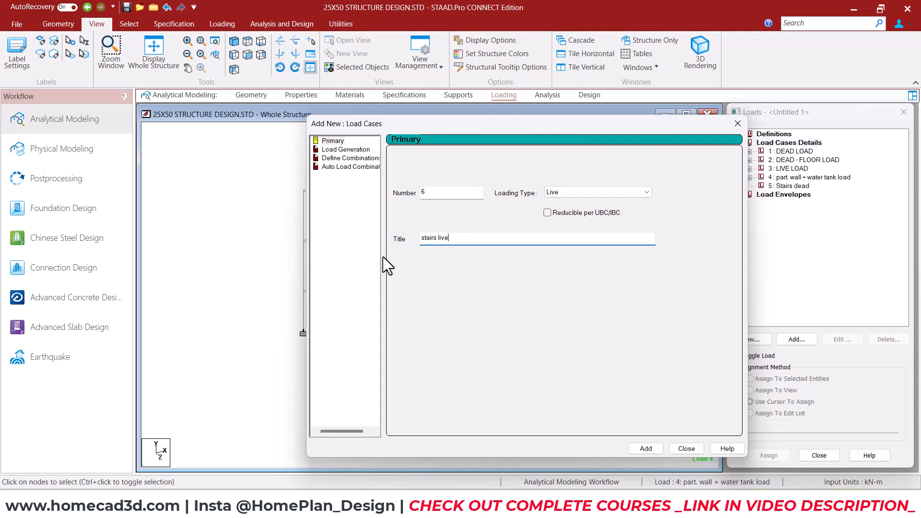
key("Return")
left_click(681, 449)
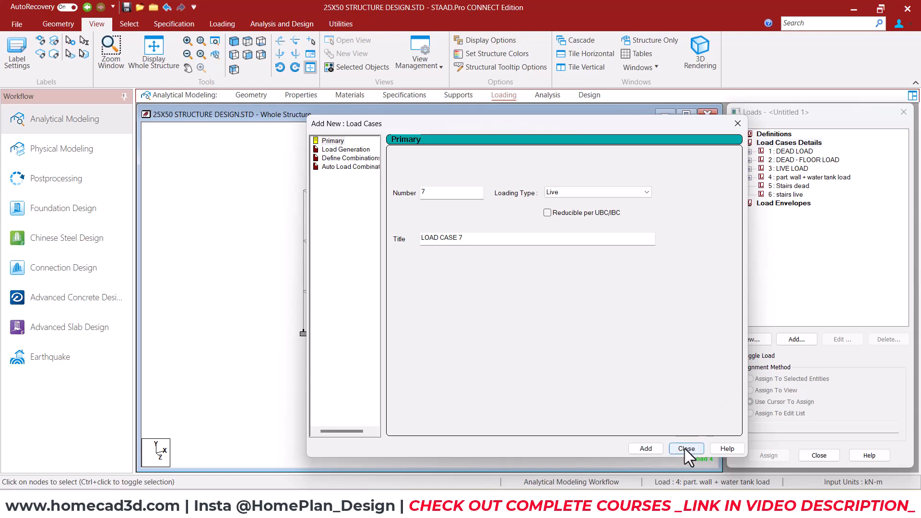
left_click(686, 448)
Make DEAD LOAD the displayed load case and select all members around the staircase bay in plan view.
left_click(784, 196)
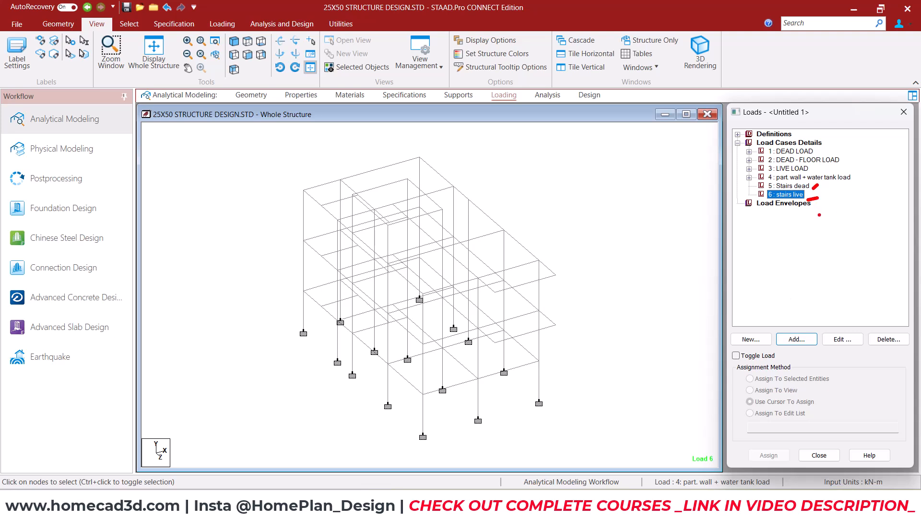
left_click(794, 152)
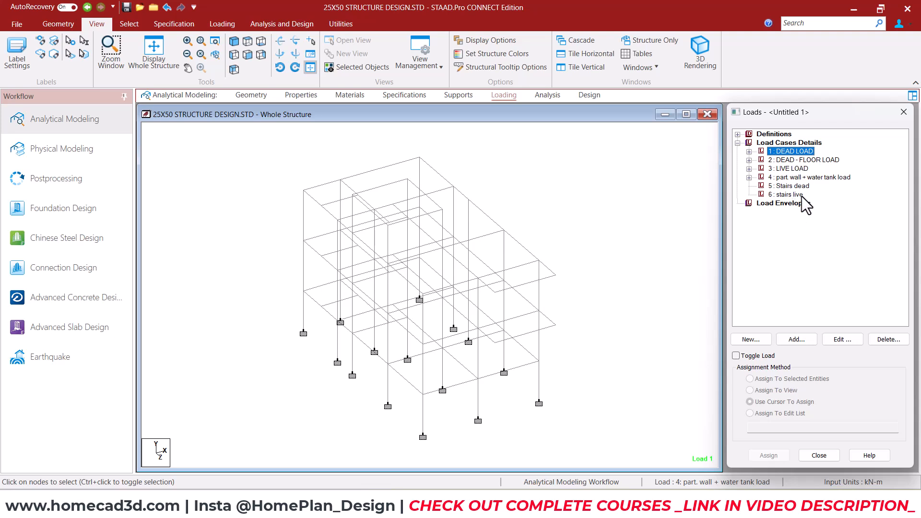
left_click(638, 202)
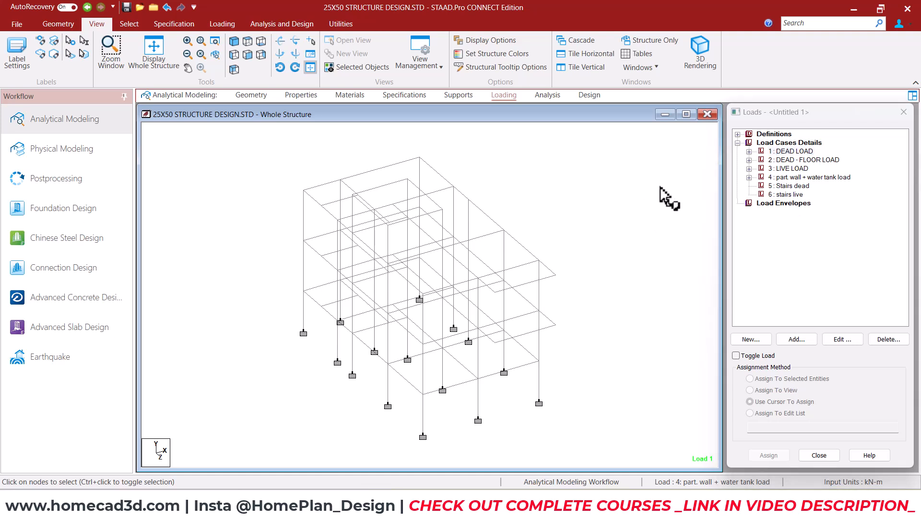
left_click(249, 53)
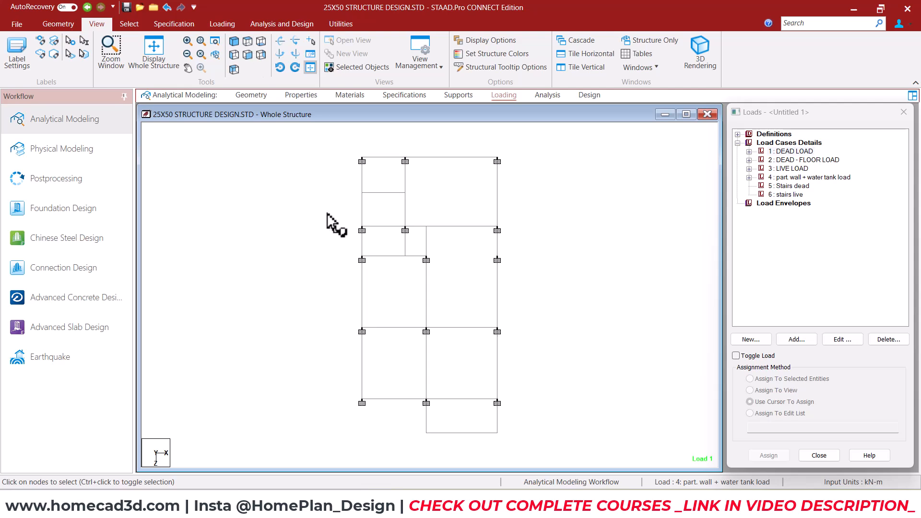
left_click(131, 27)
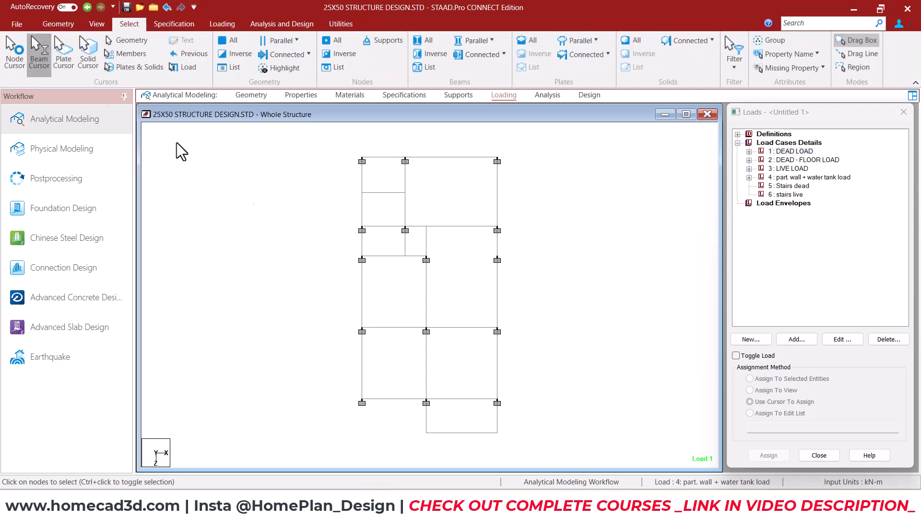
left_click_drag(360, 257, 430, 335)
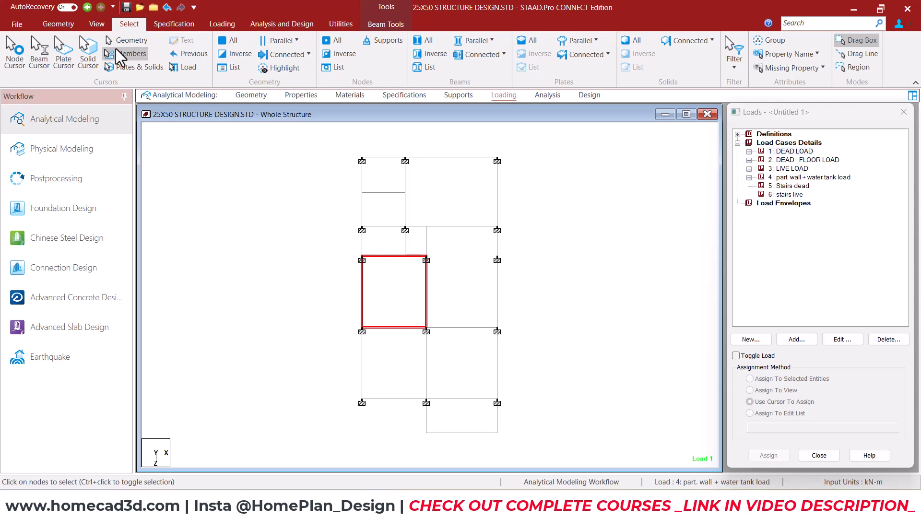
Return to the isometric view and display only the selected staircase bay members in the active window.
left_click(96, 24)
left_click(233, 42)
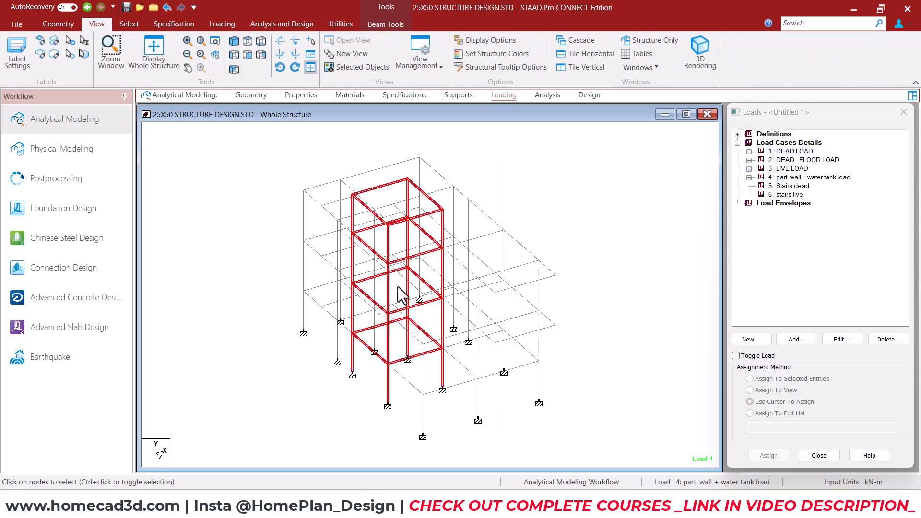
right_click(241, 208)
left_click(280, 321)
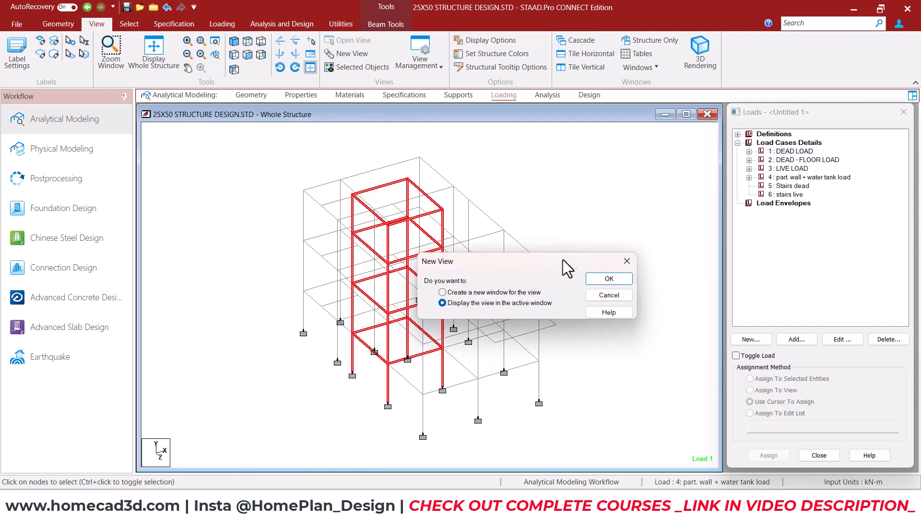
left_click(600, 277)
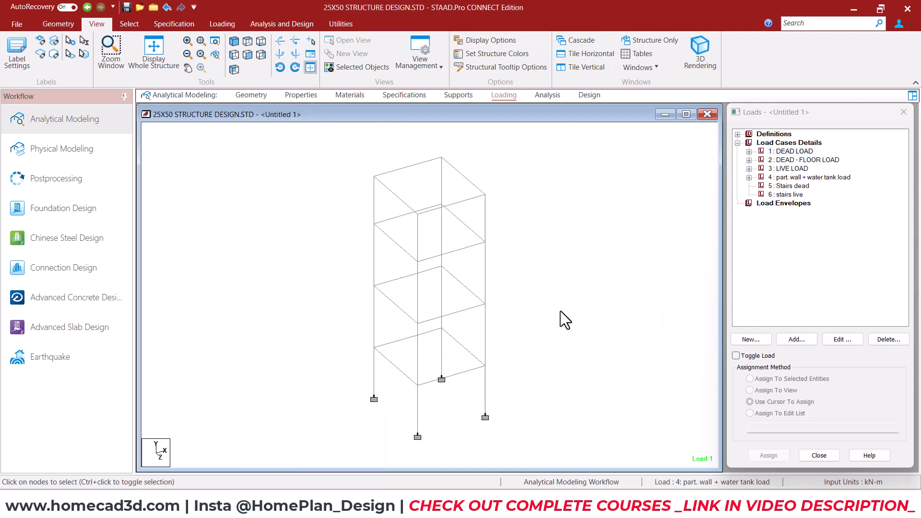
scroll(479, 384, "up", 2)
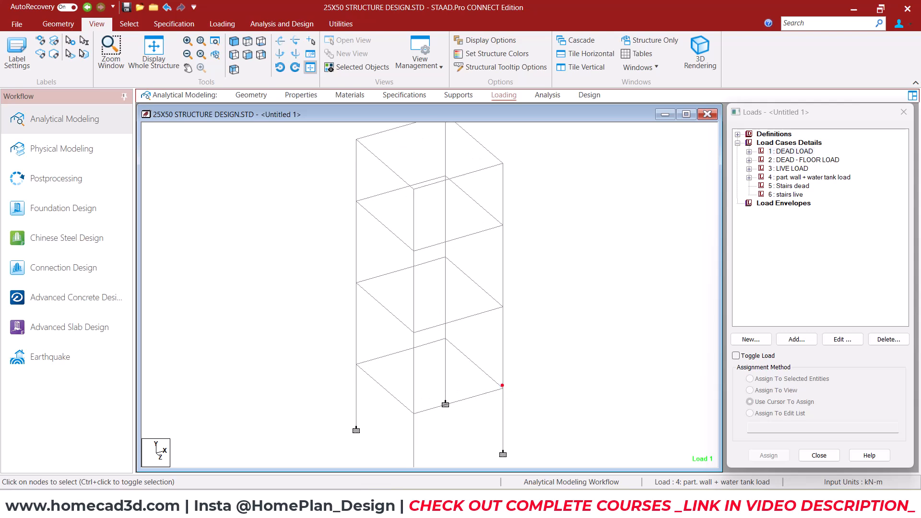
left_click_drag(502, 389, 486, 371)
mouse_move(409, 347)
left_mouse_down()
mouse_move(439, 373)
mouse_move(421, 383)
mouse_move(371, 328)
mouse_move(401, 281)
left_mouse_up()
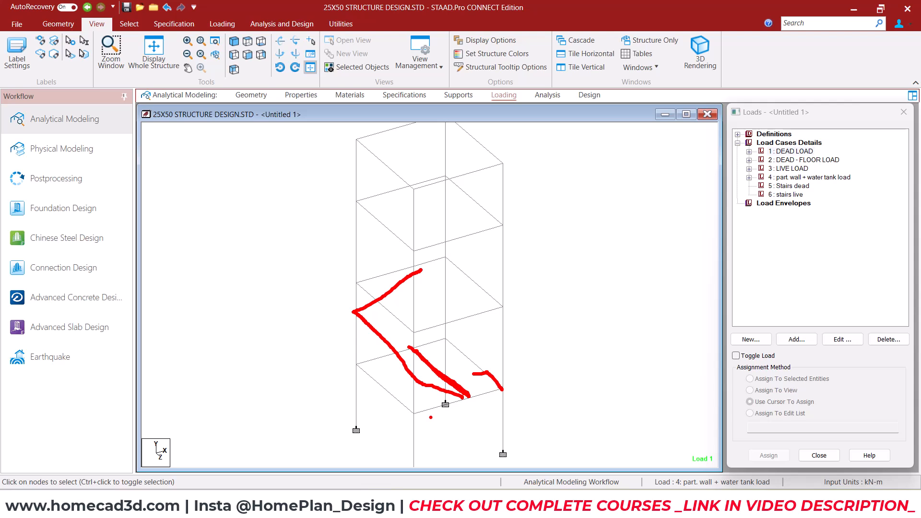
key("Escape")
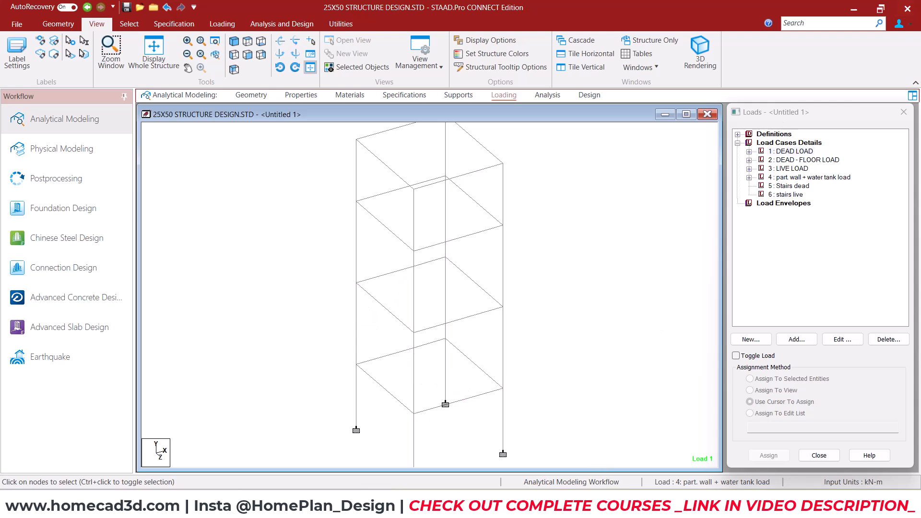
Switch to the Revit structural model and examine how the stair flights and landings meet the surrounding beams and columns.
key("super")
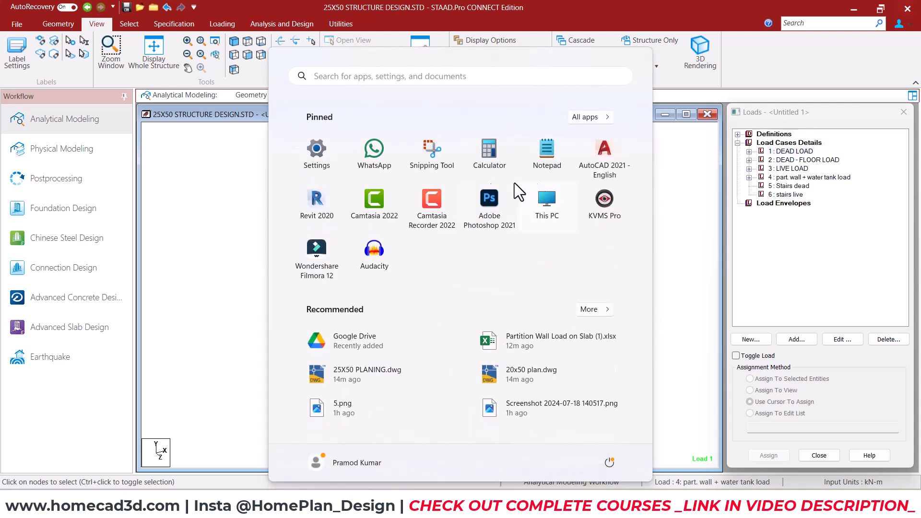
left_click(302, 206)
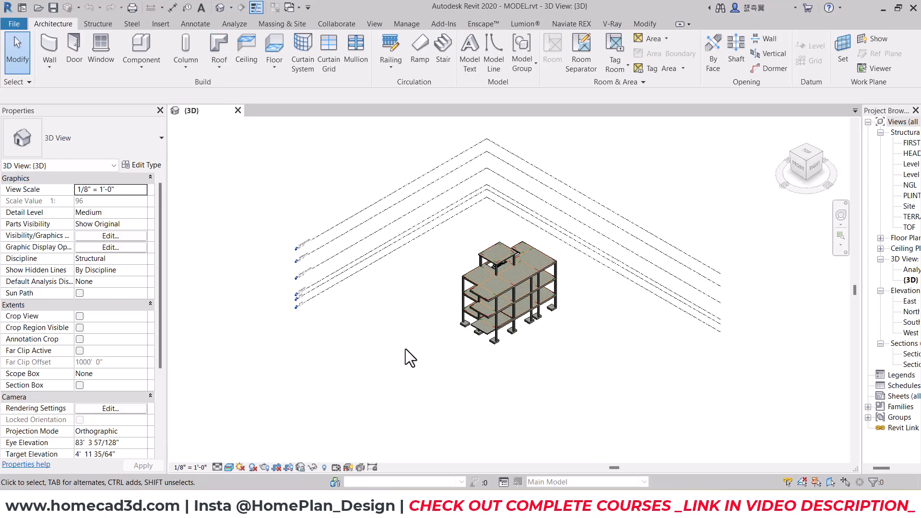
middle_click_drag(448, 327, 568, 234)
scroll(388, 298, "up", 5)
scroll(420, 282, "up", 2)
left_click(421, 282)
middle_click_drag(420, 282, 508, 303, "shift")
left_click(458, 272)
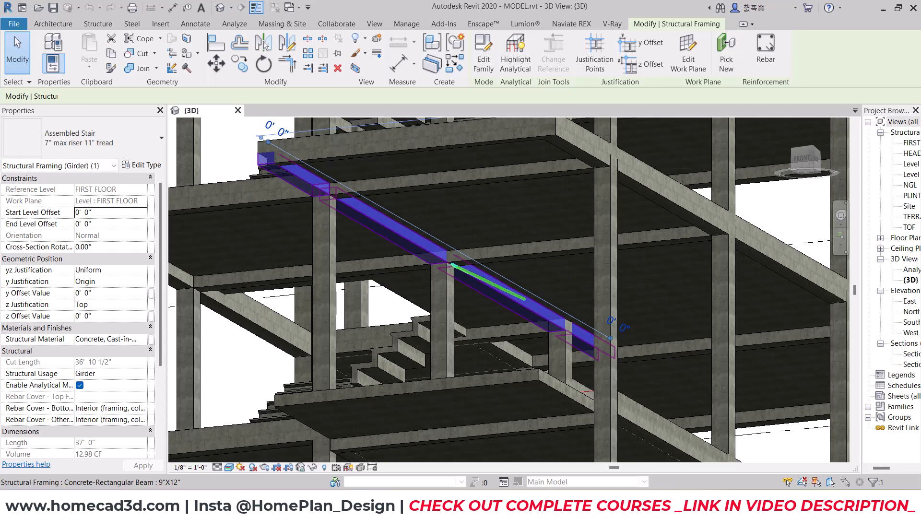
key("Escape")
middle_click_drag(469, 308, 237, 325, "shift")
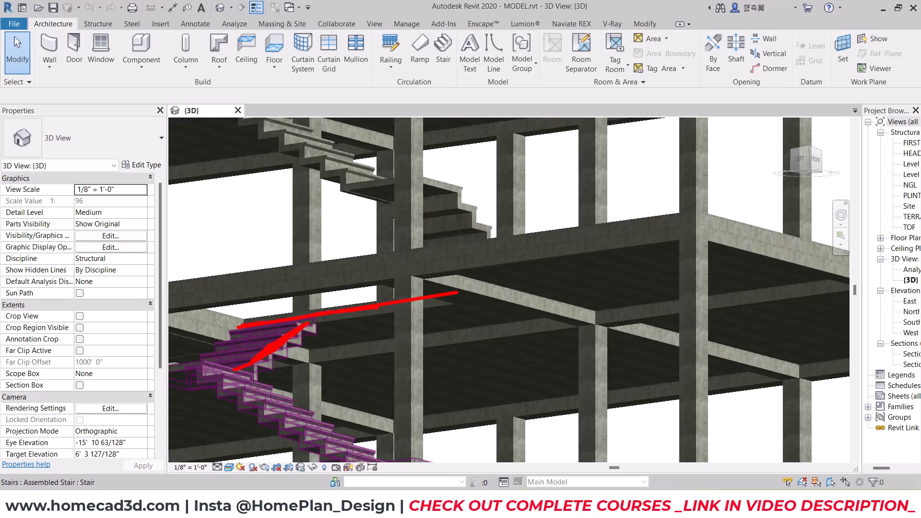
mouse_move(343, 313)
middle_mouse_down("shift")
mouse_move(382, 267)
mouse_move(275, 361)
middle_mouse_up("shift")
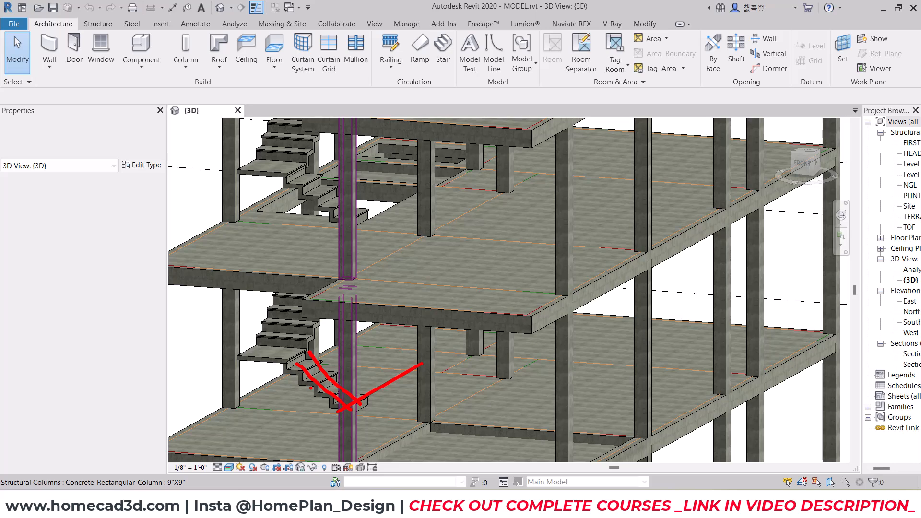
Switch back to the AutoCAD plan at the ground floor staircase and make beam the current layer.
left_click(882, 8)
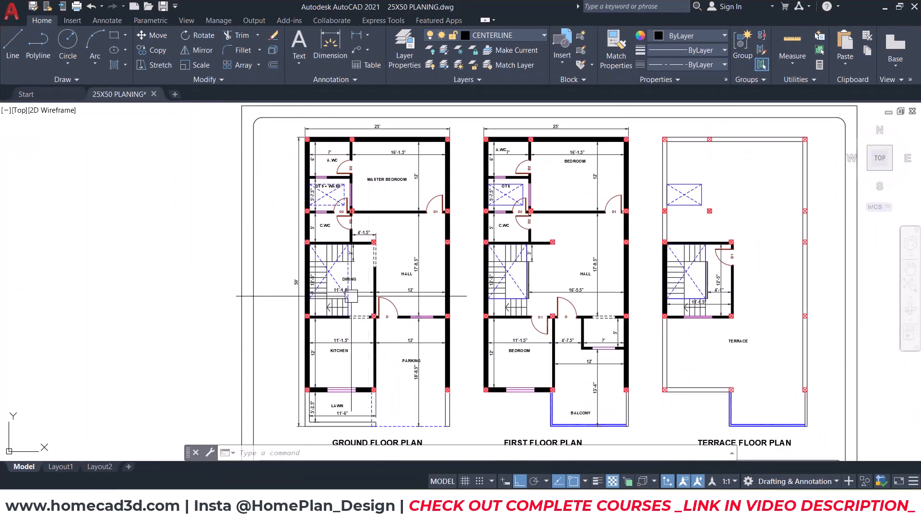
scroll(363, 278, "up", 4)
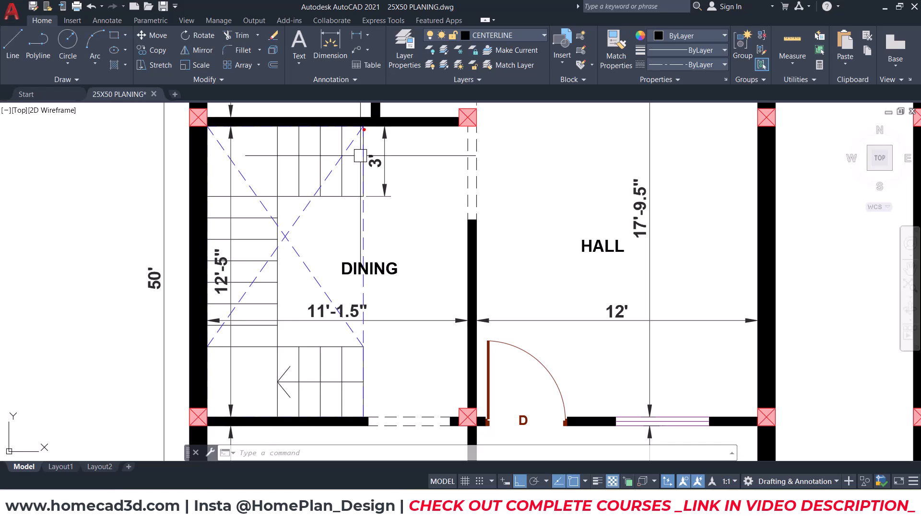
left_click(361, 156)
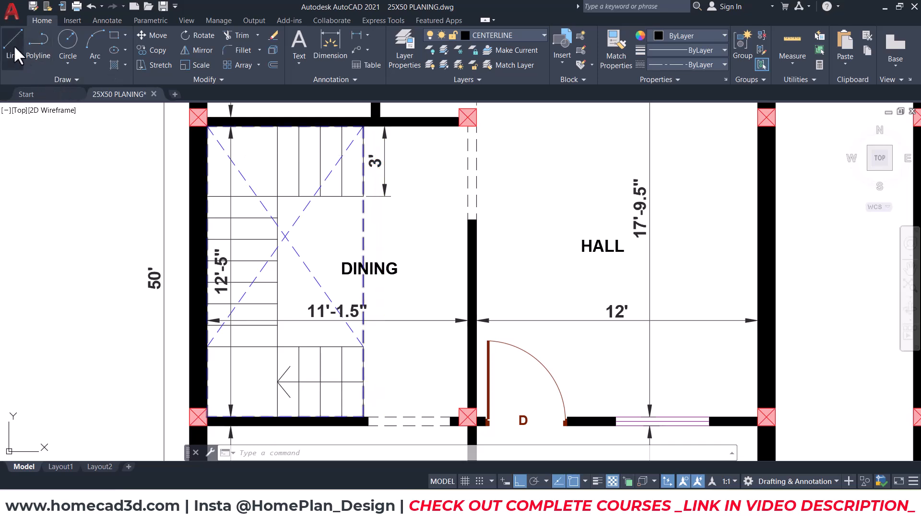
left_click(490, 39)
scroll(489, 96, "up", 1)
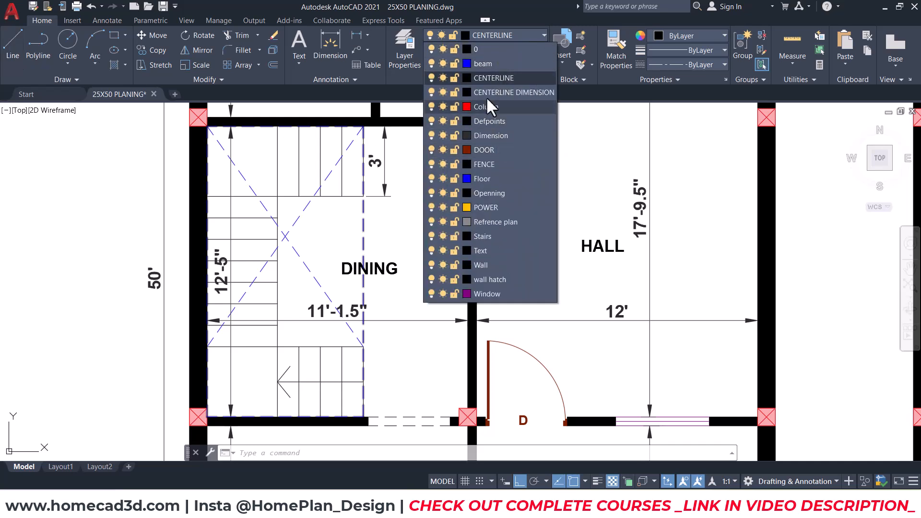
left_click(486, 62)
Draw a vertical line along the staircase's open edge between the two horizontal walls enclosing the dining area.
left_click(12, 48)
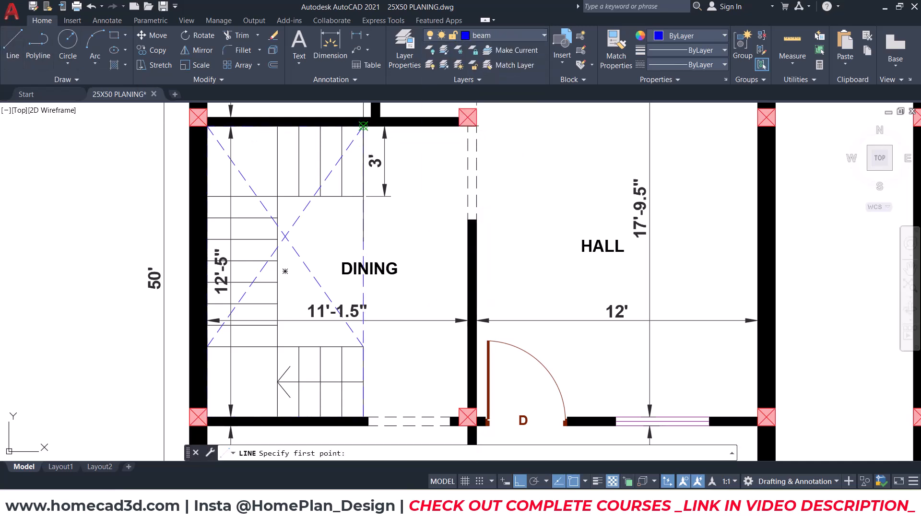
left_click(363, 126)
left_click(363, 418)
key("Return")
Offset the stair-edge line by 9 toward the dining side to form the beam's second edge.
type("o")
key("Return")
type("9")
key("Return")
left_click(368, 214)
left_click(418, 220)
key("Escape")
key("Escape")
Move both stair beam lines from the ground floor plan to the plinth beam plan, matching the staircase's upper corner beside column A3.
left_click(377, 218)
left_click(366, 220)
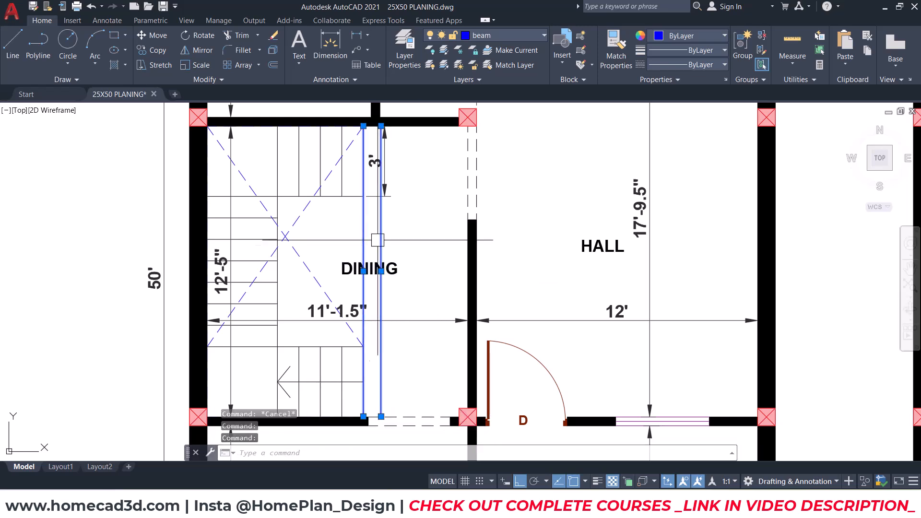
left_click(148, 36)
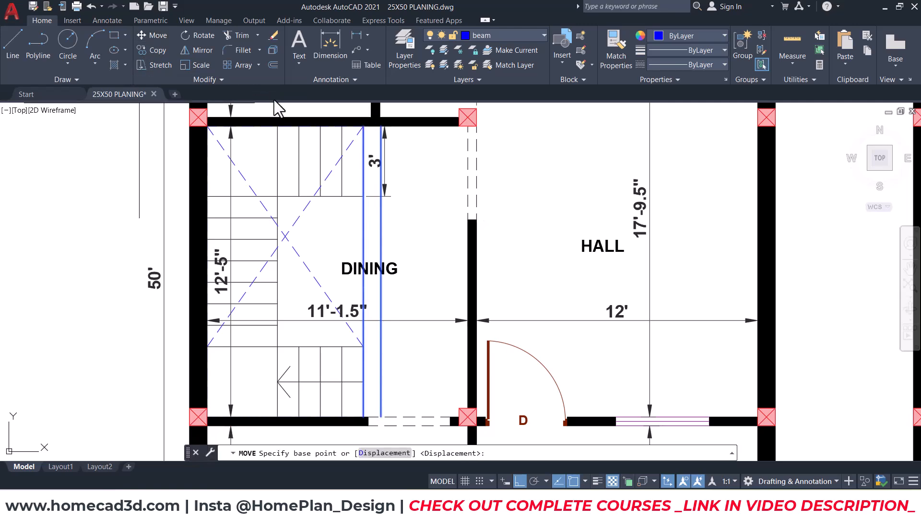
scroll(209, 126, "up", 6)
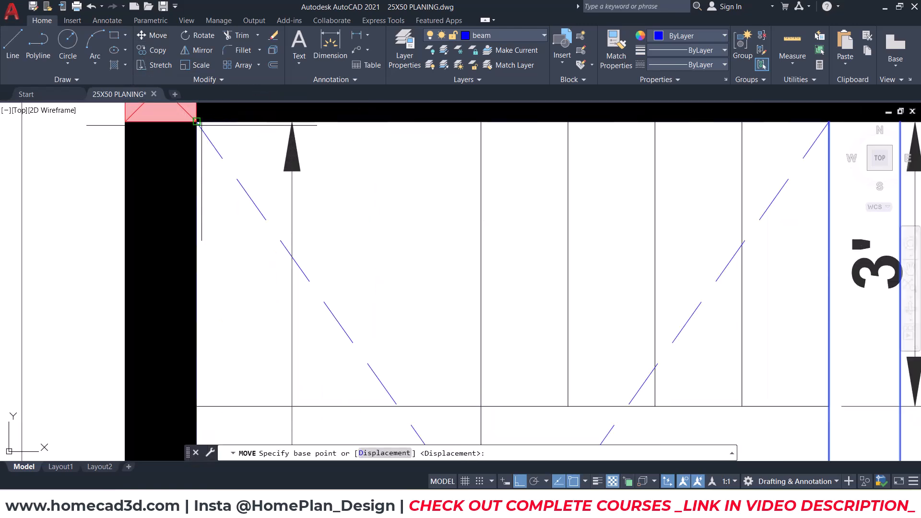
left_click(201, 127)
scroll(267, 170, "down", 15)
middle_click_drag(619, 170, 498, 173)
middle_click_drag(811, 173, 461, 204)
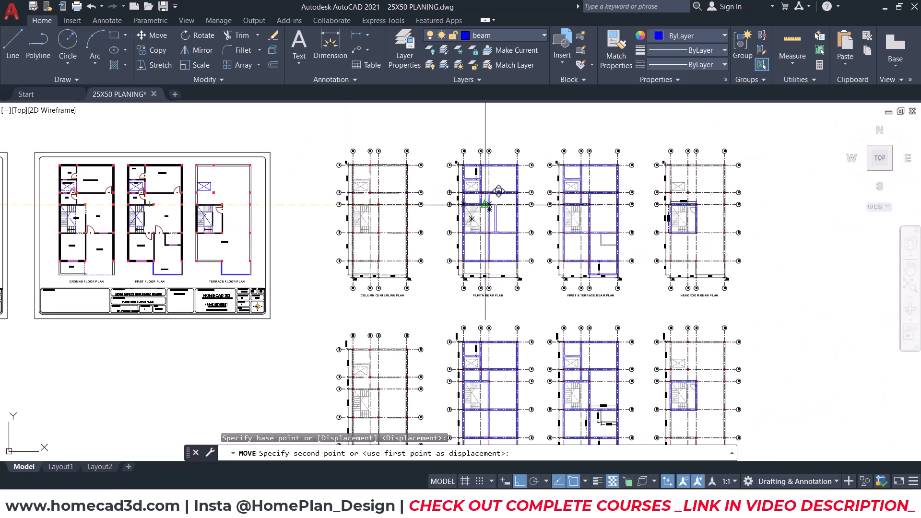
scroll(503, 205, "up", 8)
scroll(289, 201, "up", 4)
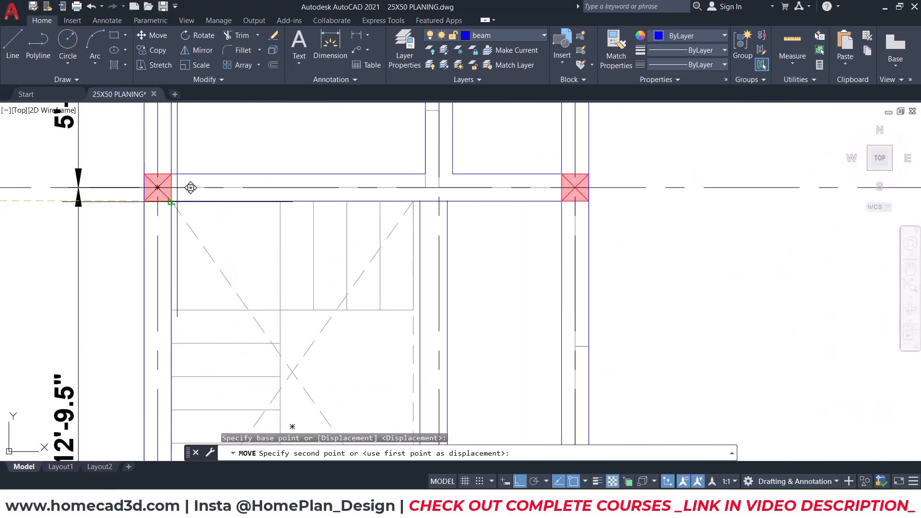
left_click(174, 201)
Copy the two stair beam lines from the plinth beam plan to the matching staircase corner on the first and terrace beam plan.
scroll(175, 202, "down", 6)
middle_click_drag(573, 204, 472, 201)
scroll(538, 200, "up", 6)
scroll(224, 173, "down", 6)
middle_click_drag(147, 177, 435, 156)
scroll(192, 171, "up", 8)
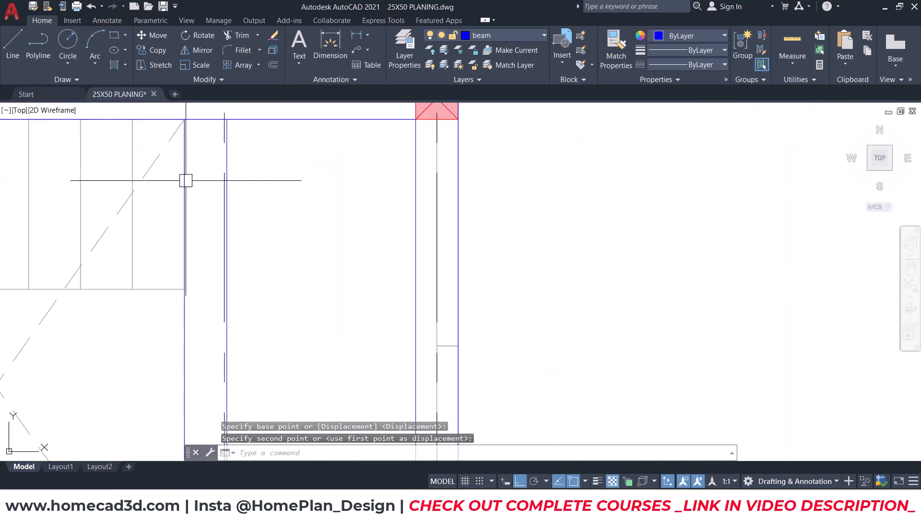
left_click(181, 230)
left_click(231, 199)
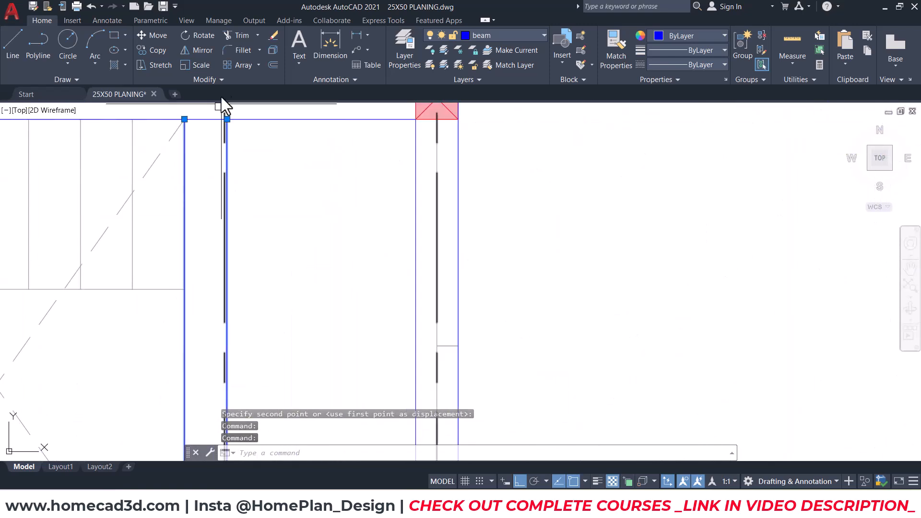
left_click(156, 54)
middle_click_drag(107, 138, 300, 180)
middle_click_drag(102, 163, 230, 163)
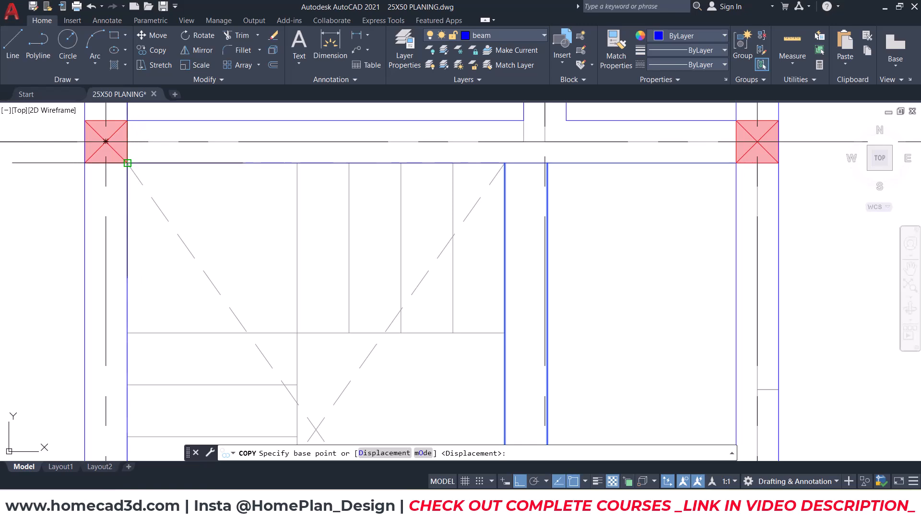
left_click(128, 163)
scroll(151, 167, "down", 8)
middle_click_drag(629, 172, 493, 173)
scroll(457, 167, "up", 6)
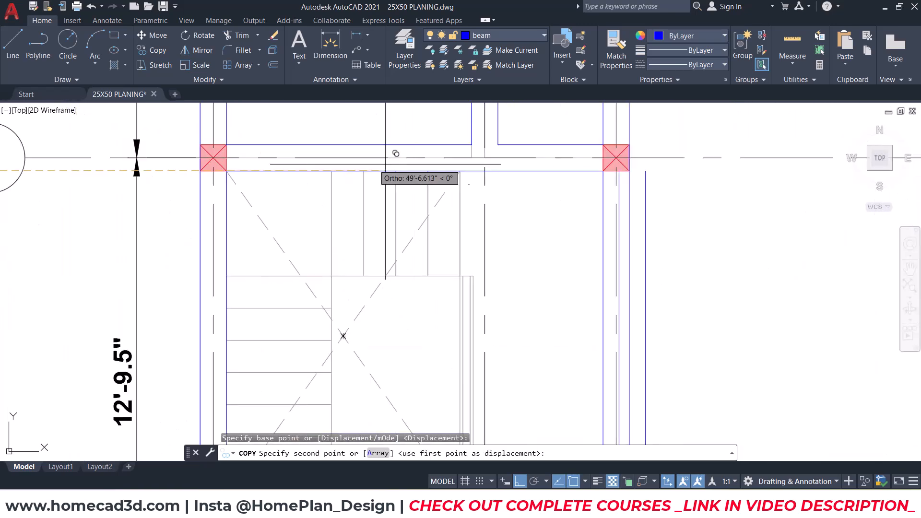
left_click(237, 160)
scroll(226, 167, "down", 5)
middle_click_drag(624, 192, 528, 192)
scroll(595, 187, "up", 2)
scroll(595, 187, "down", 4)
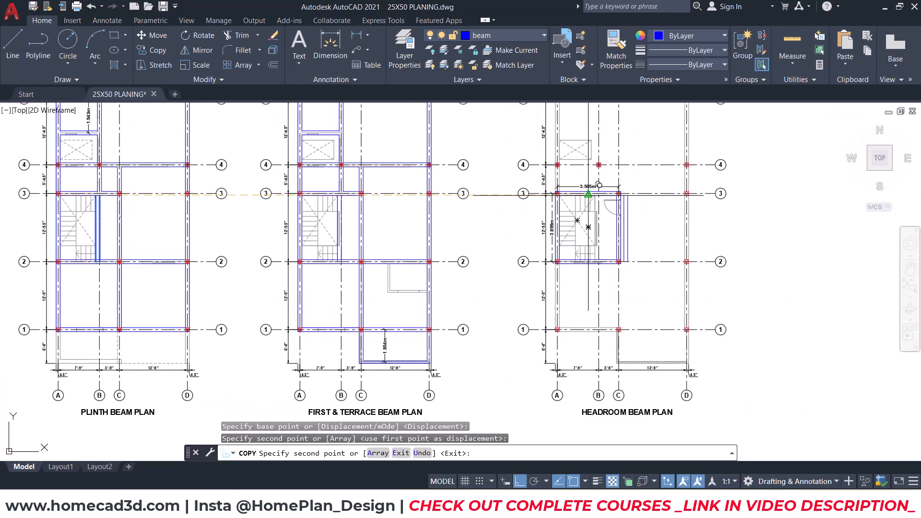
key("Escape")
key("Escape")
middle_click_drag(364, 242, 513, 224)
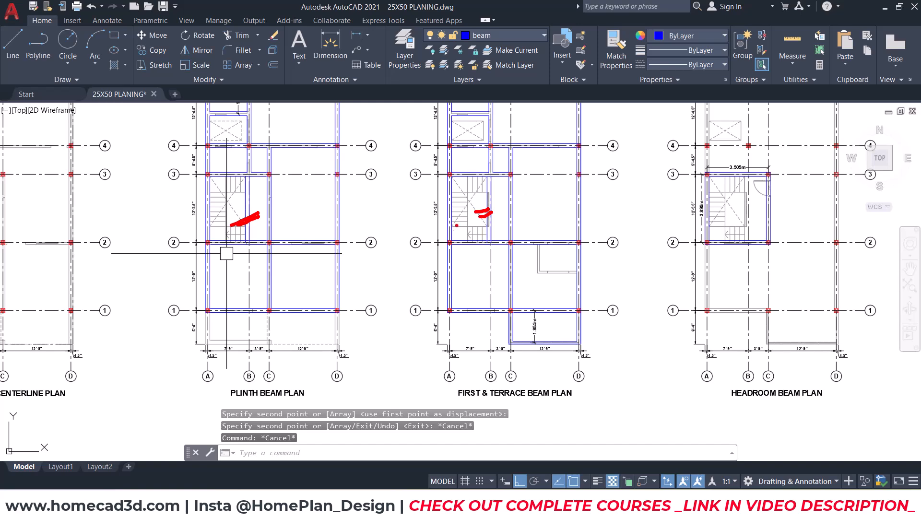
scroll(494, 163, "up", 4)
left_click_drag(491, 139, 491, 290)
left_click_drag(500, 226, 518, 215)
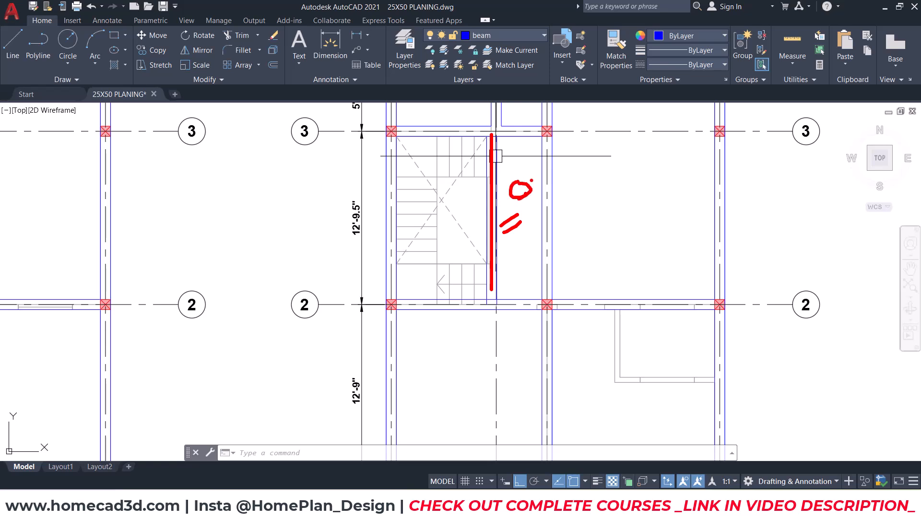
left_click_drag(567, 166, 567, 156)
left_click_drag(531, 204, 594, 175)
left_click_drag(558, 210, 561, 210)
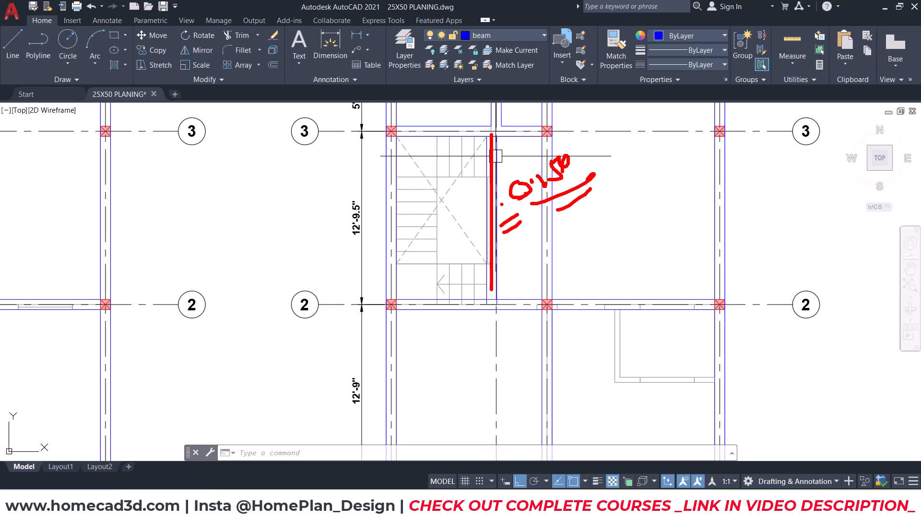
key("Escape")
Make Dimension the current layer for the first and terrace beam plan.
middle_click_drag(498, 163, 475, 182)
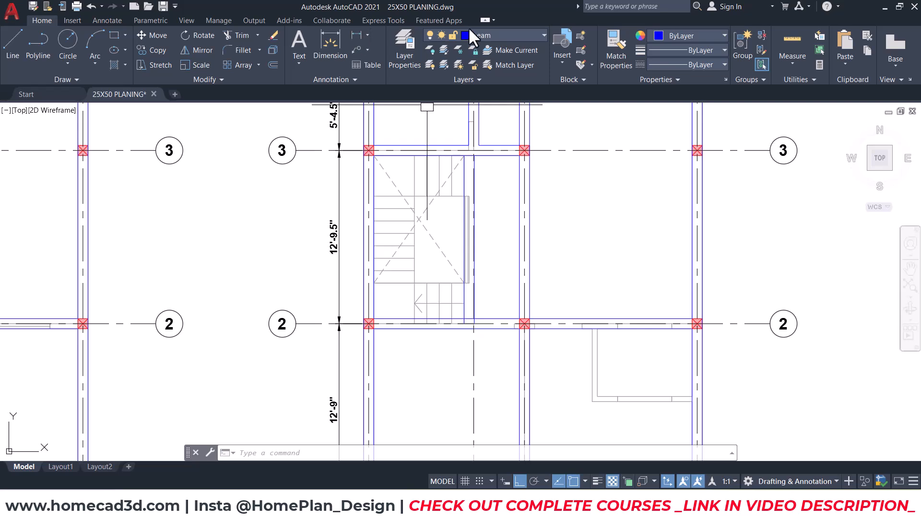
left_click(479, 35)
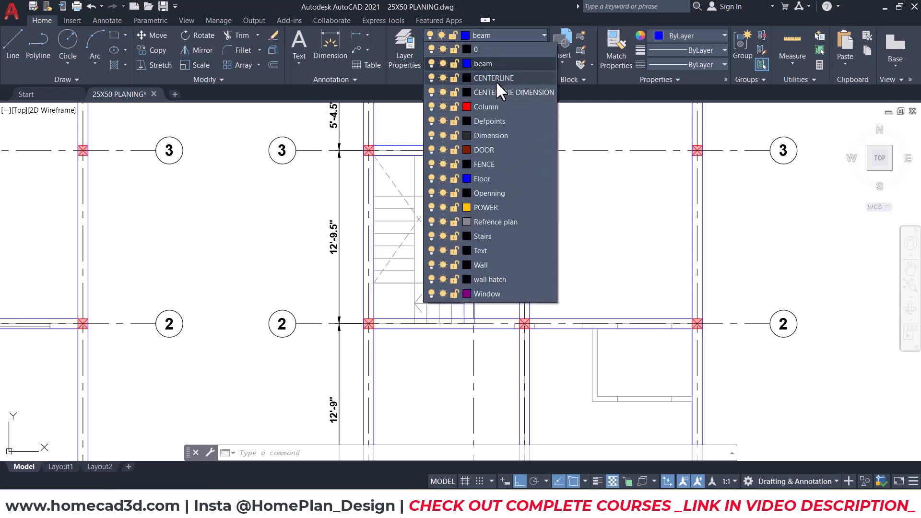
left_click(494, 136)
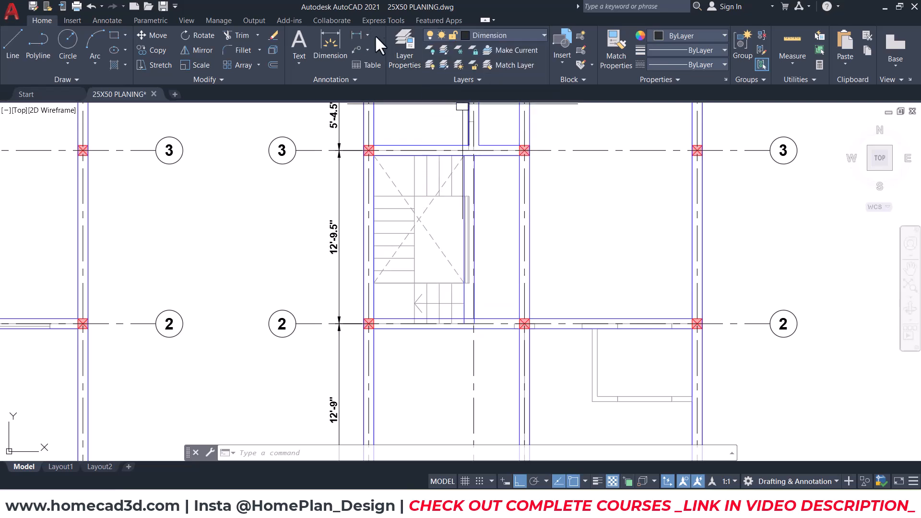
Add a horizontal linear dimension from grid line A to the midpoint between the two stair beam lines, placed just below grid line 3.
left_click(356, 35)
scroll(392, 189, "down", 4)
scroll(392, 190, "up", 8)
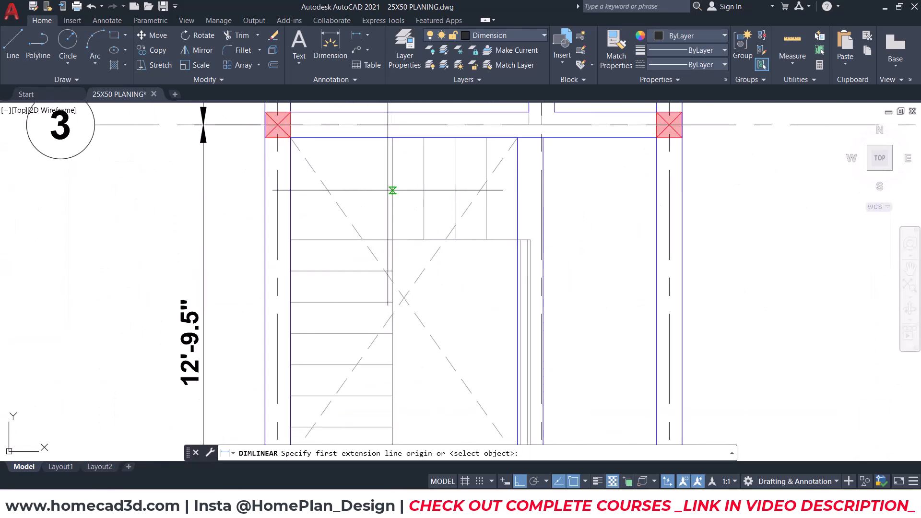
left_click(278, 192)
scroll(516, 190, "up", 2)
scroll(517, 191, "up", 4)
type("m2")
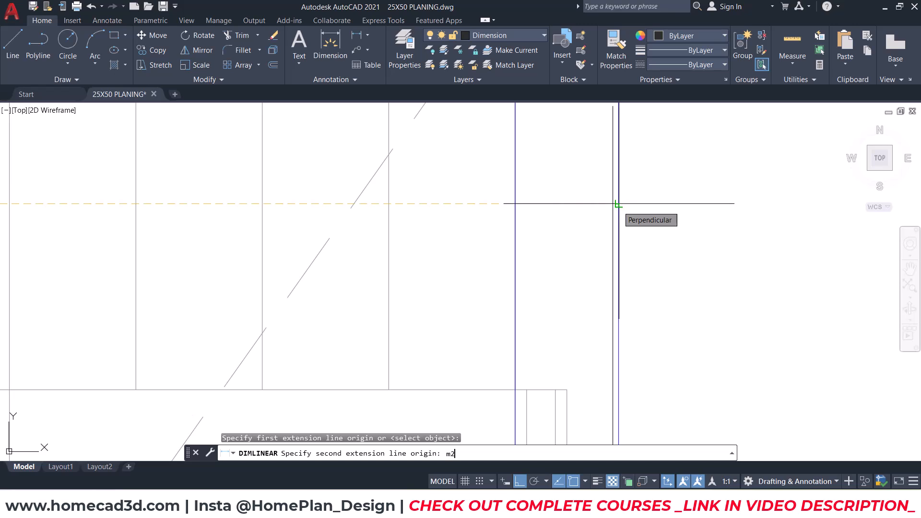
type("p")
key("Return")
left_click(515, 204)
left_click(612, 204)
scroll(616, 203, "down", 3)
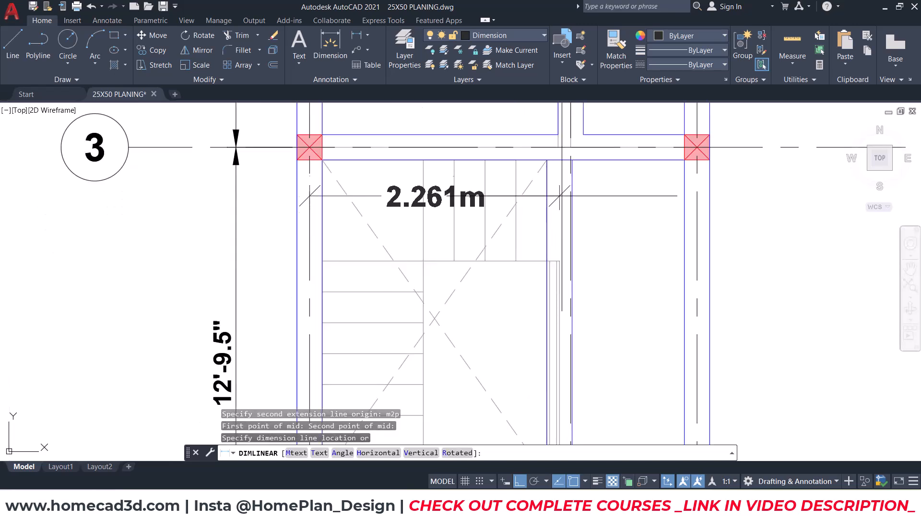
middle_click_drag(563, 182, 559, 202)
middle_click_drag(494, 126, 497, 166)
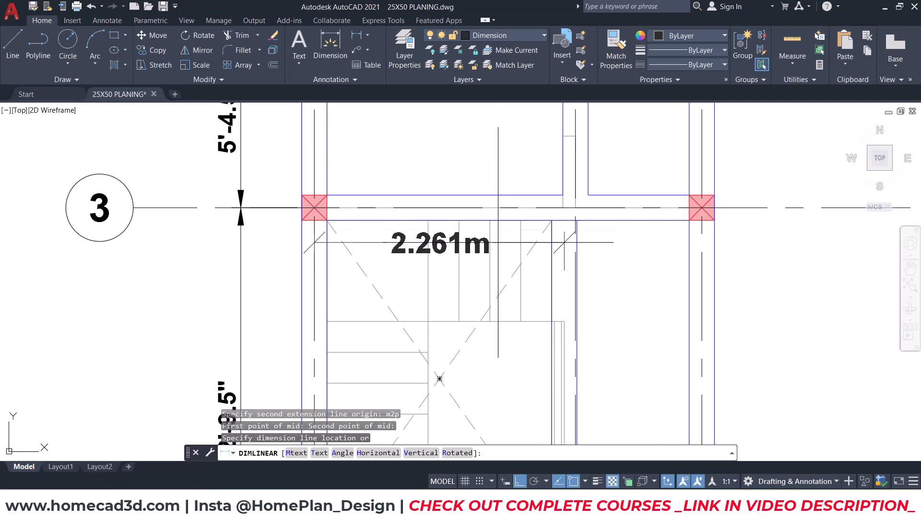
scroll(494, 252, "up", 2)
left_click(495, 252)
scroll(389, 242, "down", 2)
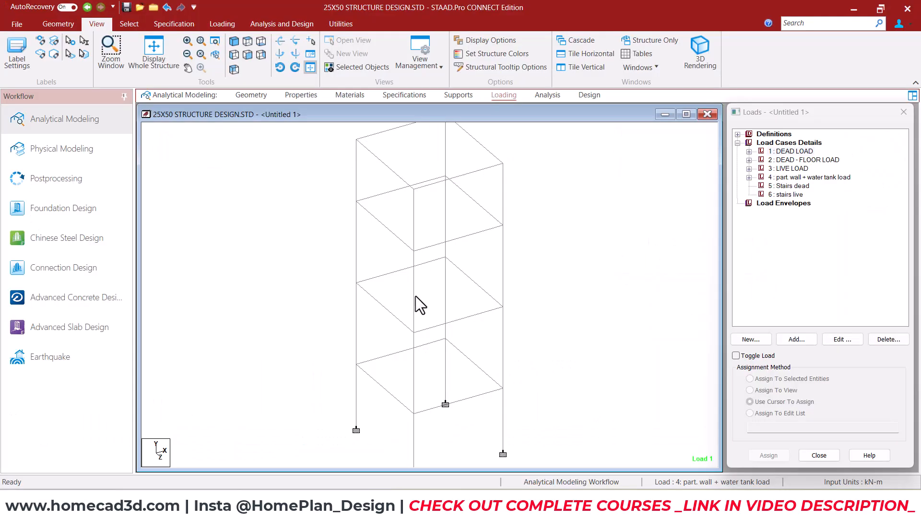
Switch to STAAD.Pro and repeat the stair bay's side beams at the three lower floor levels once along X with 2.261 m spacing.
left_click(386, 389)
left_click(390, 310, "ctrl")
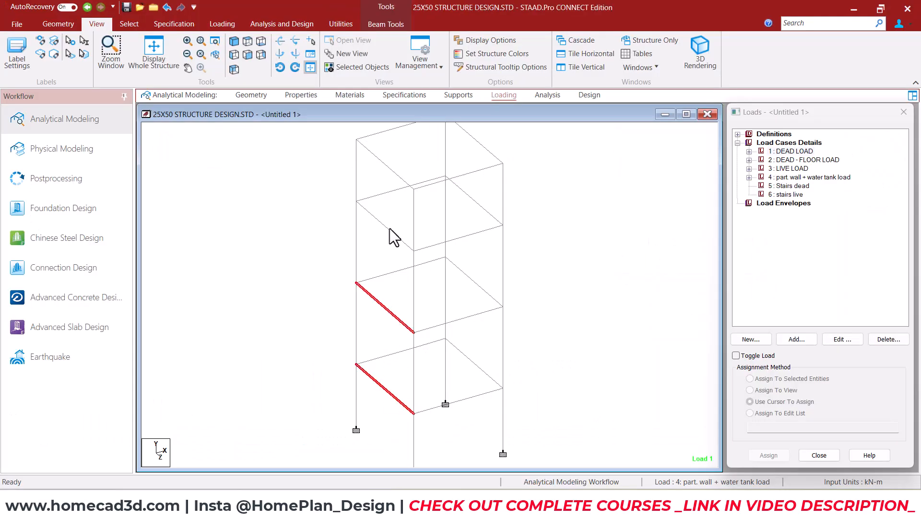
left_click(59, 24)
left_click(109, 41)
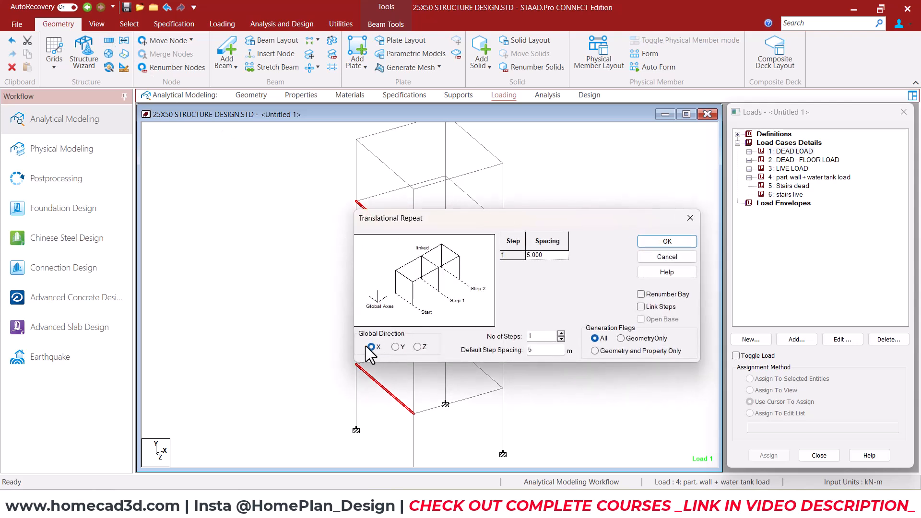
left_click_drag(484, 215, 596, 217)
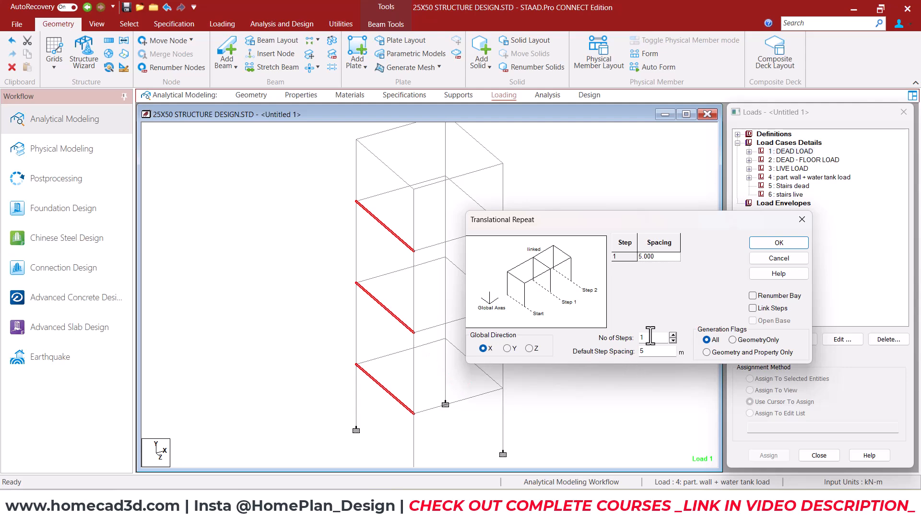
double_click(654, 351)
key("ctrl+2")
left_click_drag(415, 415, 466, 392)
key("Escape")
left_click(778, 243)
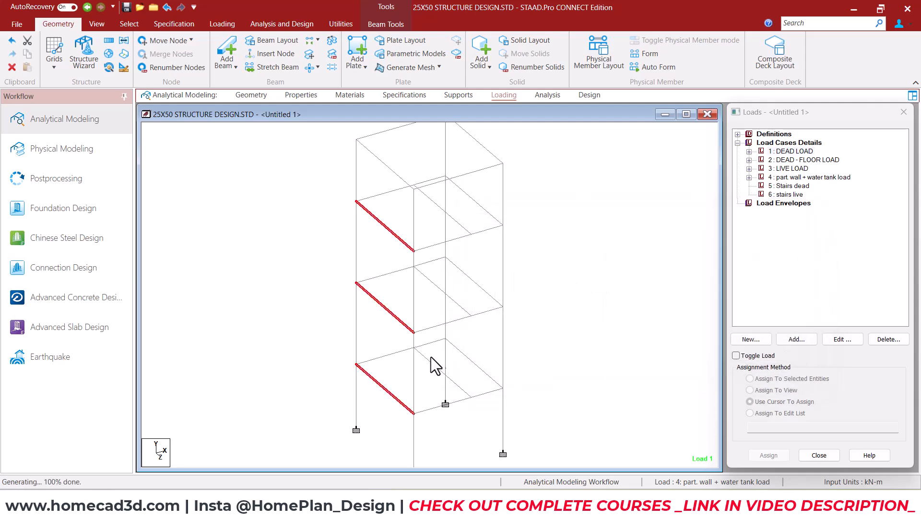
left_click(583, 214)
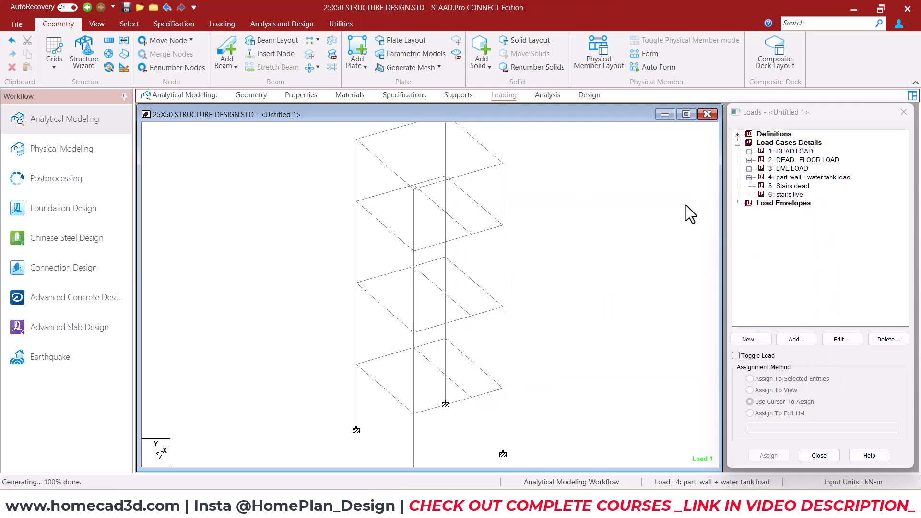
Define a rectangular concrete section with YD 0.150 m and ZD 0.23 m.
left_click(304, 100)
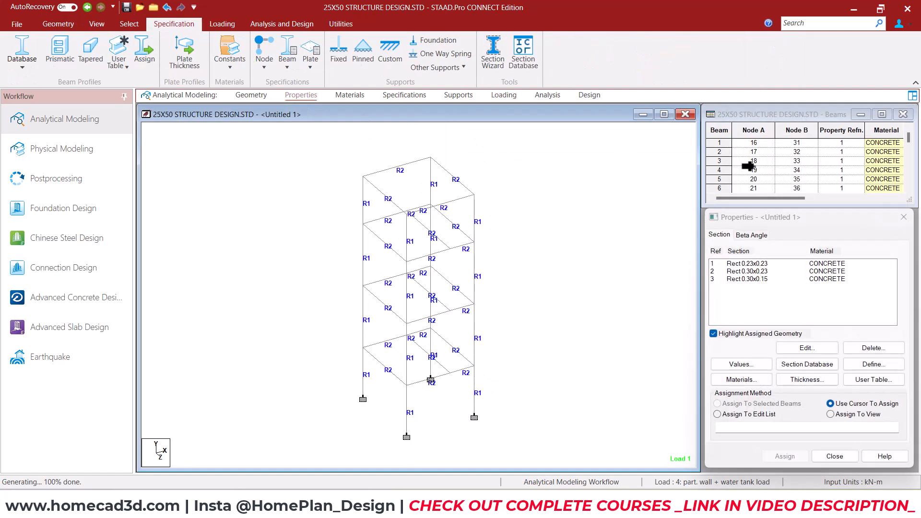
left_click(874, 364)
left_click(353, 198)
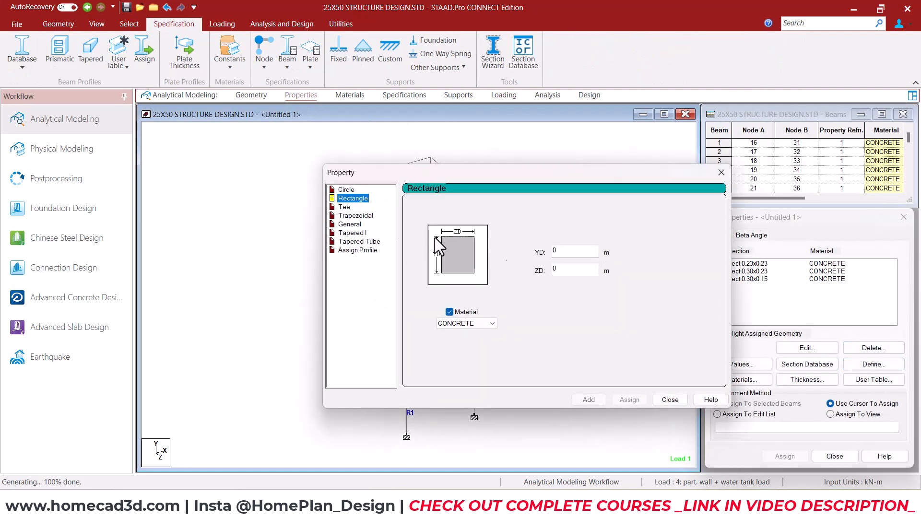
double_click(573, 251)
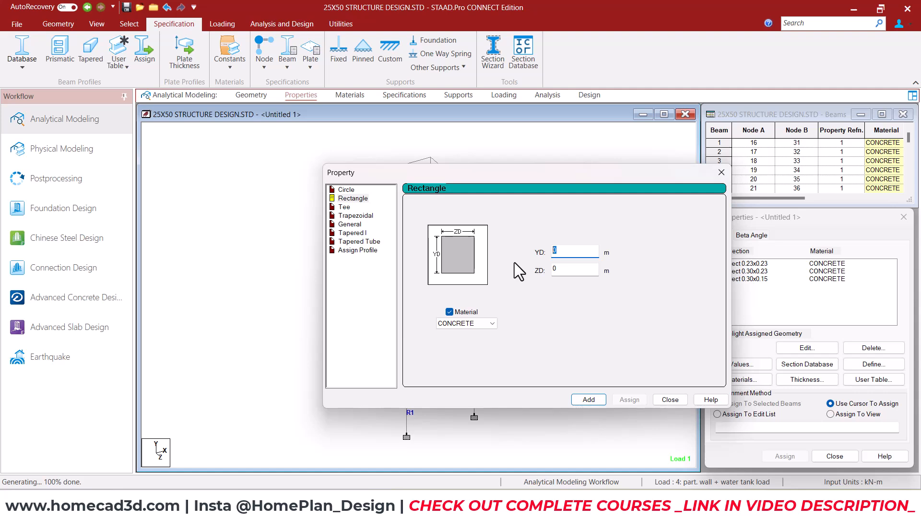
type("0.150")
double_click(584, 272)
left_click(588, 399)
left_click(670, 400)
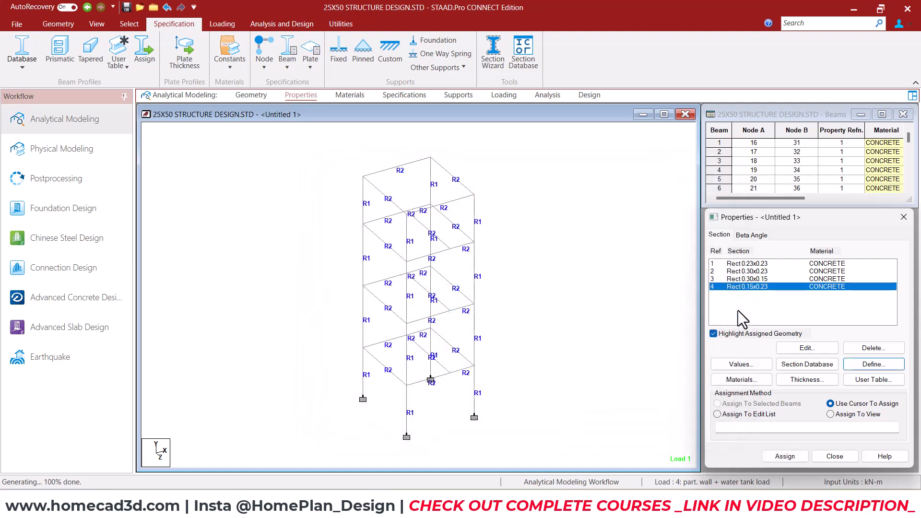
Assign the Rect 0.15x0.23 section to the three intermediate stair beams.
left_click(420, 349)
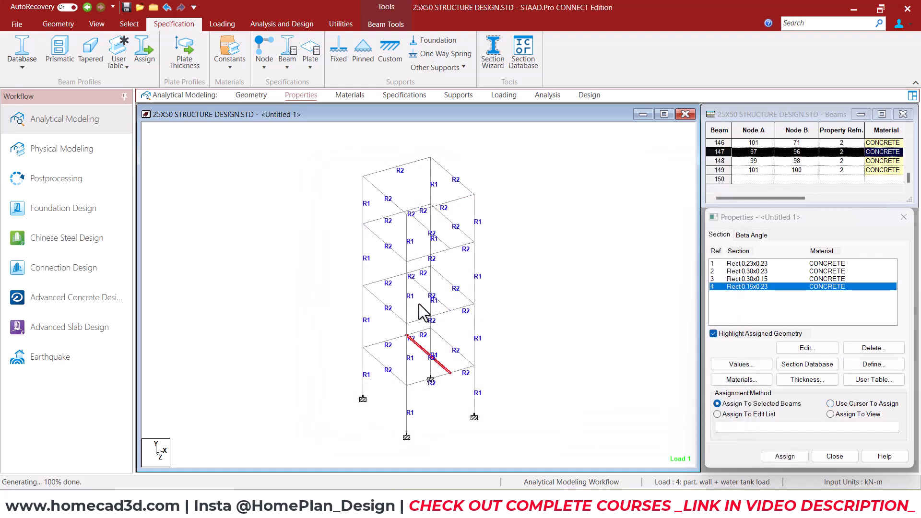
left_click(423, 288, "ctrl")
left_click(423, 227, "ctrl")
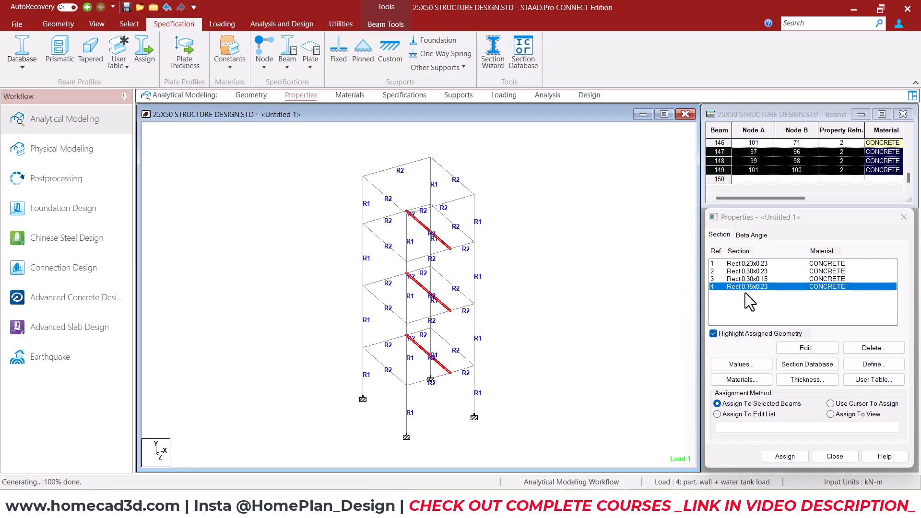
left_click(784, 457)
left_click(818, 376)
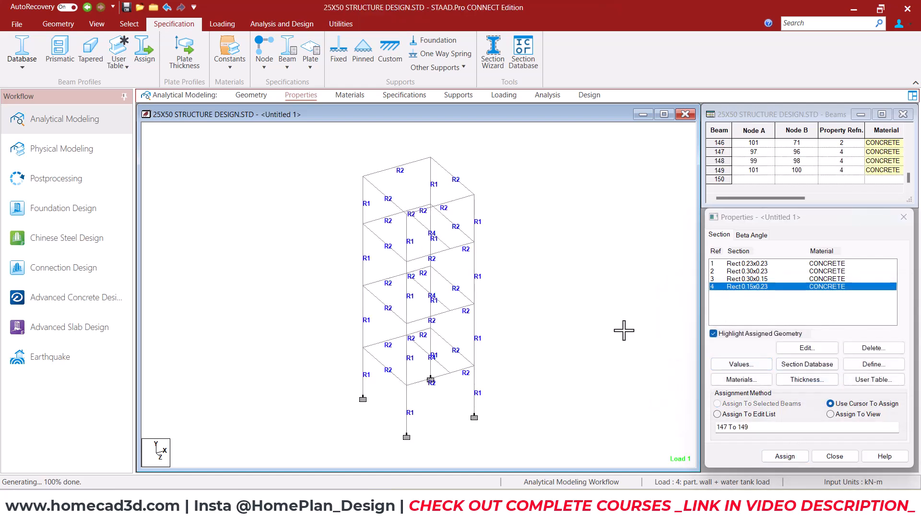
scroll(411, 387, "up", 4)
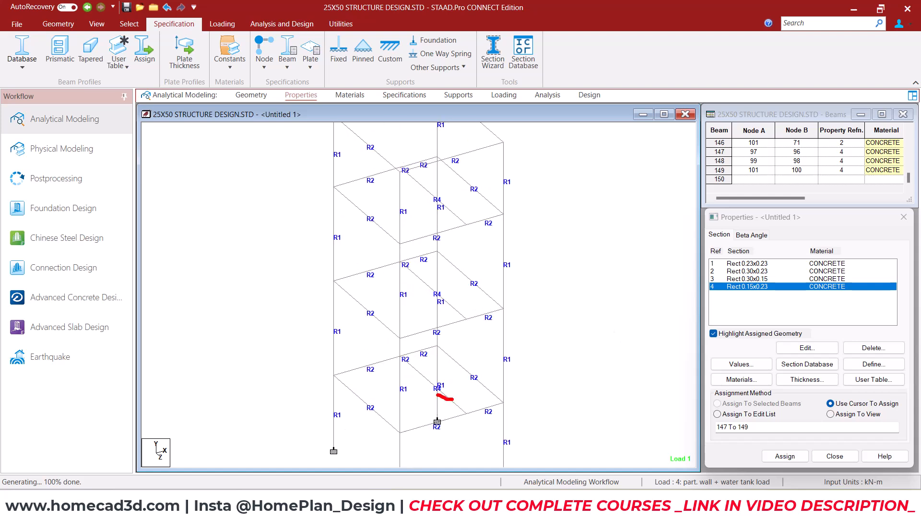
mouse_move(398, 389)
left_mouse_down()
mouse_move(359, 341)
mouse_move(410, 267)
left_mouse_up()
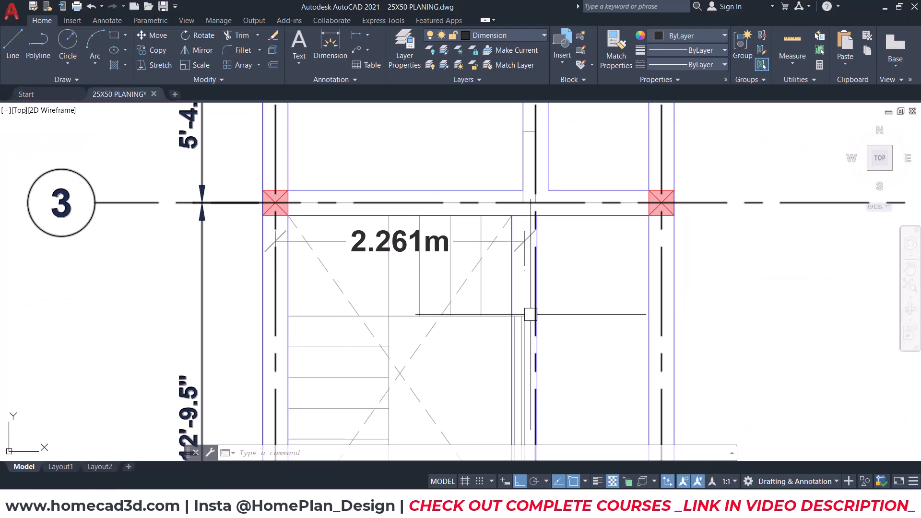
Switch to AutoCAD and add a vertical linear dimension from grid line 2 to the nearest stair landing edge, placed beside the stair beam.
scroll(530, 313, "down", 3)
middle_click_drag(450, 296, 467, 273)
scroll(434, 384, "up", 4)
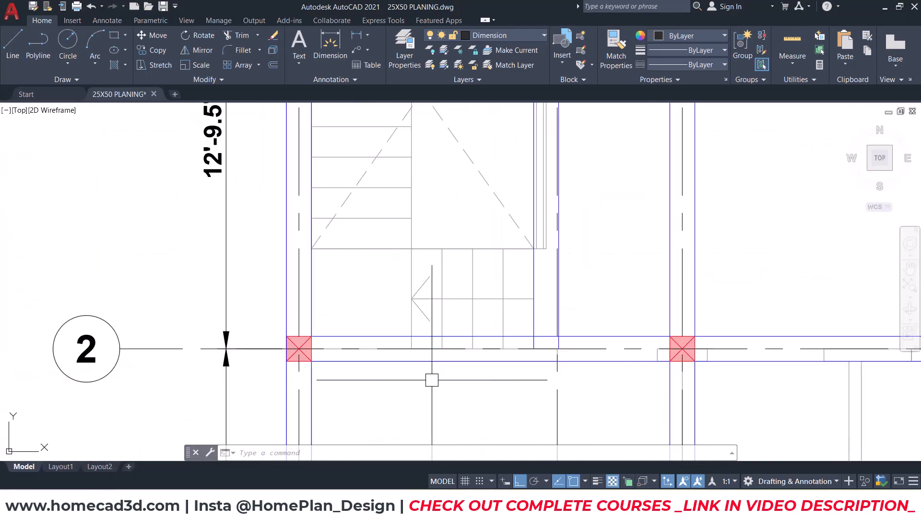
left_click(357, 36)
scroll(558, 308, "up", 4)
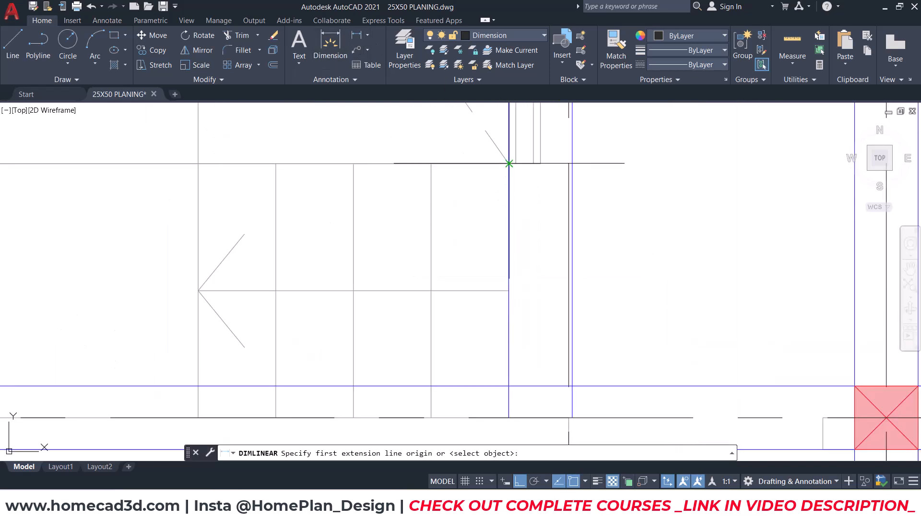
scroll(510, 164, "down", 2)
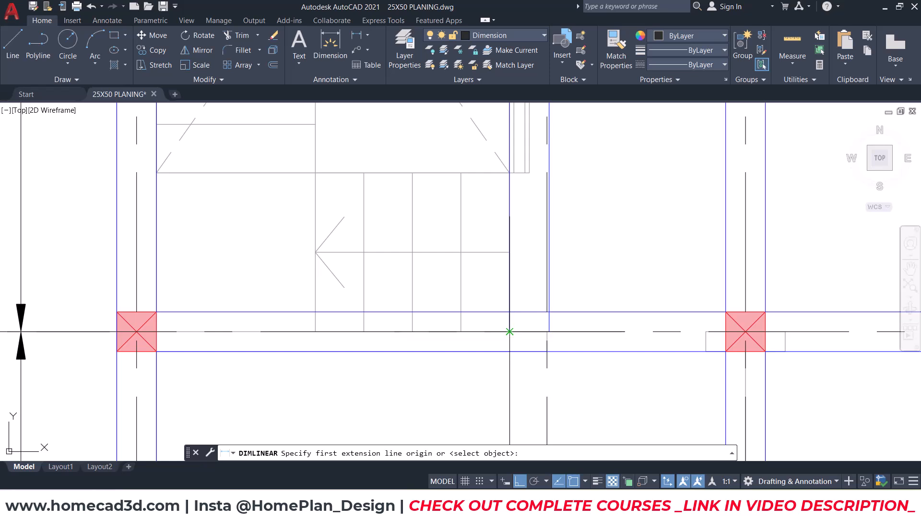
left_click(509, 332)
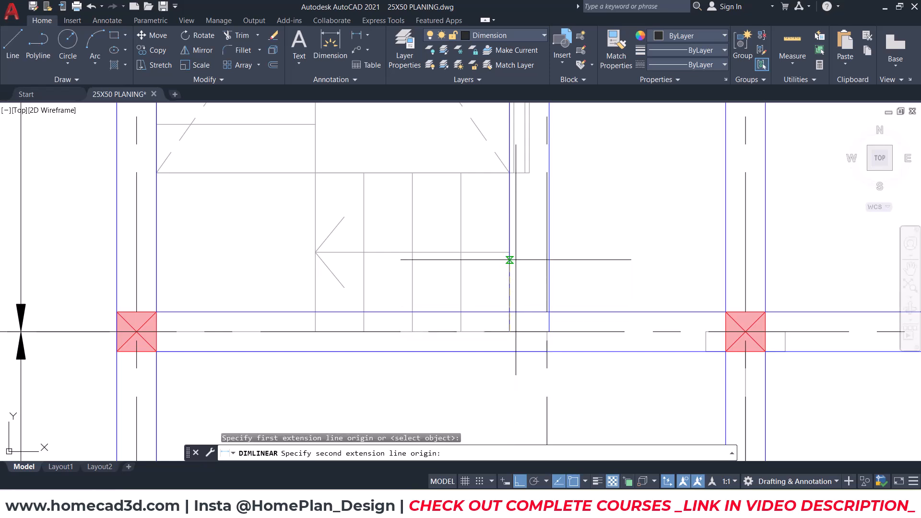
left_click(507, 172)
left_click(695, 171)
scroll(594, 248, "down", 3)
scroll(621, 225, "up", 1)
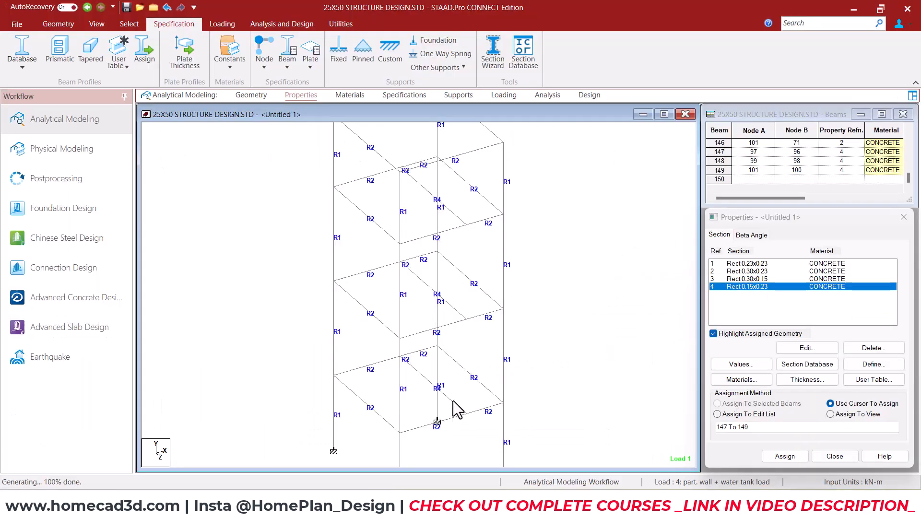
Switch to STAAD.Pro and examine the lowest intermediate stair beam and its front end node.
left_click(456, 405)
middle_click_drag(511, 347, 552, 273)
left_click(592, 255)
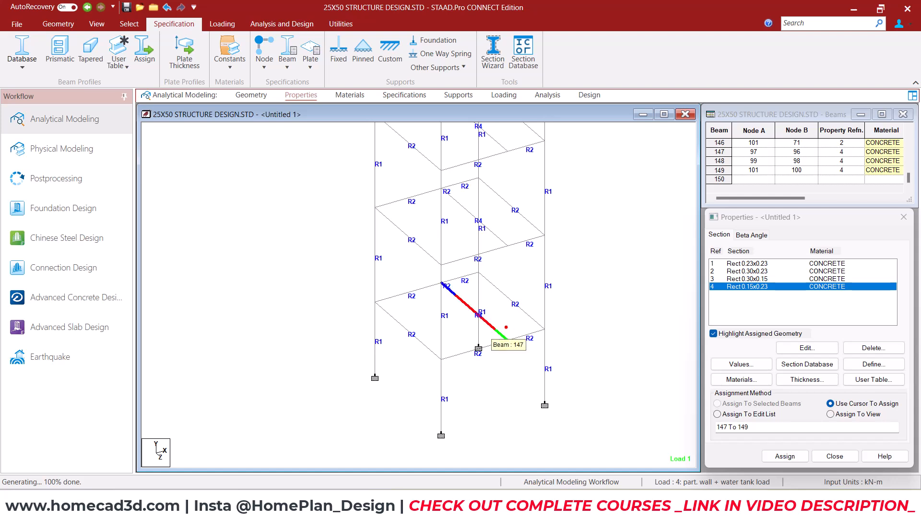
left_click_drag(501, 353, 481, 321)
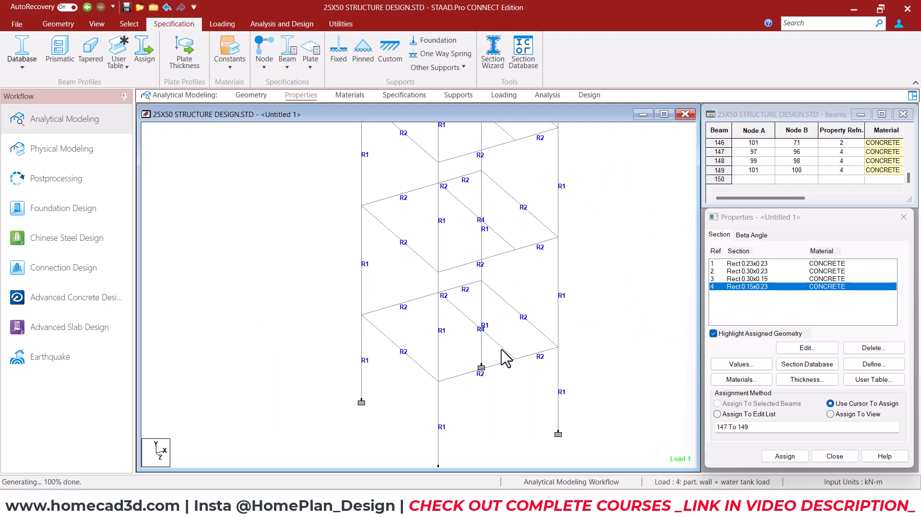
left_click(502, 350)
left_click(533, 344)
middle_click_drag(526, 355, 473, 302)
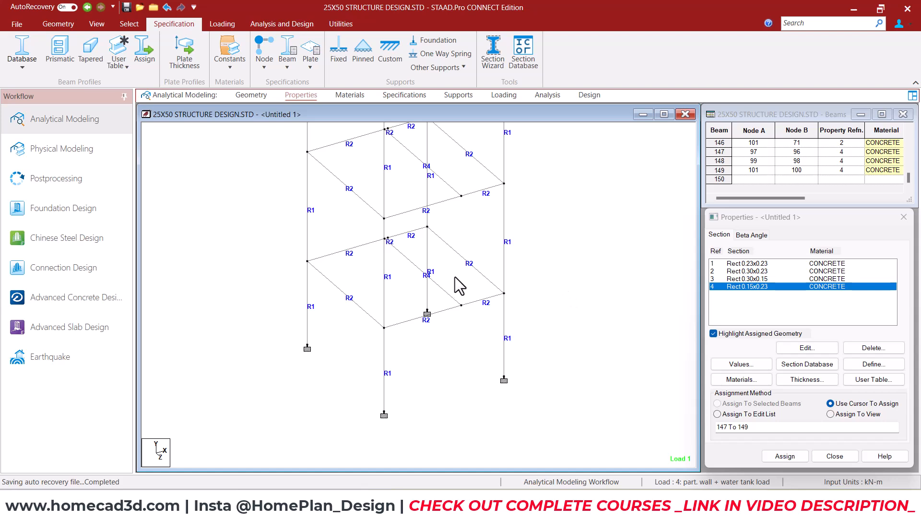
scroll(470, 283, "up", 2)
left_click(128, 24)
left_click(14, 50)
left_click(472, 329)
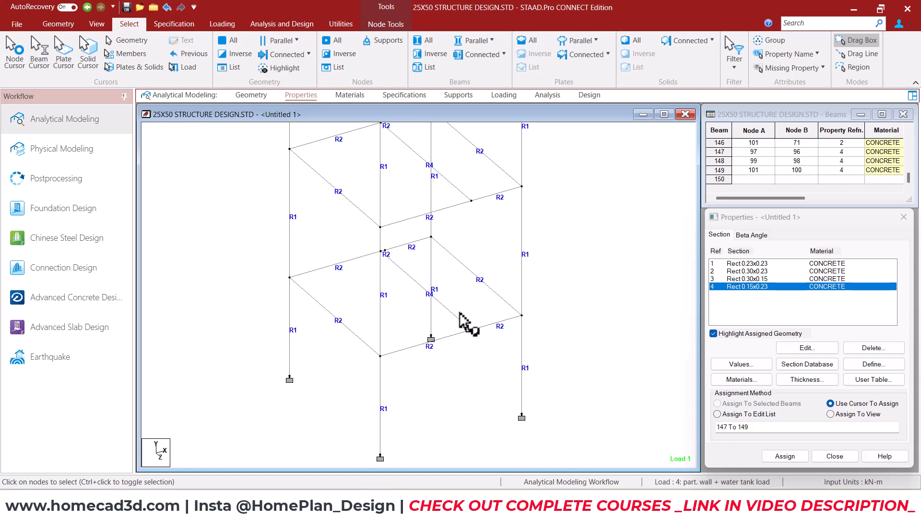
left_click(475, 309)
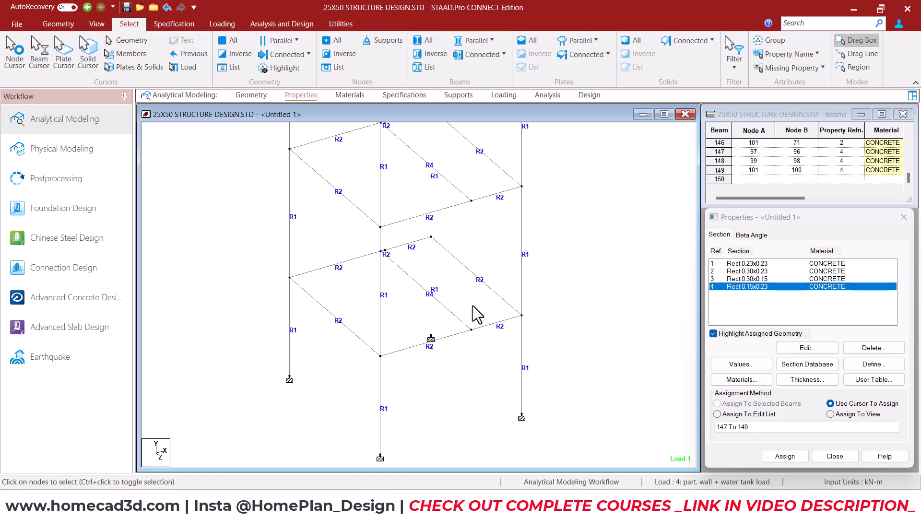
Insert a node 0.914 m along the lowest intermediate stair beam, checking the distance against the AutoCAD dimension.
left_click(60, 24)
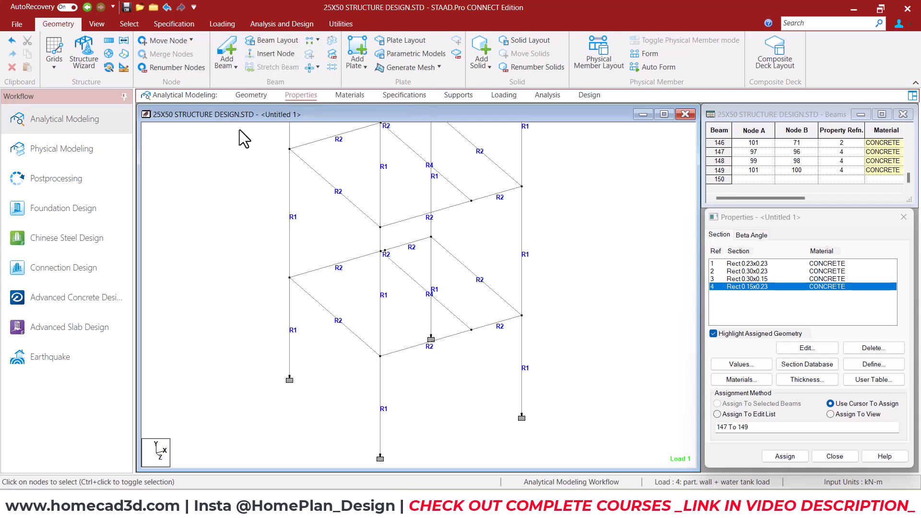
left_click(274, 56)
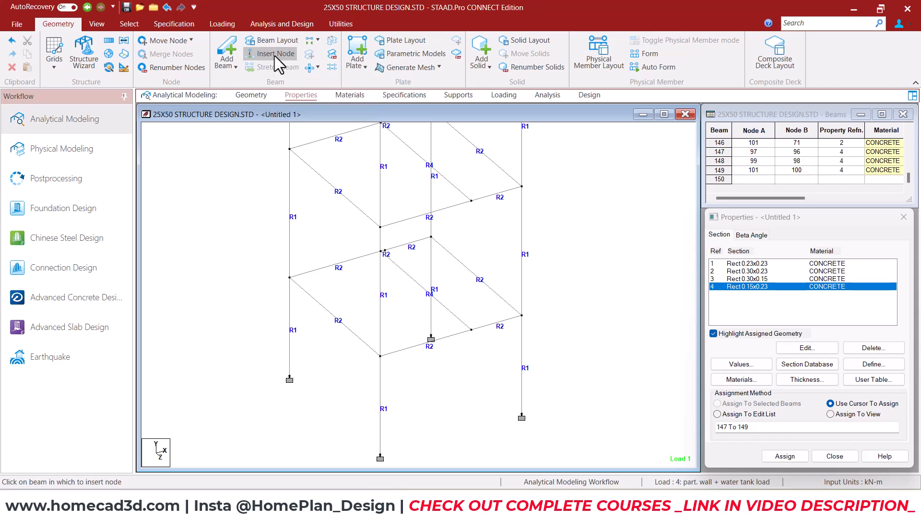
left_click(454, 315)
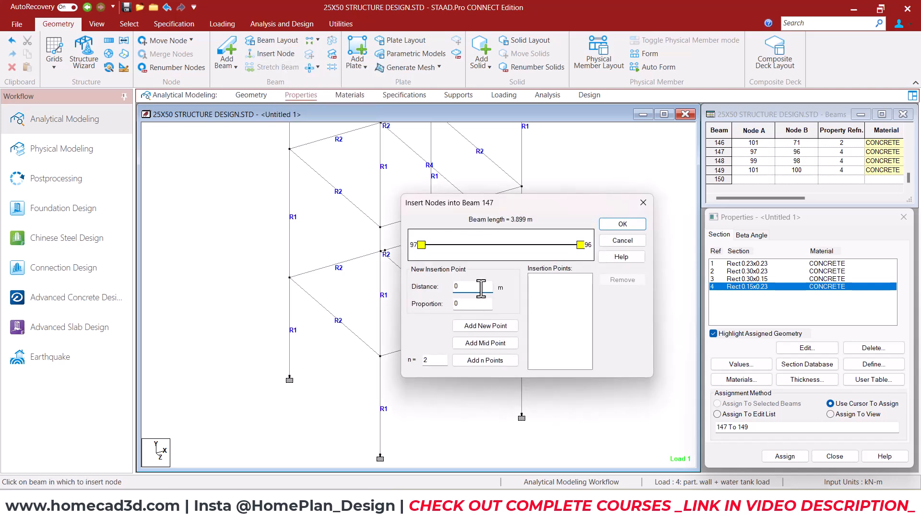
left_click_drag(473, 293, 432, 292)
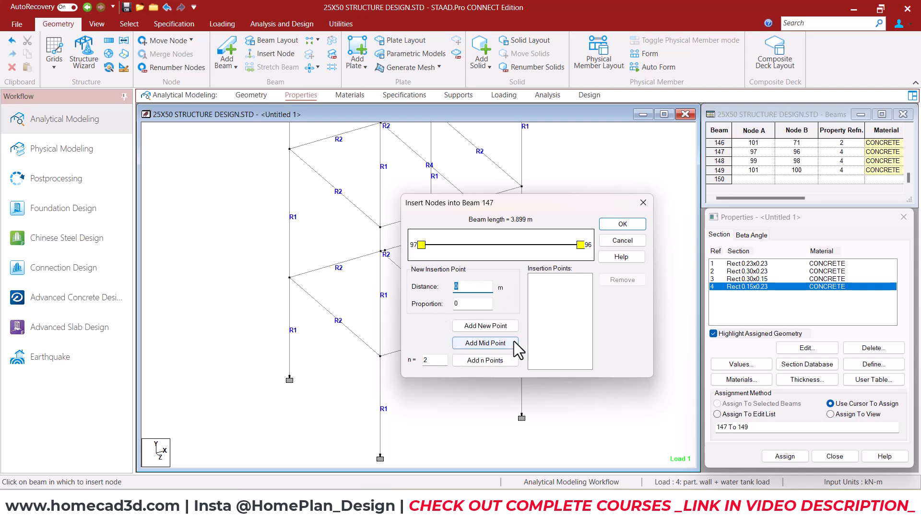
key("alt+Tab")
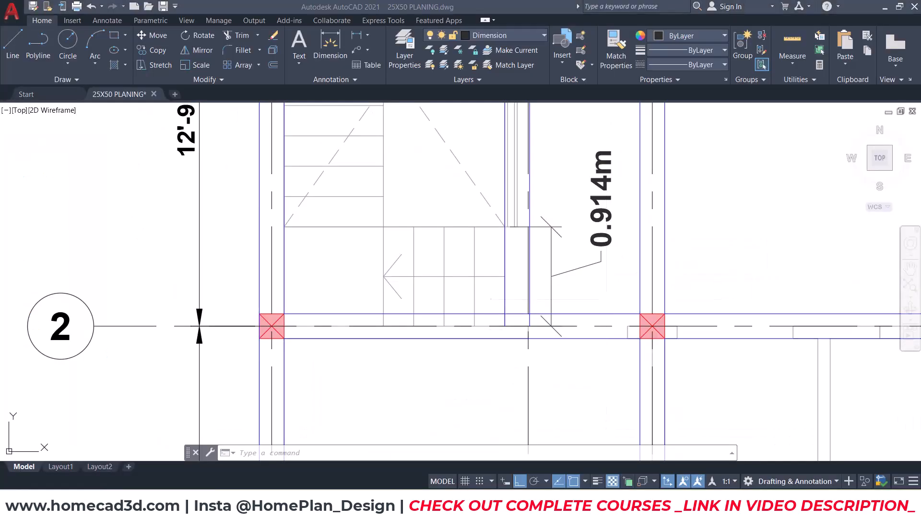
key("alt+Tab")
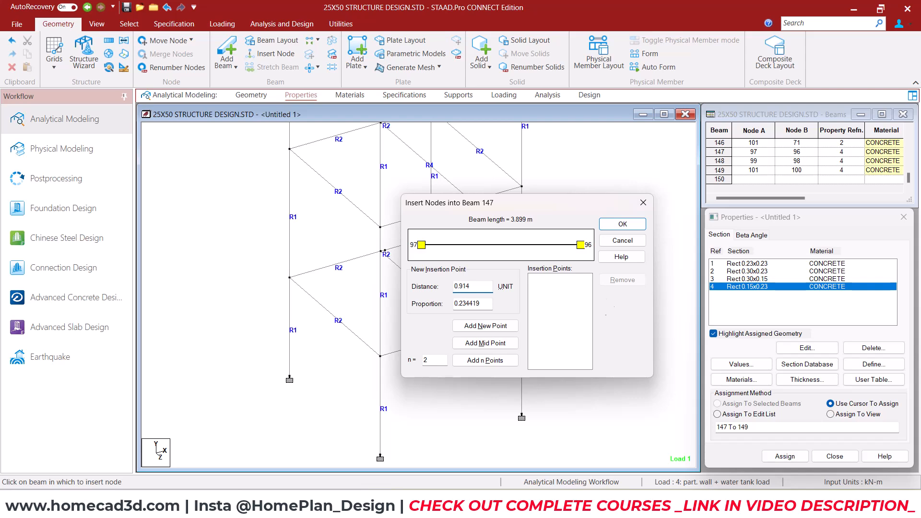
left_click(489, 327)
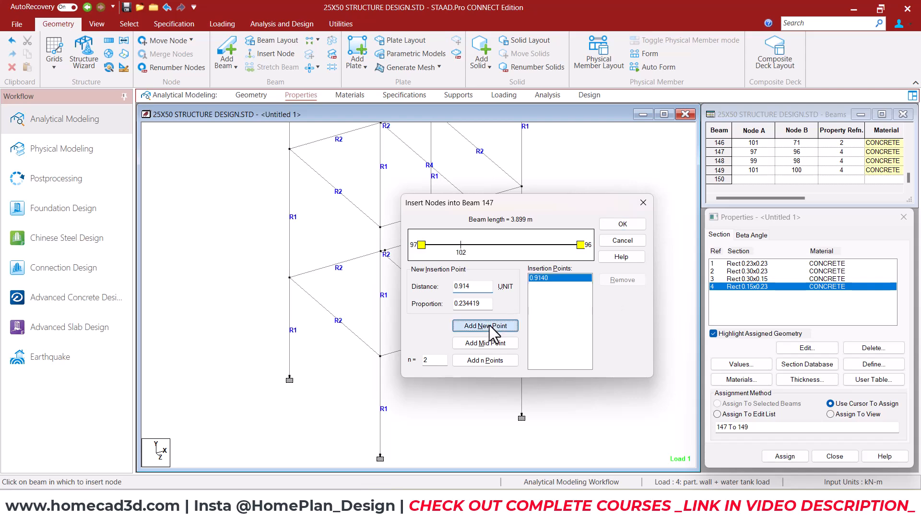
left_click(622, 224)
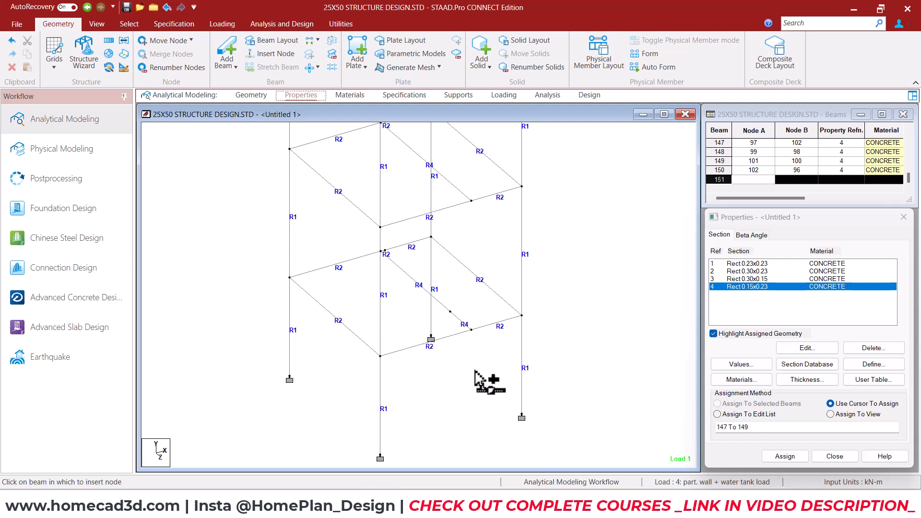
middle_click_drag(453, 229, 440, 328)
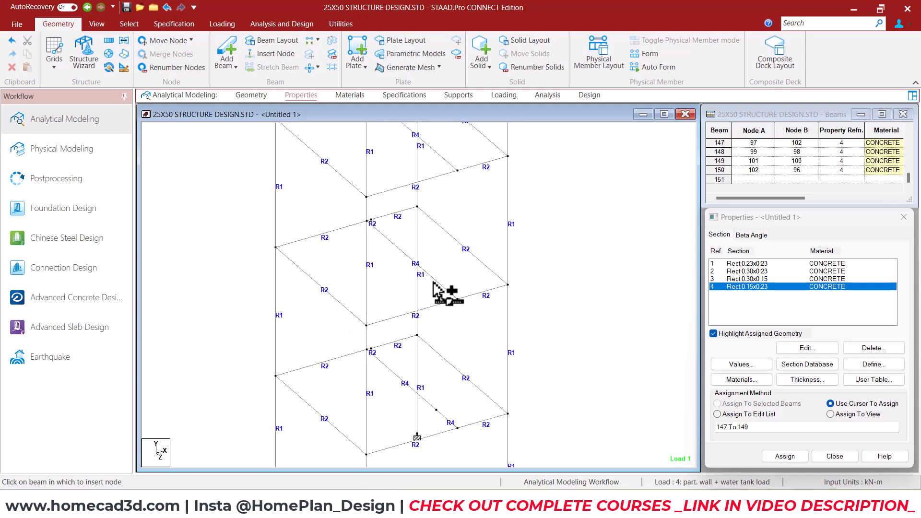
left_click(436, 281)
left_click_drag(471, 290, 426, 295)
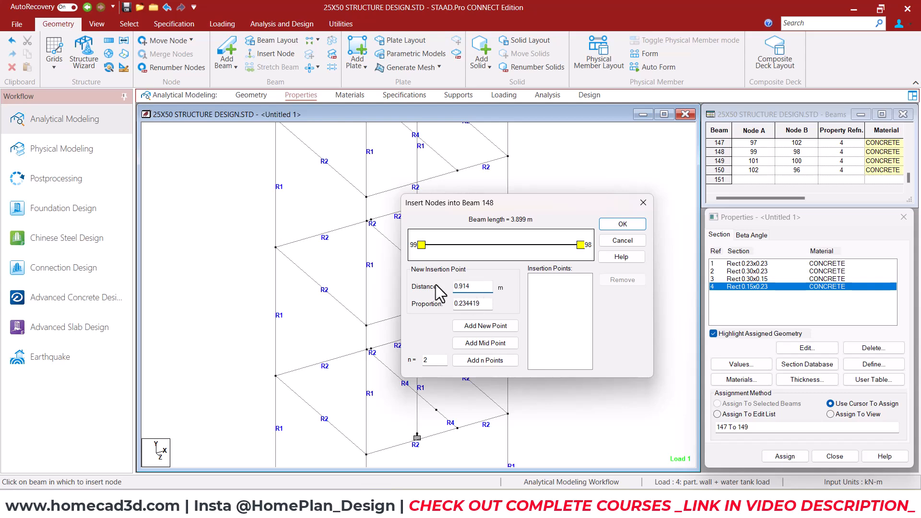
left_click(623, 225)
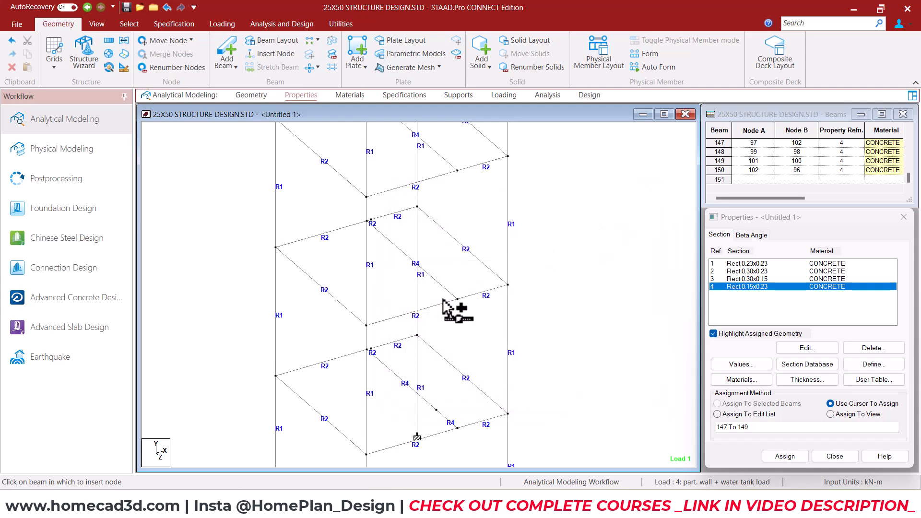
Insert a node 0.914 m along the intermediate stair beam at the second floor level up.
left_click(443, 303)
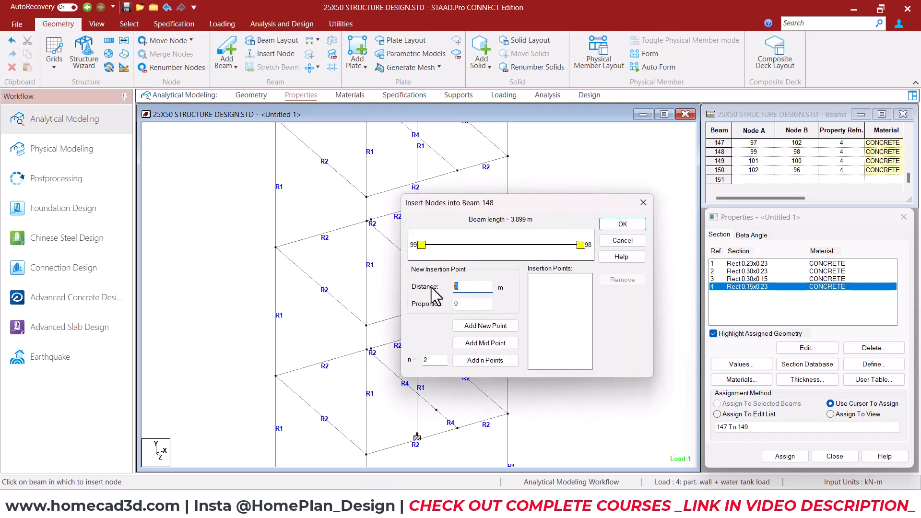
type("0.914")
left_click(499, 325)
left_click(620, 226)
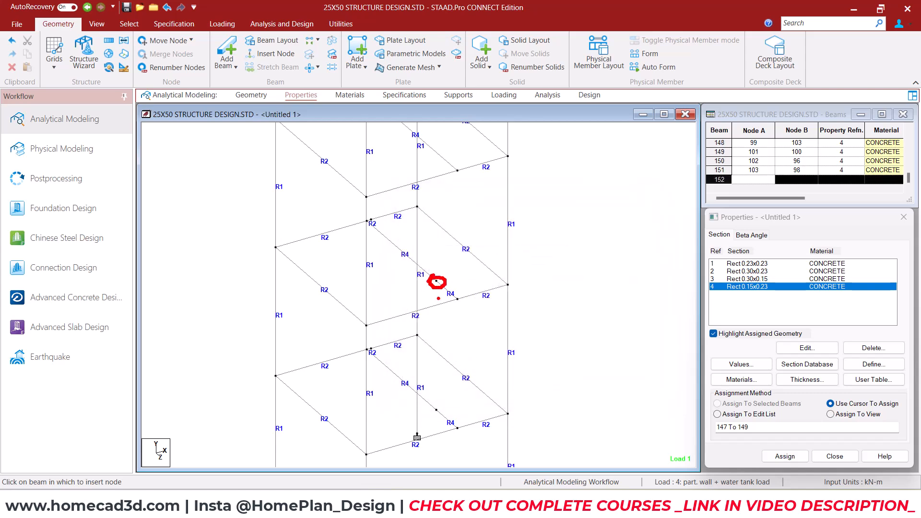
key("Escape")
scroll(453, 311, "down", 1)
key("ctrl+2")
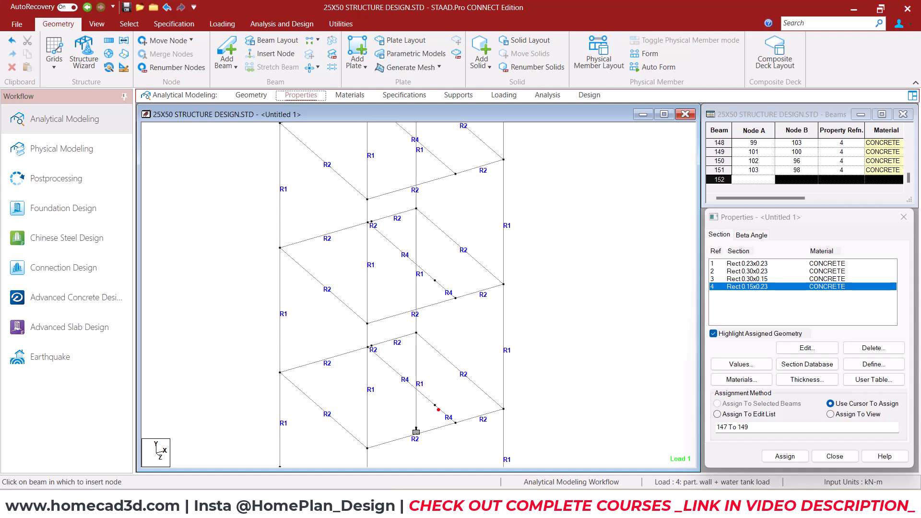
left_click_drag(460, 426, 396, 374)
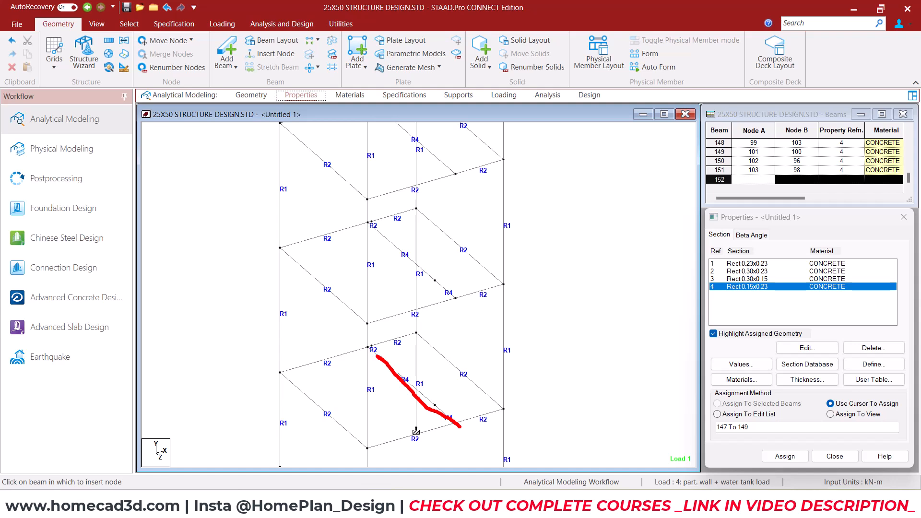
key("Escape")
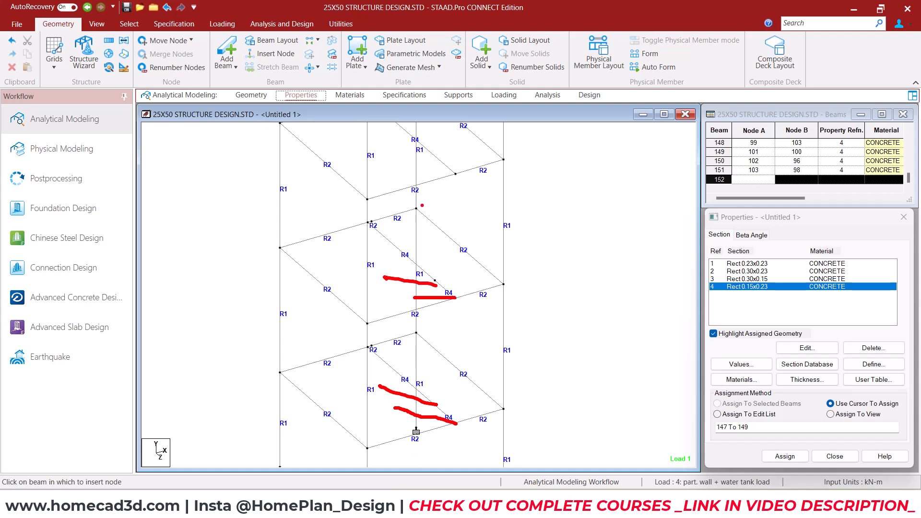
mouse_move(370, 380)
left_mouse_down()
mouse_move(301, 289)
mouse_move(382, 250)
left_mouse_up()
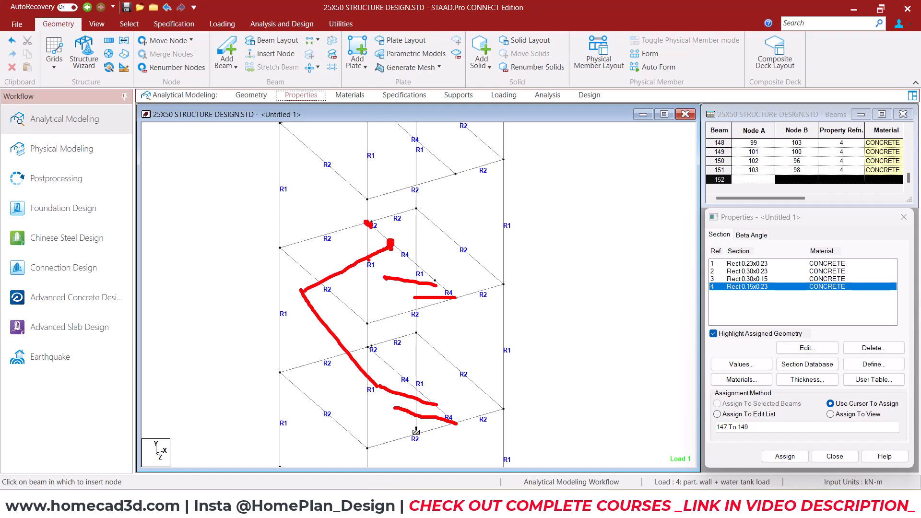
key("Escape")
key("ctrl+2")
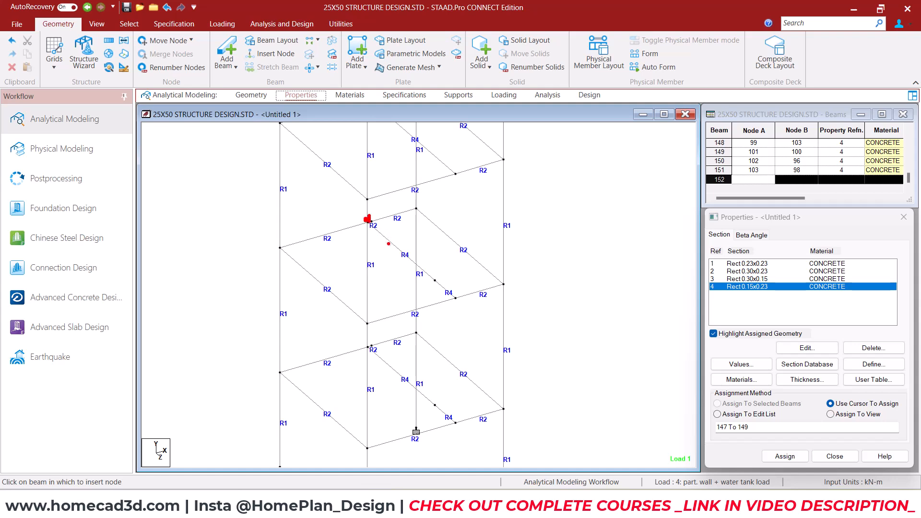
key("Escape")
key("ctrl+2")
left_click(235, 239)
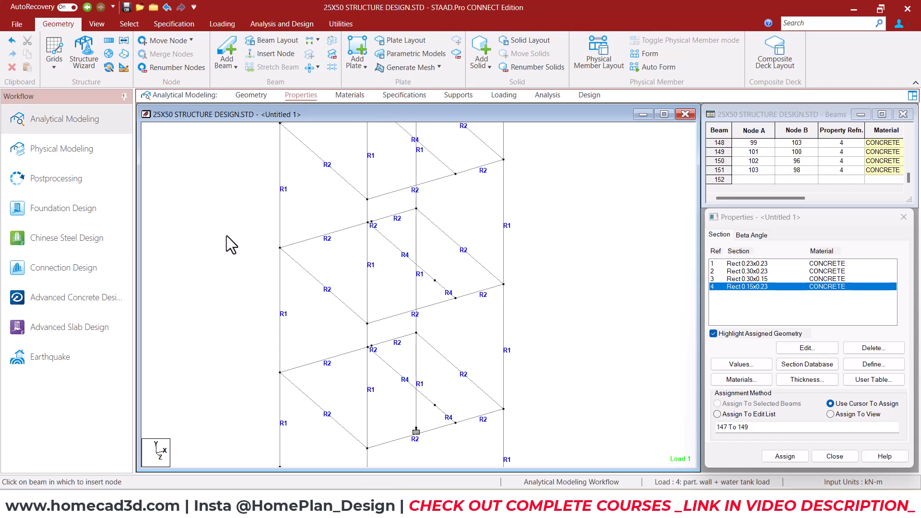
Switch to AutoCAD and add a vertical linear dimension between the two stair landing edges, placed beside the stair beam.
left_click(393, 245)
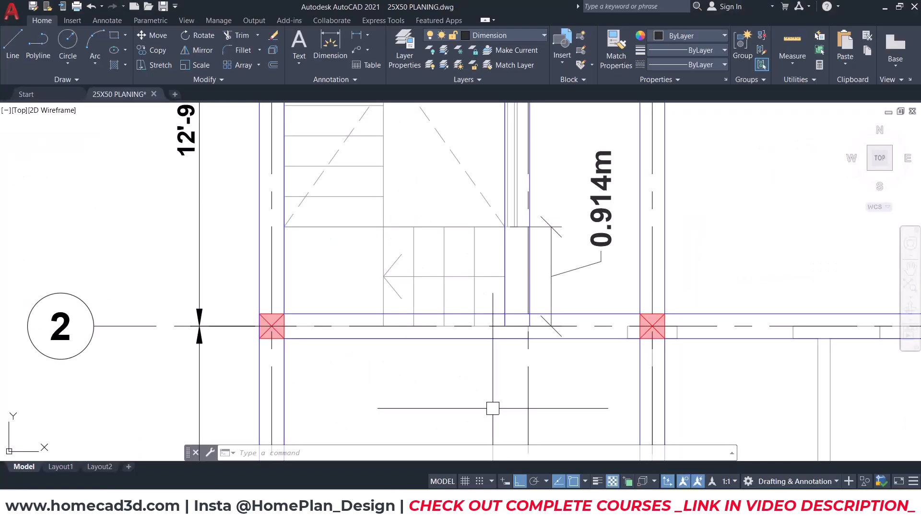
middle_click_drag(418, 341, 376, 397)
left_click(342, 57)
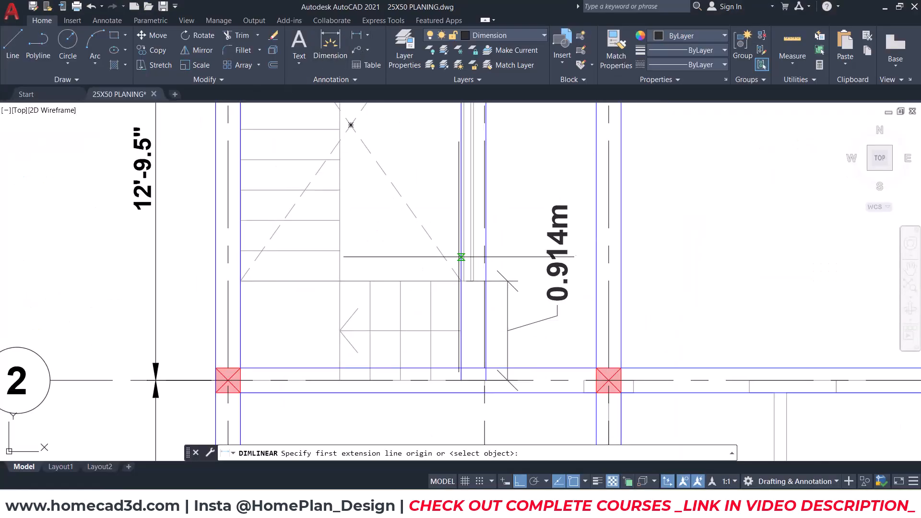
left_click(463, 203)
middle_click_drag(464, 204, 469, 327)
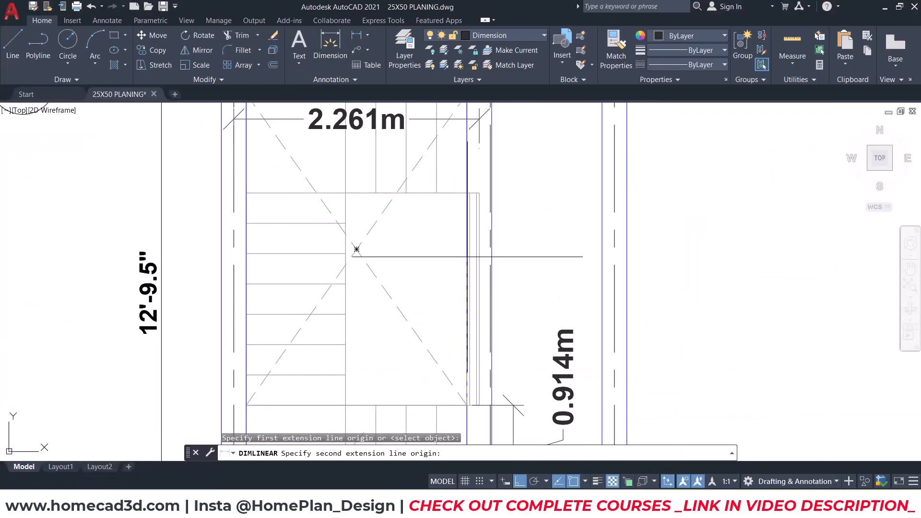
left_click(466, 193)
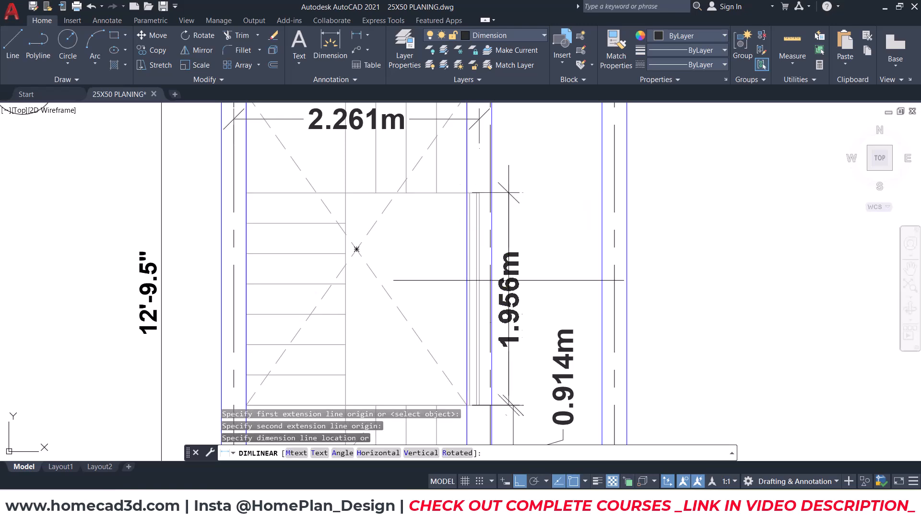
left_click(535, 297)
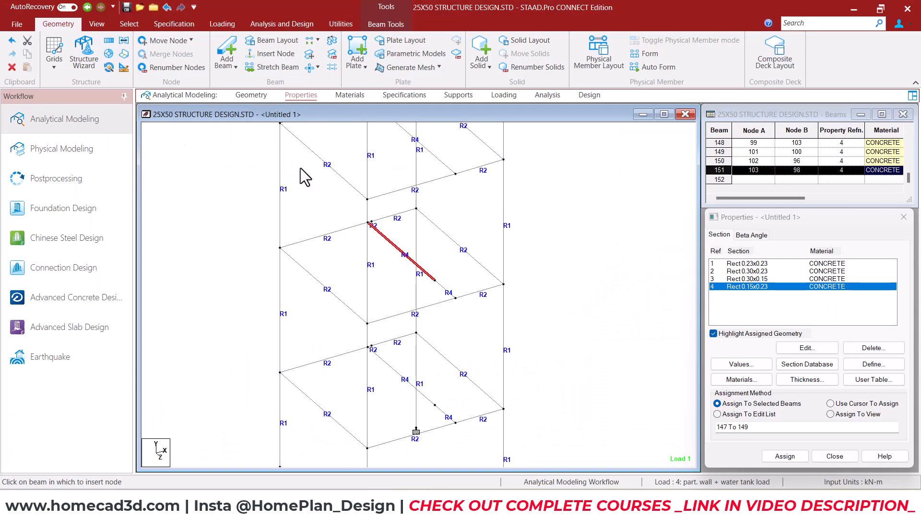
Return to STAAD.Pro and insert a node 1.956 m along the longer remaining segment of the second-level intermediate stair beam.
left_click(236, 166)
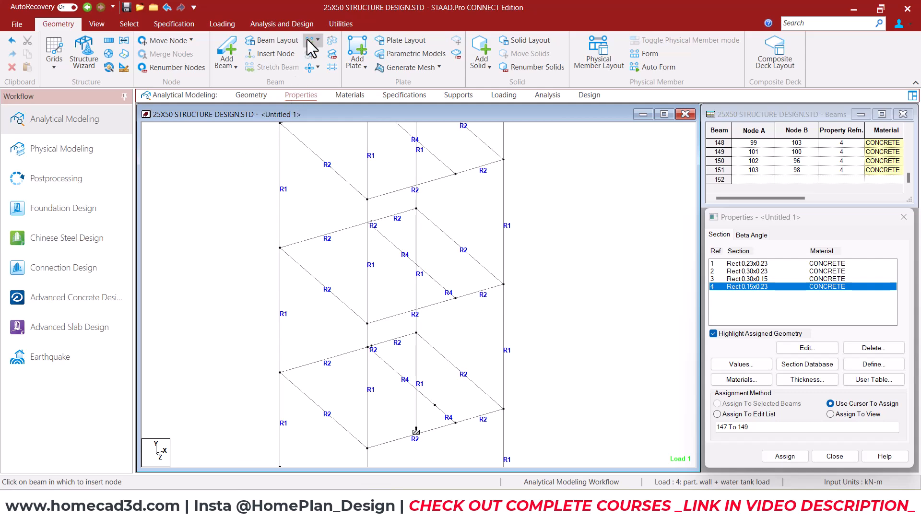
left_click(392, 243)
key("BackSpace")
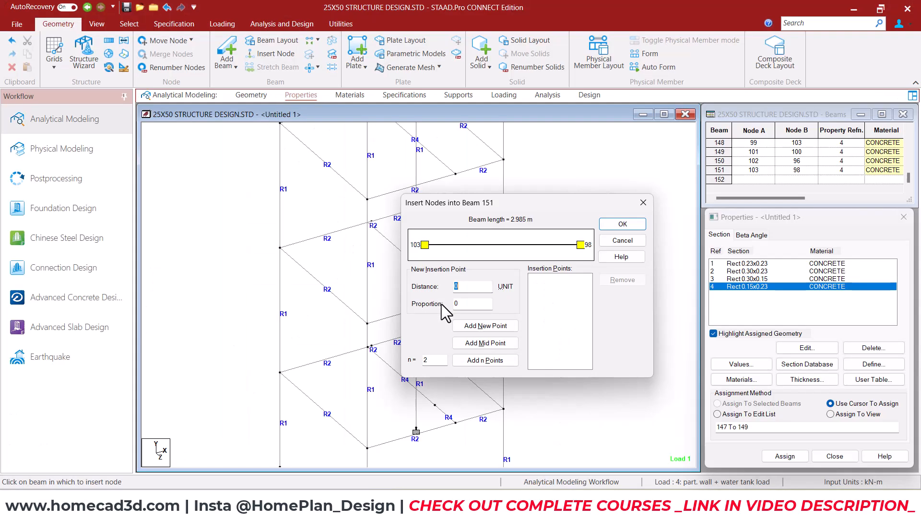
type("1.956")
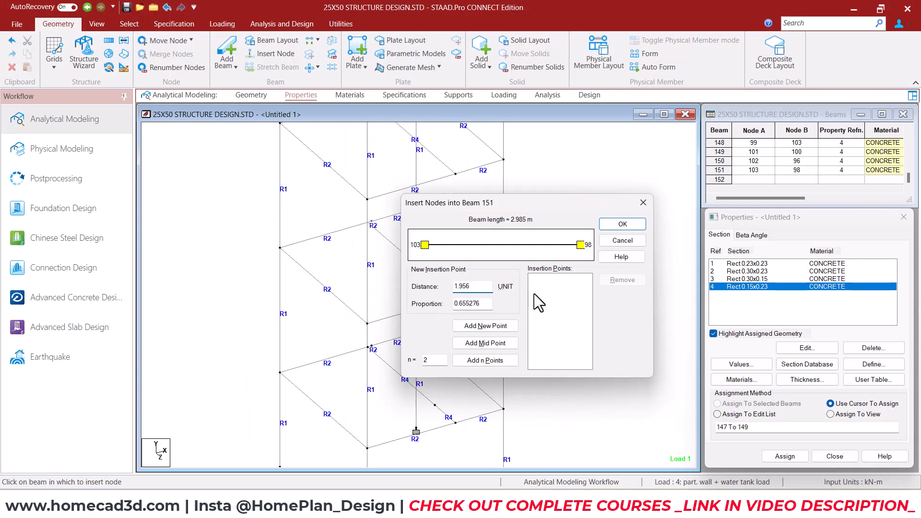
left_click(480, 325)
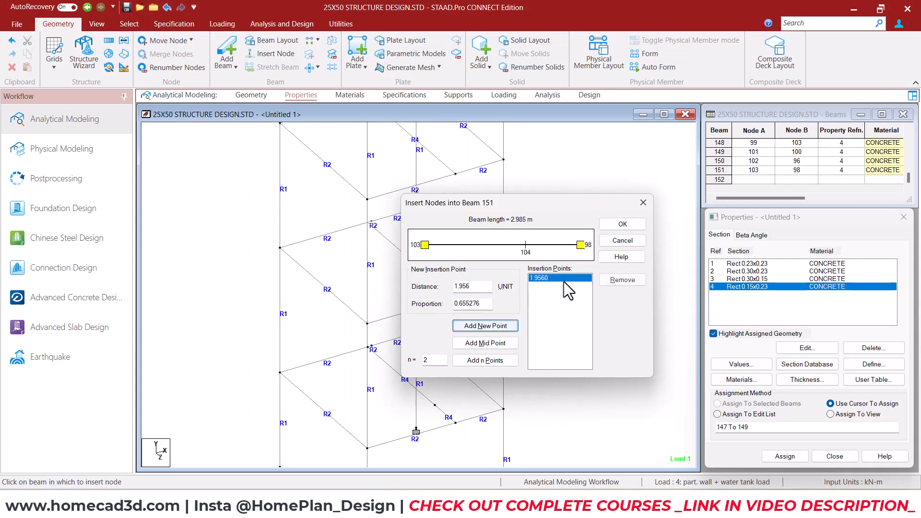
left_click(623, 224)
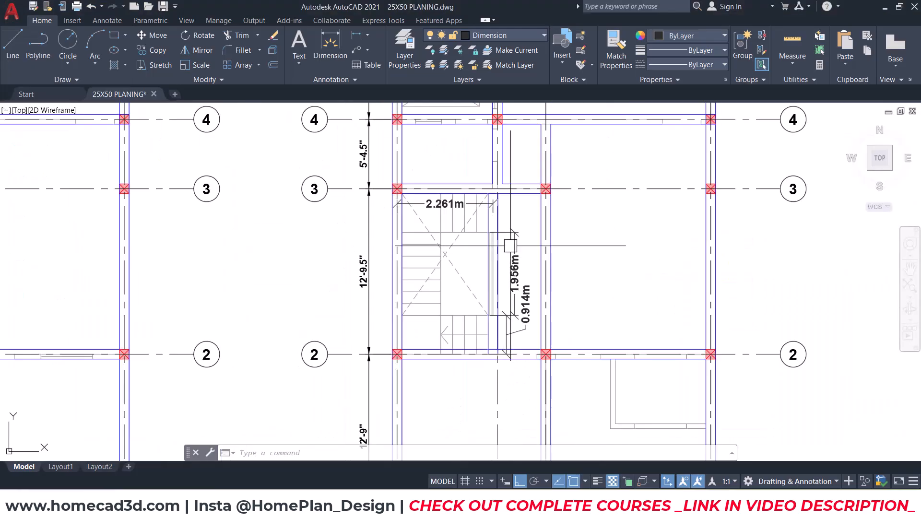
Check the landing dimensions in AutoCAD and try inserting a node 1.956 m along the third-level intermediate stair beam in STAAD.Pro.
middle_click_drag(525, 220, 515, 212)
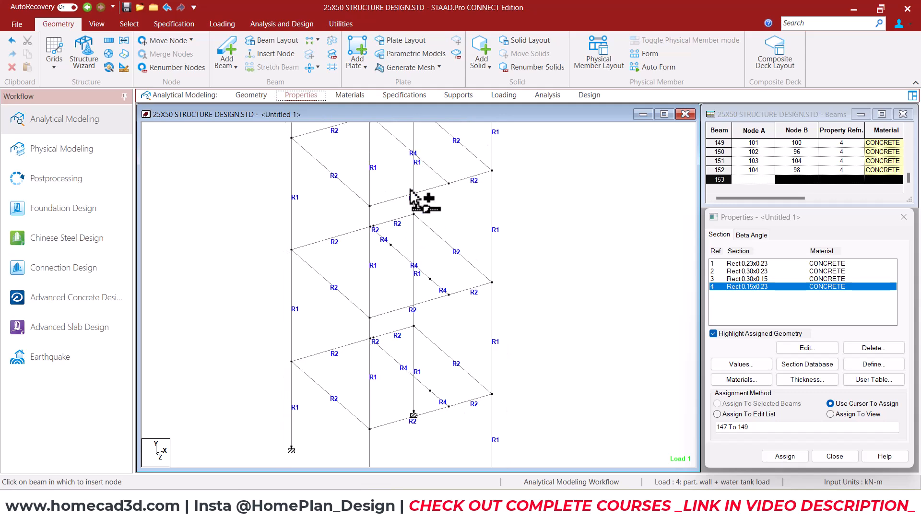
left_click(397, 214)
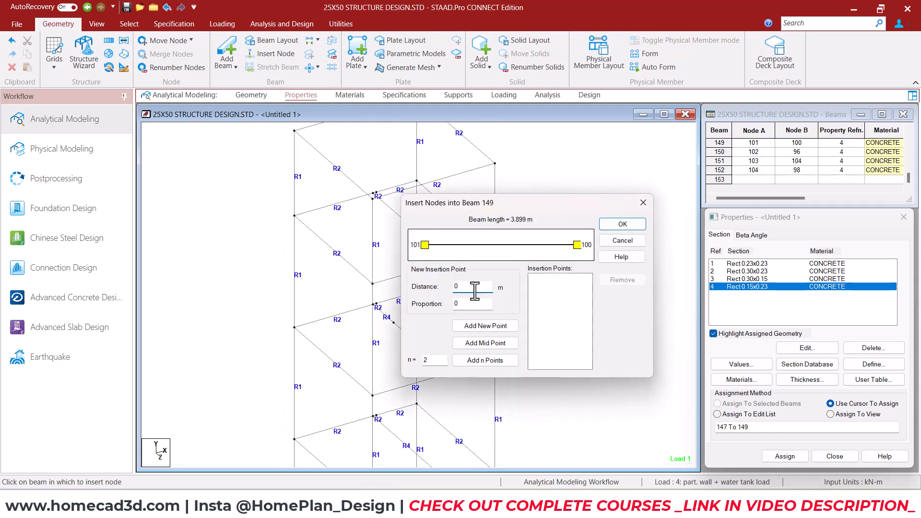
type("1")
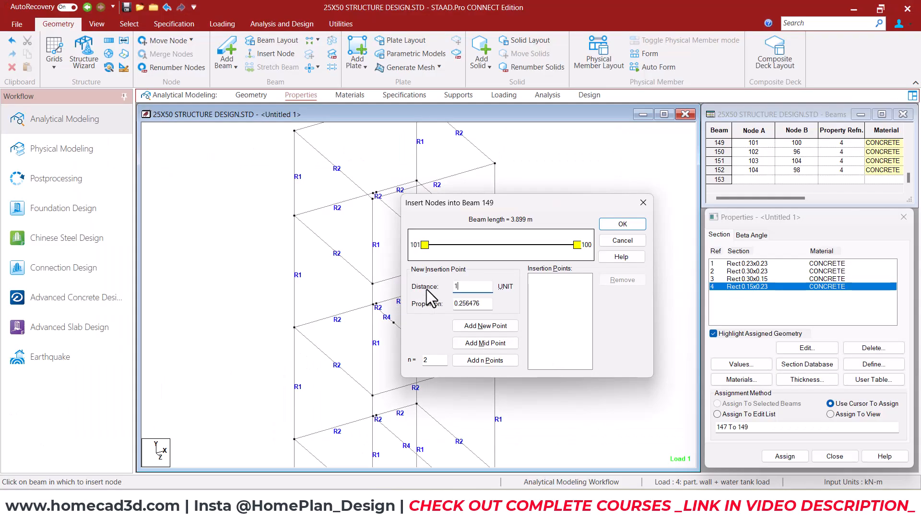
type(".956")
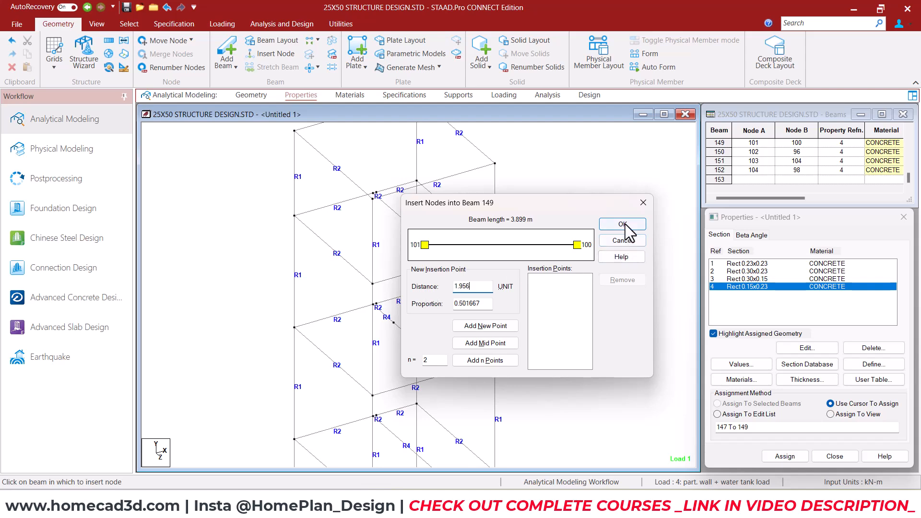
left_click(487, 326)
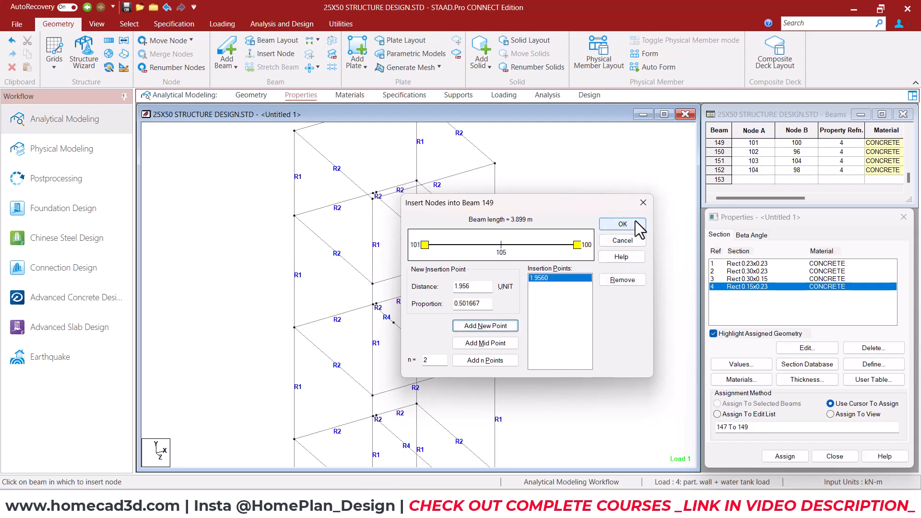
left_click(623, 224)
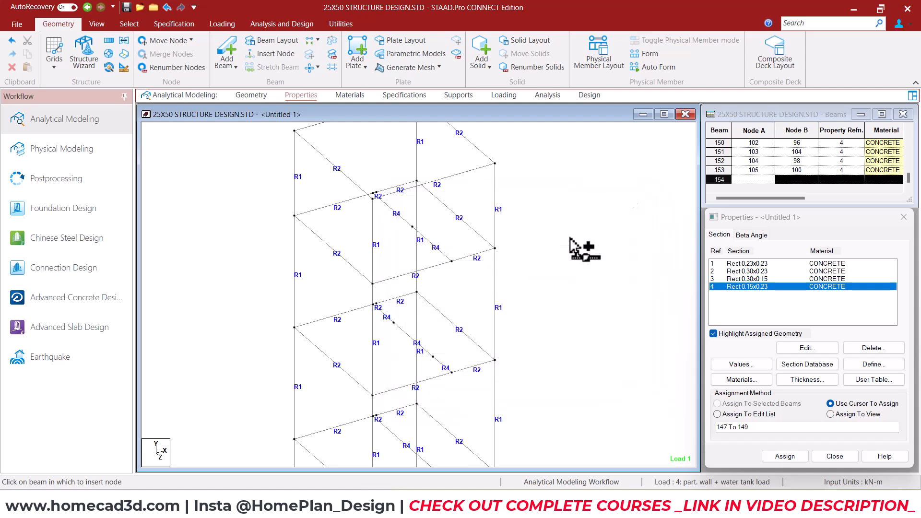
Examine both segments of the divided third-level stair beam and undo the last node insertion.
left_click(403, 218)
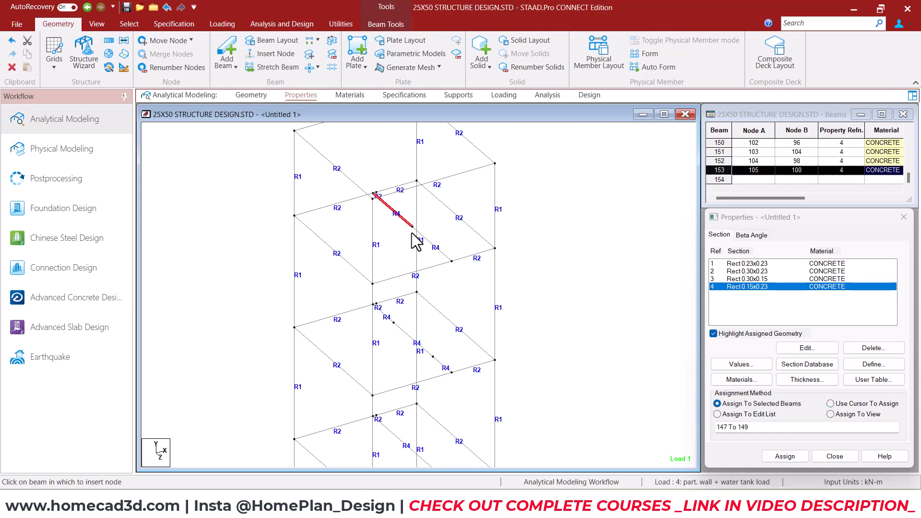
left_click(431, 244)
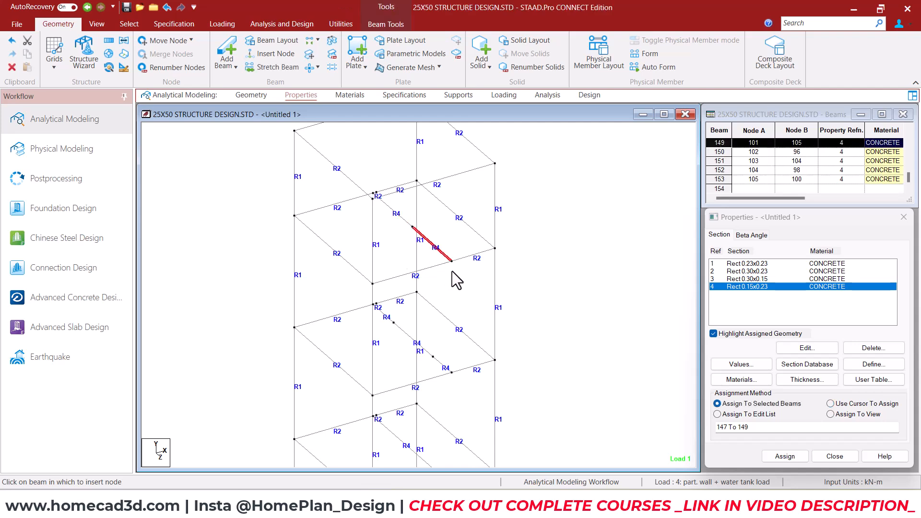
key("ctrl+z")
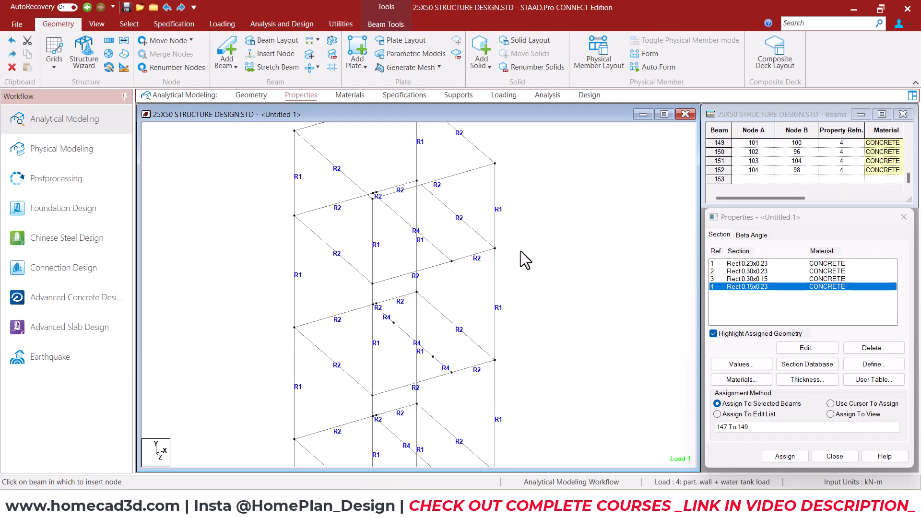
Select the undivided third-level stair beam, switch to AutoCAD and add a vertical linear dimension from grid line 2 to the far landing edge.
left_click(438, 253)
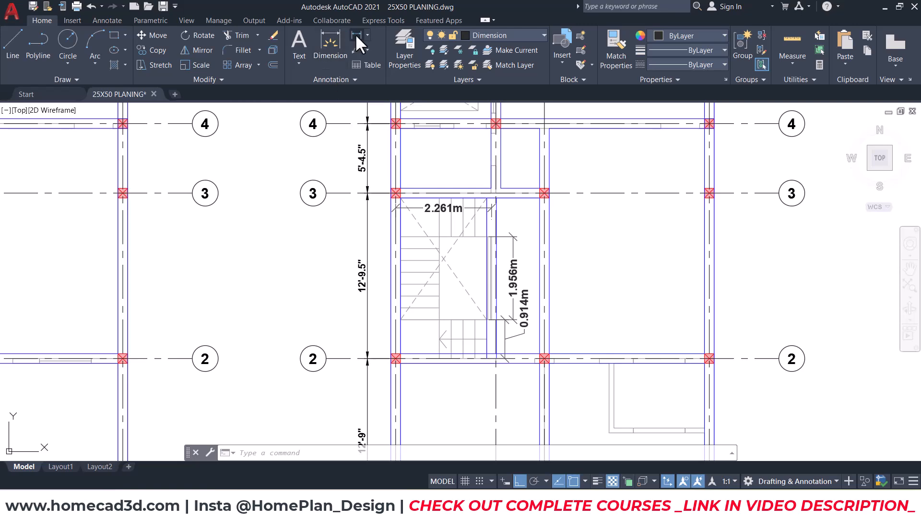
left_click(356, 34)
scroll(461, 339, "down", 3)
scroll(461, 339, "up", 5)
scroll(461, 339, "up", 2)
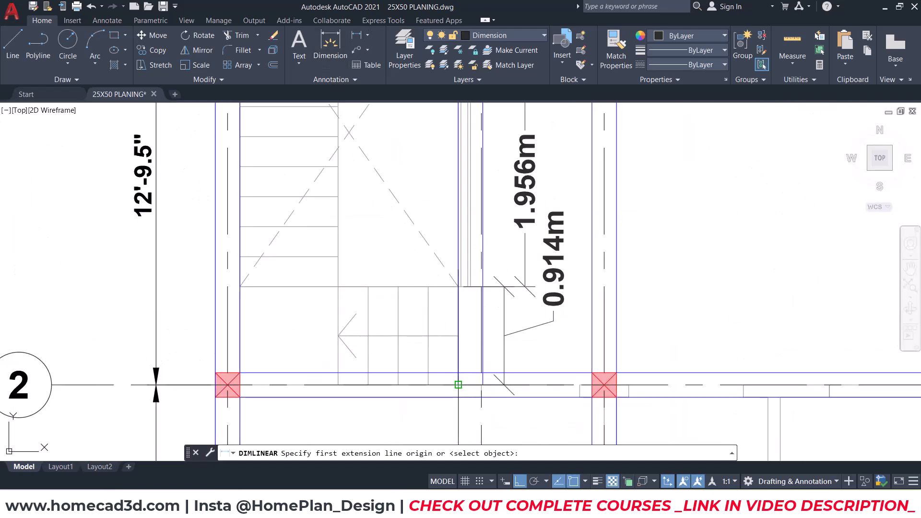
left_click(461, 369)
left_click(464, 152)
left_click(442, 189)
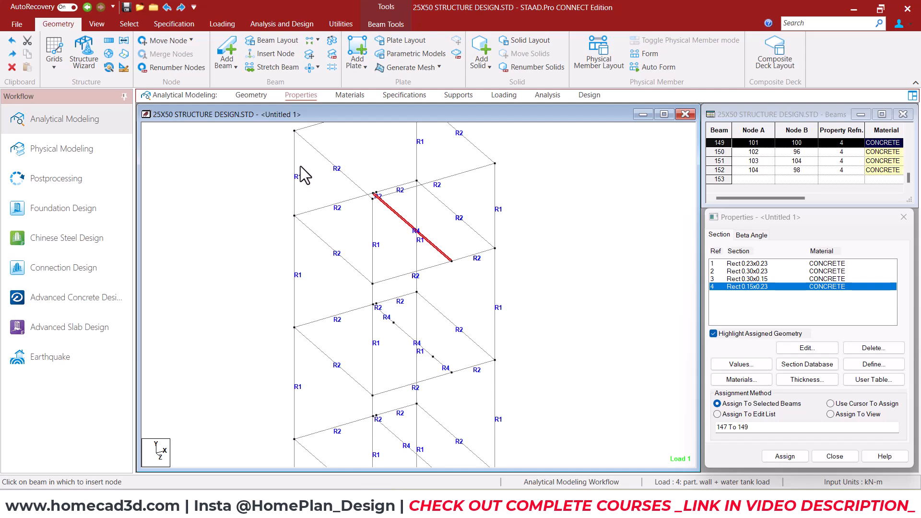
Return to STAAD.Pro and insert a node 2.87 m along the selected third-level intermediate stair beam.
left_click(269, 54)
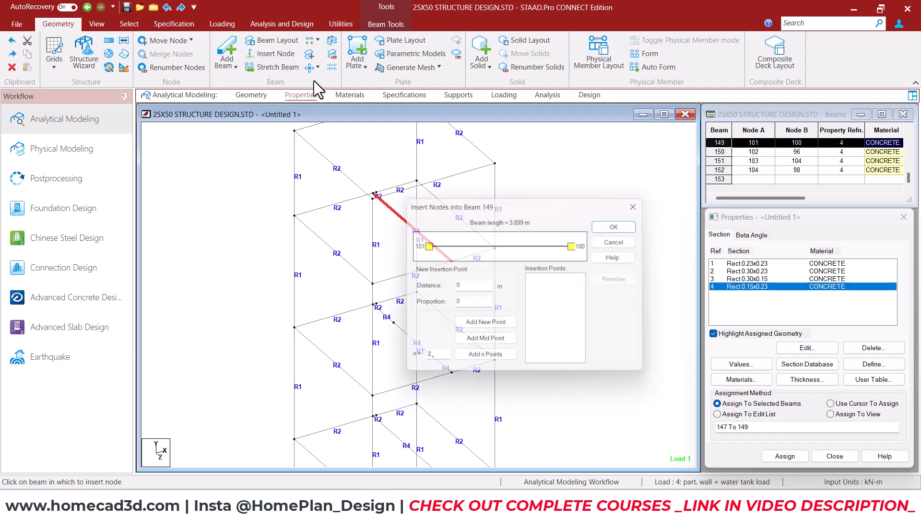
type("2.97")
key("BackSpace")
type("87")
left_click(485, 326)
left_click(621, 224)
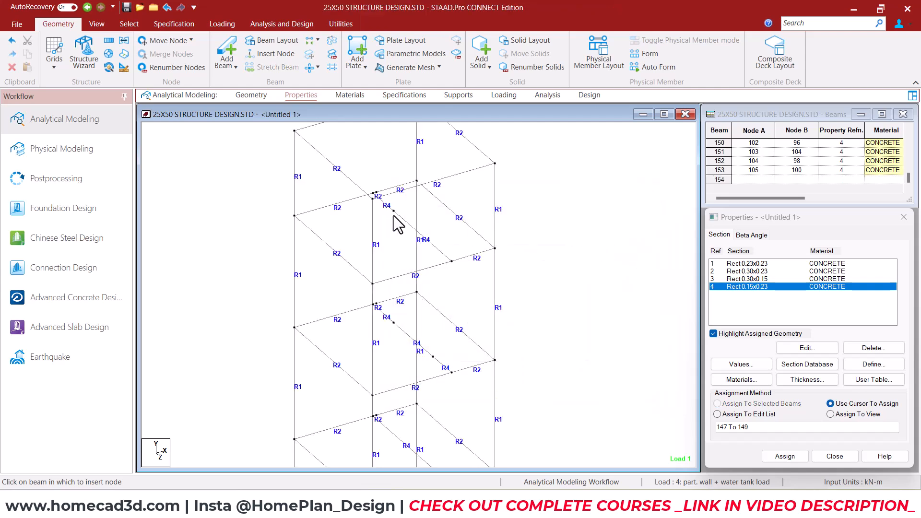
scroll(432, 269, "down", 5)
middle_click_drag(441, 387, 434, 262)
scroll(413, 312, "up", 2)
scroll(409, 317, "up", 3)
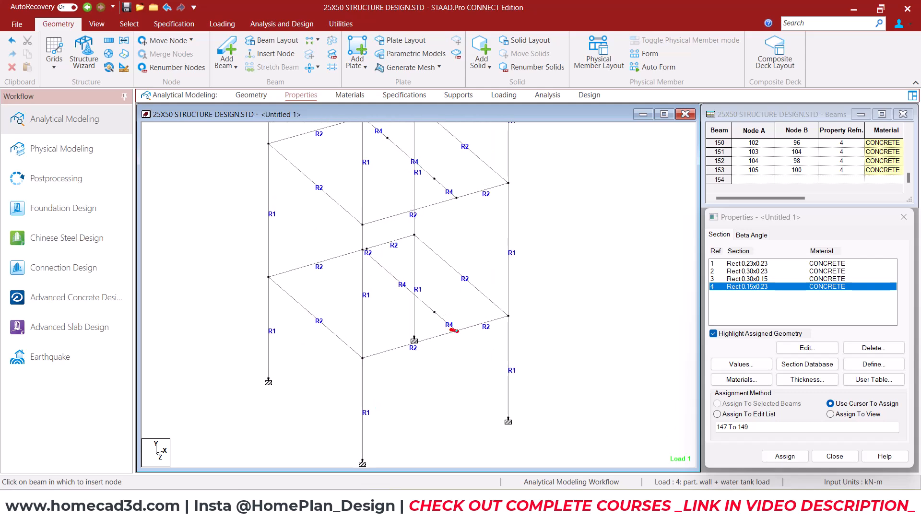
left_click_drag(392, 308, 367, 316, "shift")
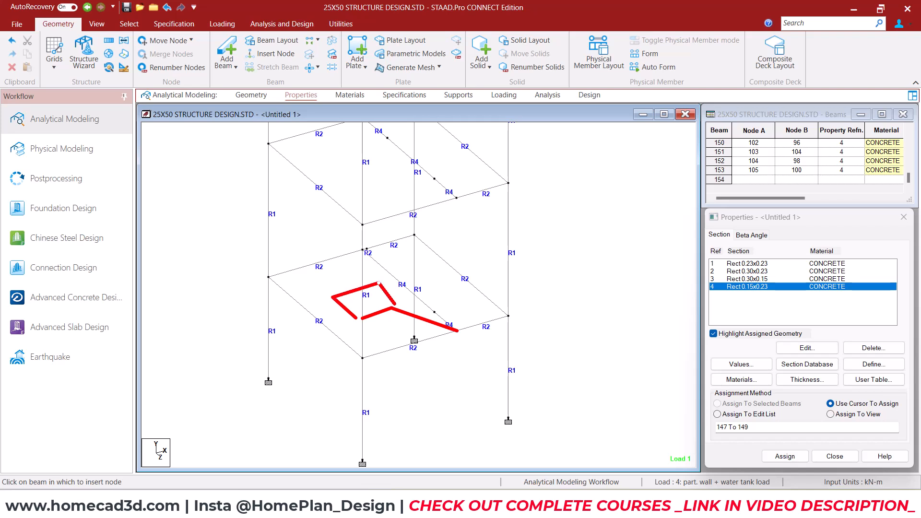
left_click_drag(308, 255, 271, 189, "shift")
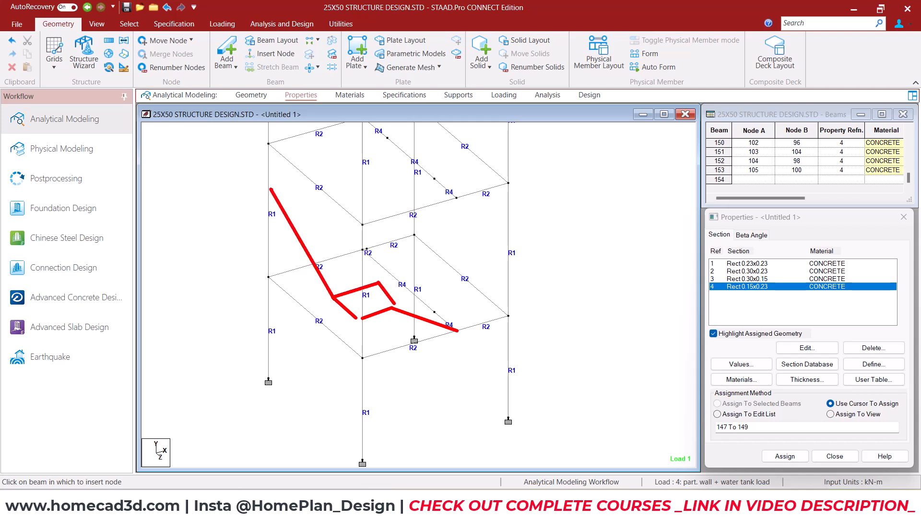
key("ctrl+z")
left_click_drag(330, 293, 292, 204, "shift")
mouse_move(293, 203)
left_mouse_down("shift")
mouse_move(286, 195)
mouse_move(311, 170)
left_mouse_up("shift")
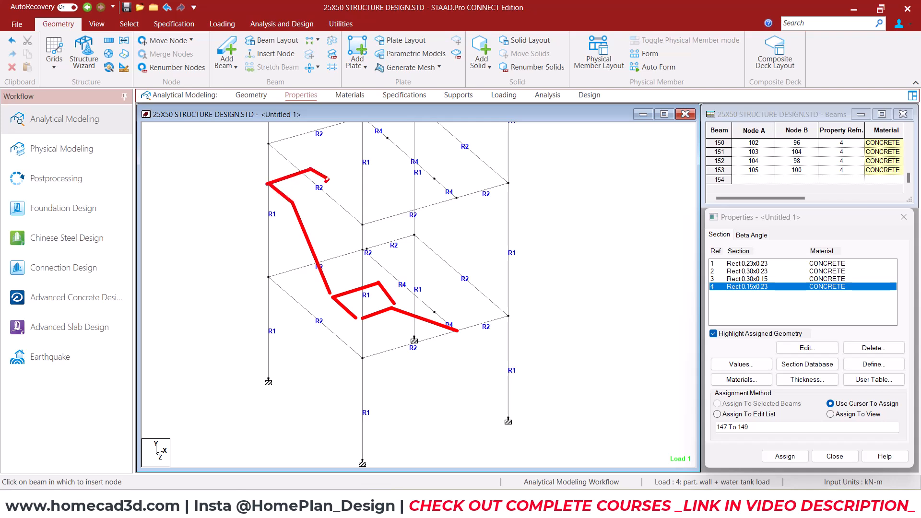
left_click_drag(351, 146, 359, 114, "shift")
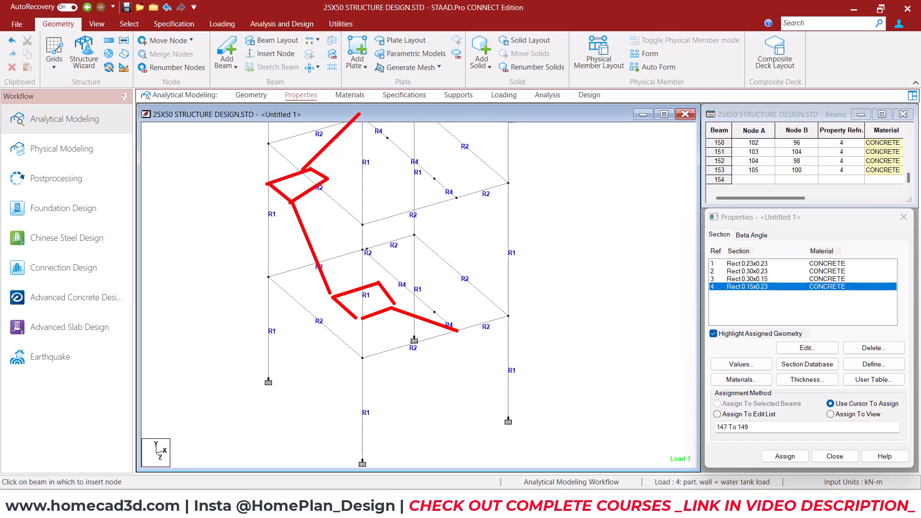
mouse_move(324, 178)
left_mouse_down("shift")
mouse_move(381, 139)
mouse_move(369, 266)
mouse_move(378, 283)
mouse_move(434, 312)
left_mouse_up("shift")
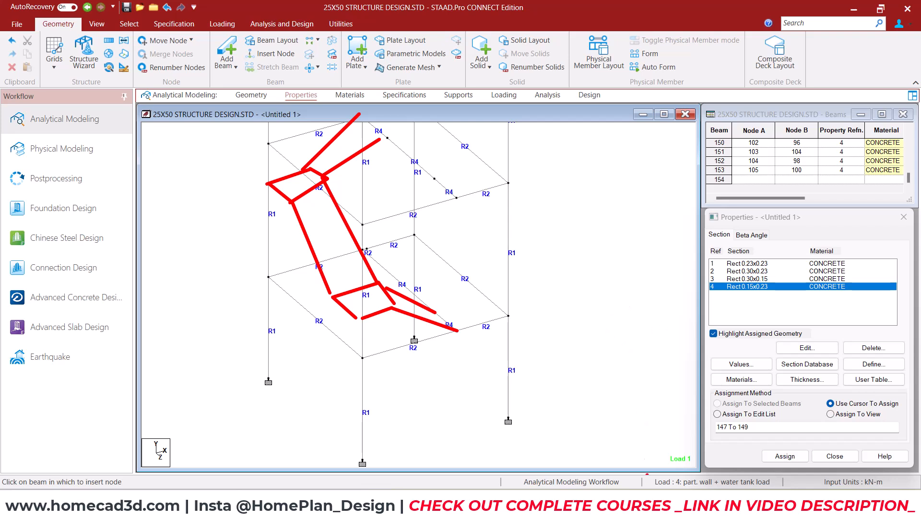
key("Escape")
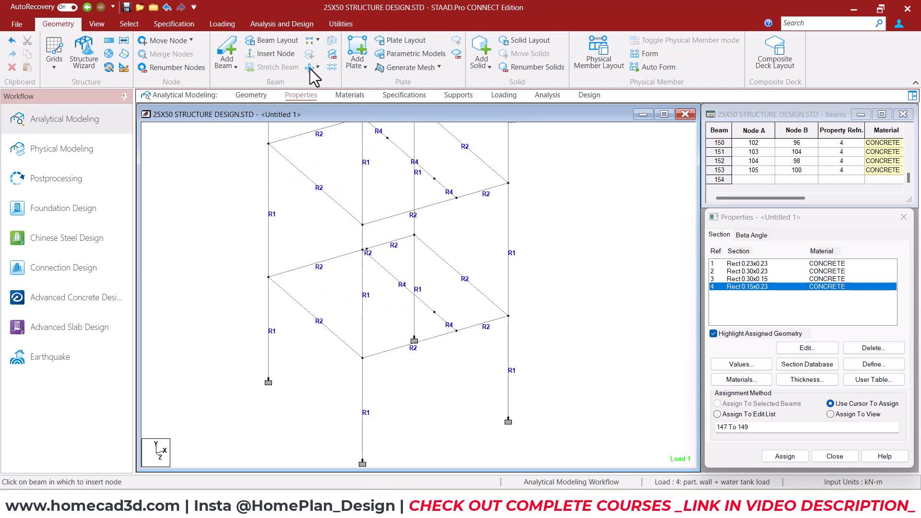
From the front view, isolate the two lowest floor levels of the stair frame with their connecting columns and show them isometrically.
left_click(313, 91)
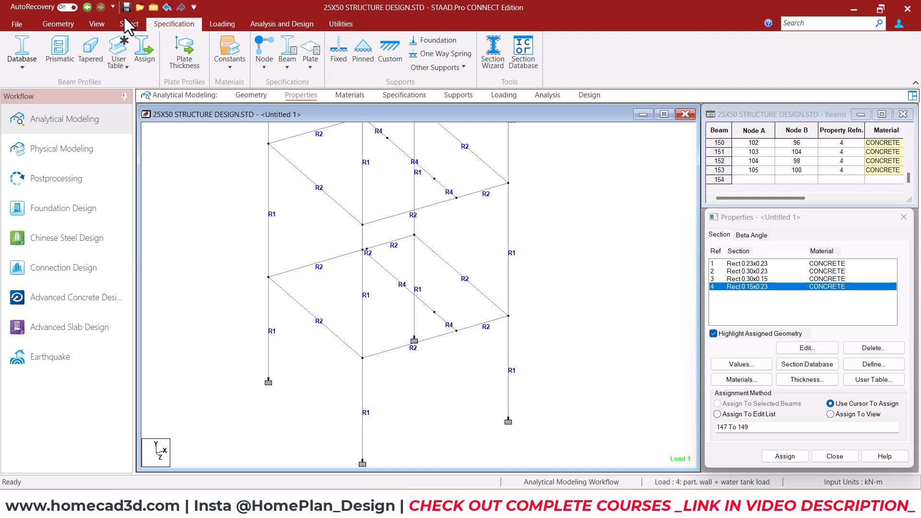
left_click(128, 24)
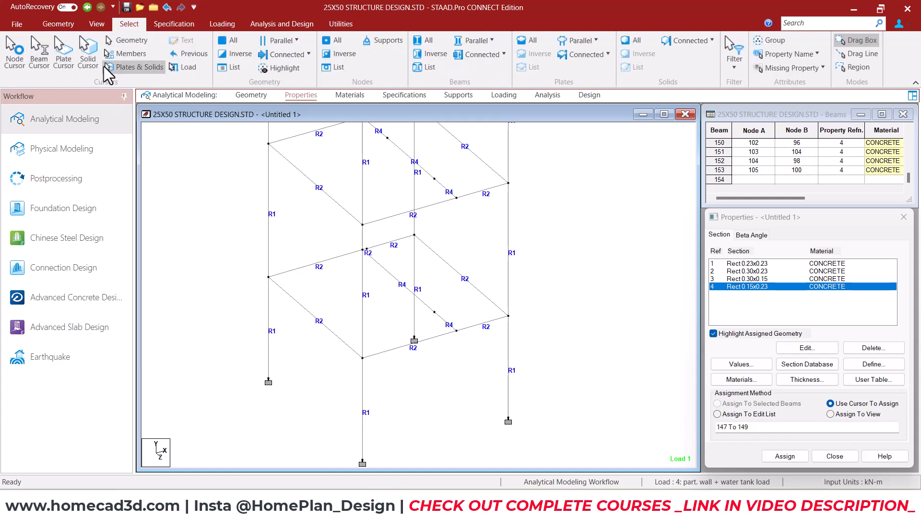
left_click(96, 24)
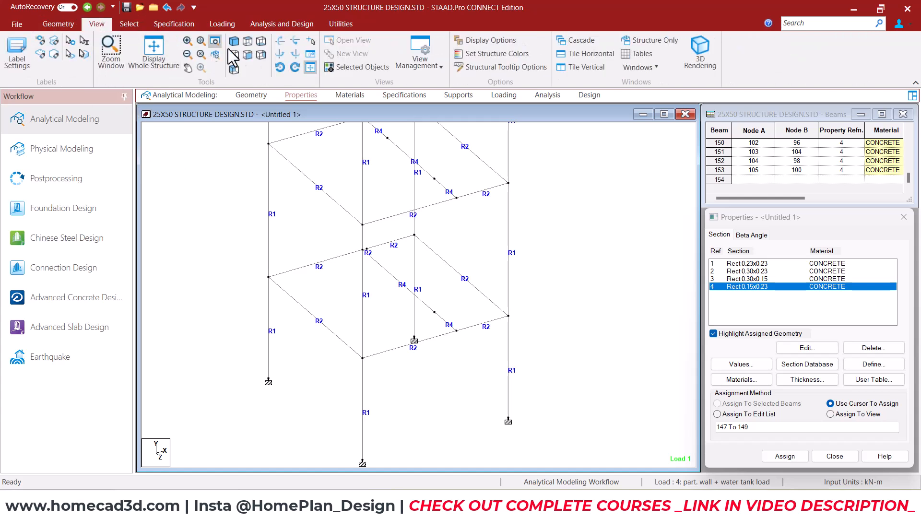
left_click(248, 46)
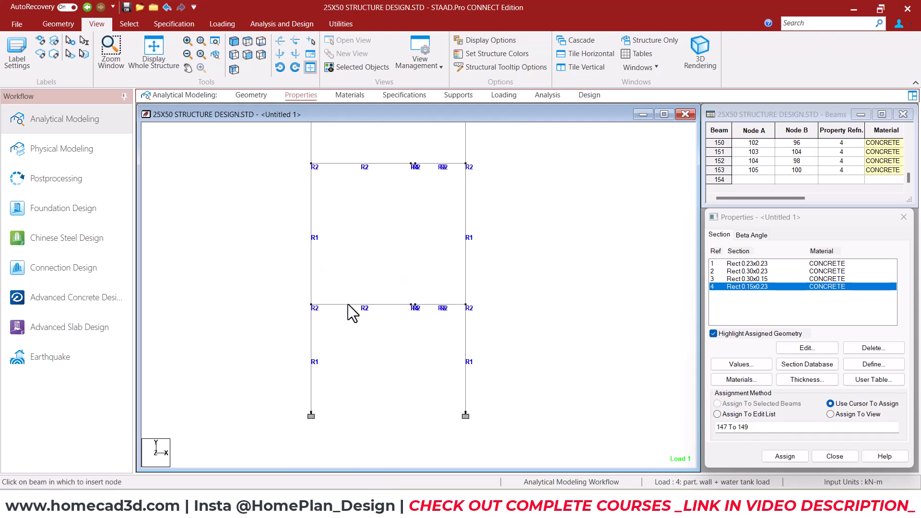
left_click_drag(254, 199, 508, 370)
right_click(544, 273)
left_click(573, 321)
left_click(598, 278)
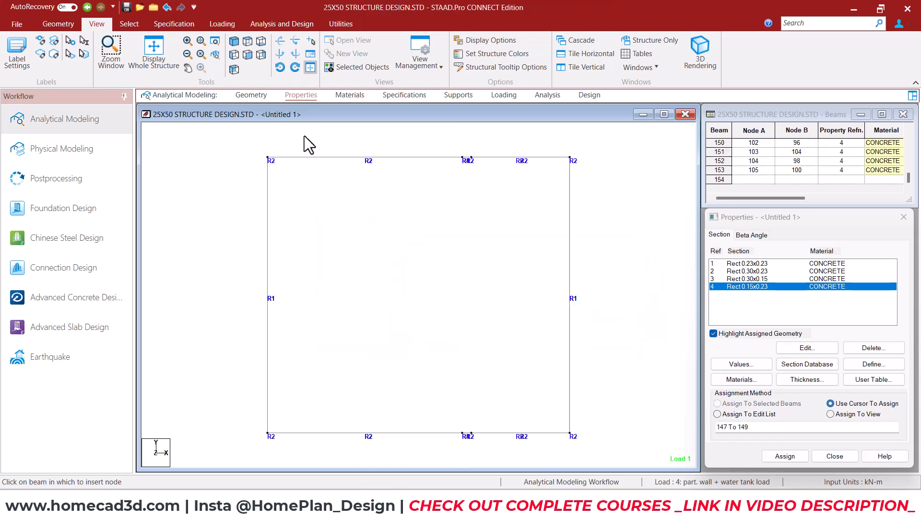
left_click(234, 42)
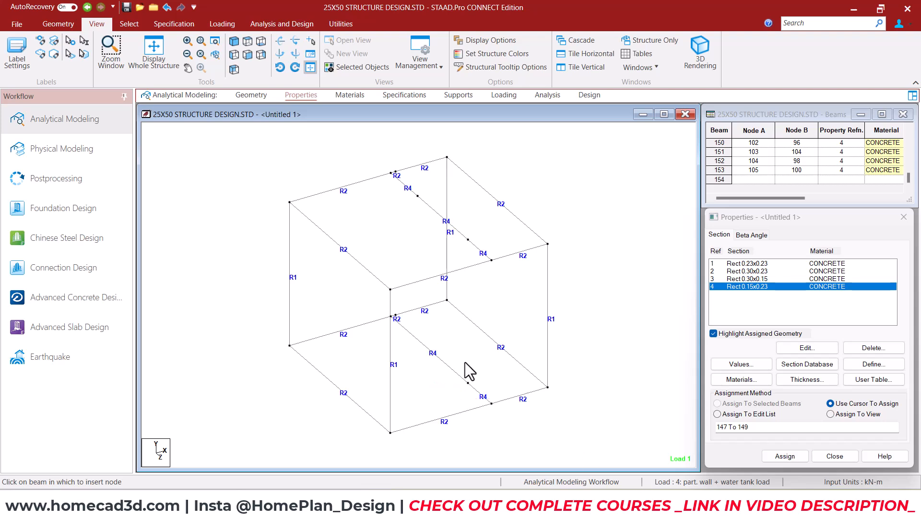
mouse_move(467, 381)
left_mouse_down()
mouse_move(410, 356)
mouse_move(437, 379)
left_mouse_up()
left_click_drag(444, 417, 442, 429)
key("Escape")
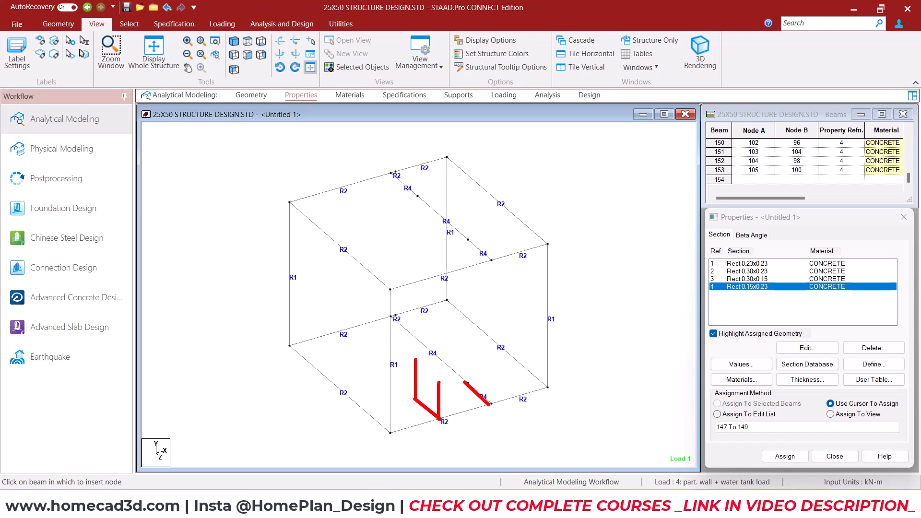
left_click_drag(414, 359, 463, 387)
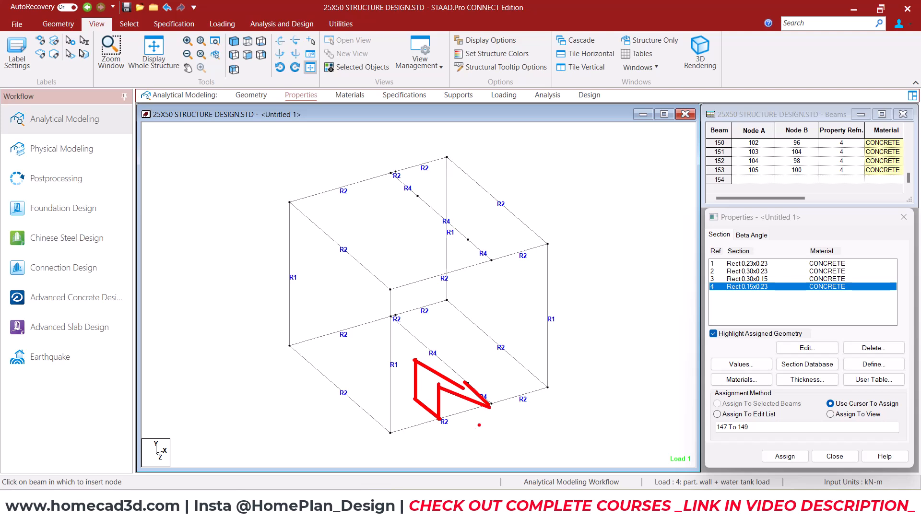
key("Escape")
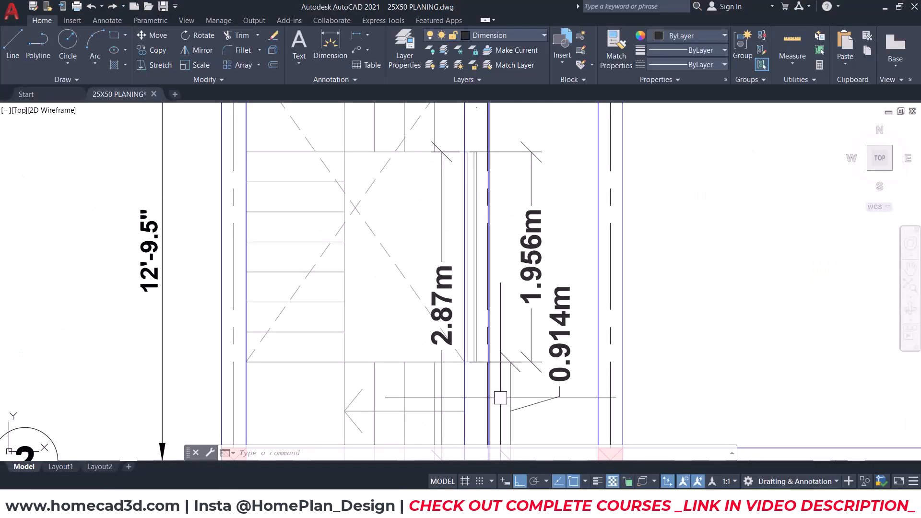
Add a horizontal linear dimension from the midpoint between the stair beam's two edges to the landing edge where the lower flight ends.
scroll(499, 395, "down", 3)
scroll(375, 302, "up", 4)
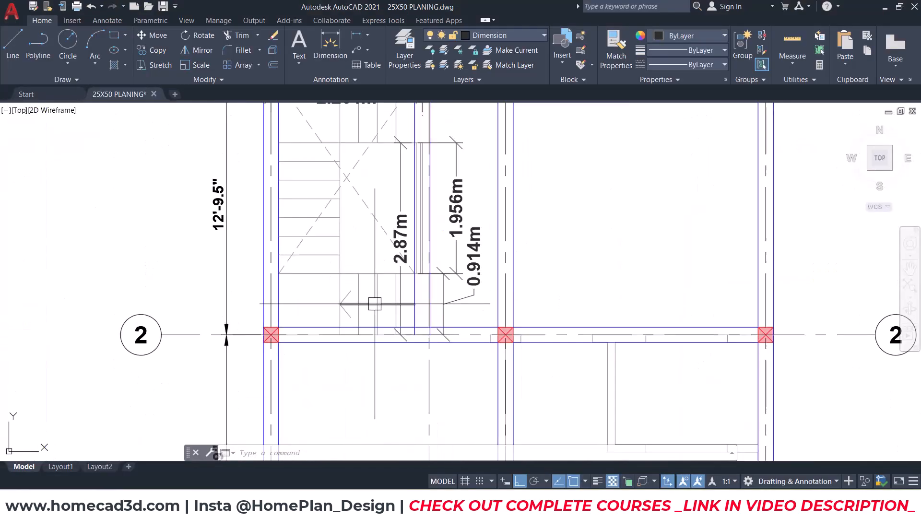
middle_click_drag(399, 314, 423, 326)
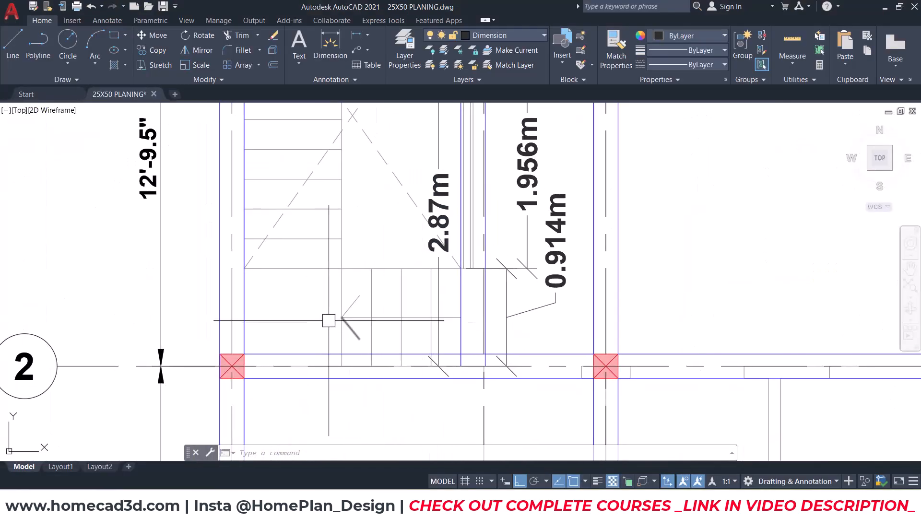
left_click(330, 46)
scroll(480, 269, "up", 5)
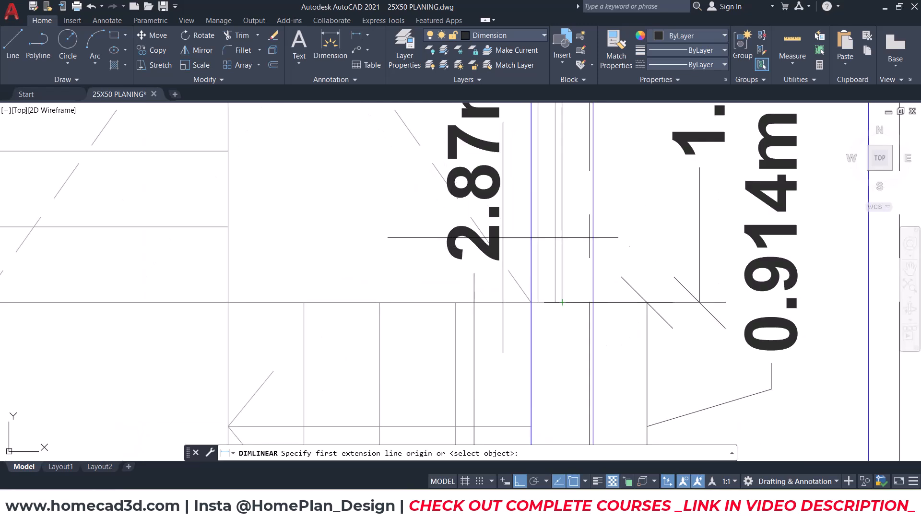
type("m1")
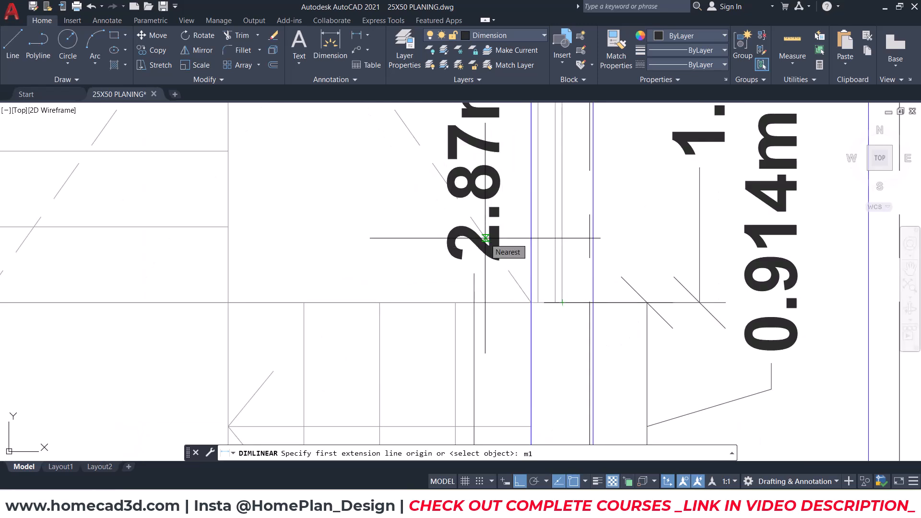
type("p")
key("Return")
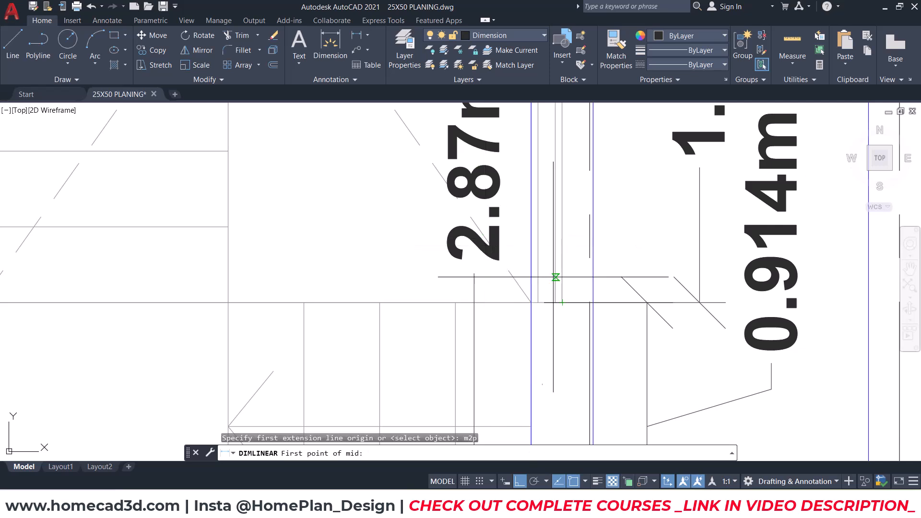
left_click(531, 303)
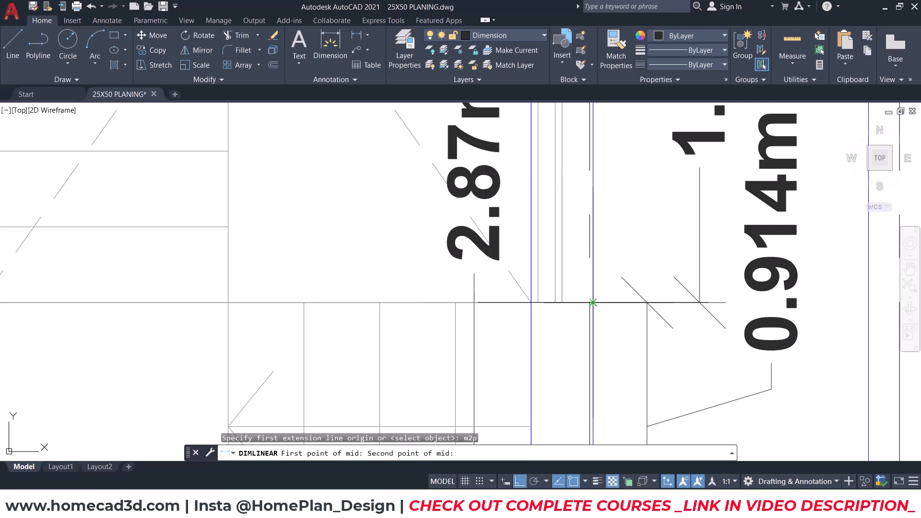
left_click(589, 302)
left_click(228, 302)
scroll(287, 300, "down", 2)
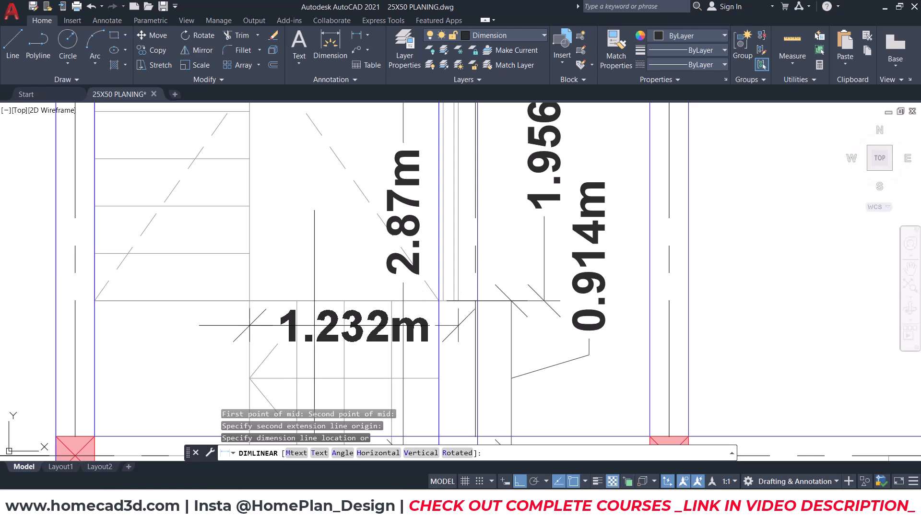
left_click(335, 326)
middle_click_drag(335, 327, 344, 272)
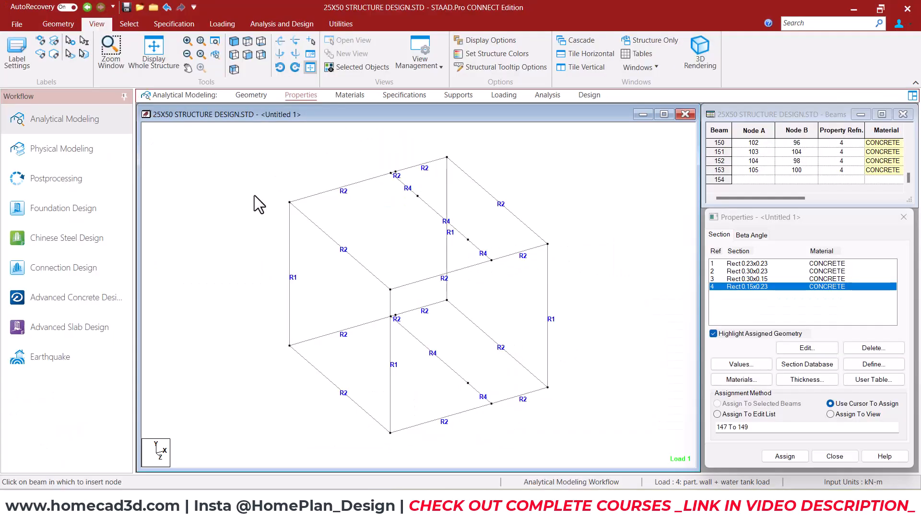
Switch to STAAD.Pro and copy the two nodes of the lower stair beam's short front segment by -1.232 m along X with Translational Repeat.
left_click(129, 23)
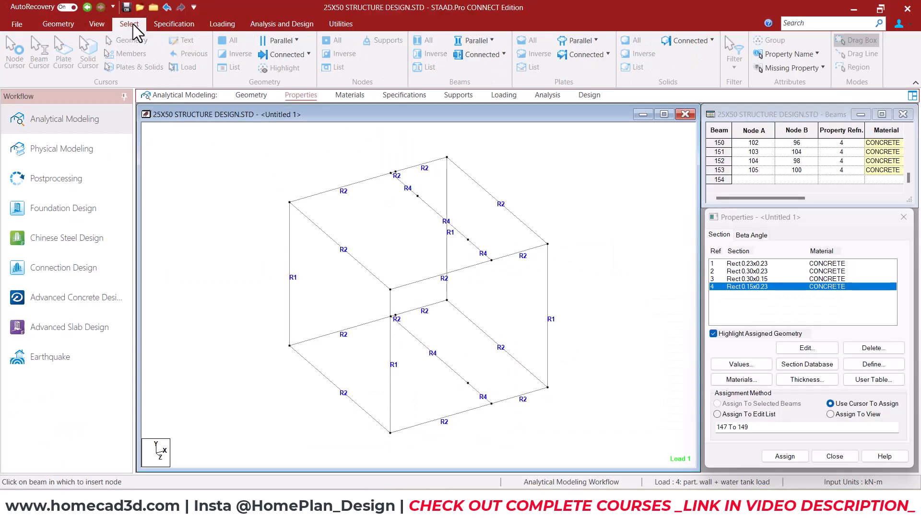
left_click(15, 50)
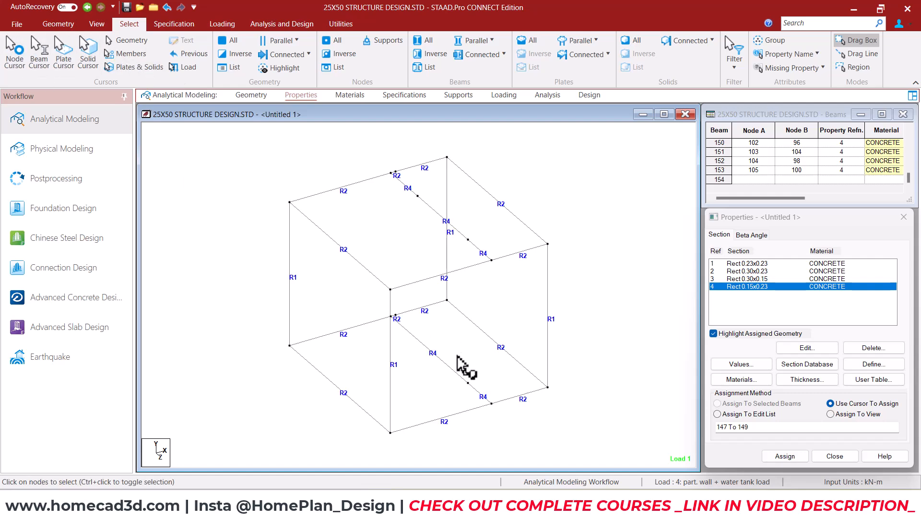
left_click_drag(448, 374, 503, 416)
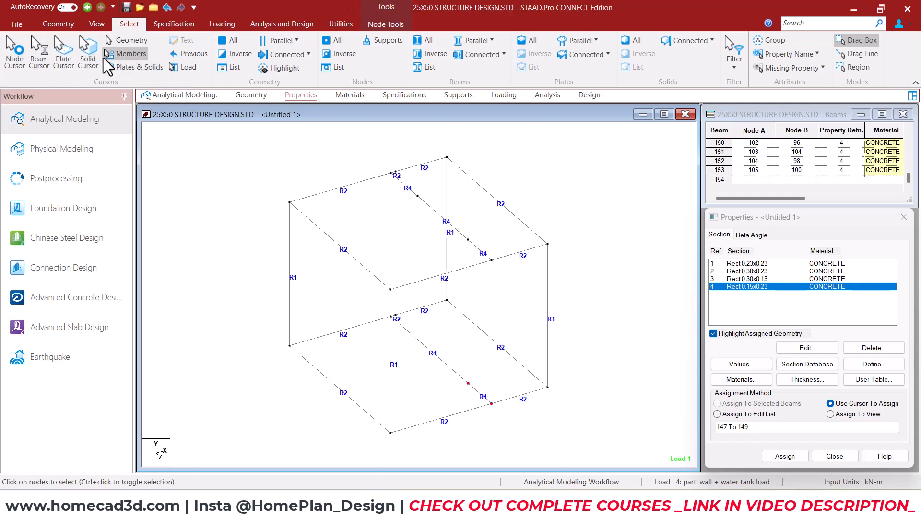
left_click(58, 24)
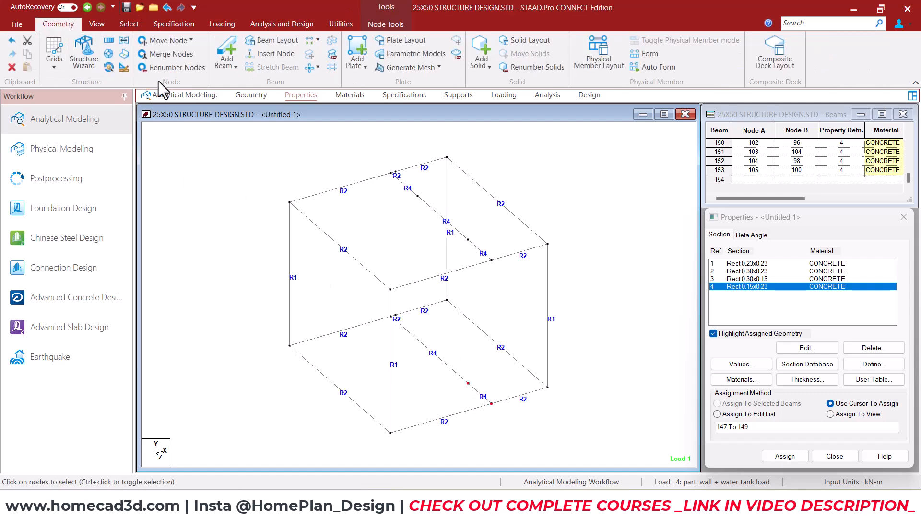
left_click(124, 54)
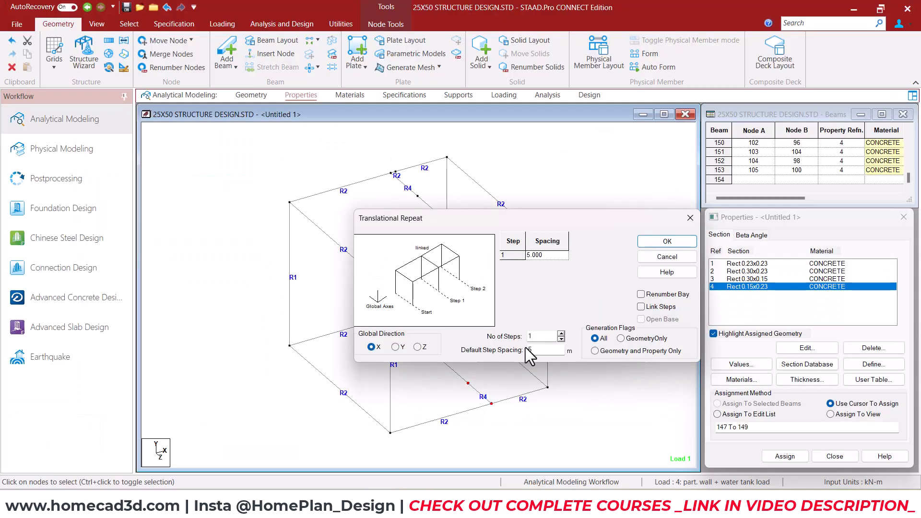
type("-")
type("1")
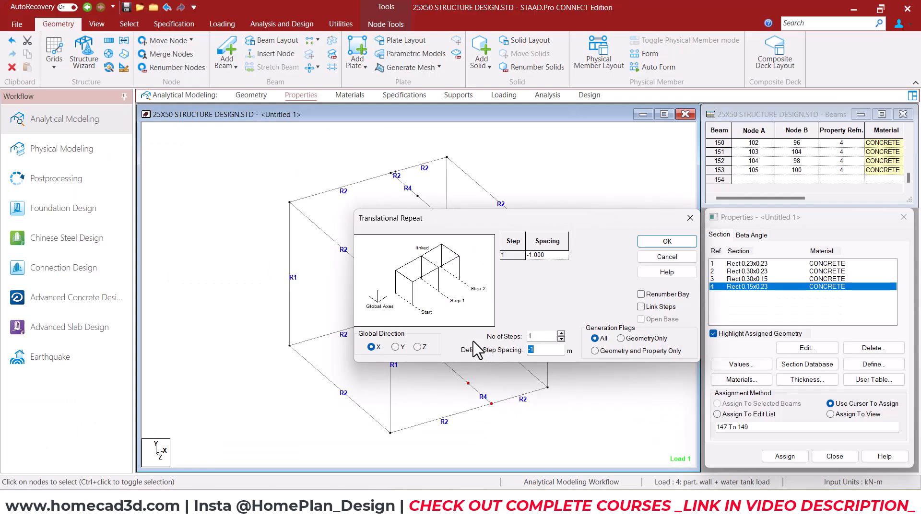
type("232")
type("-1.232")
left_click(653, 241)
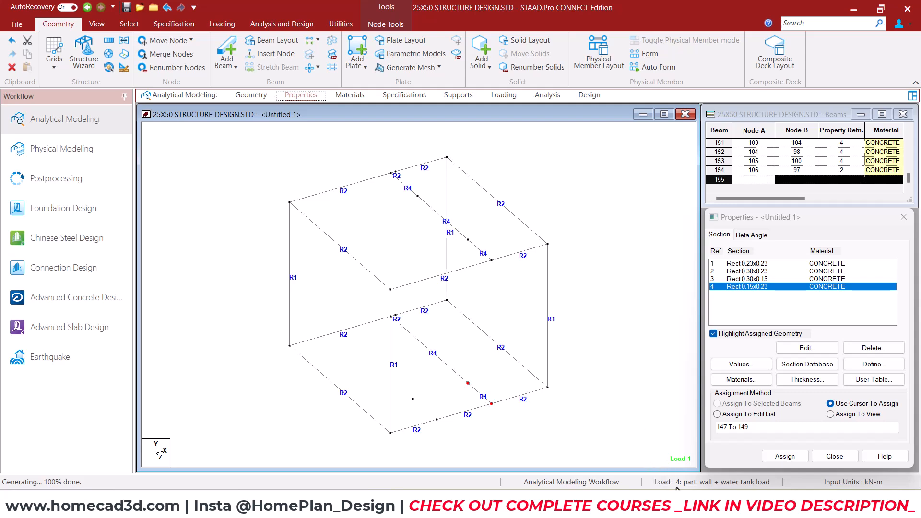
Examine the lower flight in the AutoCAD plan, switch to Revit and check the riser height in the lowest stair's type properties.
left_click(551, 453)
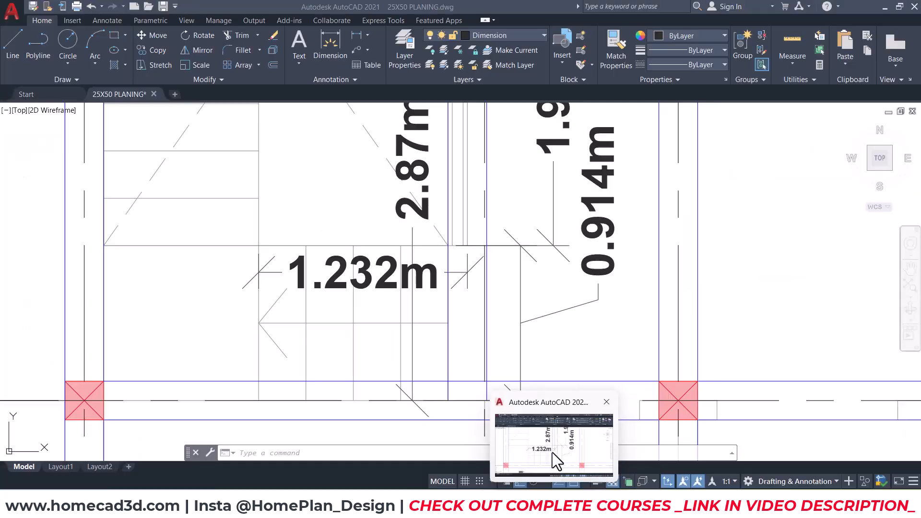
scroll(501, 334, "down", 8)
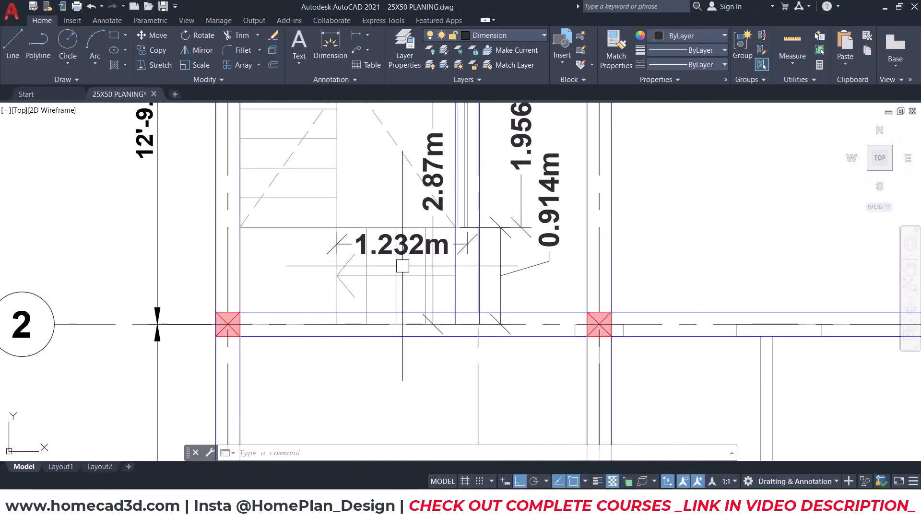
scroll(433, 284, "up", 6)
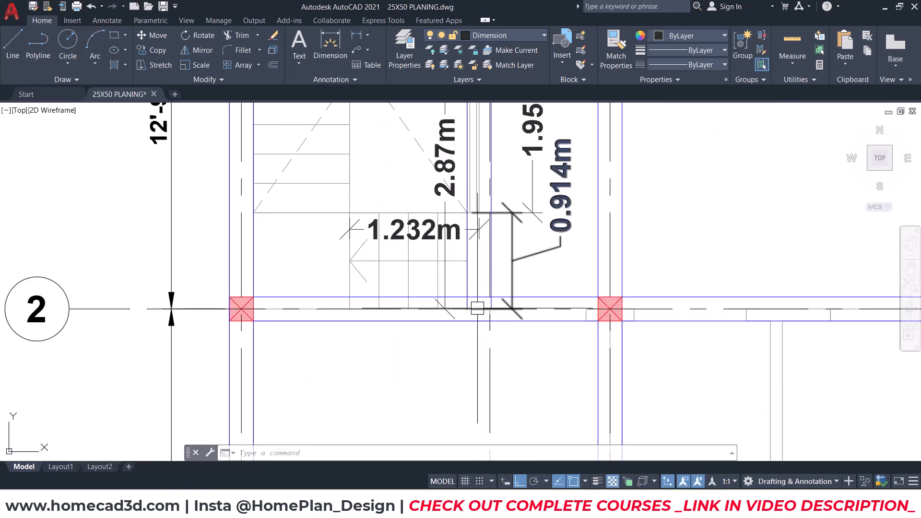
scroll(643, 408, "down", 6)
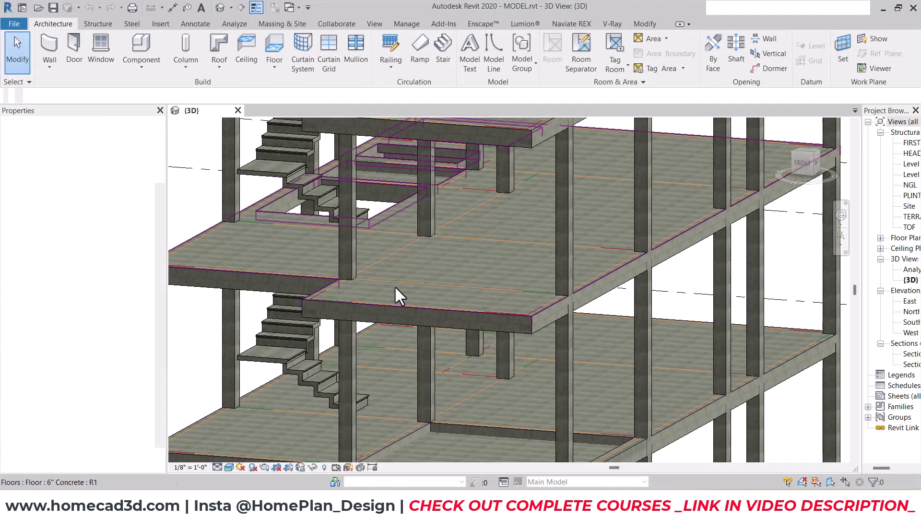
left_click(297, 345)
left_click(139, 164)
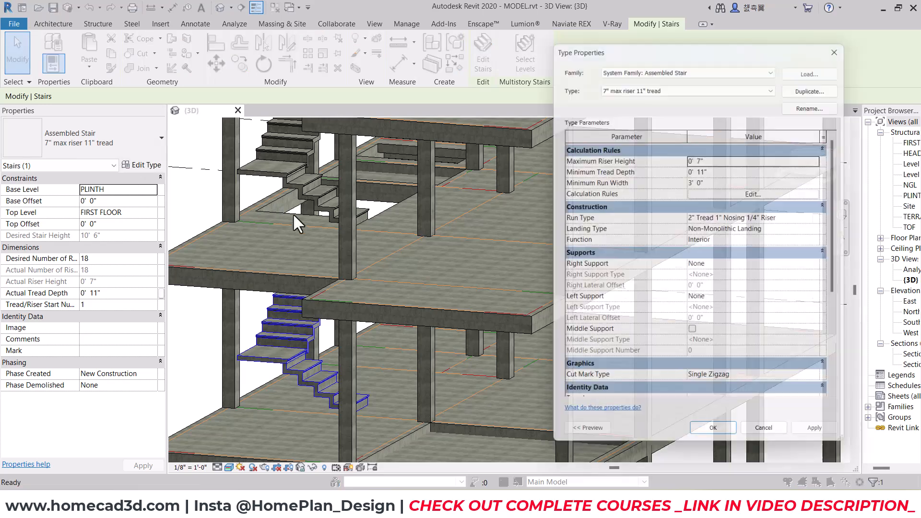
key("ctrl+2")
left_click_drag(685, 164, 688, 163)
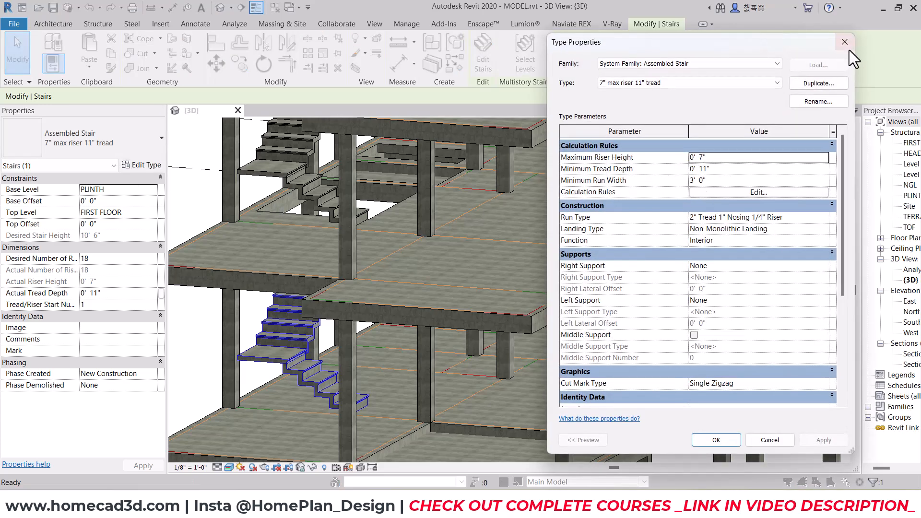
left_click(845, 43)
Count the risers below the landing of the lowest stair in the 3D view and multiply 7 by 5 in Calculator.
middle_click_drag(382, 273, 379, 352, "shift")
key("Escape")
scroll(357, 399, "up", 3)
key("ctrl+2")
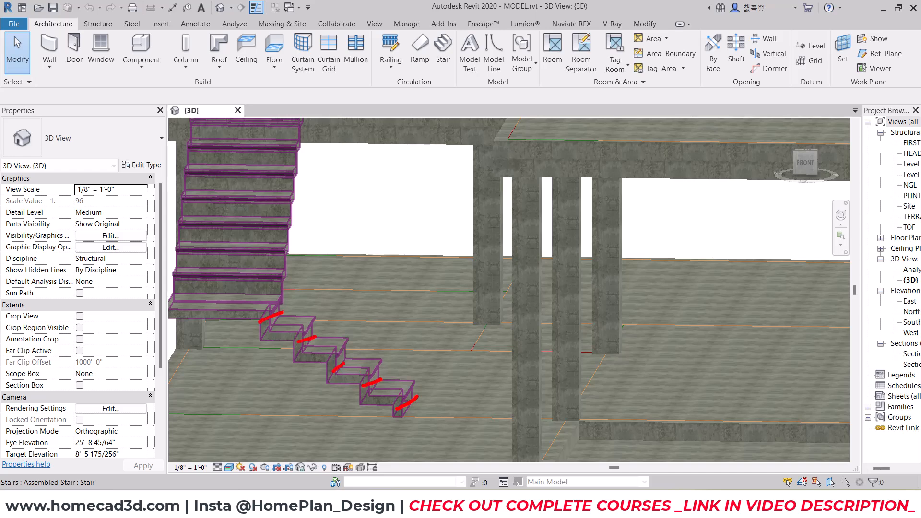
key("Escape")
left_click(239, 503)
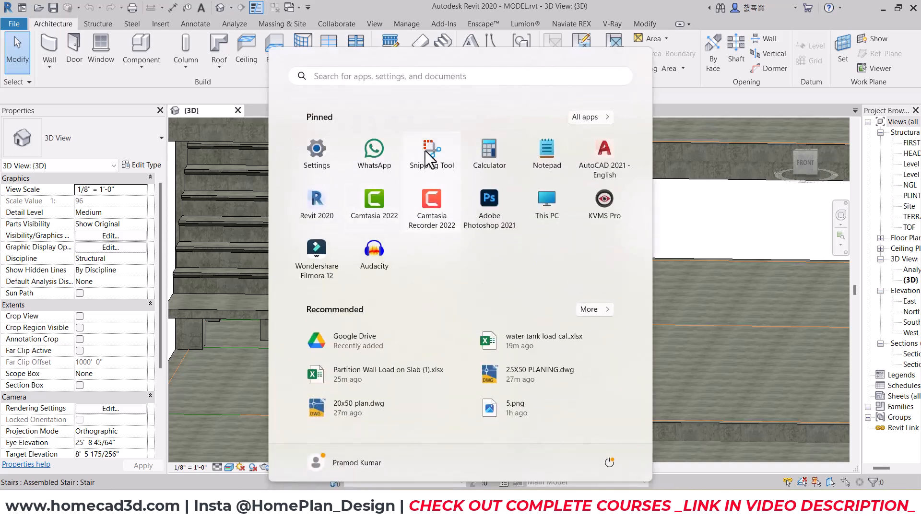
left_click(479, 156)
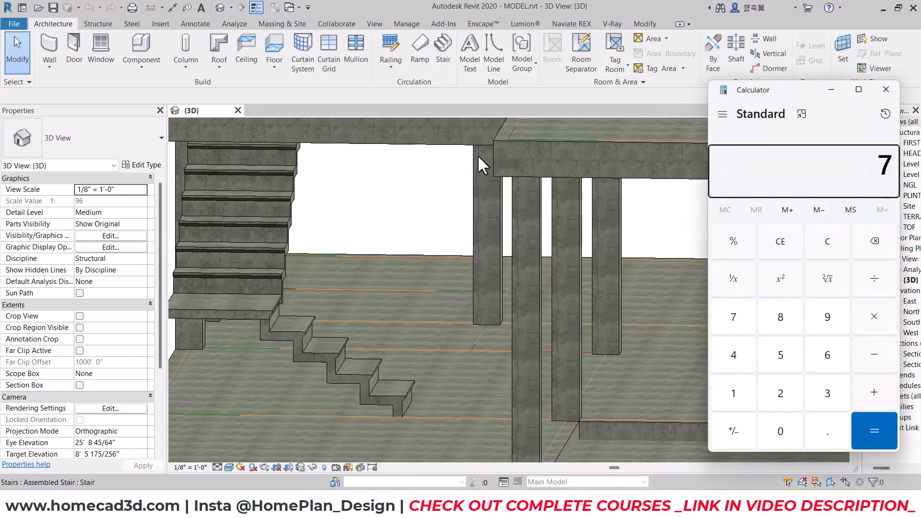
key("5")
key("Return")
left_click(832, 90)
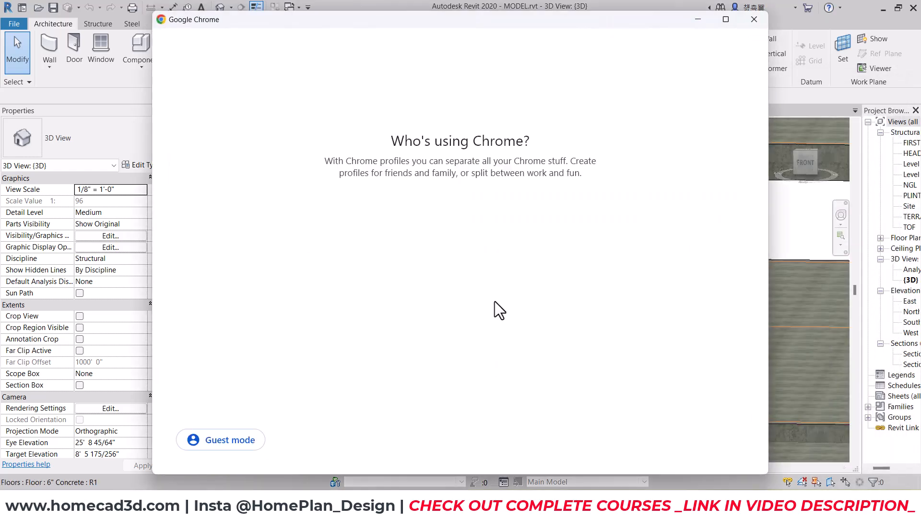
Open Google in Chrome, search for "inches to m" and convert 35 inches to metres.
left_click(499, 300)
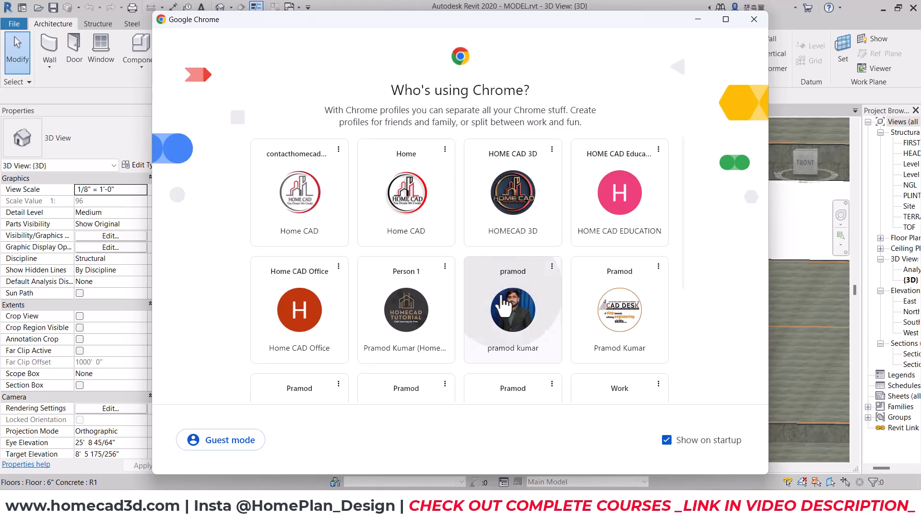
type("google.com")
key("Return")
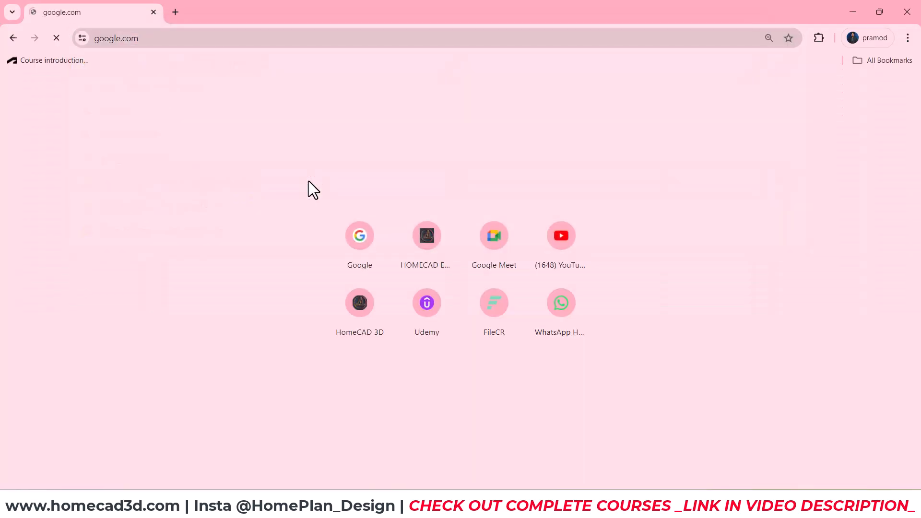
type("inches to m")
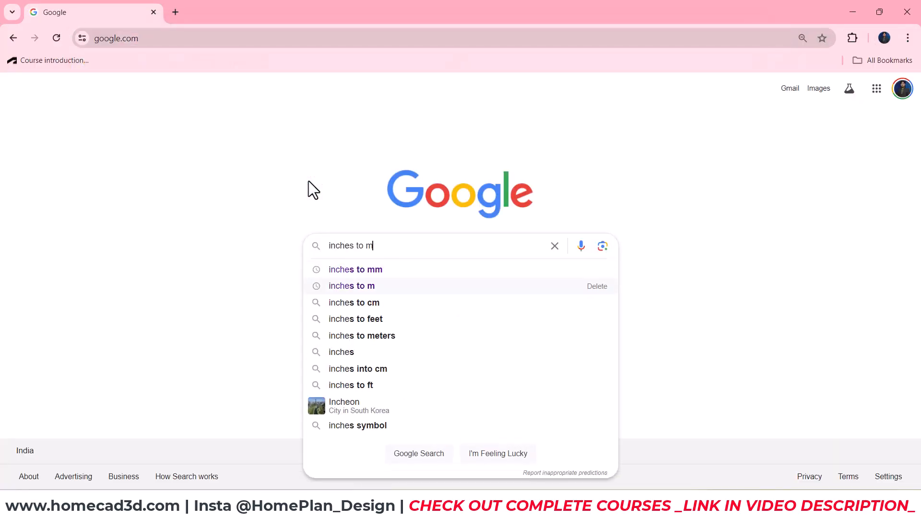
key("Return")
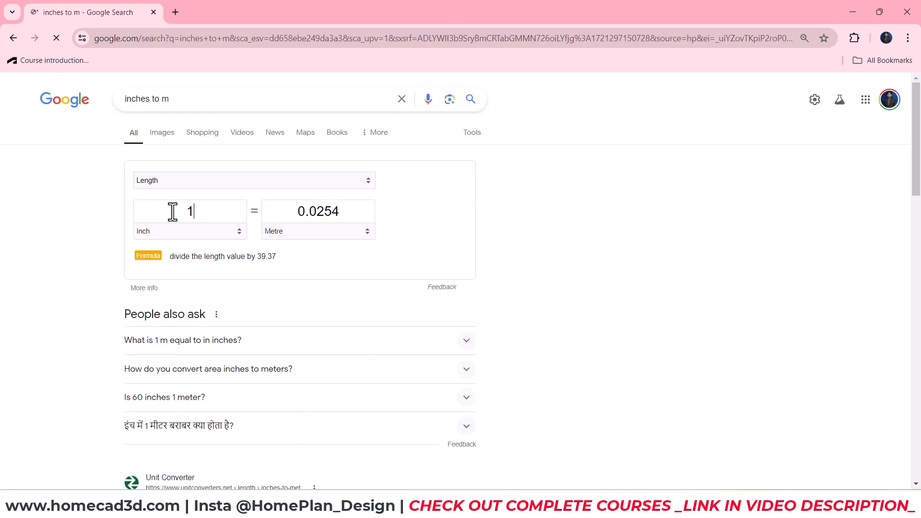
type("35")
left_click_drag(333, 214, 292, 216)
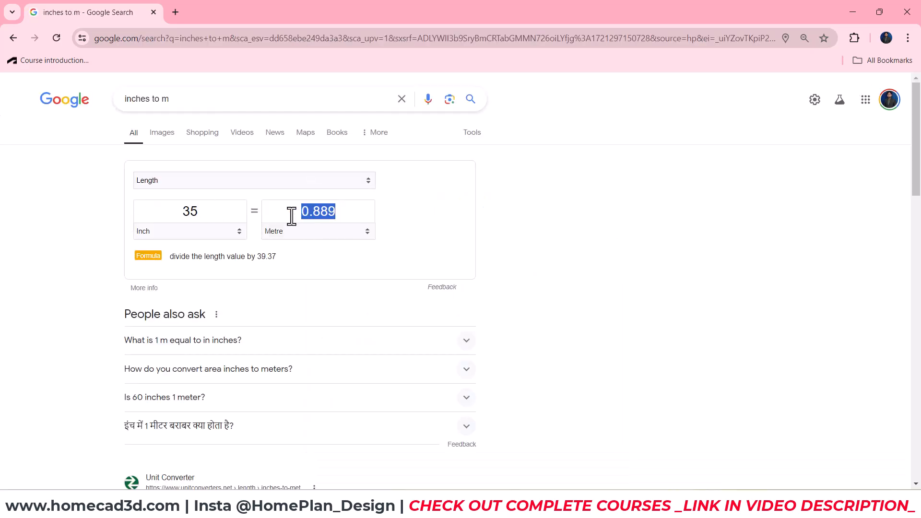
left_click(857, 6)
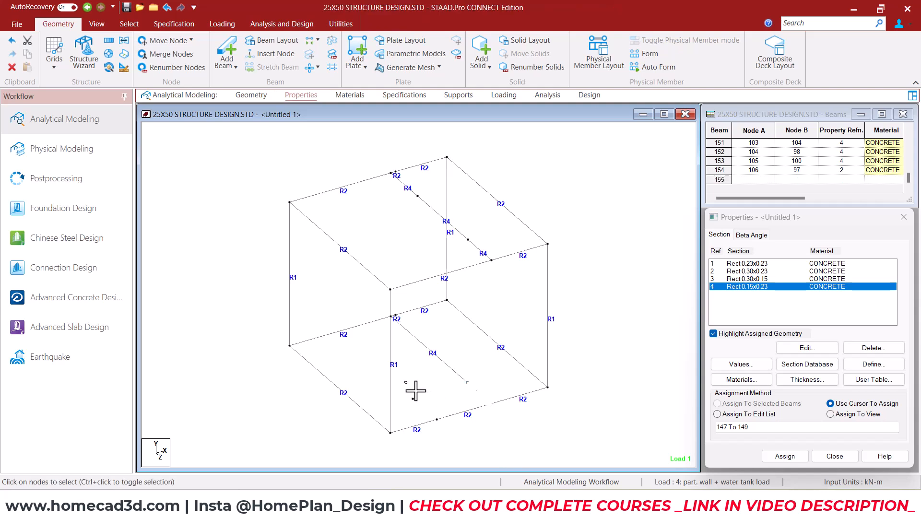
In STAAD.Pro, copy the two offset landing nodes 0.889 m upward along Y with Translational Repeat.
left_click_drag(405, 383, 459, 433)
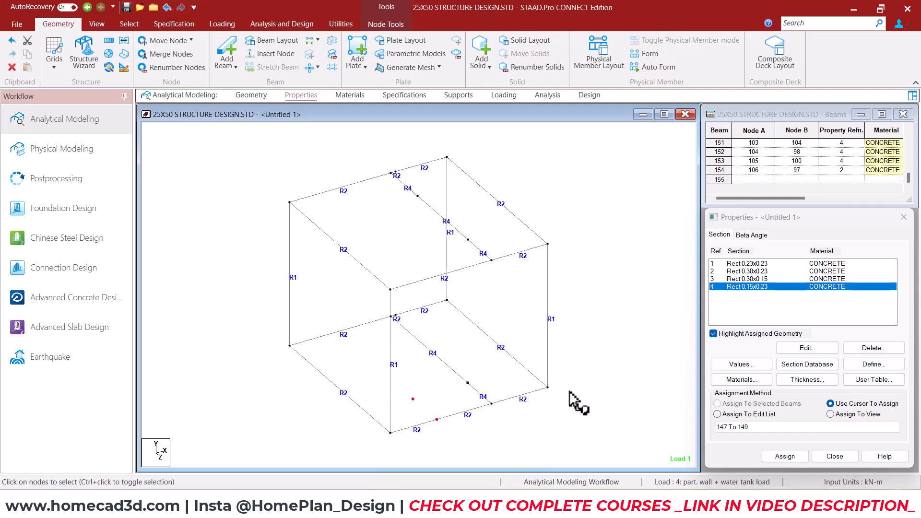
left_click(123, 55)
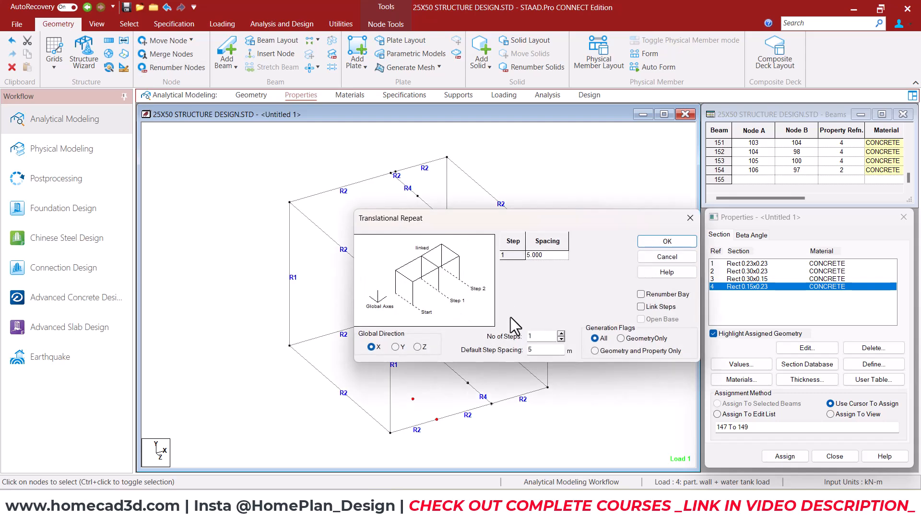
left_click(398, 349)
type("0.889")
left_click(653, 241)
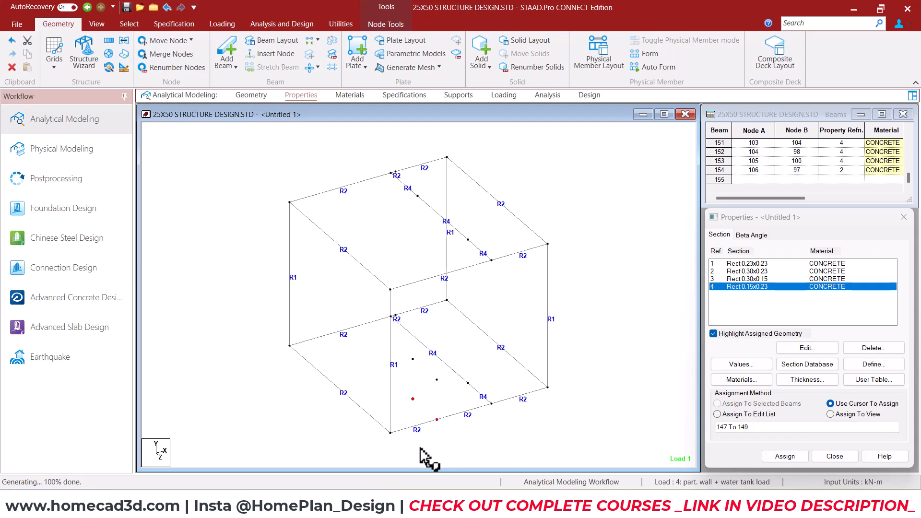
Try to delete the two selected source nodes at the beam level beneath the raised landing nodes.
key("Delete")
key("Return")
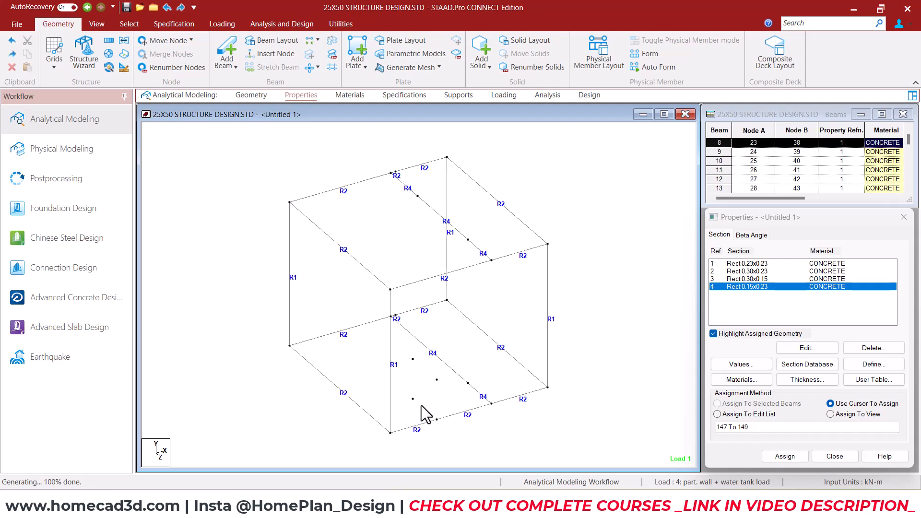
Delete the leftover free node at the beam level beneath the raised inner landing node.
left_click(128, 24)
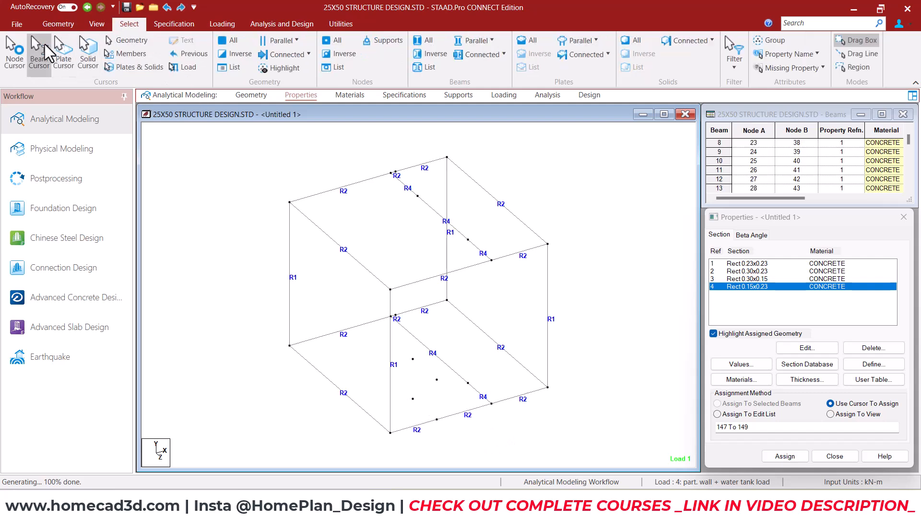
left_click(15, 54)
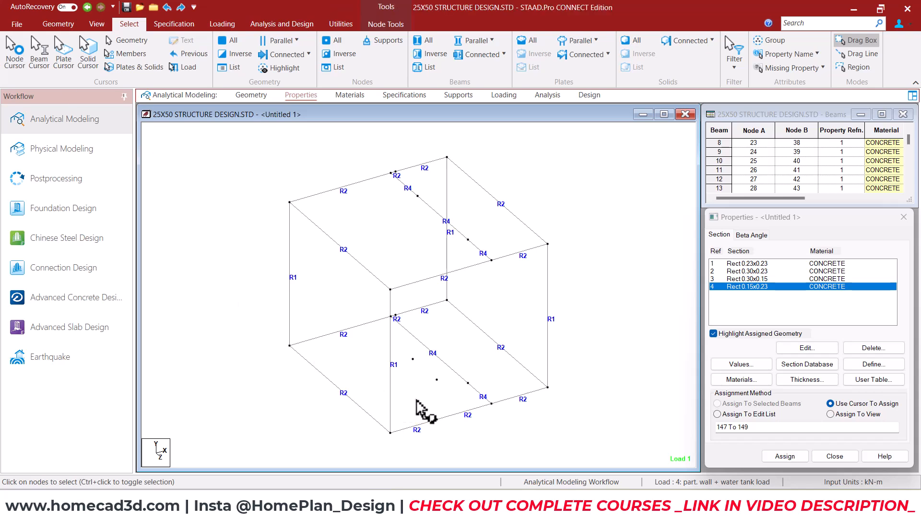
key("Delete")
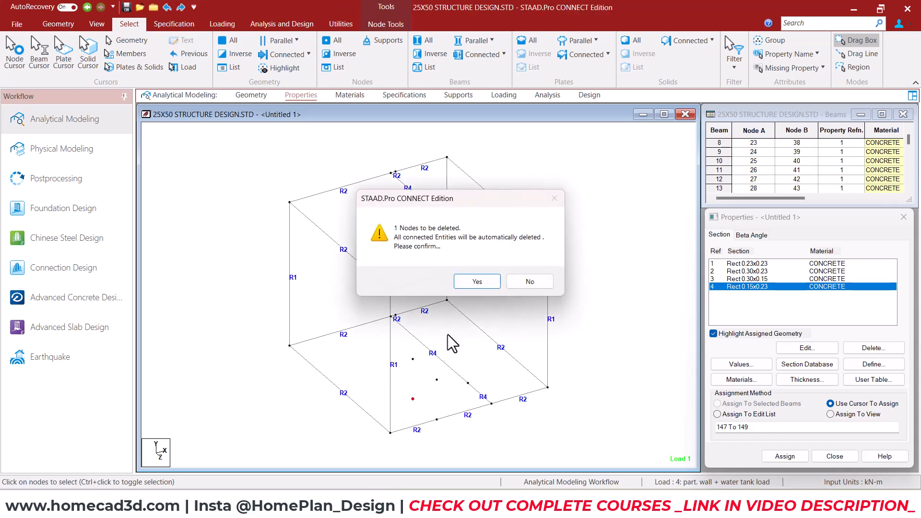
left_click(470, 284)
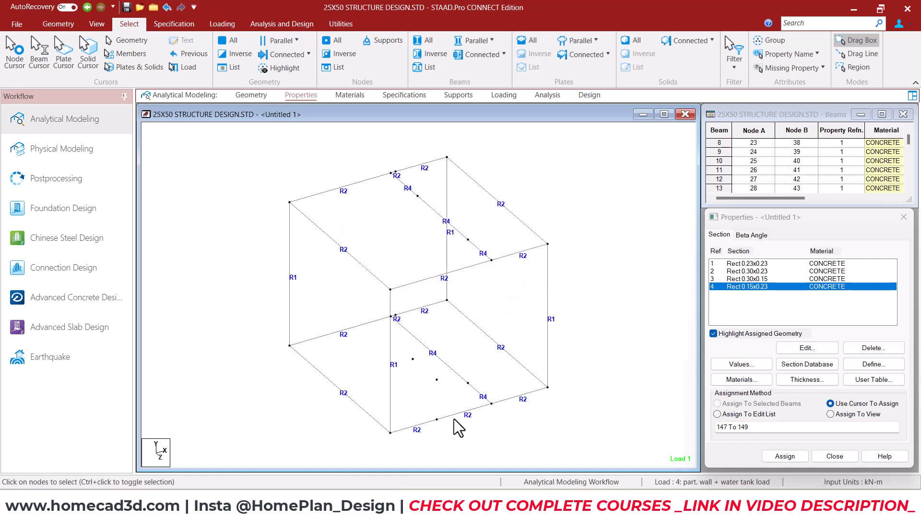
Merge the two collinear segments of the lower front beam, 67 and 154, into one beam, keeping beam number 67 and the Rect 0.30x0.23 section.
left_click(434, 420)
left_click(424, 426, "ctrl")
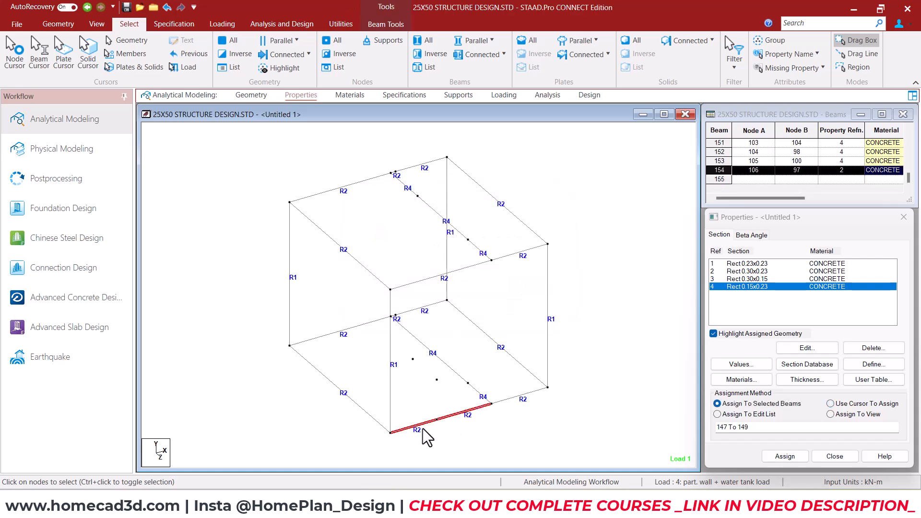
left_click(58, 24)
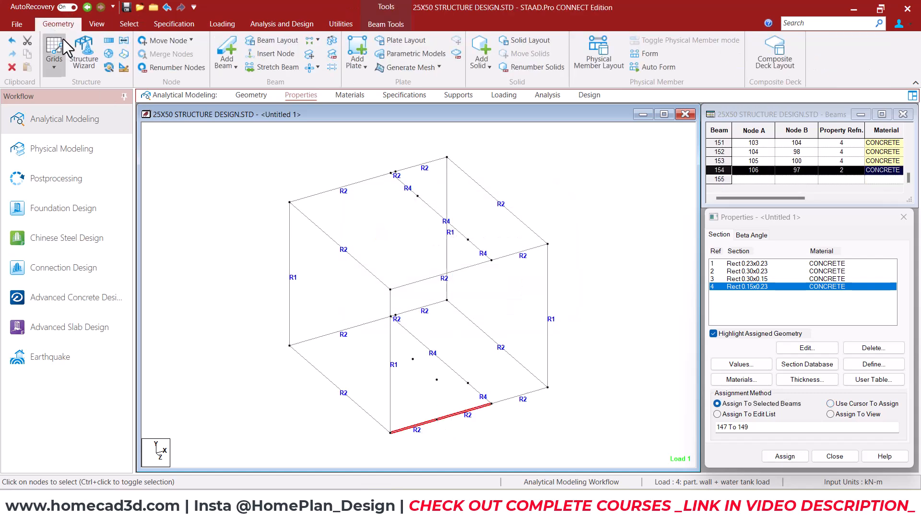
left_click(332, 40)
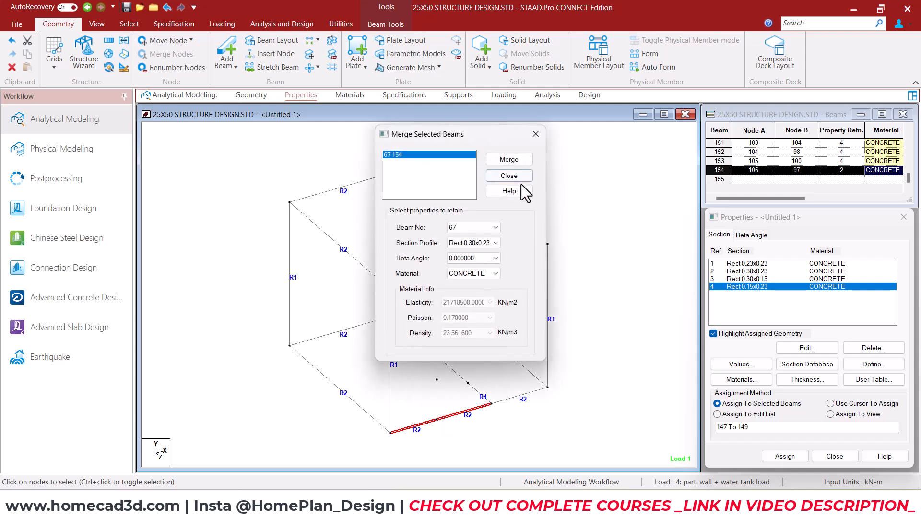
left_click(503, 160)
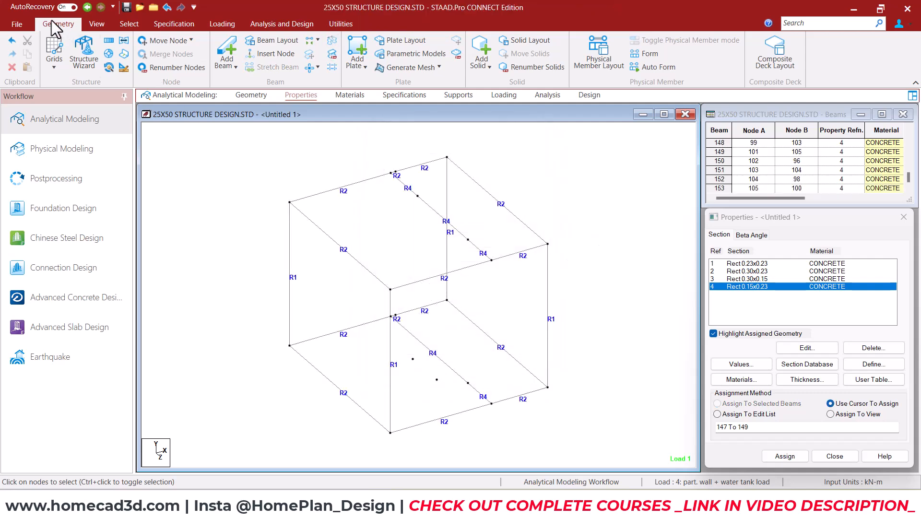
Add two sloping stair beams from the raised landing nodes to the matching nodes on the lower R4 beam.
left_click(229, 57)
left_click_drag(437, 379, 491, 404)
left_click_drag(413, 359, 467, 383)
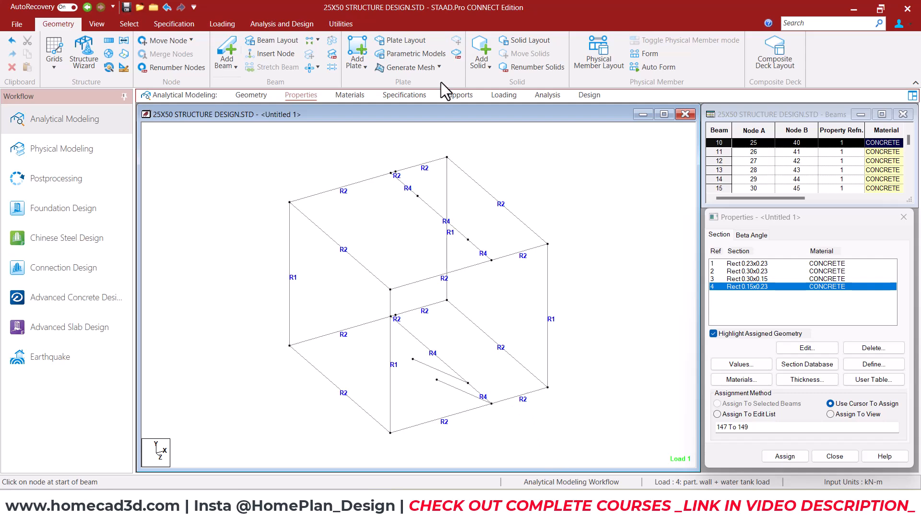
Inspect the new sloping stair beams in the 3D rendered view from a rotated angle.
left_click(97, 23)
left_click(700, 53)
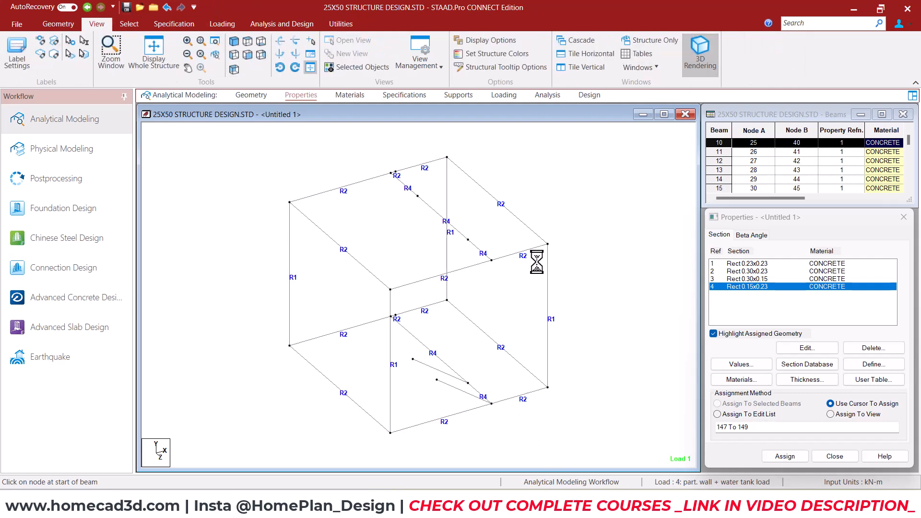
left_click_drag(564, 355, 513, 372)
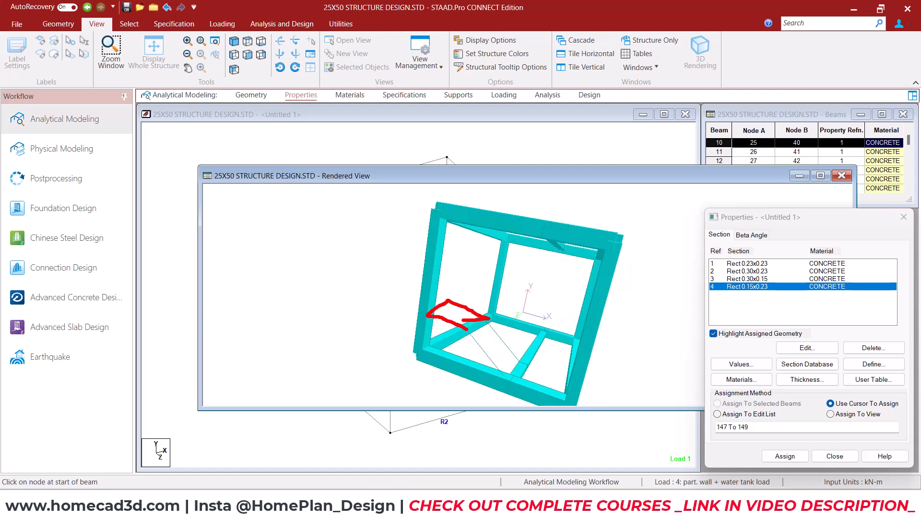
key("Escape")
left_click(797, 179)
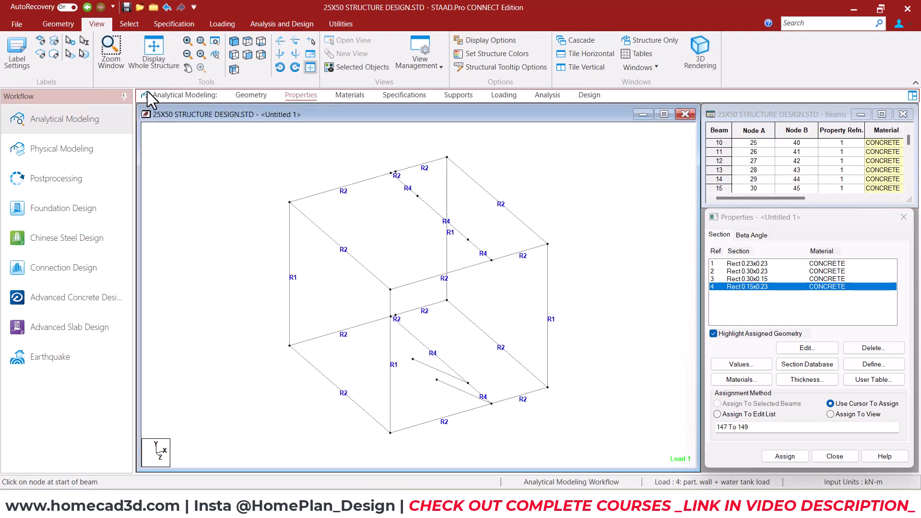
Insert a node 0.889 m up the lower front column and add beams linking it to the near landing node and joining both landing nodes.
left_click(59, 24)
left_click(276, 54)
left_click(390, 408)
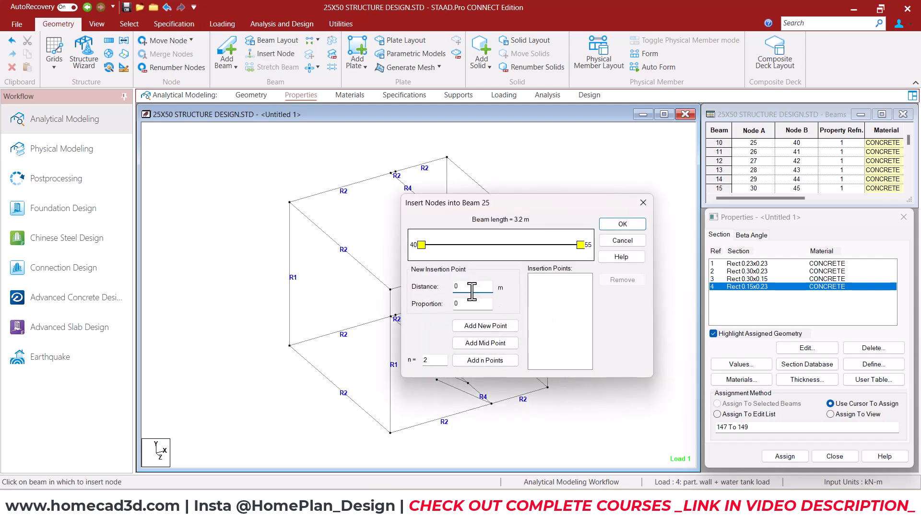
type("0.889")
left_click(468, 327)
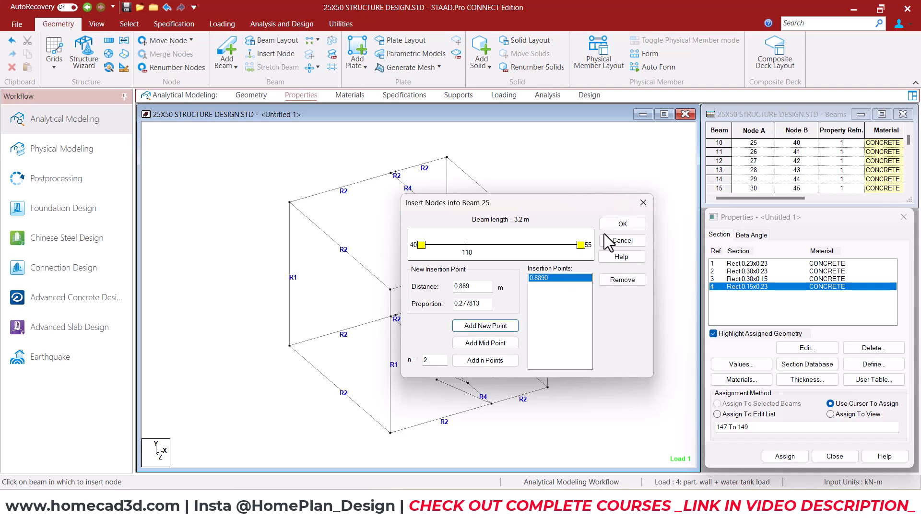
left_click(619, 225)
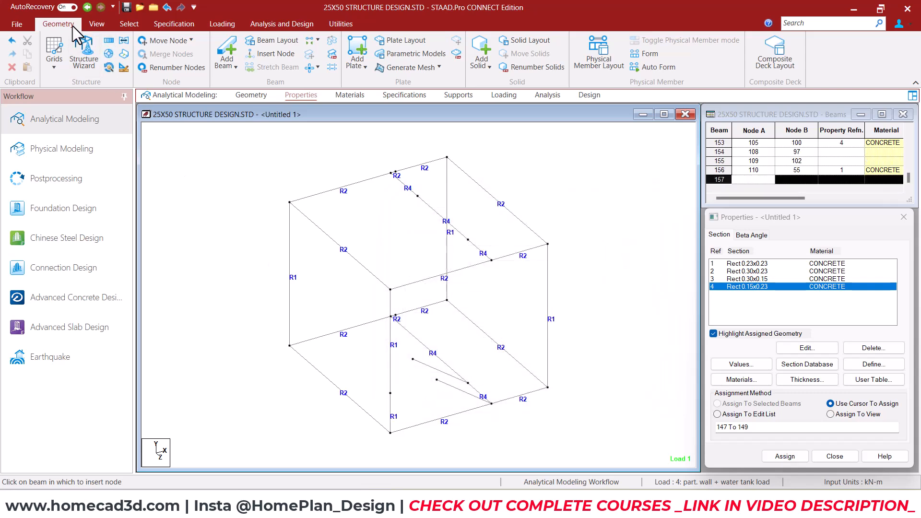
left_click(226, 48)
left_click_drag(436, 380, 413, 358)
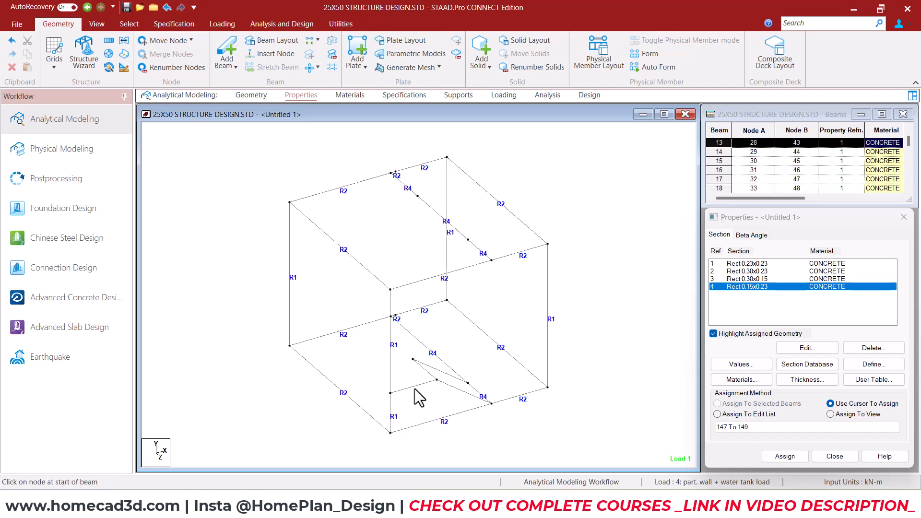
Select the front landing beam for Translational Repeat and dimension the depth of the landing beside grid 2 on the AutoCAD plan.
scroll(415, 389, "up", 2)
left_click(416, 421)
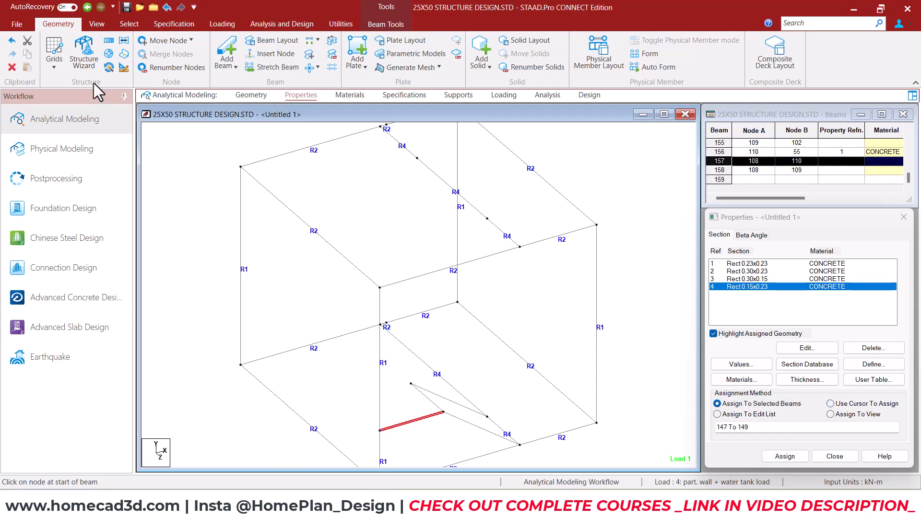
left_click(109, 40)
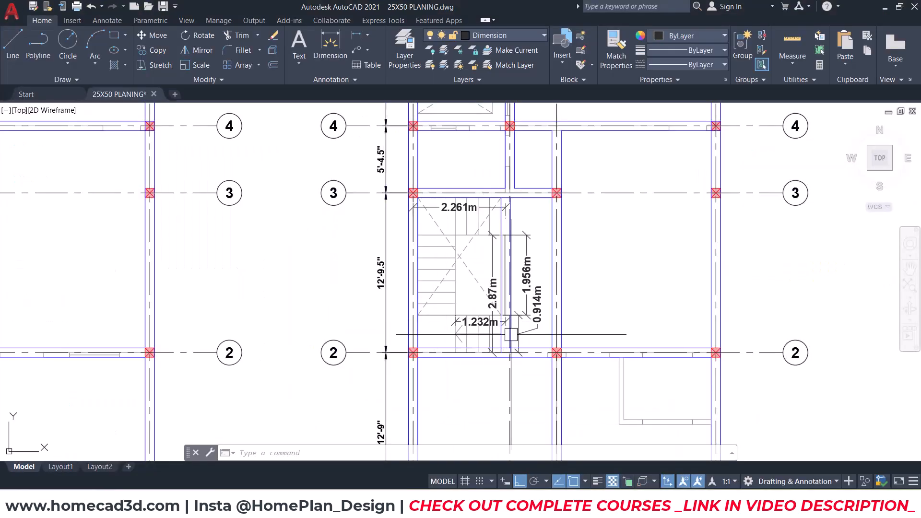
scroll(510, 335, "up", 4)
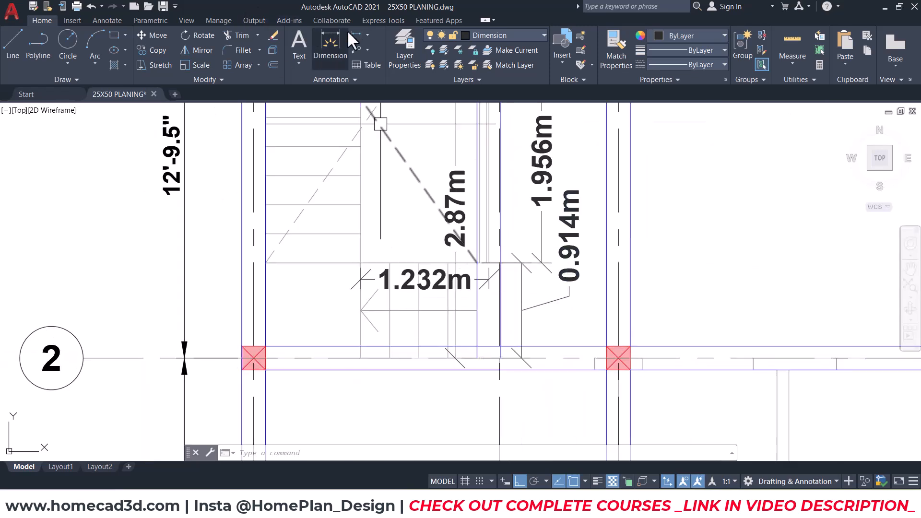
left_click(330, 46)
left_click(299, 358)
left_click(299, 263)
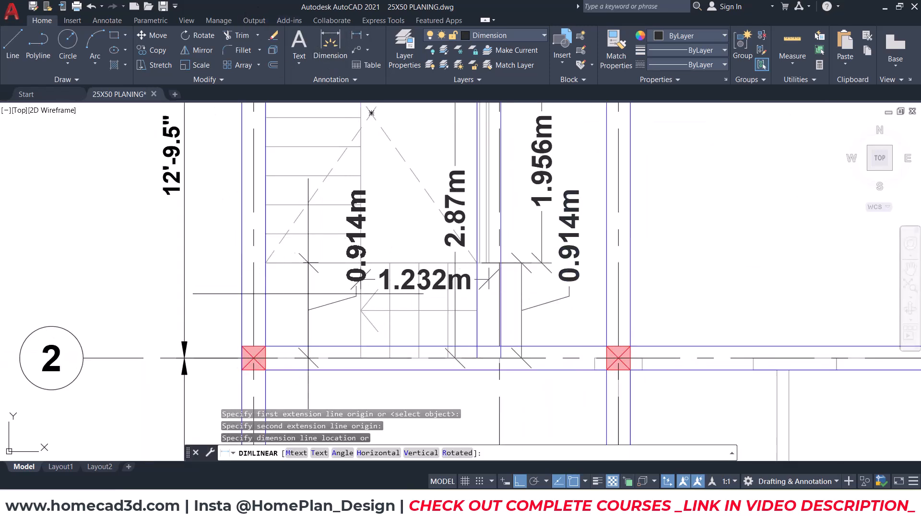
left_click(318, 297)
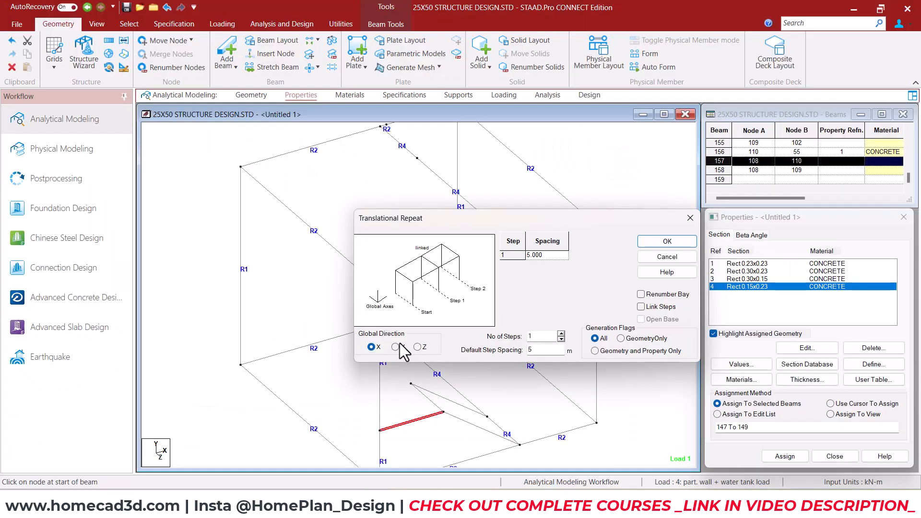
In STAAD.Pro, copy the selected landing beam -0.914 m along Z and add a beam closing the landing's open outer side.
left_click(417, 347)
type("-0.914")
key("Return")
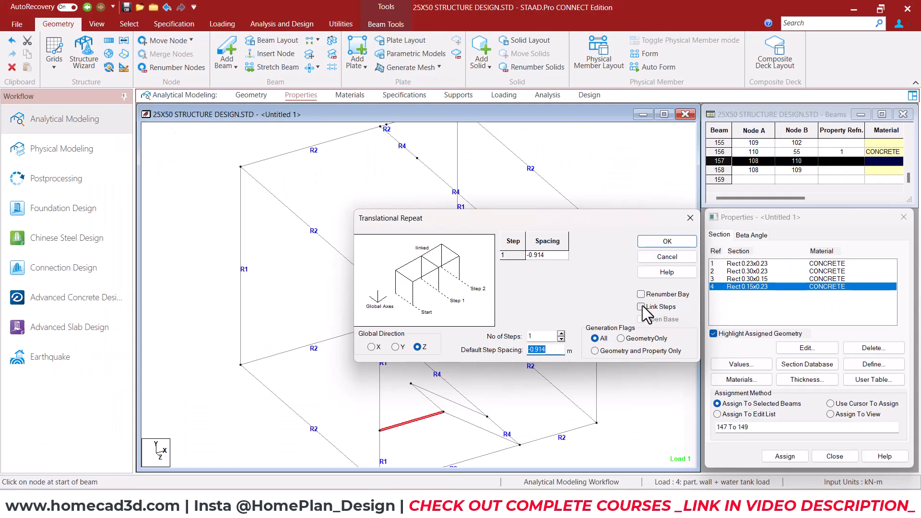
left_click(657, 243)
left_click(263, 298)
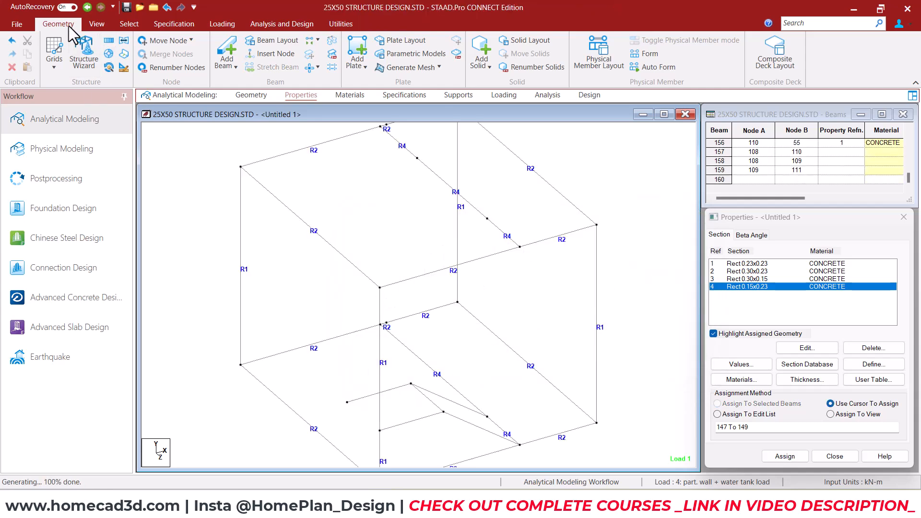
left_click(227, 53)
left_click_drag(347, 402, 380, 430)
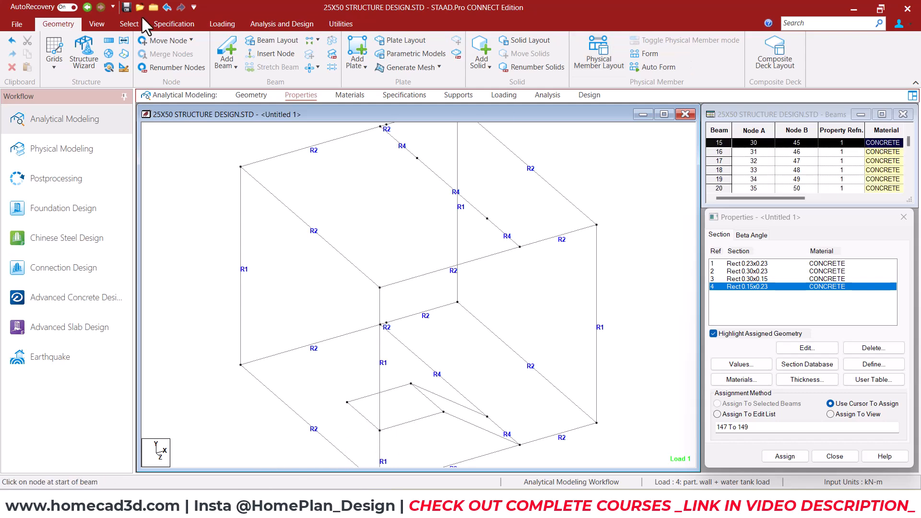
Examine the landing frame and the path of the next stair flight in the 3D rendered view.
left_click(97, 23)
left_click(701, 53)
left_click_drag(586, 342, 580, 384)
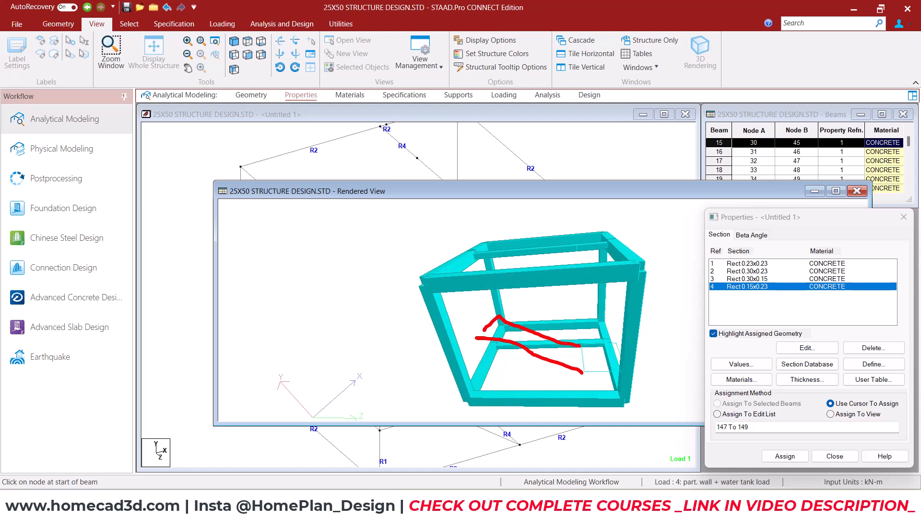
key("Escape")
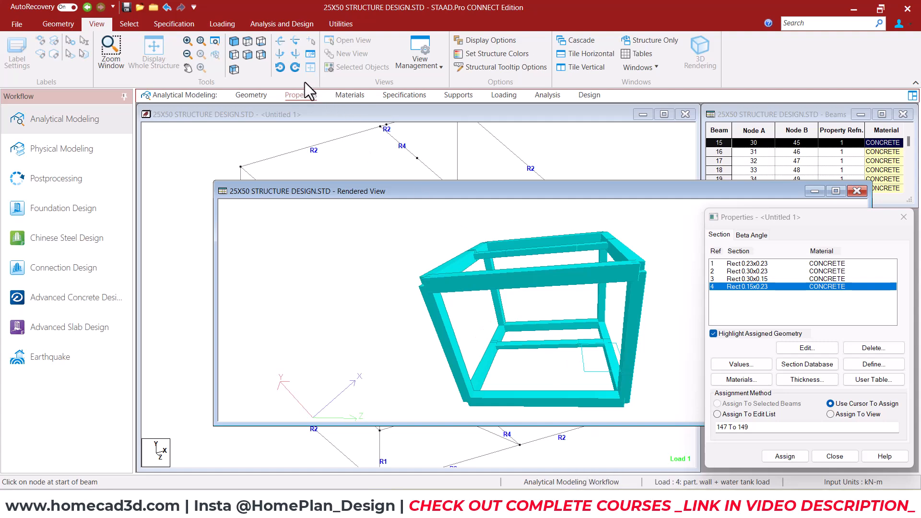
left_click_drag(614, 335, 624, 269)
left_click(857, 191)
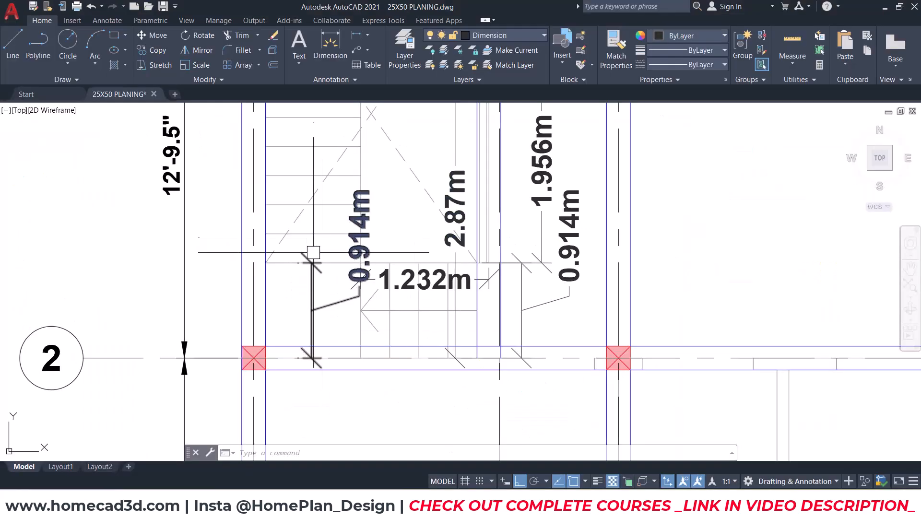
In AutoCAD, add a linear dimension for the length of the middle stair flight beside its outer wall.
scroll(312, 263, "down", 2)
left_click(358, 36)
scroll(366, 200, "up", 3)
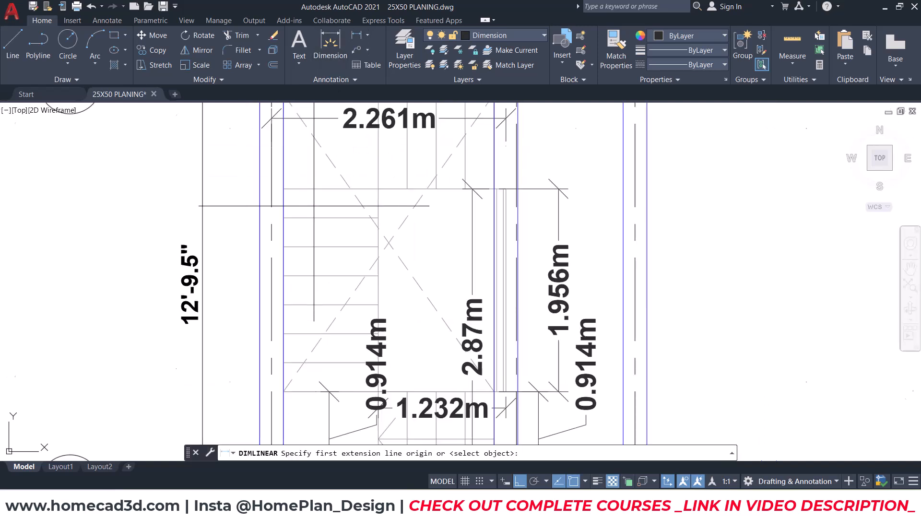
left_click(284, 189)
left_click(272, 364)
left_click(236, 316)
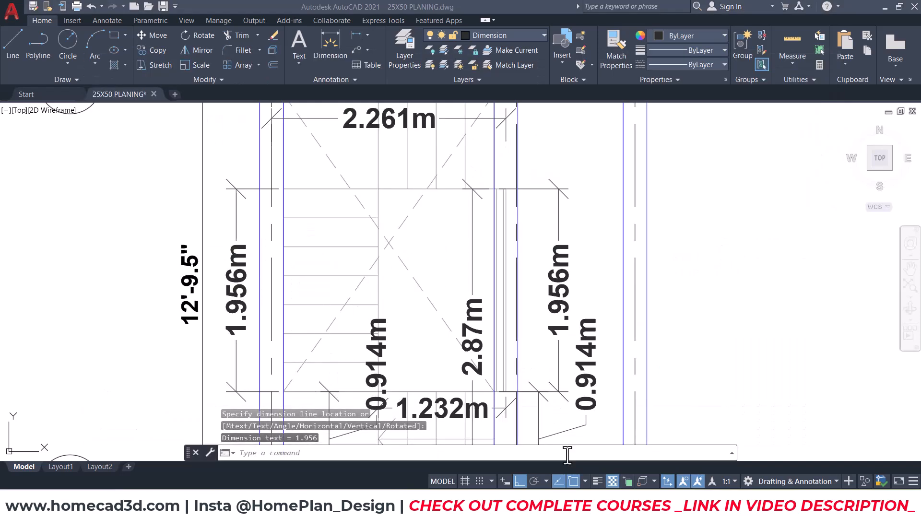
In STAAD.Pro, copy the landing's far X-direction beam -1.956 m along Z with Translational Repeat, using the flight length dimensioned in AutoCAD.
mouse_move(646, 505)
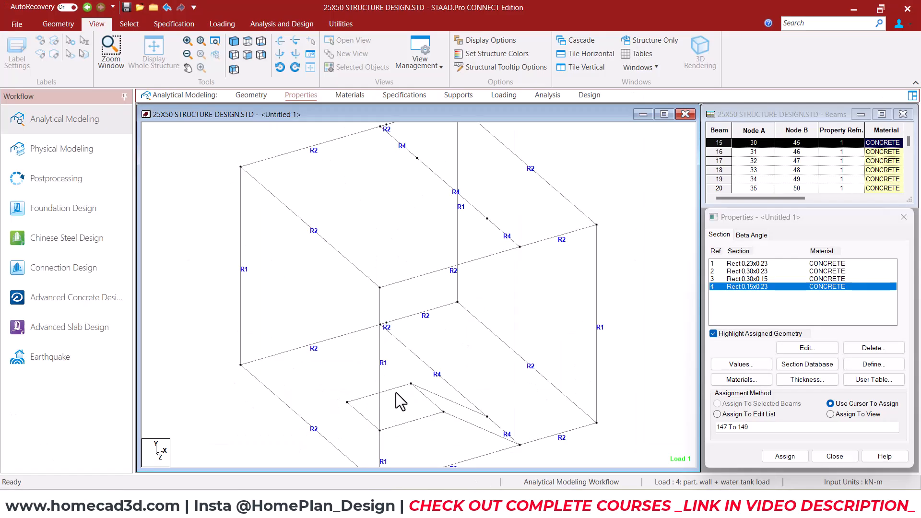
left_click(398, 388)
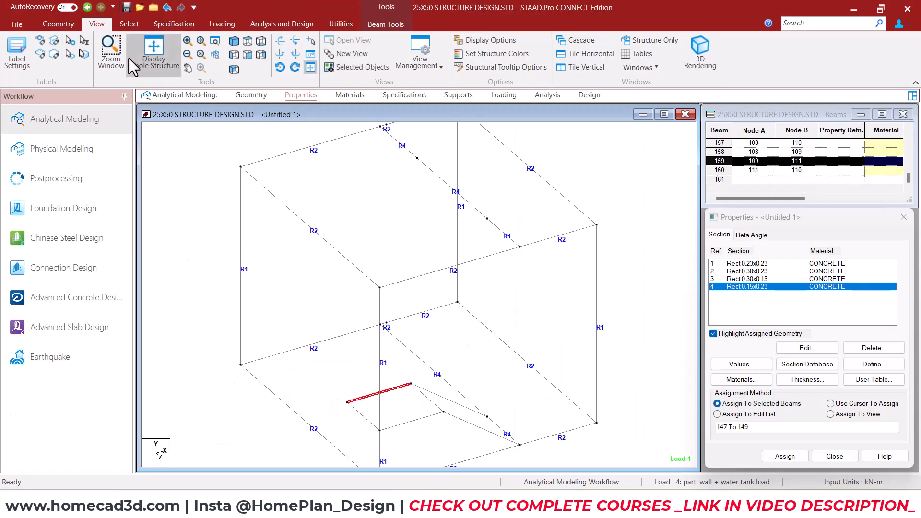
left_click(58, 24)
left_click(109, 41)
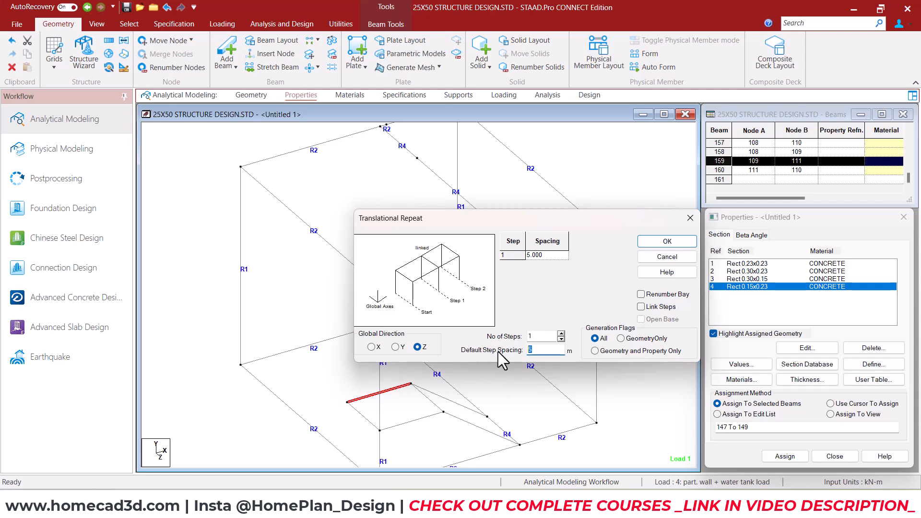
key("alt+Tab")
key("alt+Tab")
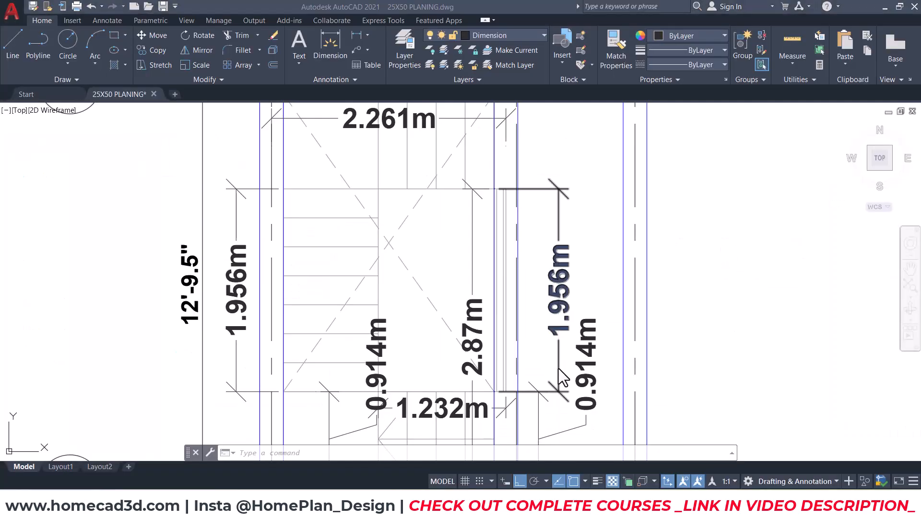
key("alt+Tab")
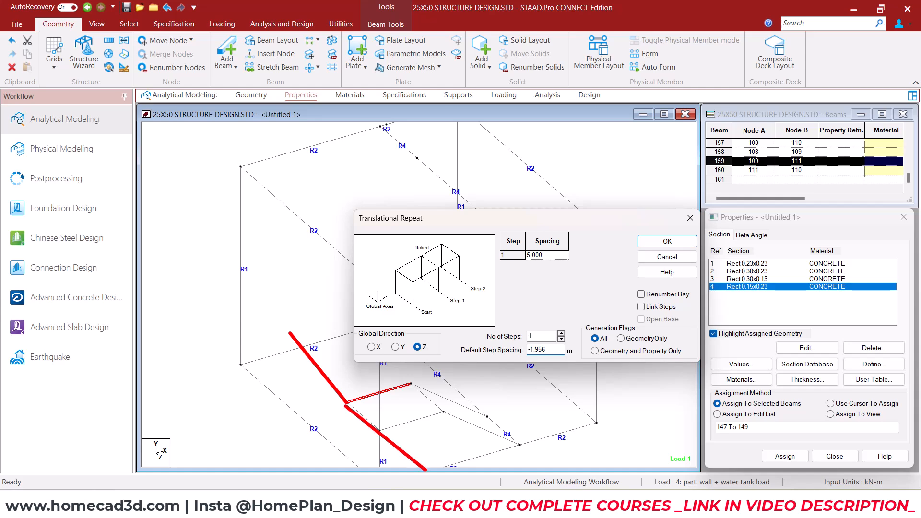
key("Escape")
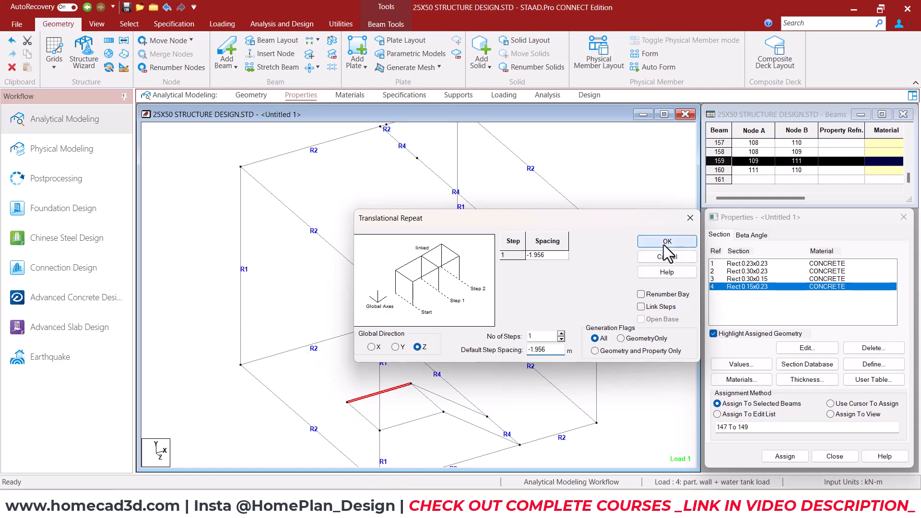
left_click(666, 242)
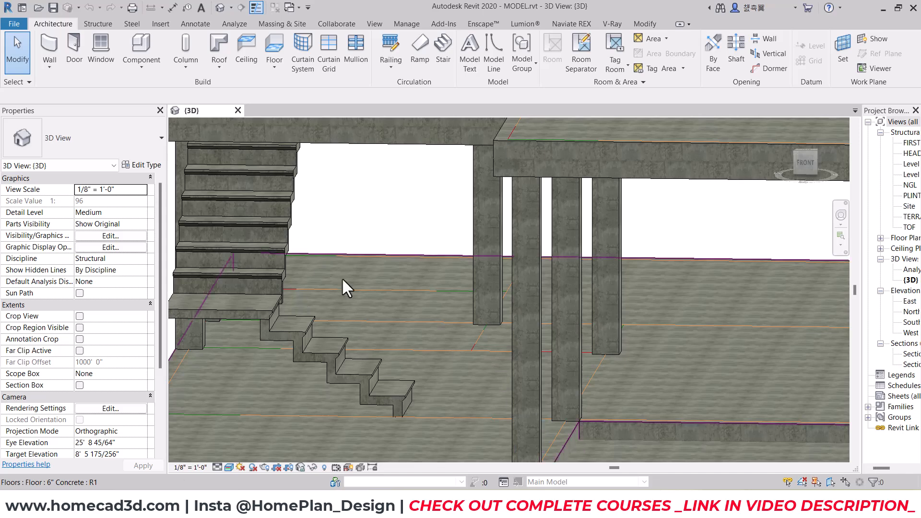
In Revit, count the risers of the middle stair flight, and multiply 8 by 7 in Calculator to get its rise.
middle_click_drag(342, 277, 475, 415, "shift")
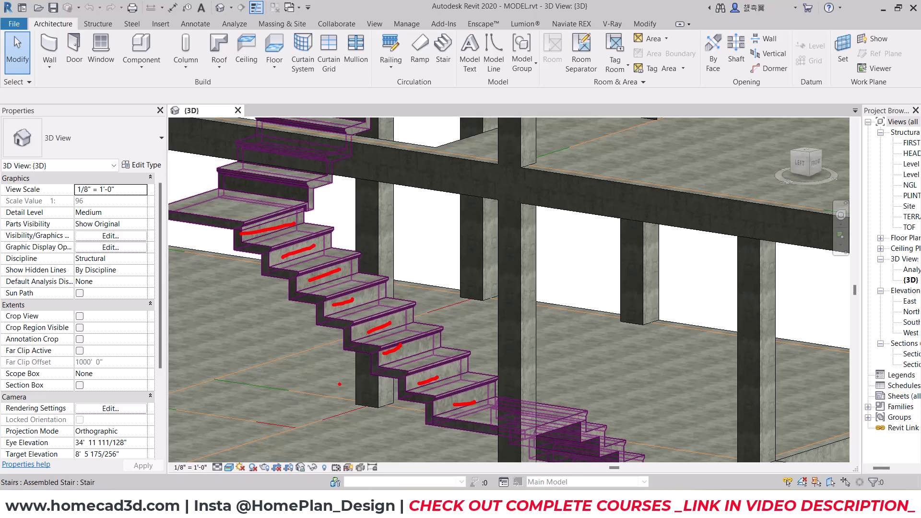
key("Escape")
mouse_move(567, 502)
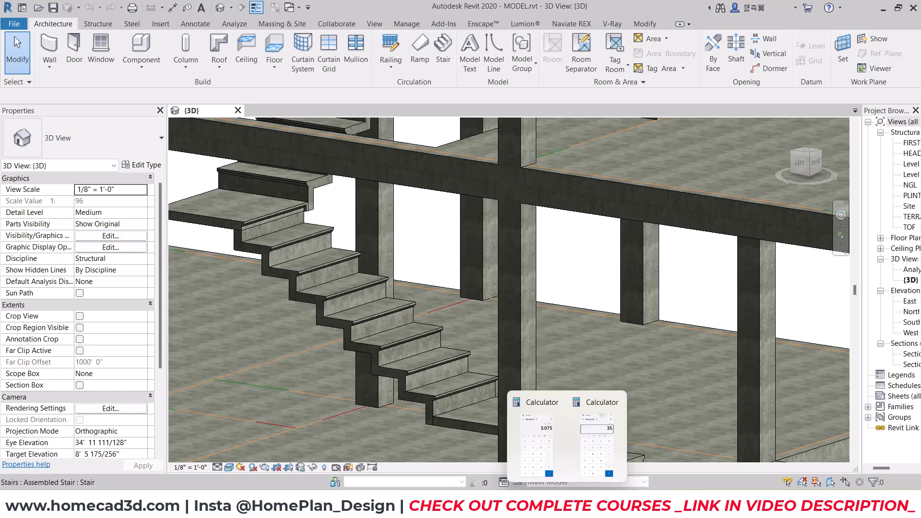
left_click(589, 451)
type("8*7")
key("Return")
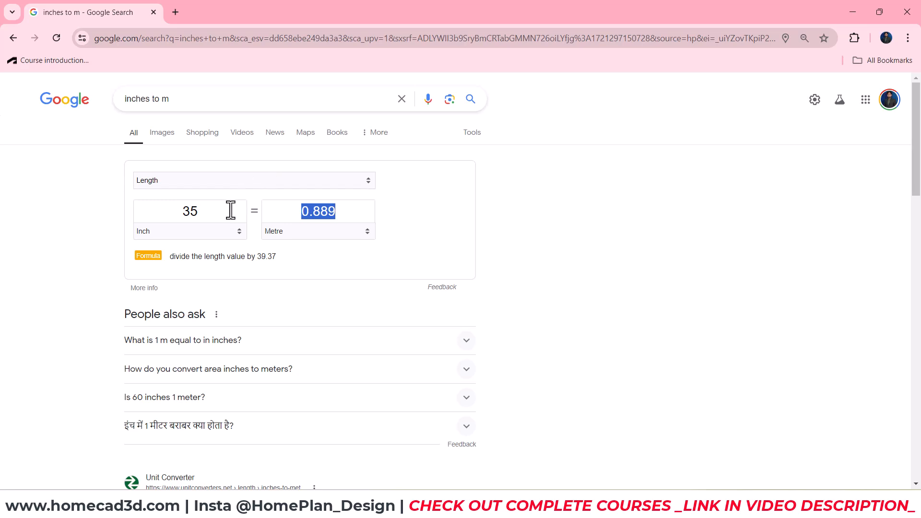
Convert 56 inches to metres with the Google length converter in the browser.
left_click_drag(230, 210, 95, 209)
type("56")
key("ctrl+a")
double_click(312, 216)
left_click(856, 11)
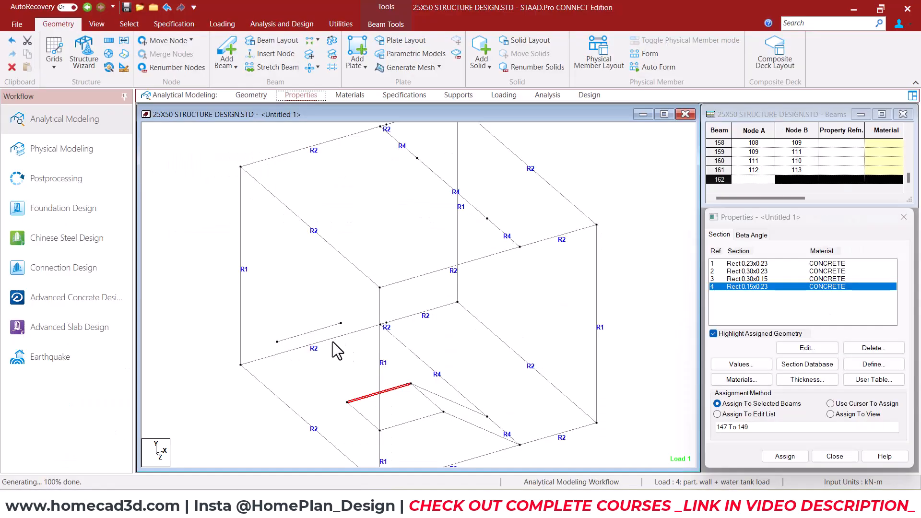
In STAAD.Pro, copy the newly repeated beam 1.423 m upward along Y with Translational Repeat.
left_click(316, 341)
left_click(108, 41)
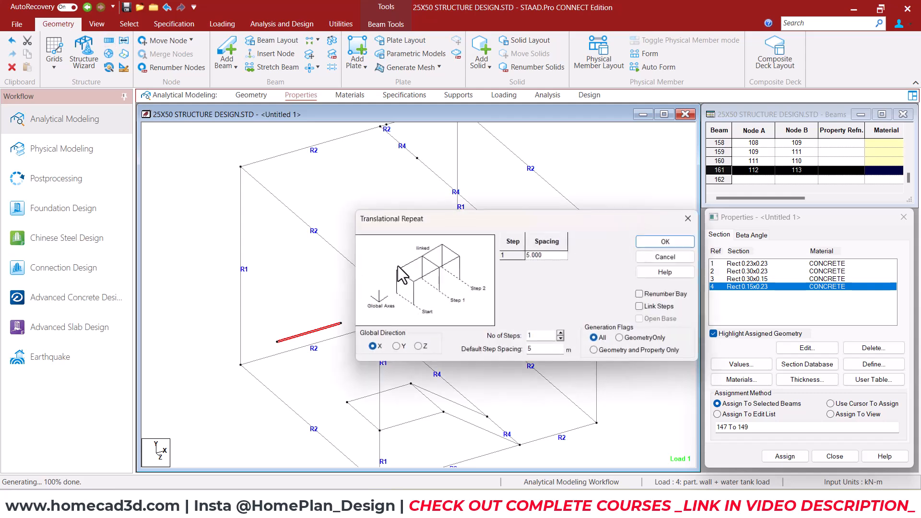
type("1.423")
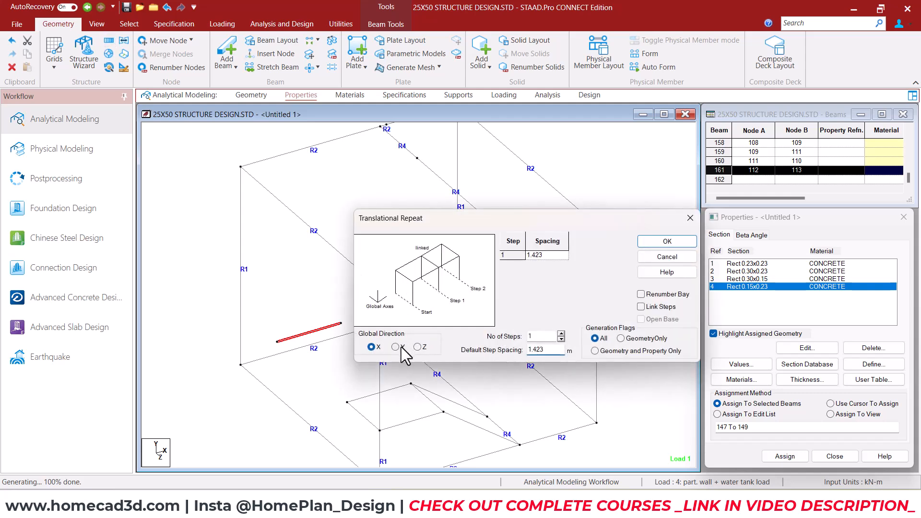
left_click(653, 242)
Delete the lower beam from which the raised copy was made.
middle_click_drag(366, 302, 416, 291)
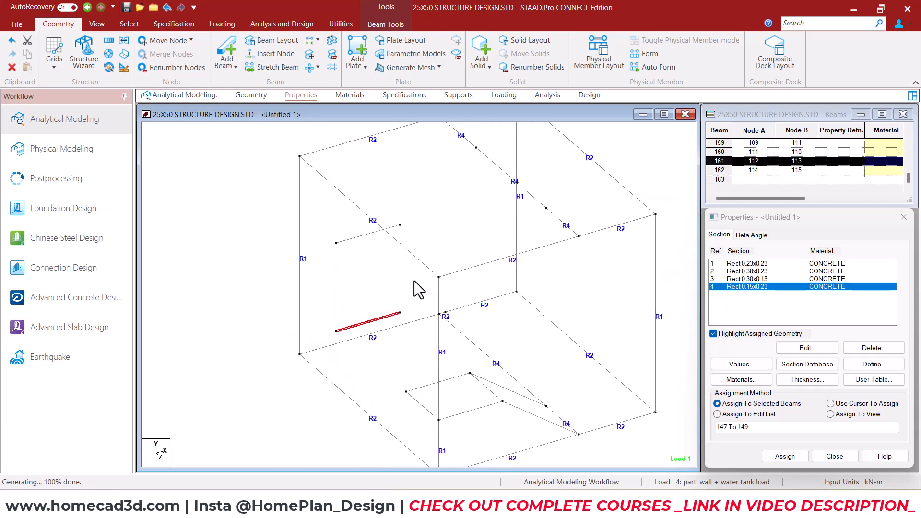
left_click(367, 291)
left_click(369, 330)
key("Delete")
left_click(496, 276)
left_click(497, 277)
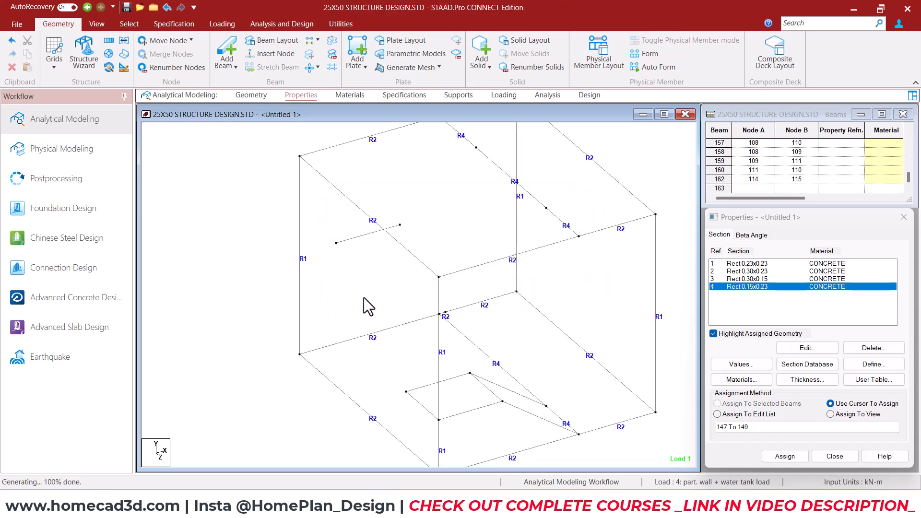
Add two sloping beams joining the ends of the raised beam to the far corners of the first landing.
left_click(226, 48)
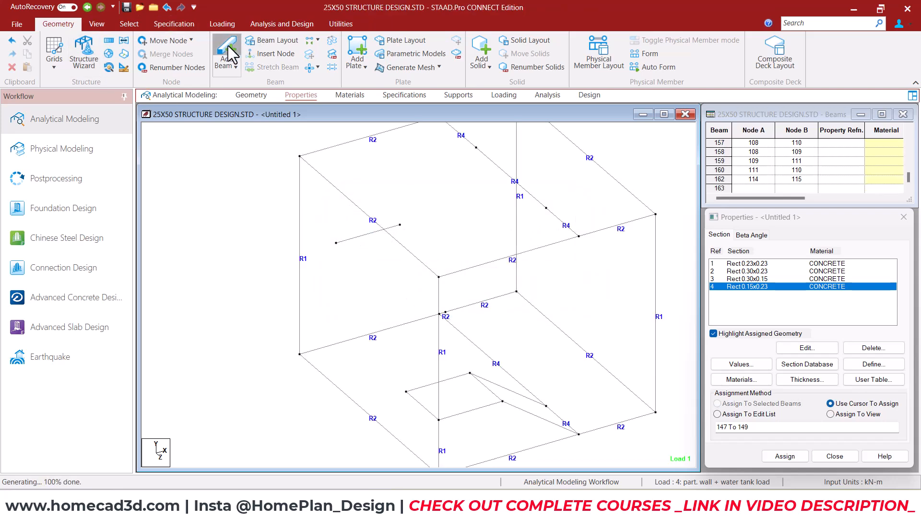
left_click_drag(335, 243, 405, 391)
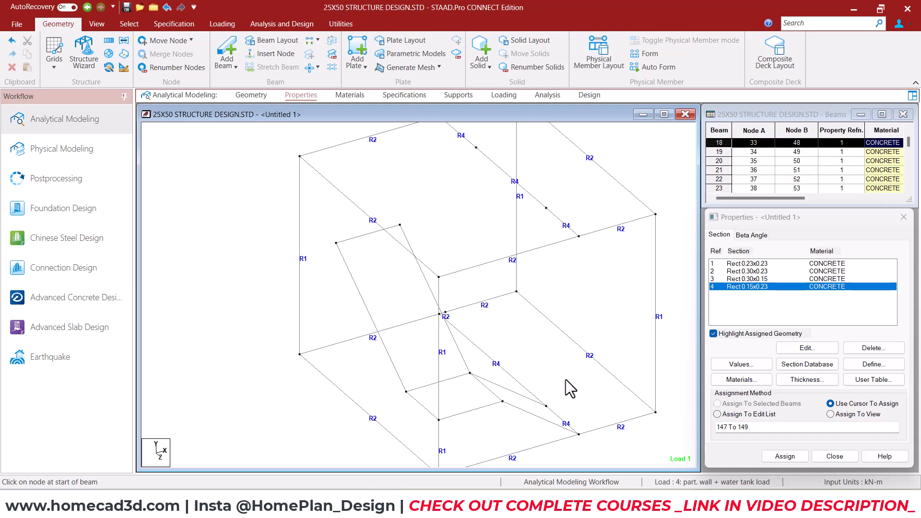
Examine the middle stair flight and the location of the upper landing in the 3D rendered view.
left_click(96, 24)
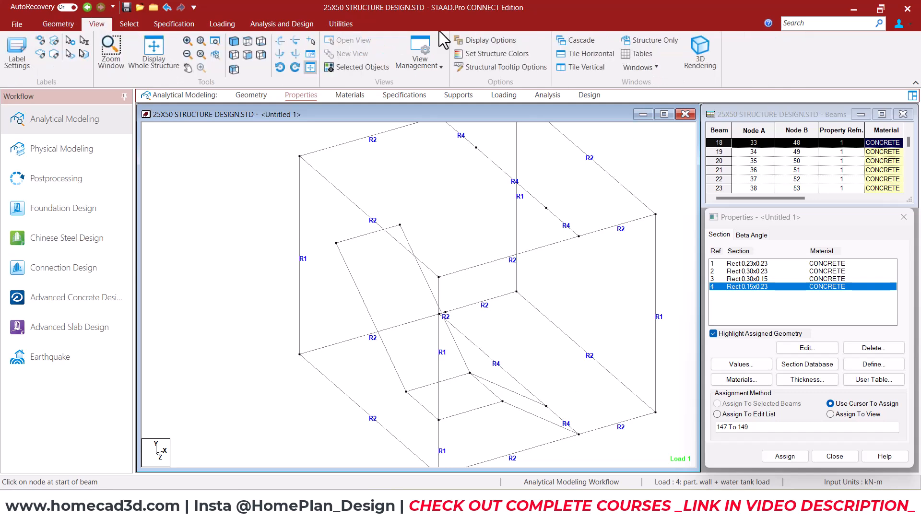
left_click(701, 53)
left_click_drag(541, 331, 501, 346)
mouse_move(438, 356)
left_mouse_down()
mouse_move(494, 323)
mouse_move(565, 331)
left_mouse_up()
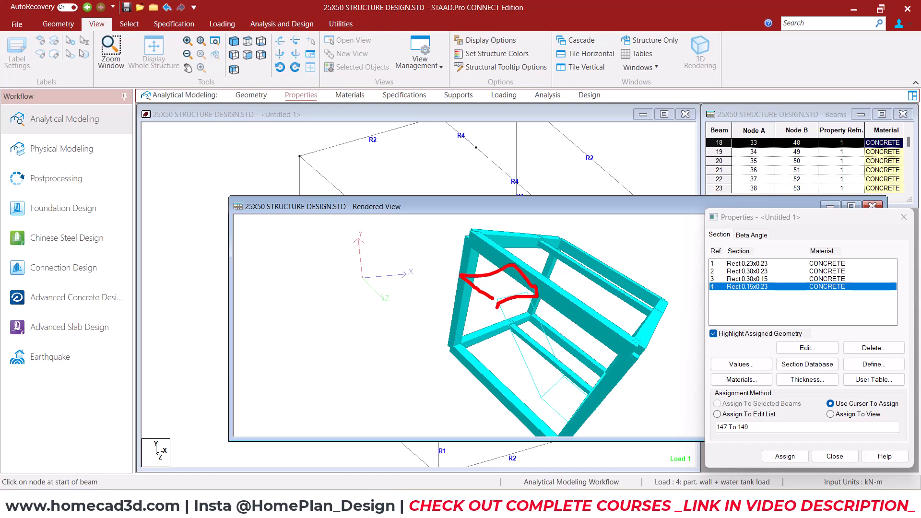
Close the 3D rendered view of the staircase bay.
key("Escape")
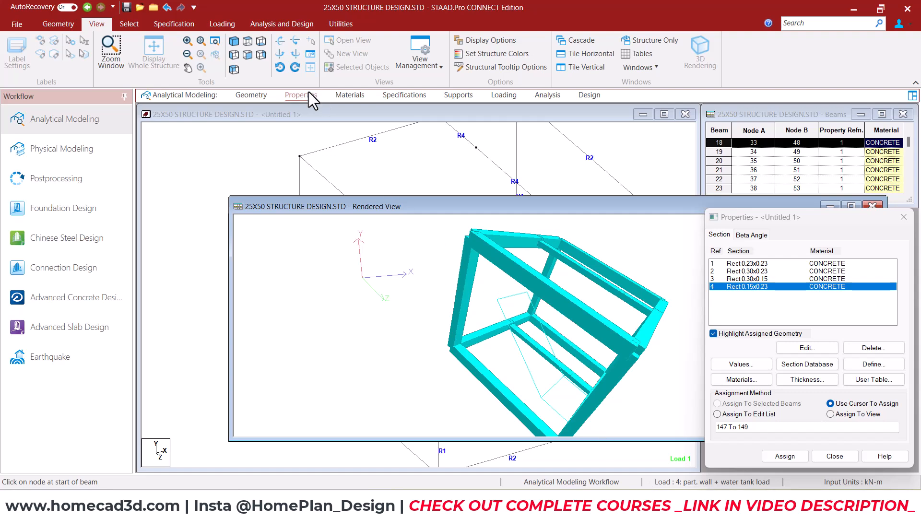
left_click_drag(626, 209, 520, 206)
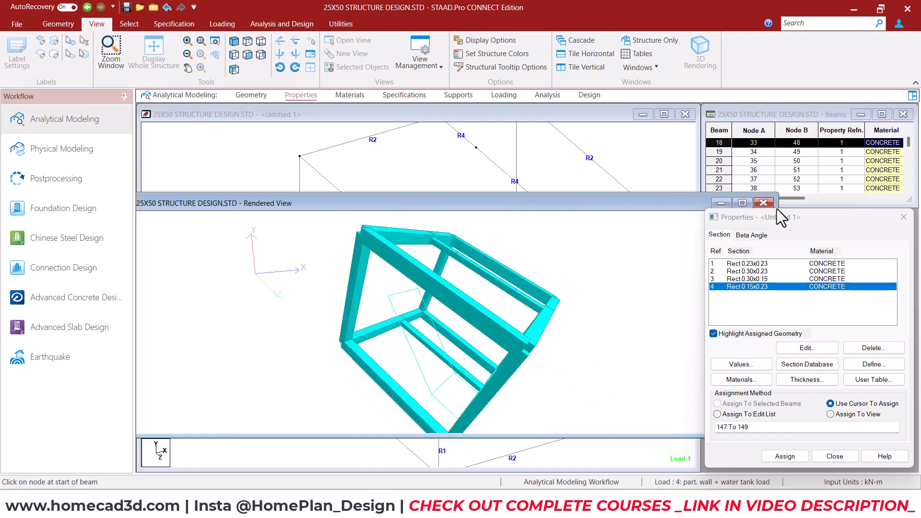
left_click(767, 206)
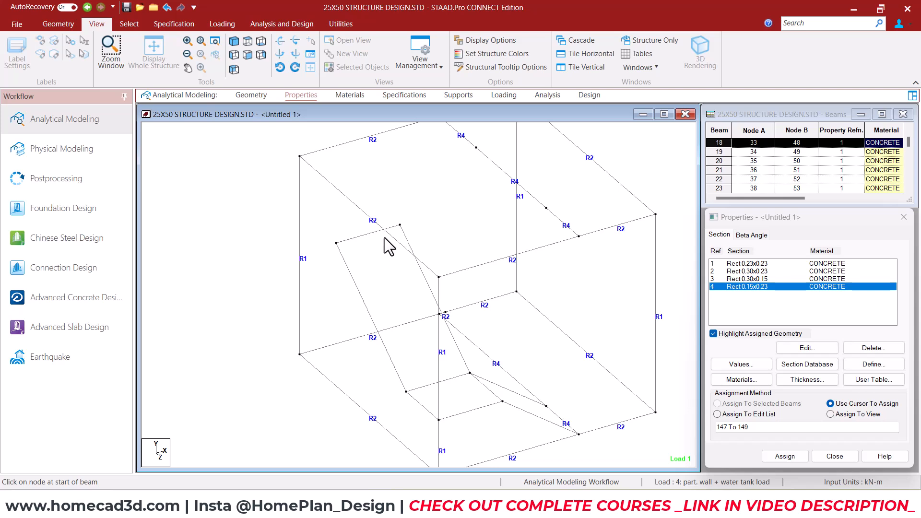
left_click(339, 238)
left_click(338, 245)
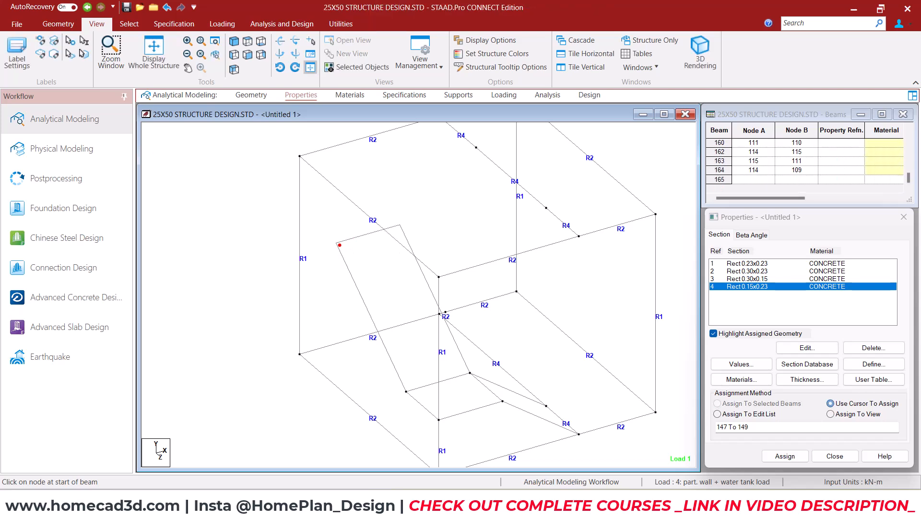
left_click_drag(371, 194, 374, 194, "shift")
left_click_drag(376, 195, 411, 228, "shift")
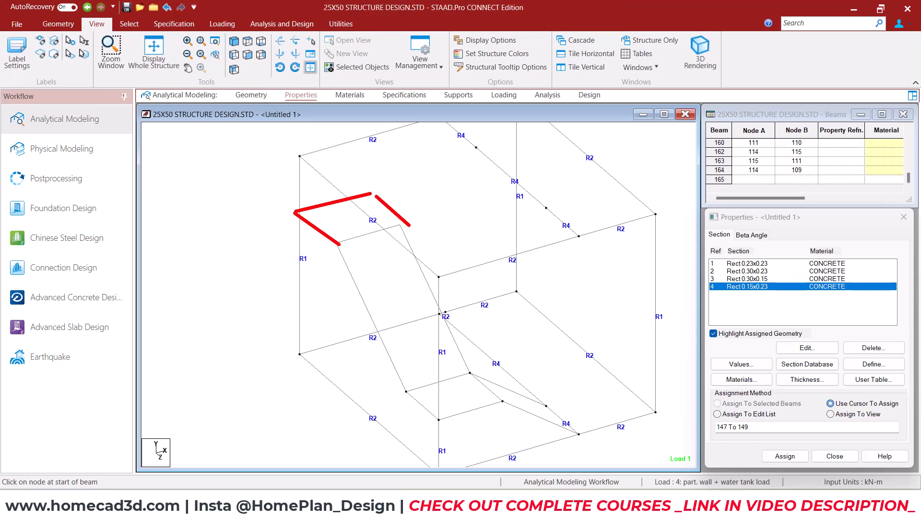
key("Escape")
Switch to the 25X50 PLANING drawing in AutoCAD and add a vertical linear dimension from the grid 3 column to the upper landing's edge.
mouse_move(699, 505)
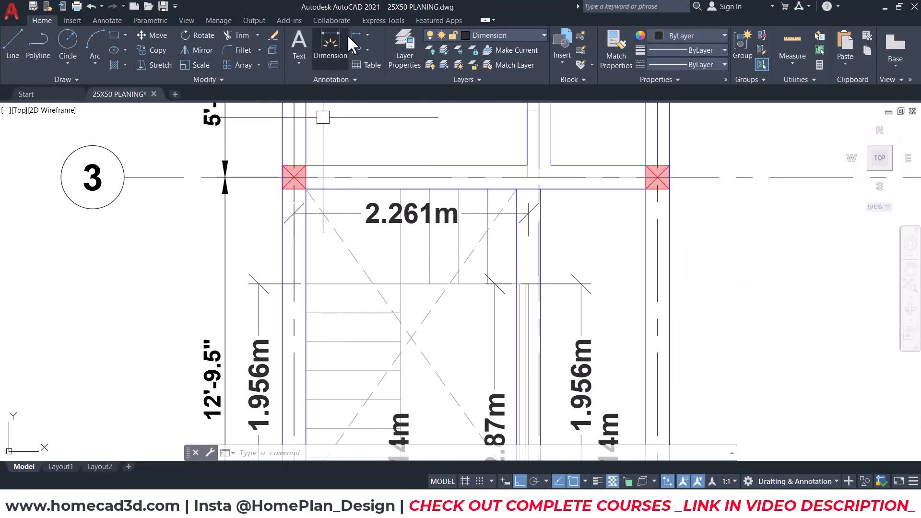
left_click(356, 36)
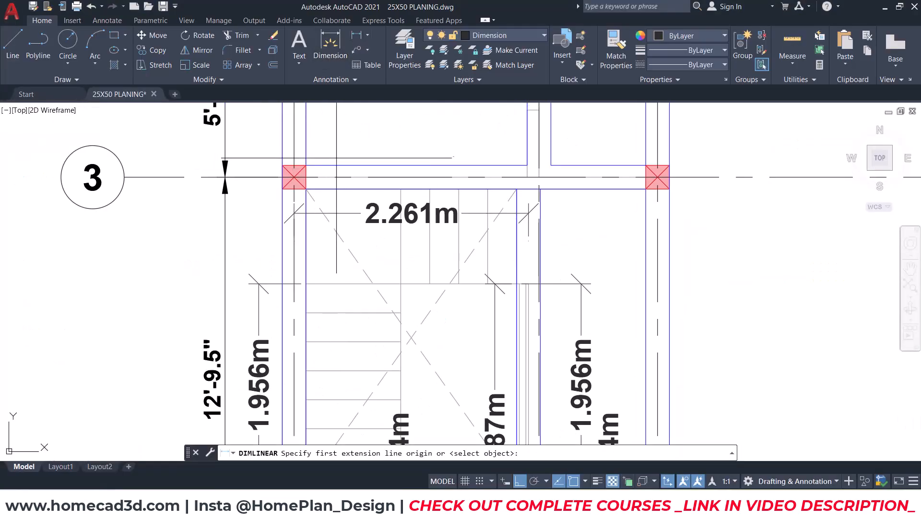
scroll(338, 160, "up", 2)
left_click(287, 188)
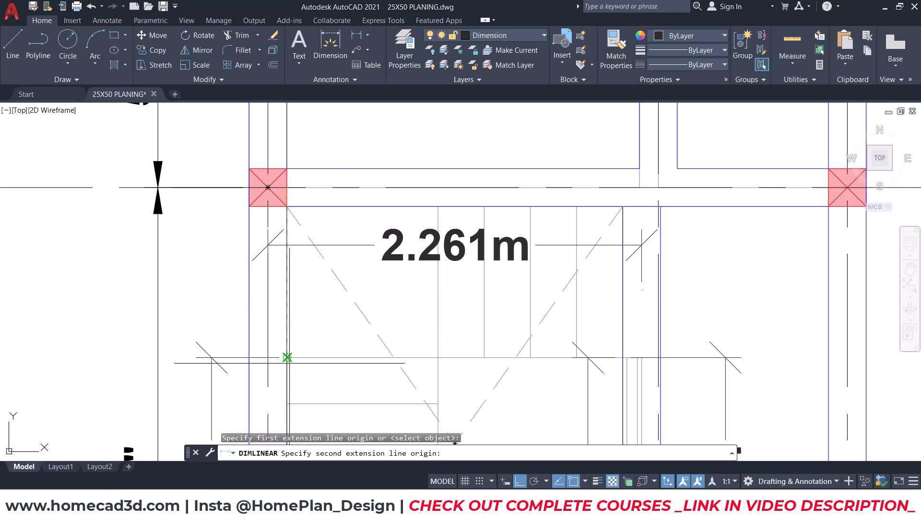
left_click(287, 358)
left_click(209, 353)
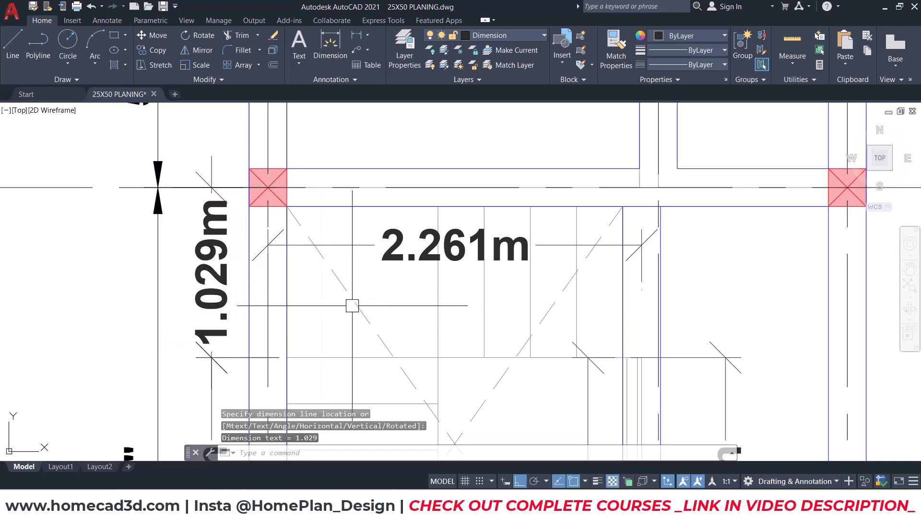
Add a vertical linear dimension for the lower landing's depth, from the end of the flight to the grid 2 centreline.
scroll(378, 306, "down", 2)
middle_click_drag(377, 306, 360, 46)
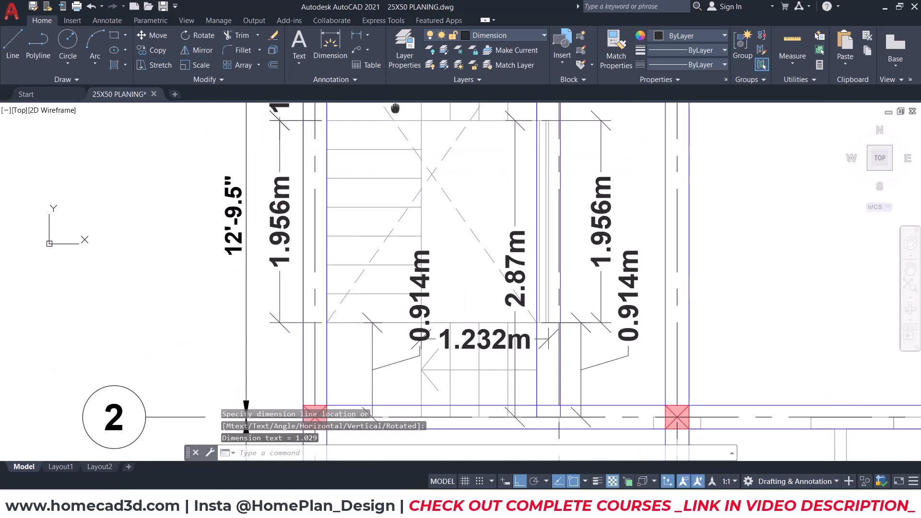
left_click(357, 36)
left_click(325, 319)
left_click(325, 418)
left_click(280, 322)
Delete the vertical dimension between grid 3 and the upper landing's edge.
middle_click_drag(361, 176, 367, 301)
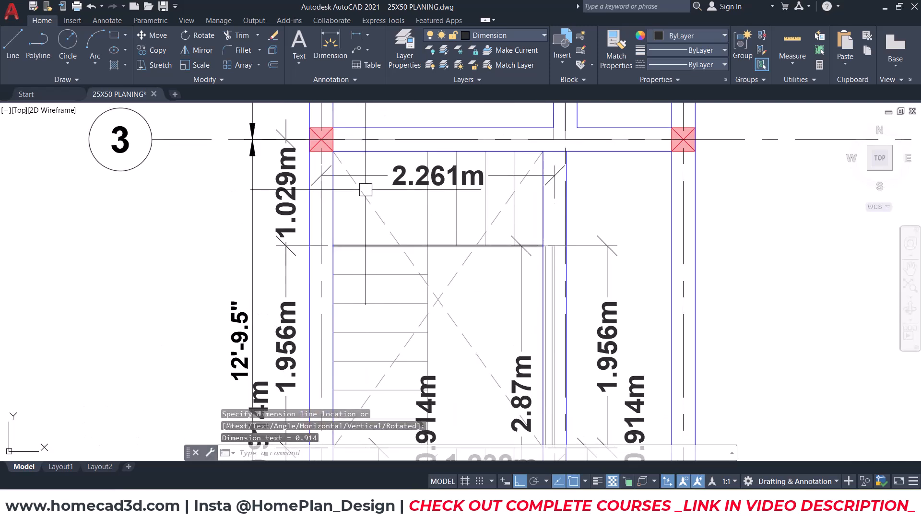
middle_click_drag(367, 206, 362, 232)
scroll(431, 173, "up", 2)
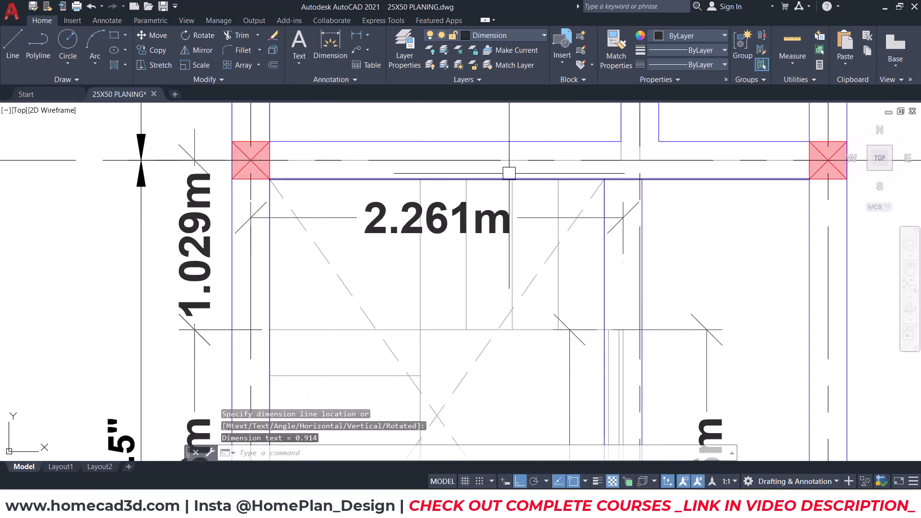
scroll(408, 215, "down", 2)
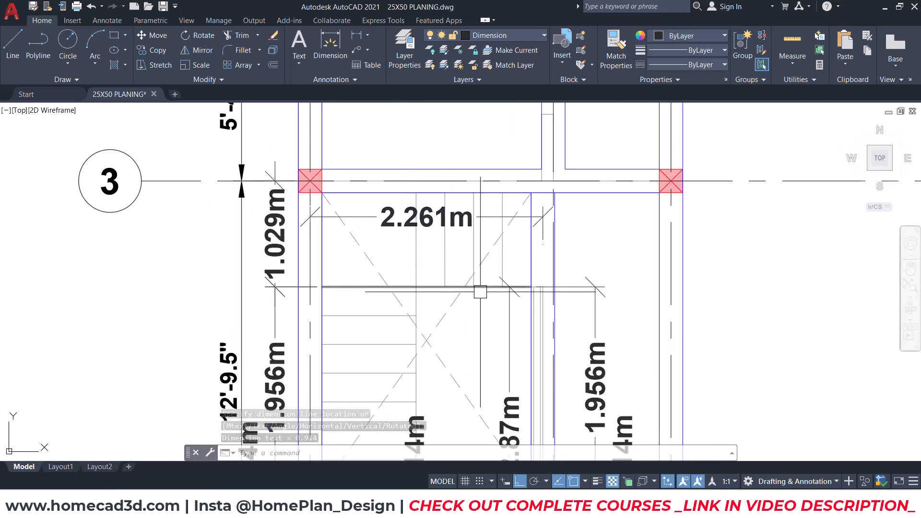
middle_click_drag(480, 292, 479, 275)
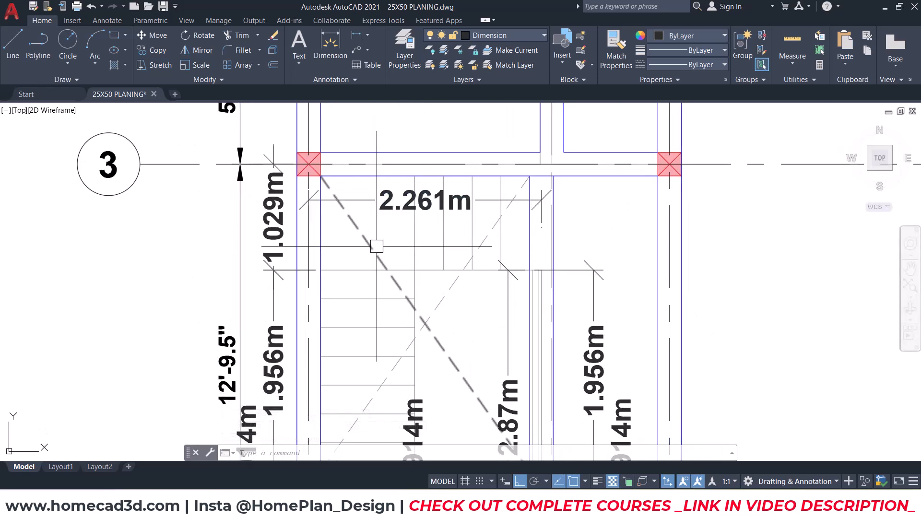
left_click(274, 225)
key("Delete")
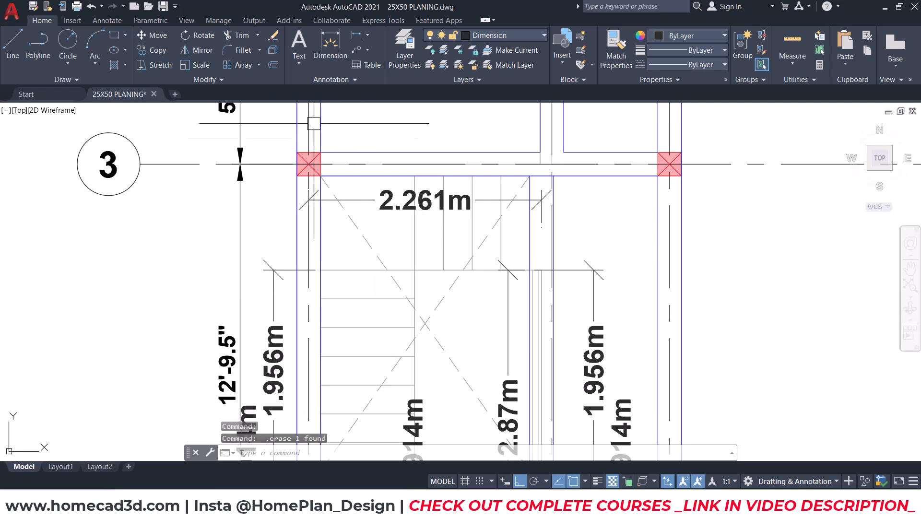
Dimension the upper landing's depth from the grid 3 column centre to the landing's edge, in line with the flight dimension.
left_click(354, 33)
scroll(336, 156, "up", 2)
left_click_drag(300, 176, 578, 172)
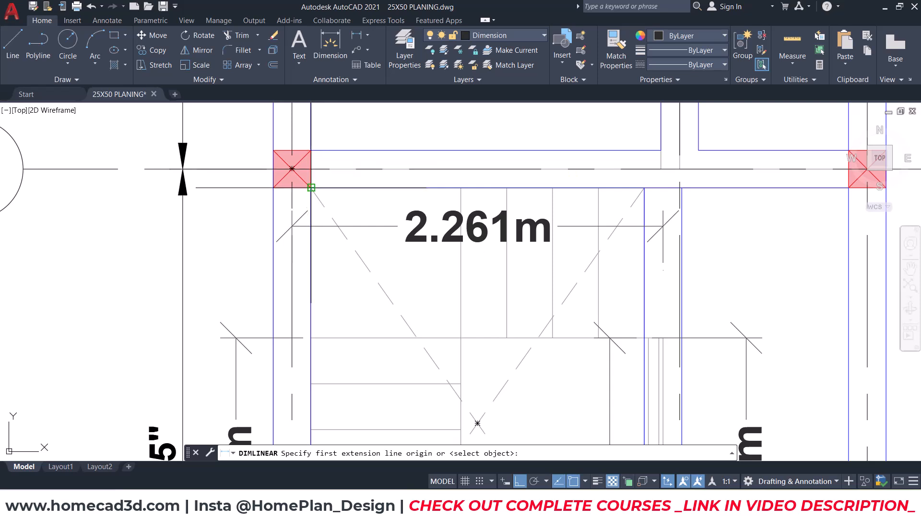
left_click(353, 34)
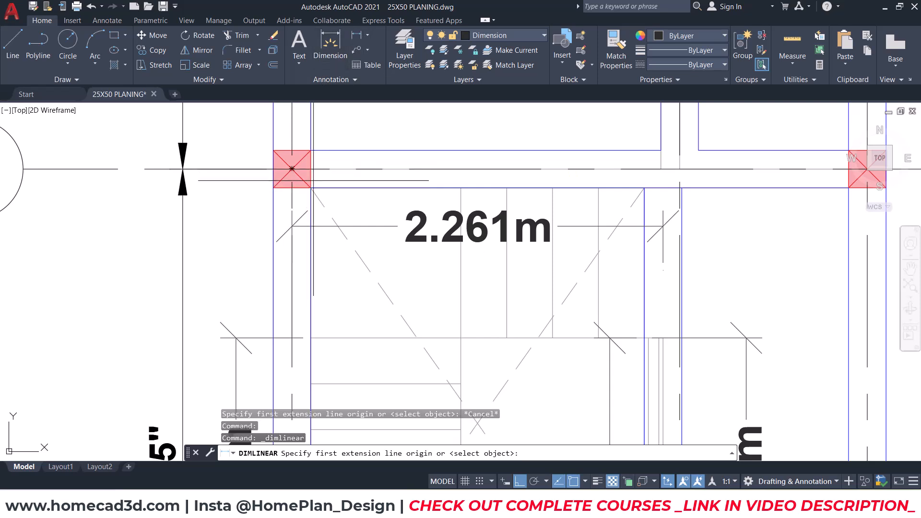
left_click(292, 169)
left_click(292, 337)
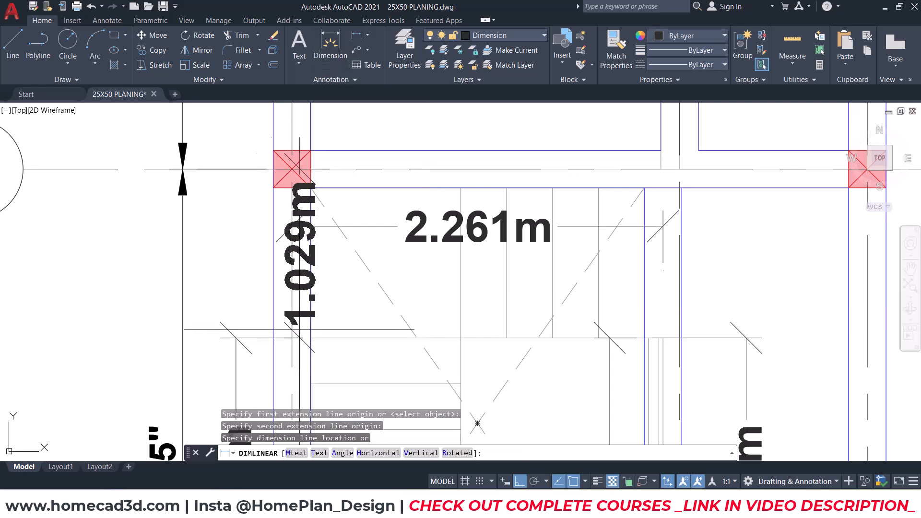
left_click(236, 338)
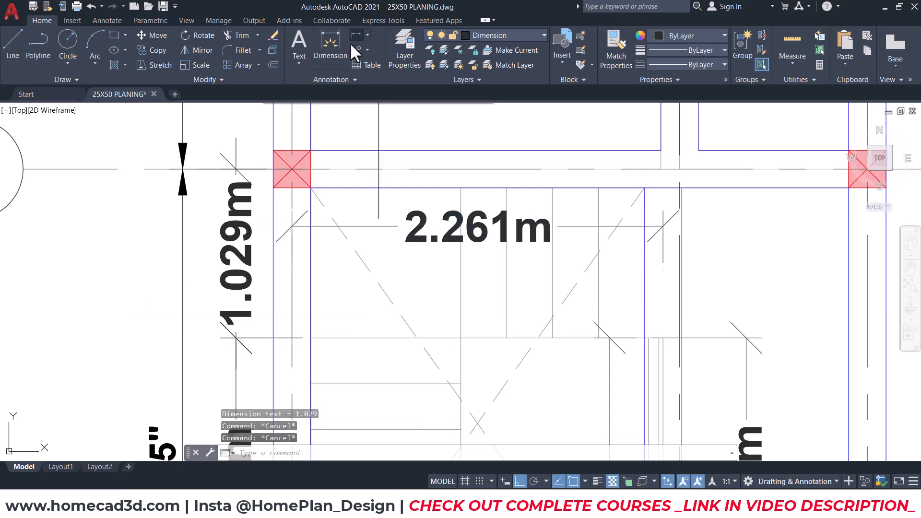
key("Return")
left_click(310, 187)
left_click(311, 338)
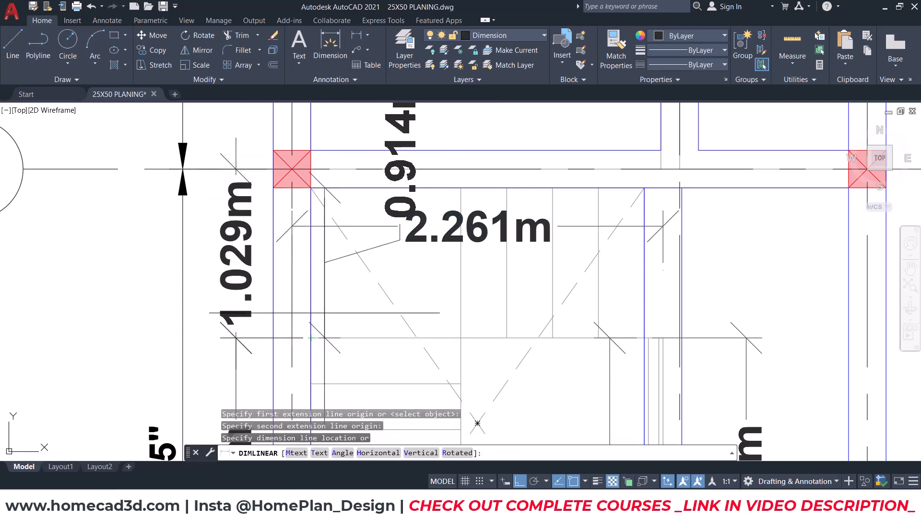
key("Escape")
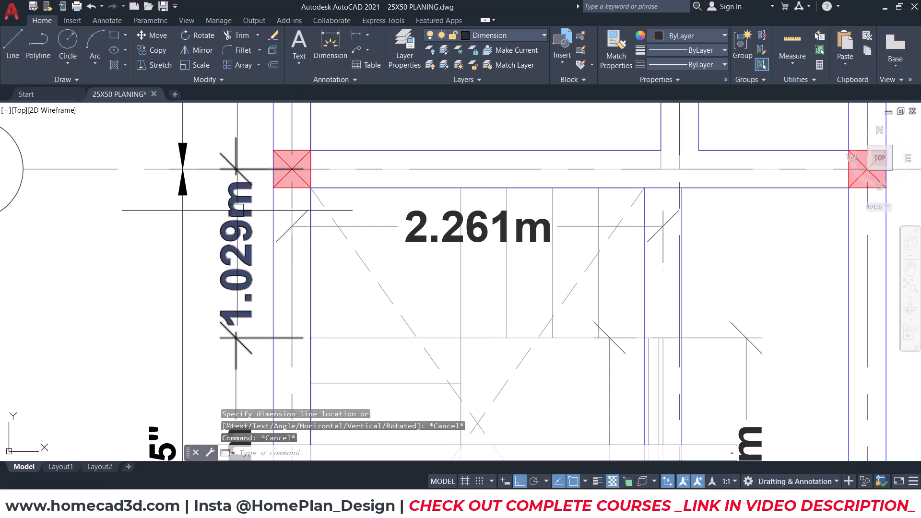
Replace the upper landing's depth dimension with a new linear one measured from the grid 3 centreline to the landing's edge.
left_click(236, 254)
key("Delete")
left_click(355, 42)
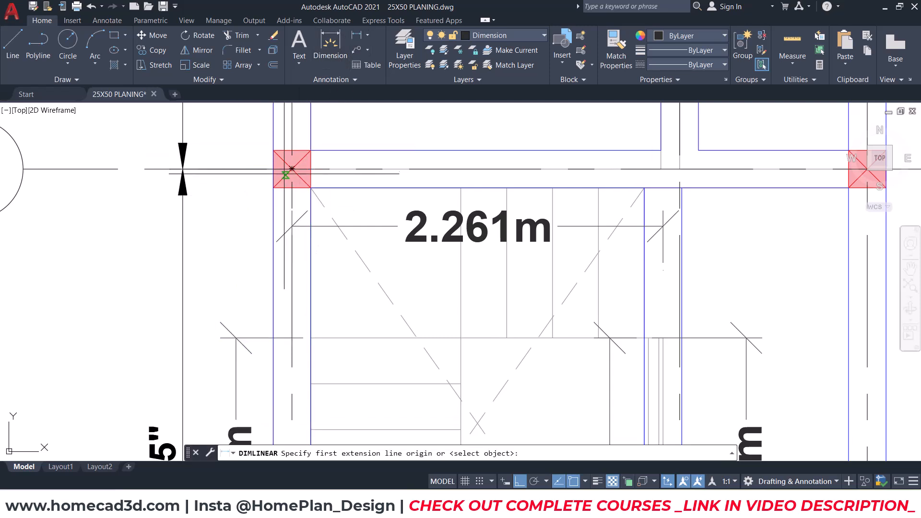
left_click(182, 169)
left_click(236, 338)
left_click(237, 337)
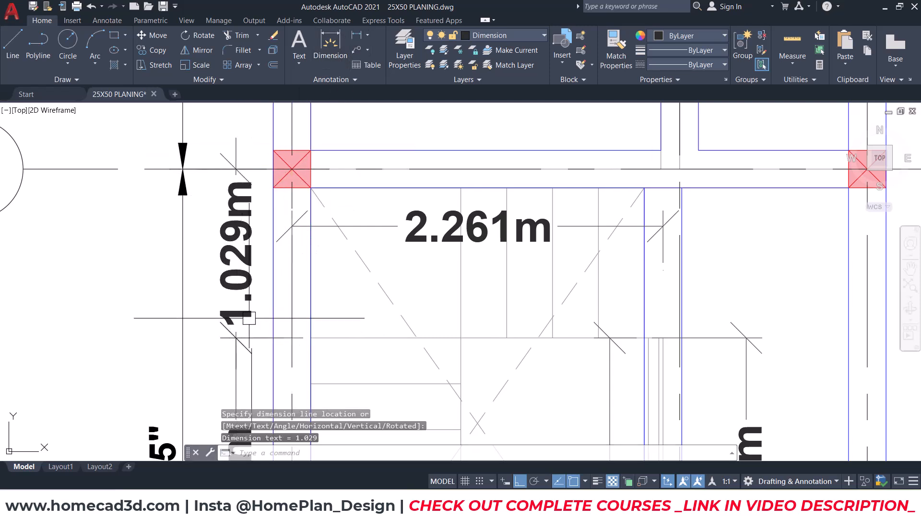
Switch back to STAAD.Pro and copy the flight's top edge beam 162 in global Z, one step of 1.029 m with linked steps.
key("alt+Tab")
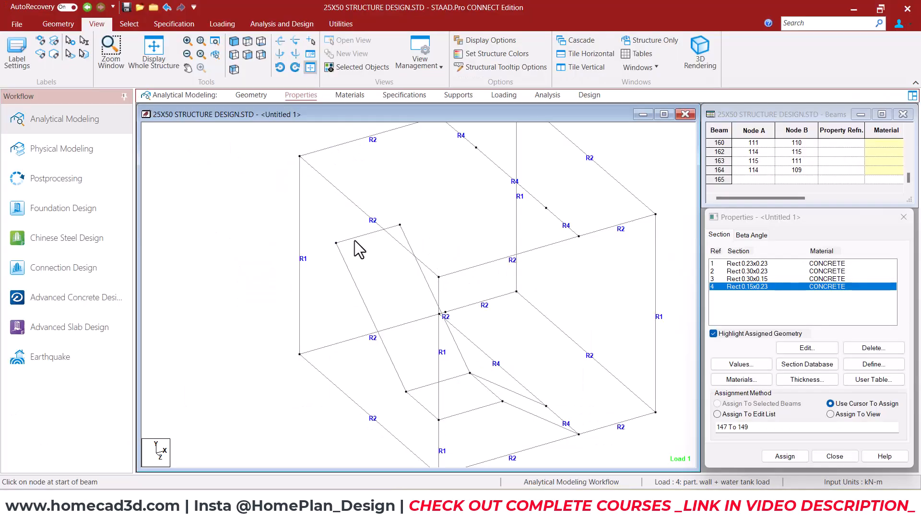
left_click(356, 237)
left_click(58, 24)
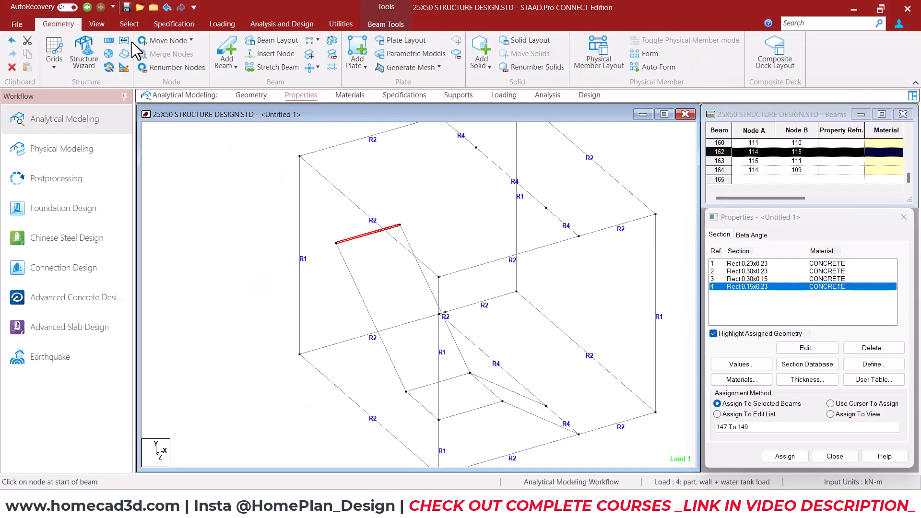
left_click(108, 40)
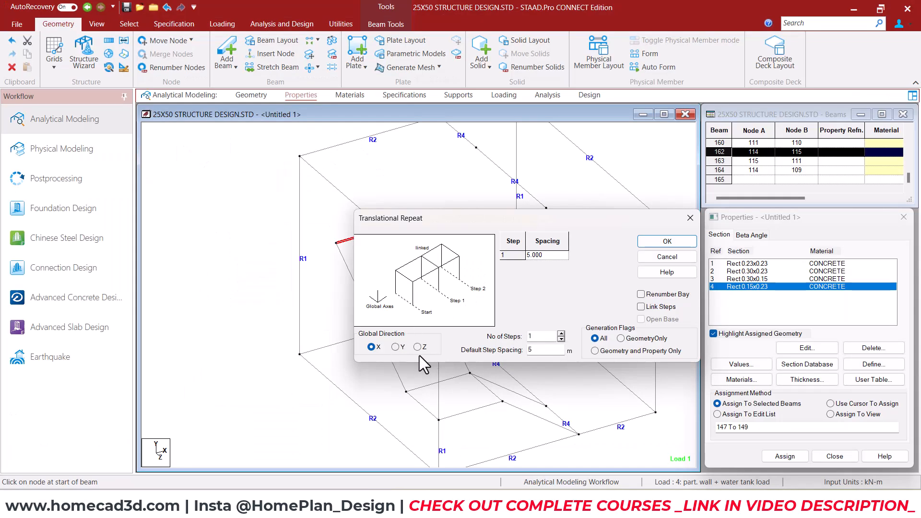
double_click(549, 346)
left_click(653, 307)
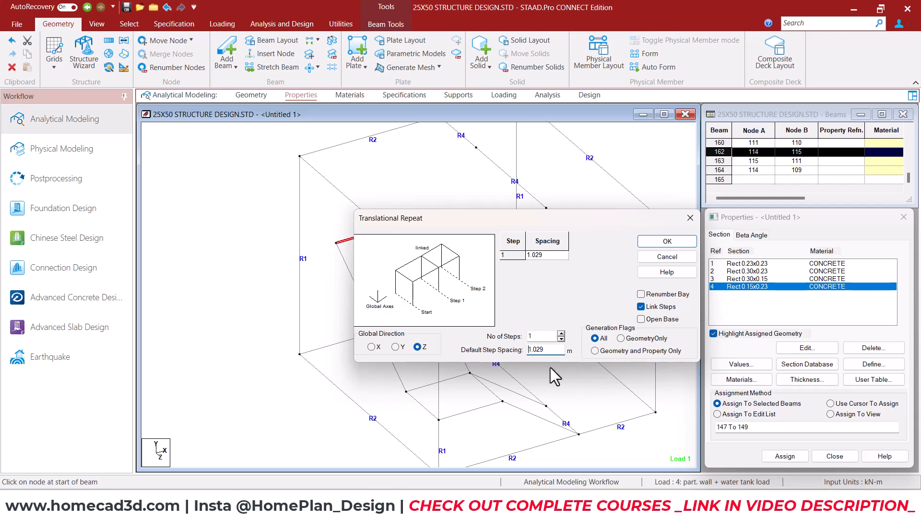
left_click(665, 242)
left_click(434, 186)
Add two inclined beams from the mid-landing's inner corner nodes up to the two end nodes of the upper floor's R4 beam segment.
middle_click_drag(449, 165, 422, 261)
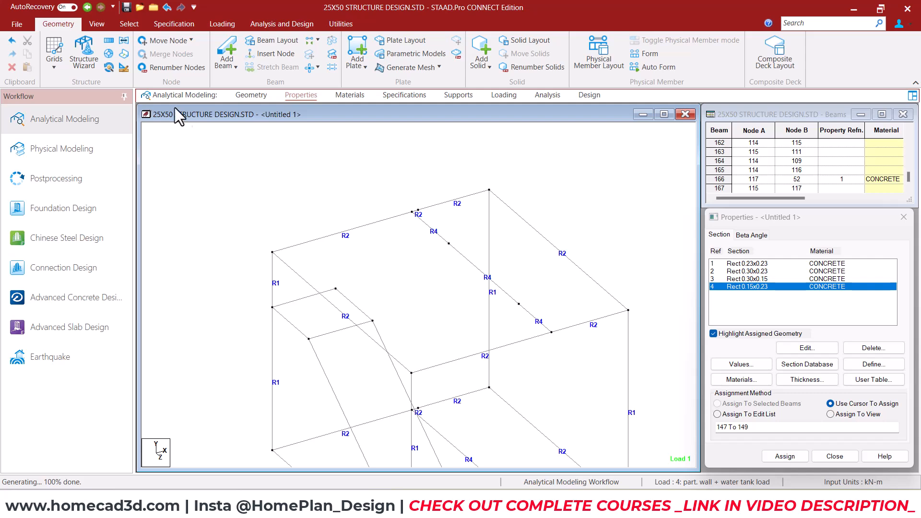
left_click(97, 24)
left_click(63, 24)
left_click(226, 48)
left_click_drag(336, 289, 411, 212)
left_click_drag(411, 268, 449, 244)
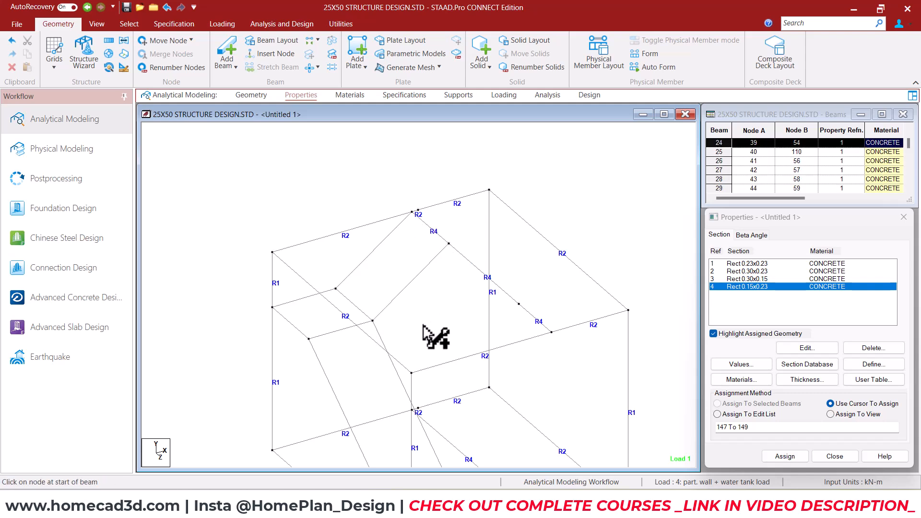
Inspect the staircase members in the 3D rendering, then close the rendered view.
left_click(96, 24)
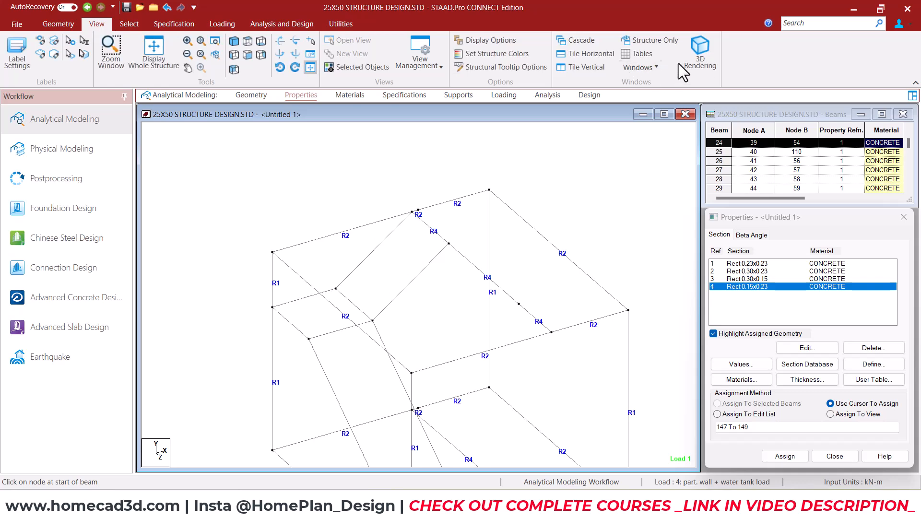
left_click(700, 53)
left_click_drag(582, 370, 555, 343)
left_click_drag(598, 212, 457, 235)
left_click(580, 220)
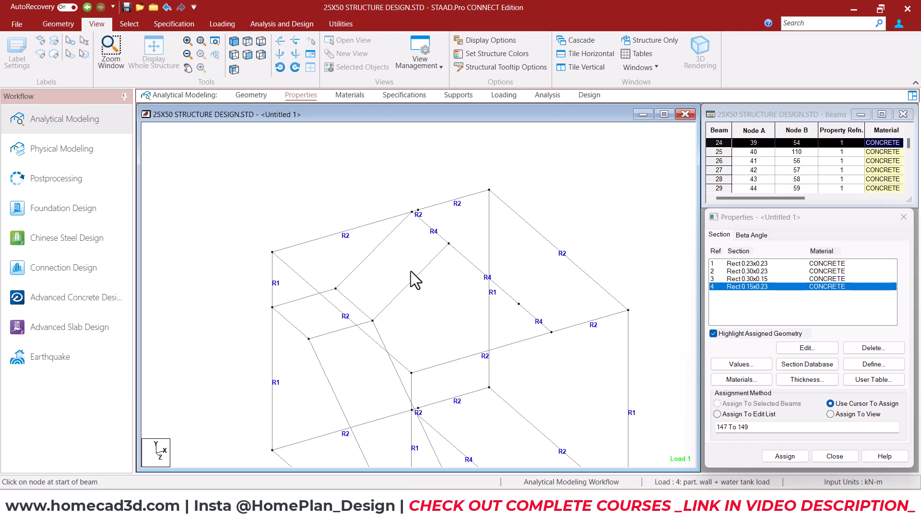
Add a four-node plate over the lowest flight, between the lower floor's R4 beam segment and the lower landing's edge nodes.
scroll(422, 283, "down", 5)
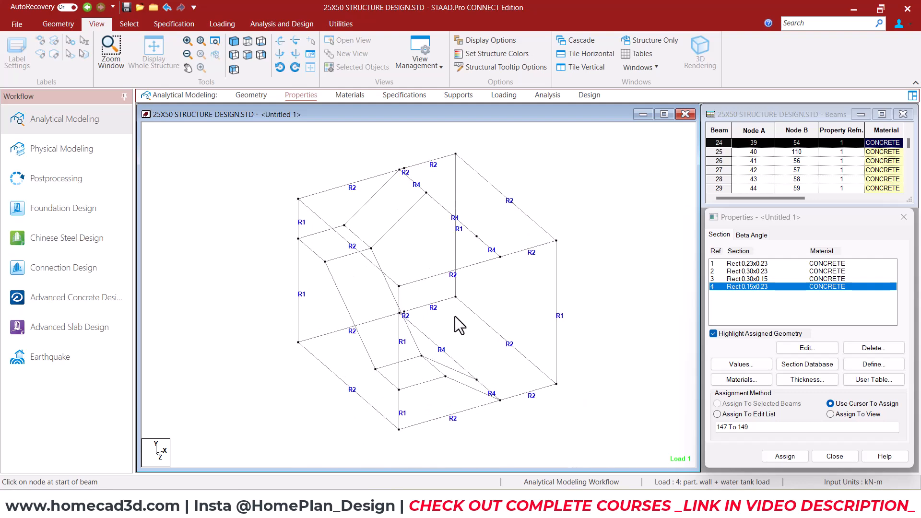
left_click(484, 289)
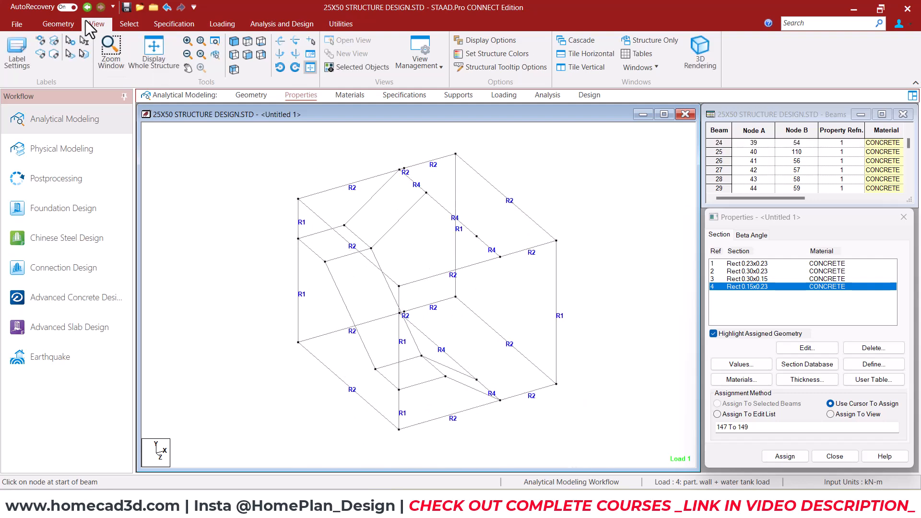
left_click(58, 24)
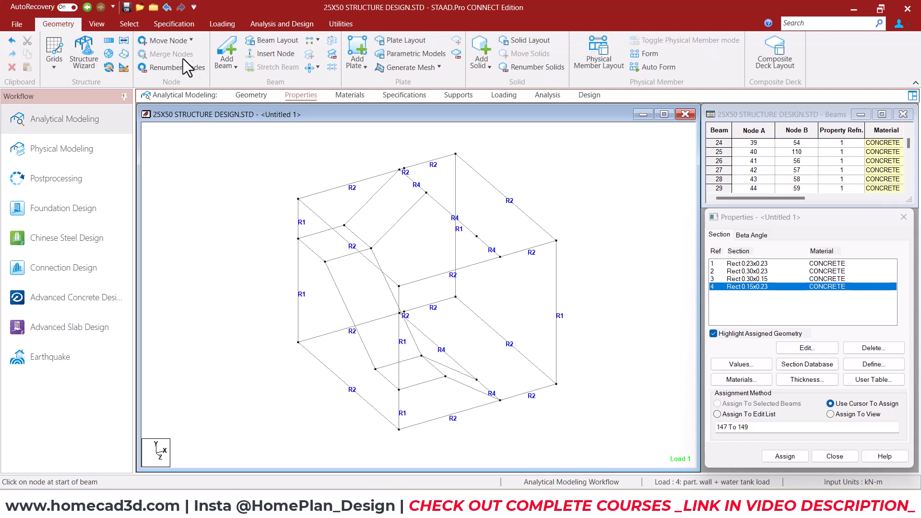
left_click(355, 48)
scroll(485, 405, "up", 3)
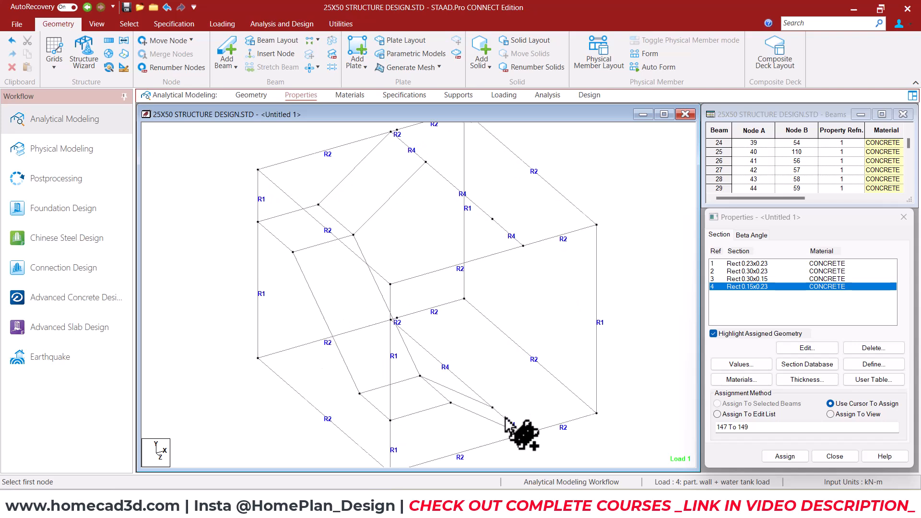
left_click(523, 434)
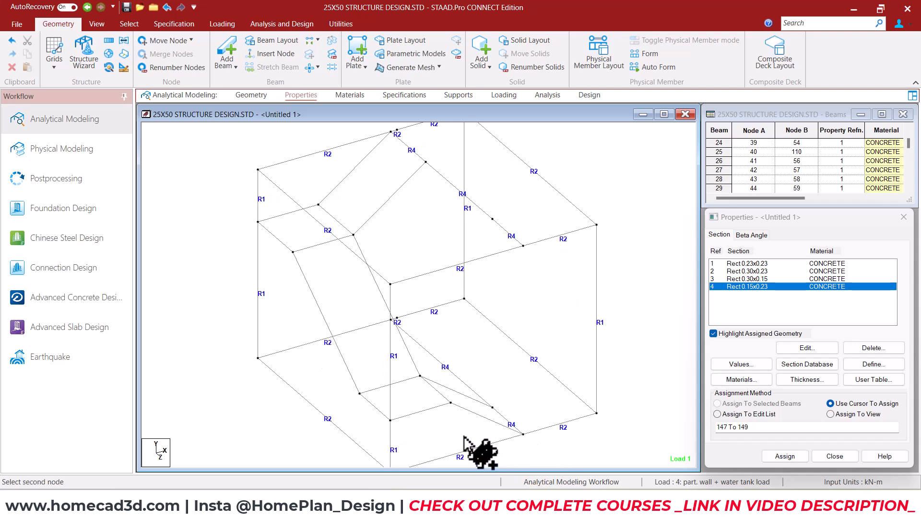
left_click(450, 403)
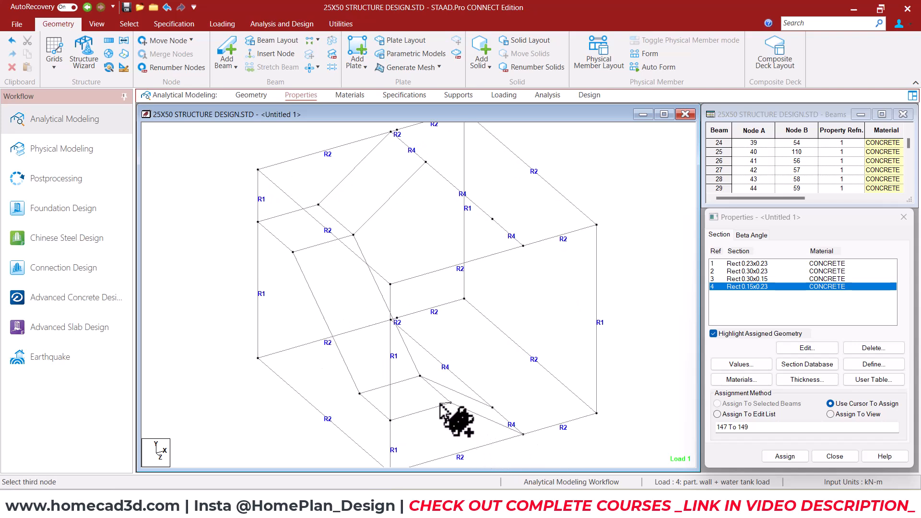
left_click(420, 375)
left_click(492, 408)
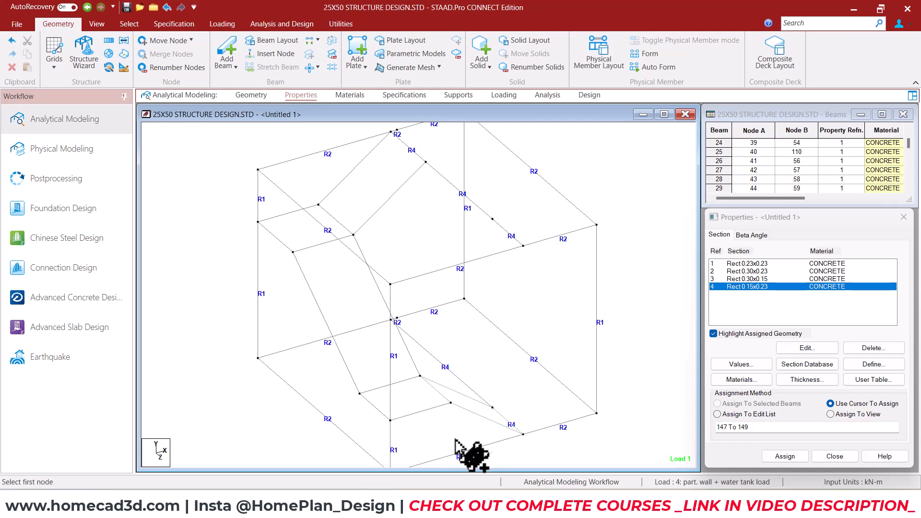
Add four-node plates over the lower landing and over the inclined middle flight rising to the mid-landing.
left_click(390, 420)
left_click(360, 394)
left_click(419, 377)
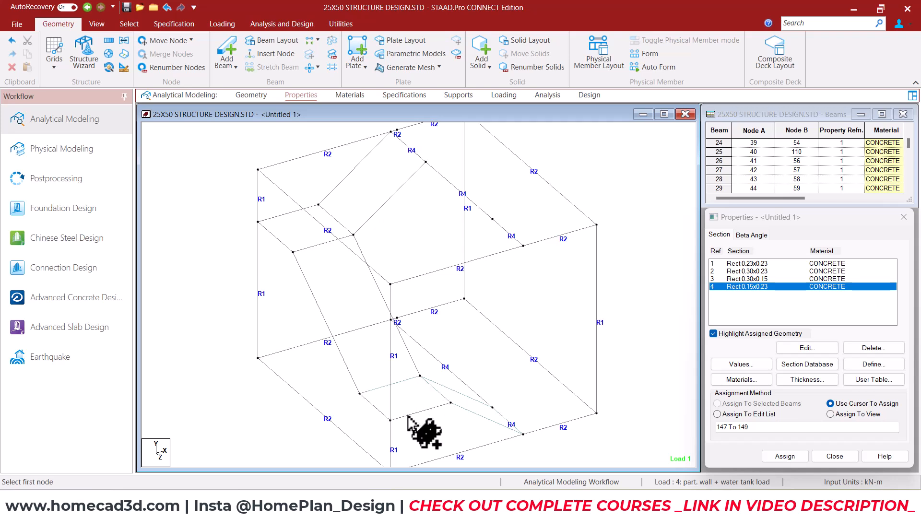
left_click(293, 251)
left_click(353, 235)
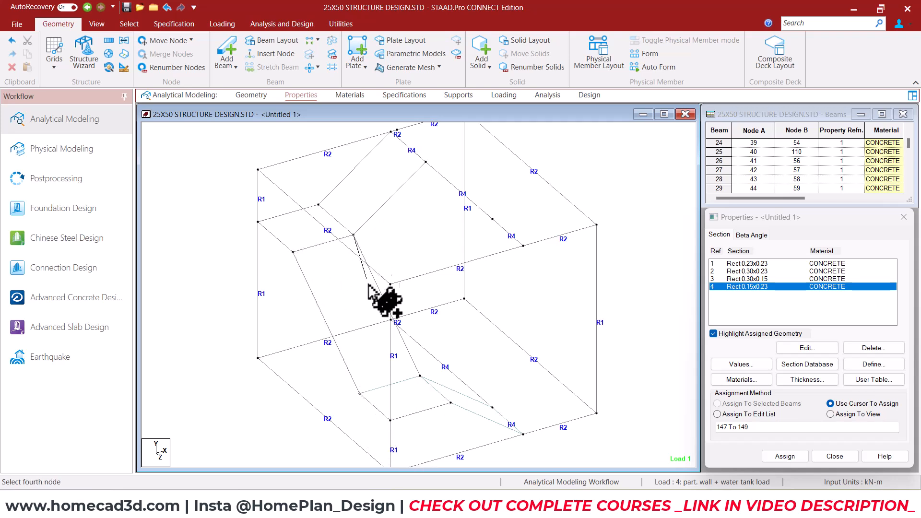
left_click(420, 376)
Add four-node plates over the mid-landing and over the upper flight reaching the upper floor's R4 beam segment.
left_click(258, 222)
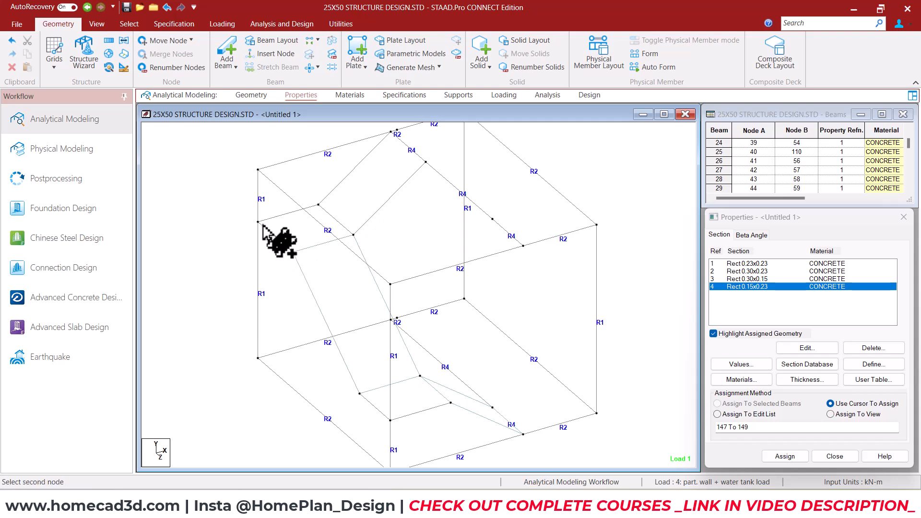
left_click(318, 206)
left_click(354, 234)
left_click(293, 252)
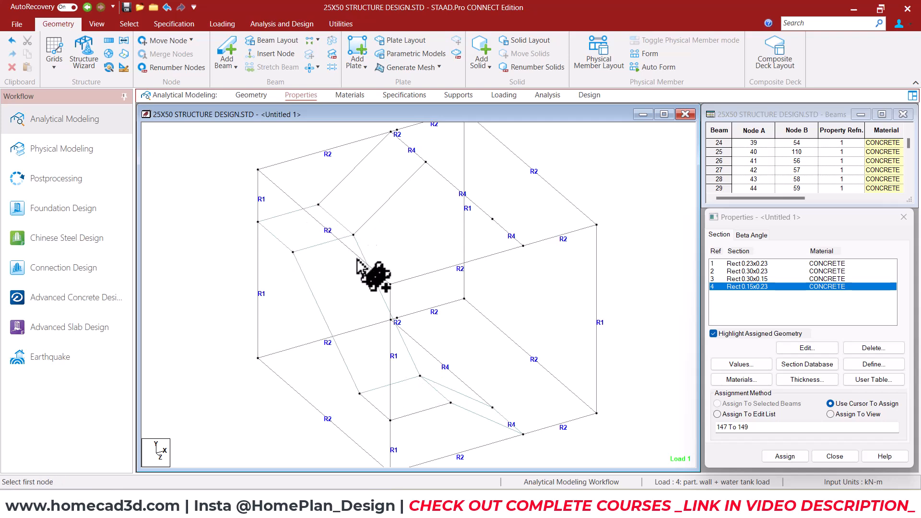
left_click(391, 132)
left_click(425, 162)
left_click(425, 163)
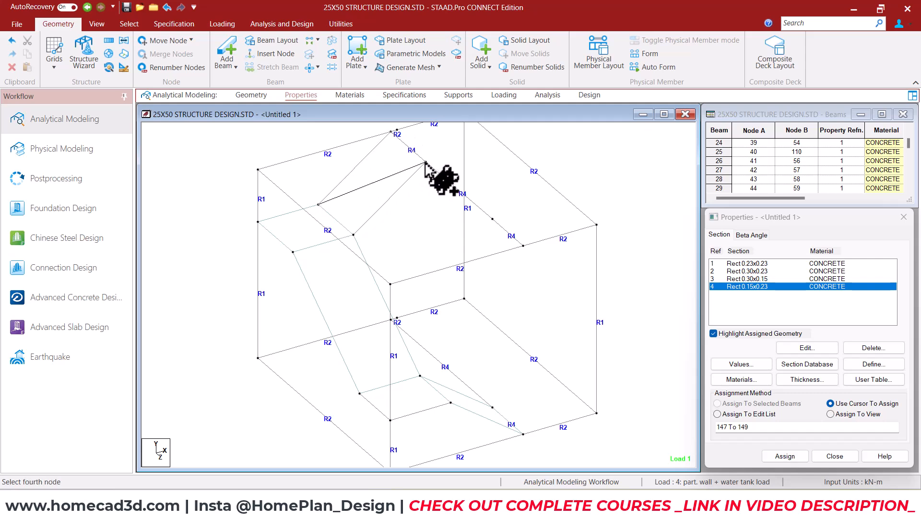
left_click(354, 235)
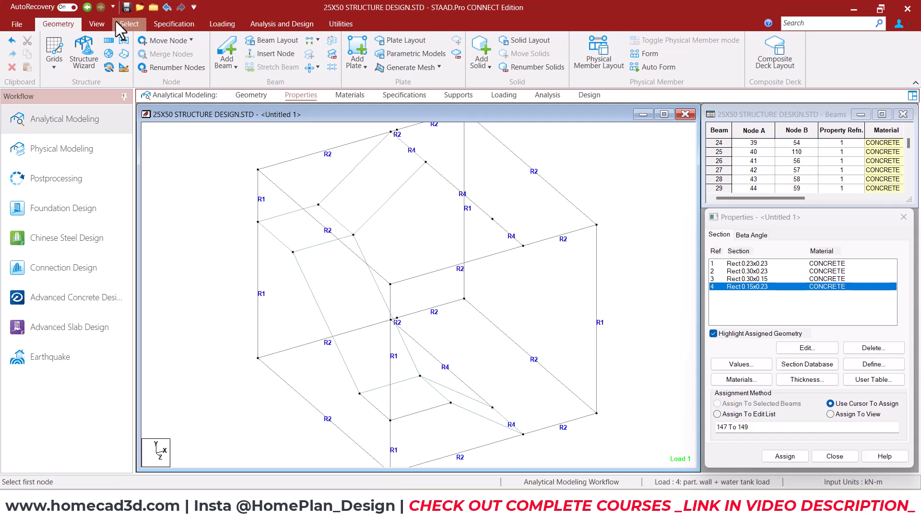
Inspect the staircase plates in the 3D rendering from another angle, then close the rendered view.
left_click(97, 23)
left_click(700, 52)
left_click_drag(549, 329, 503, 349)
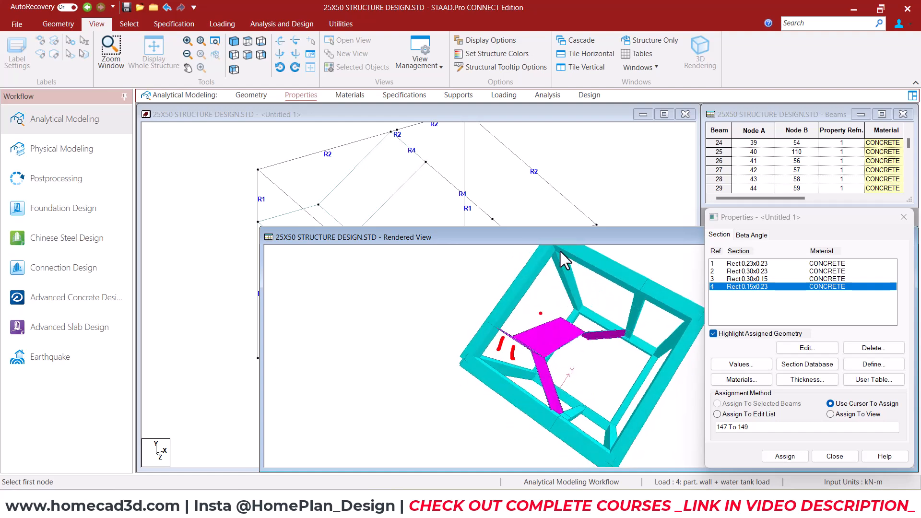
left_click_drag(565, 242, 318, 250)
left_click(657, 245)
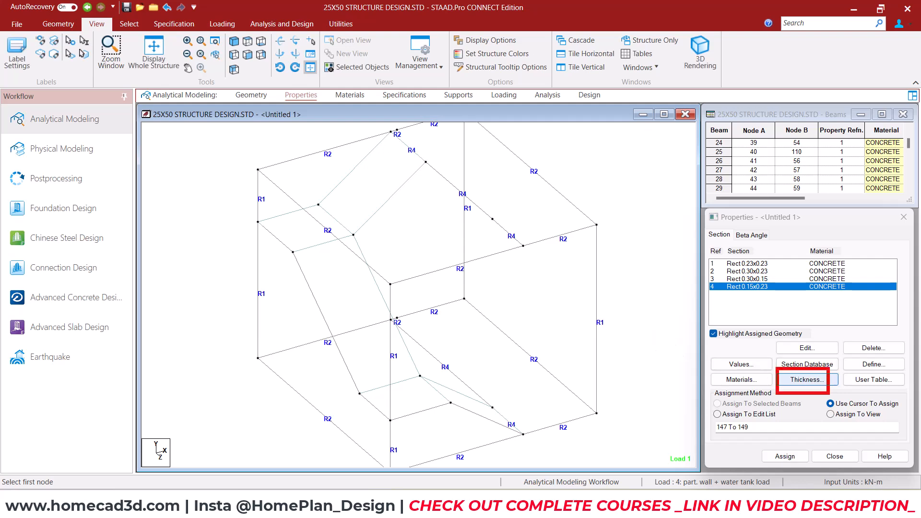
Define a concrete plate thickness of 0.1 m at all four nodes and assign it to all the plates in the view.
left_click(807, 380)
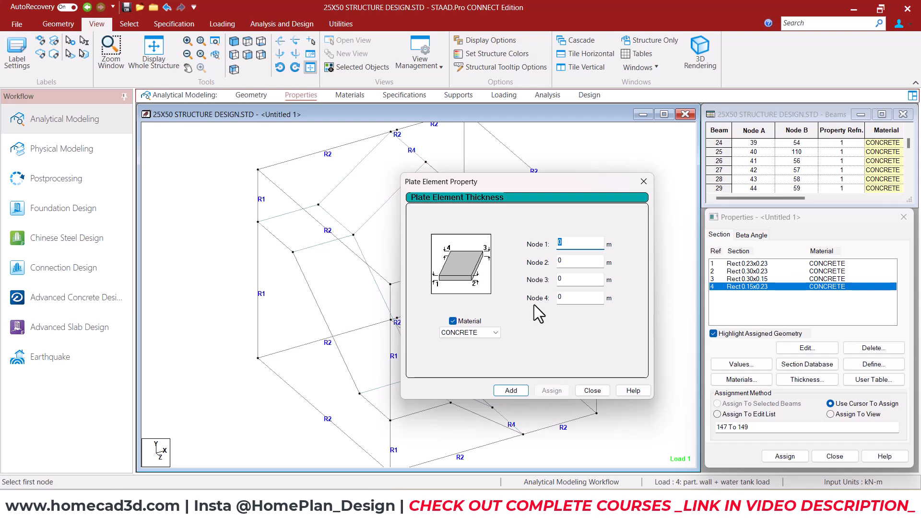
type("0.1")
left_click(522, 390)
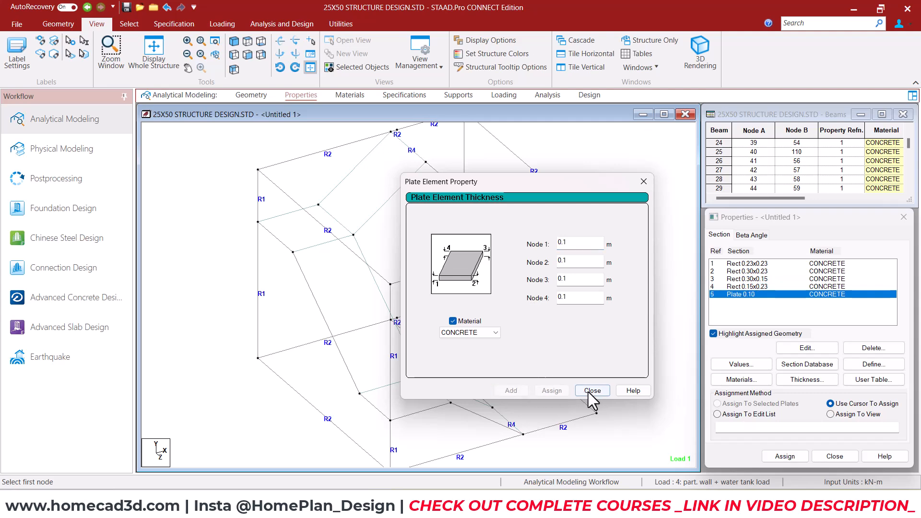
left_click(586, 391)
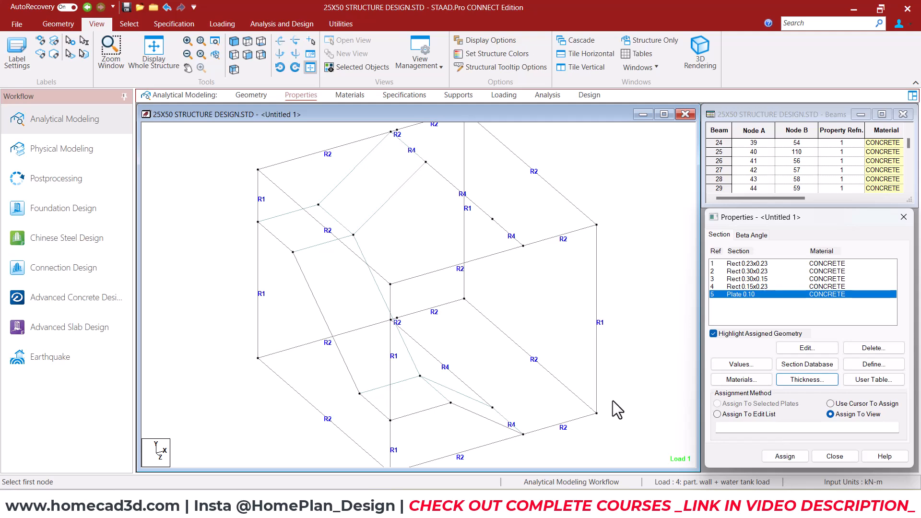
left_click(792, 457)
left_click(820, 372)
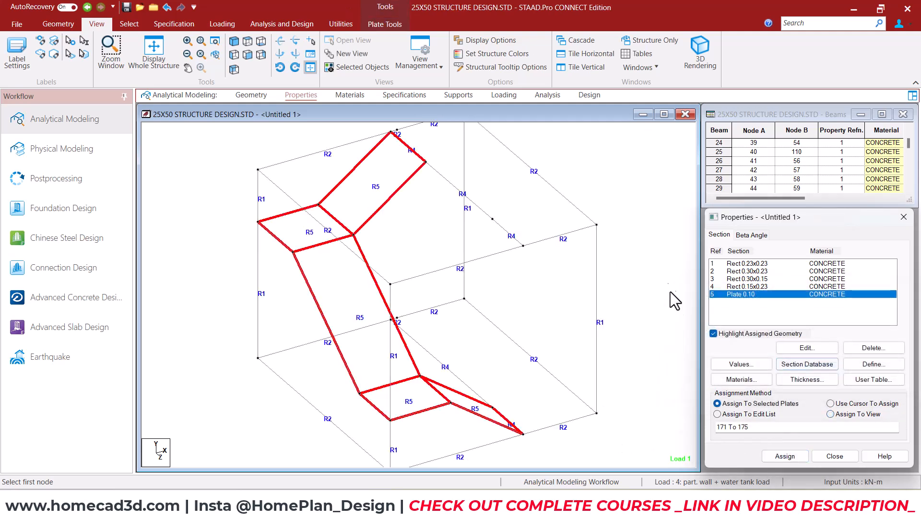
Check the plates' assigned thickness in the 3D rendering, then close the rendered view.
left_click(700, 52)
left_click_drag(539, 311, 660, 151)
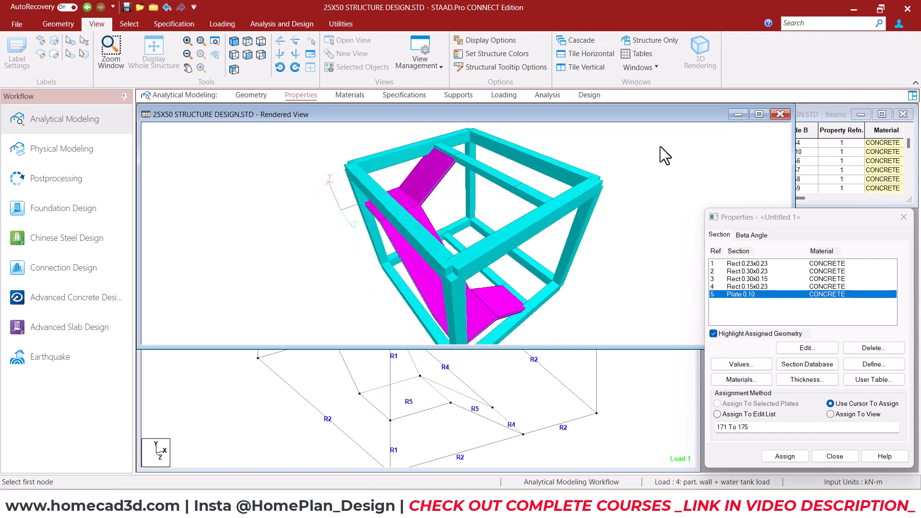
left_click(780, 114)
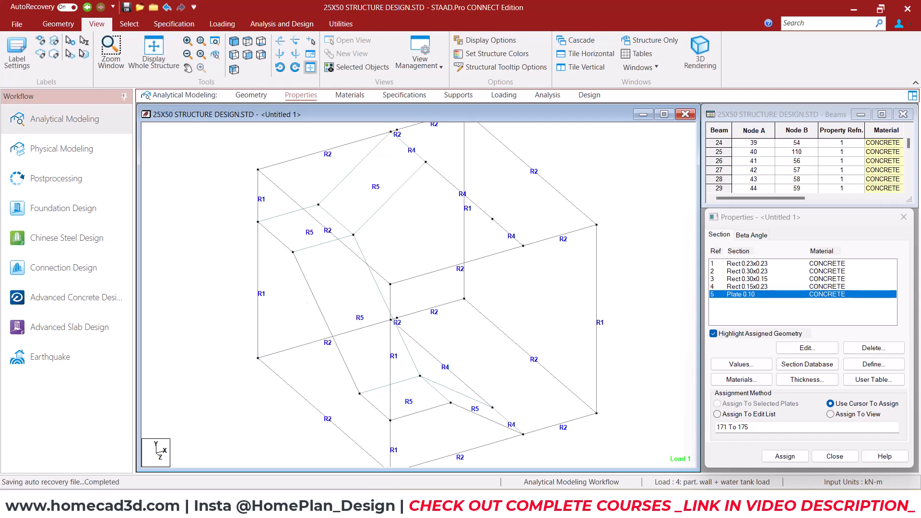
Delete all the edge beams bounding the staircase's flights and landings that have no section assigned, keeping the plates.
left_click(488, 420)
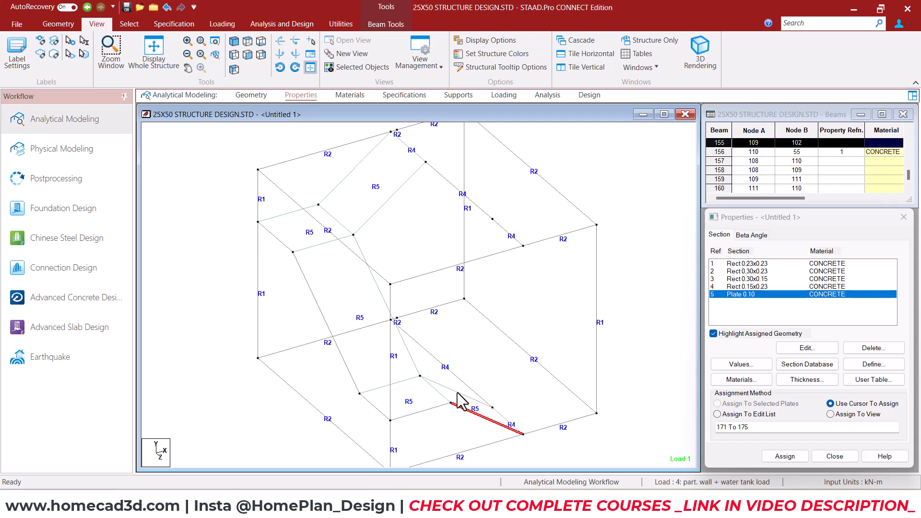
left_click(435, 407)
left_click(373, 400)
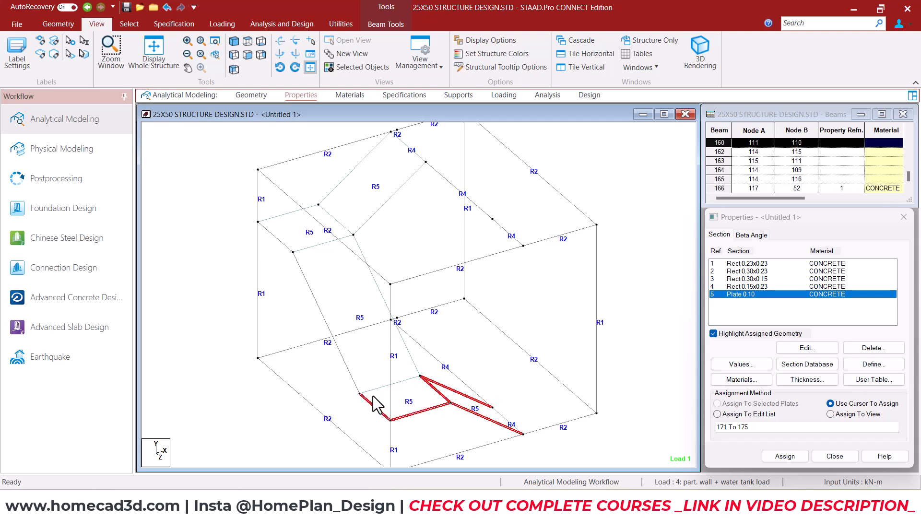
left_click(374, 389, "ctrl")
left_click(351, 380, "ctrl")
left_click(411, 360, "ctrl")
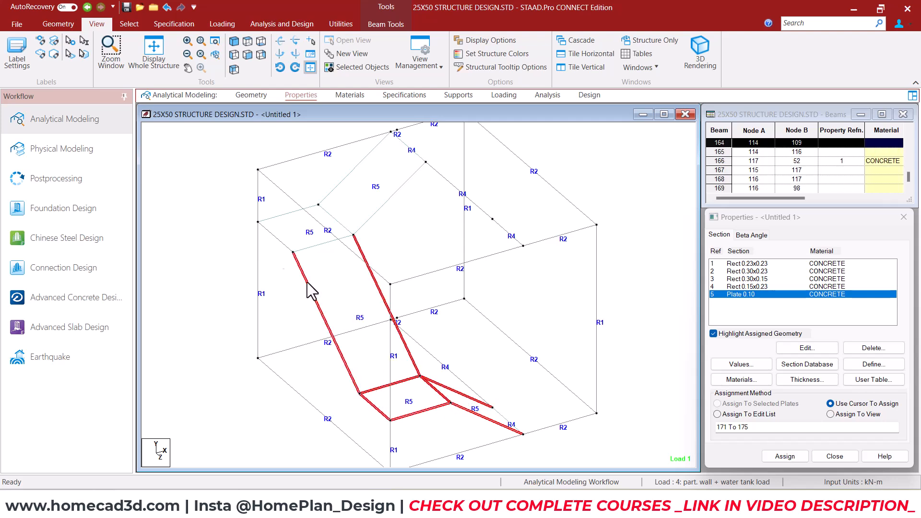
left_click(321, 243, "ctrl")
left_click(276, 237, "ctrl")
left_click(298, 210, "ctrl")
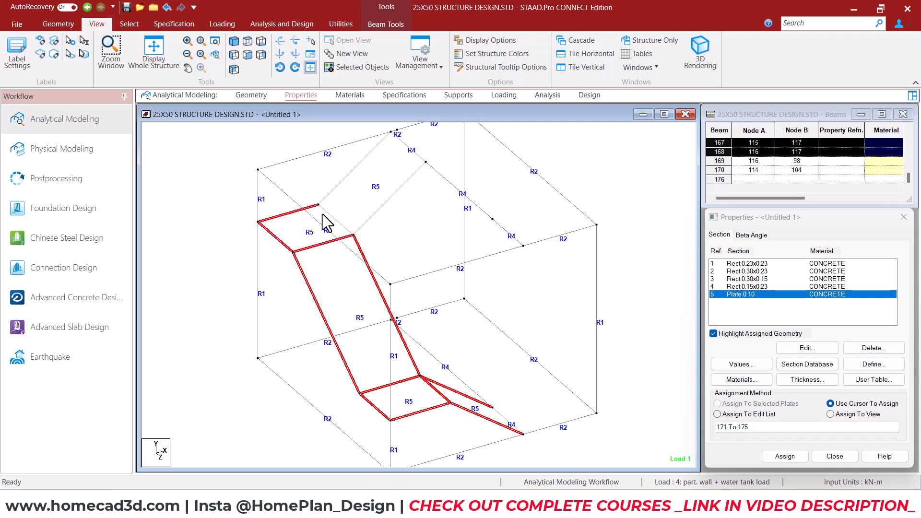
left_click(326, 197, "ctrl")
left_click(393, 196, "ctrl")
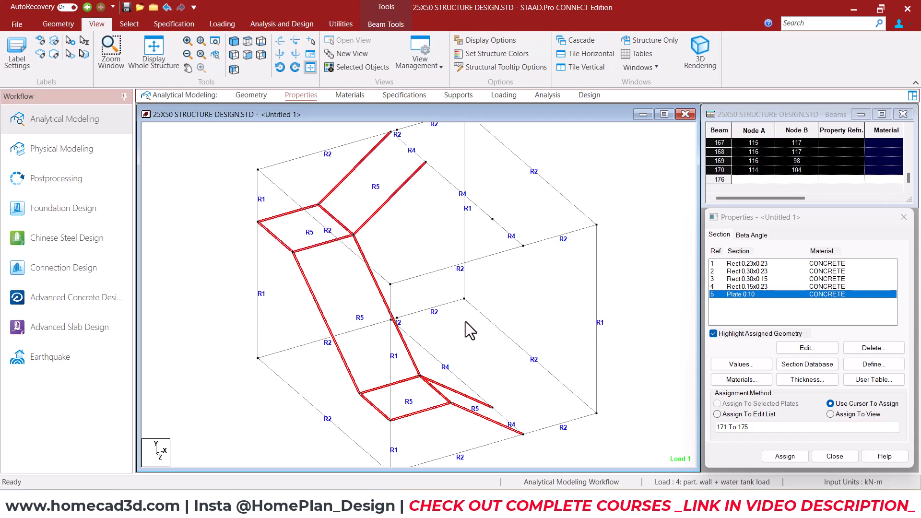
key("Delete")
left_click(502, 278)
Examine the staircase without its edge beams in the 3D rendering, then close the rendered view.
left_click(700, 50)
left_click_drag(573, 335, 453, 282)
left_click(798, 131)
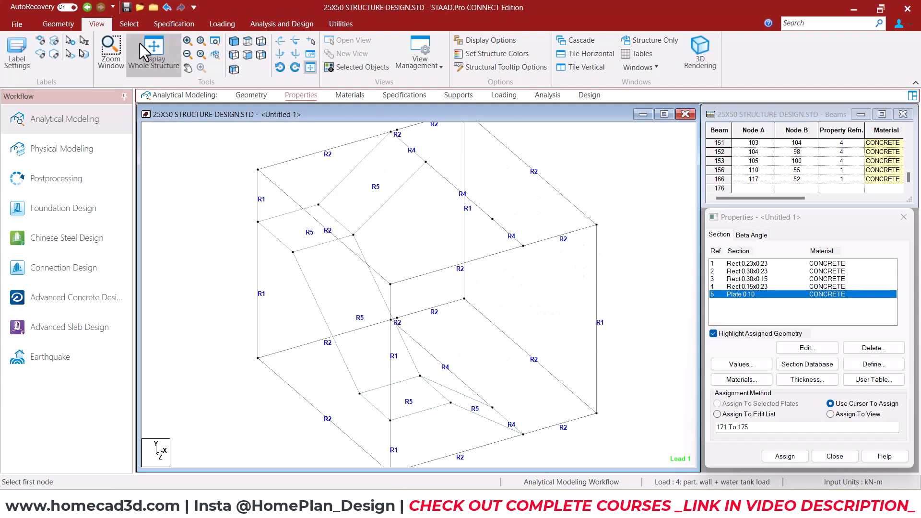
Select the five staircase plates, look up the floor height in the AutoCAD drawing, and copy them one step of 3.2 m in global Y.
left_click(129, 24)
left_click(79, 59)
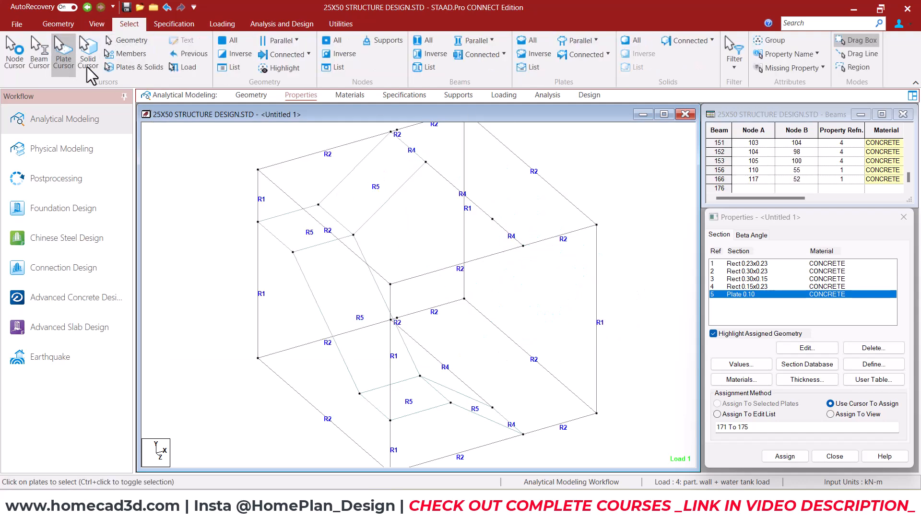
left_click(475, 408)
left_click(423, 405, "ctrl")
left_click(360, 339, "ctrl")
left_click(318, 243, "ctrl")
left_click(376, 205, "ctrl")
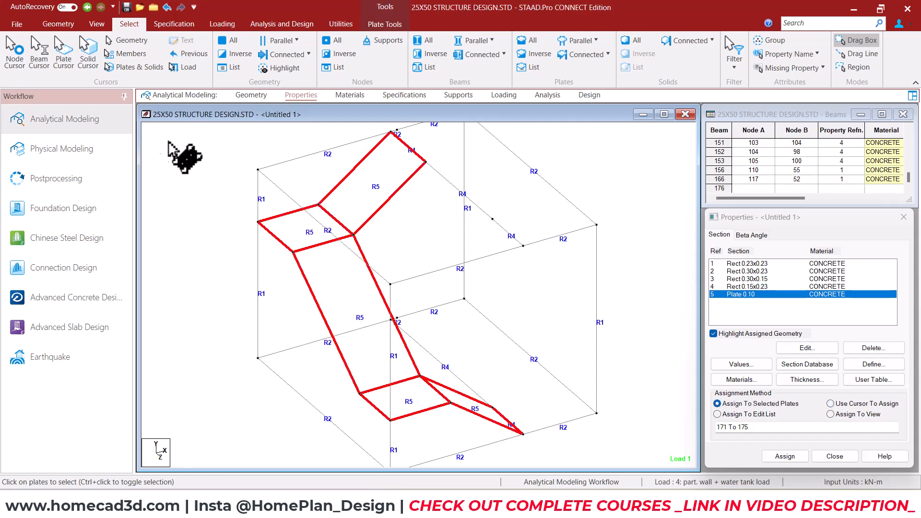
left_click(59, 24)
left_click(107, 42)
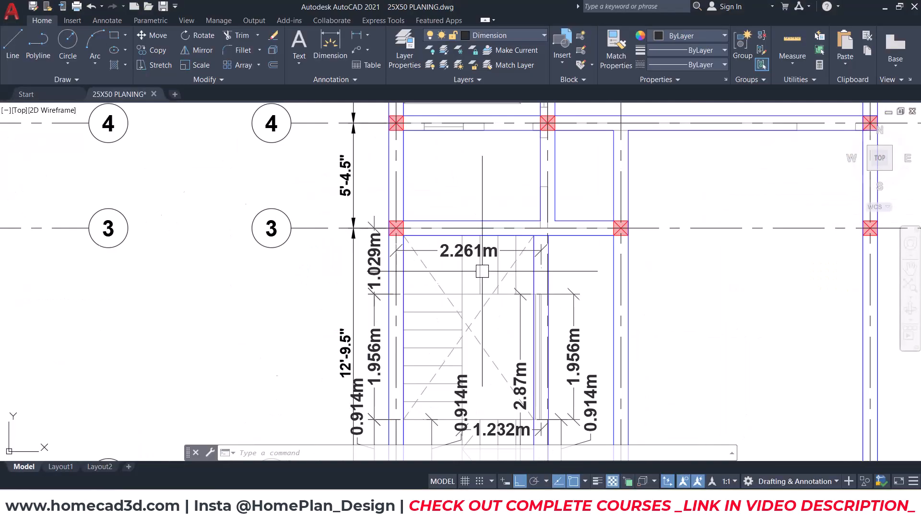
scroll(411, 309, "down", 5)
middle_click_drag(411, 309, 249, 251)
scroll(777, 255, "up", 6)
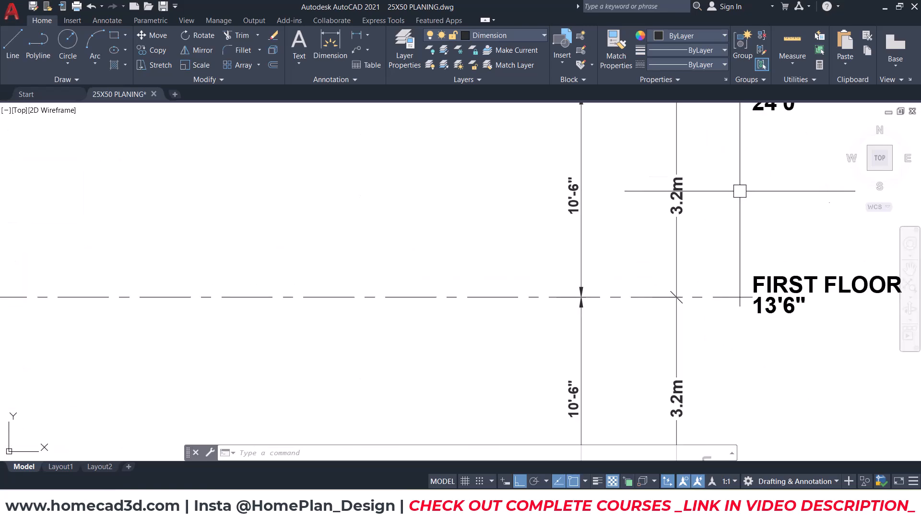
left_click(885, 8)
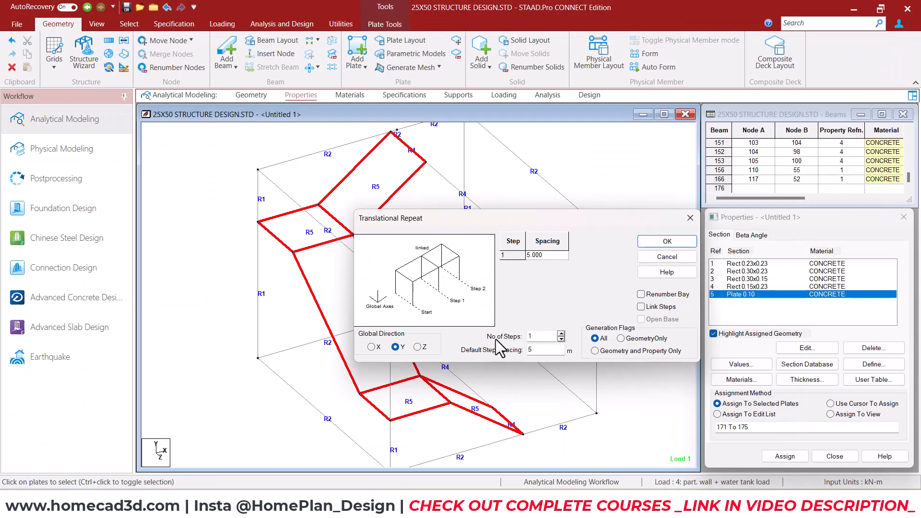
type("3.2")
left_click(668, 241)
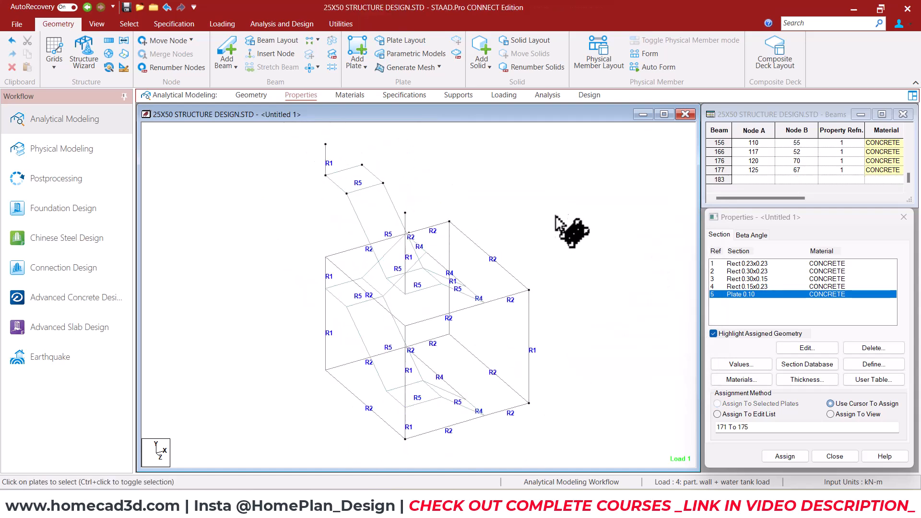
left_click(326, 157)
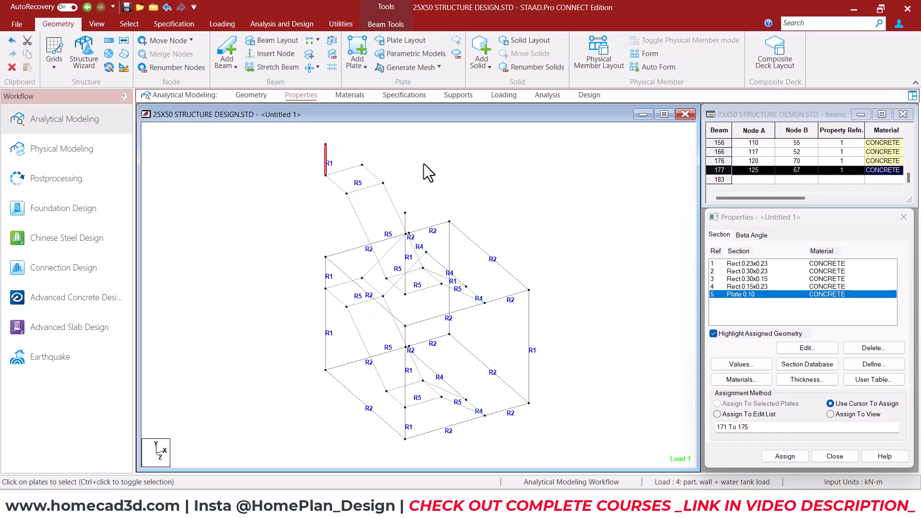
left_click(477, 185)
middle_click_drag(525, 252, 570, 271)
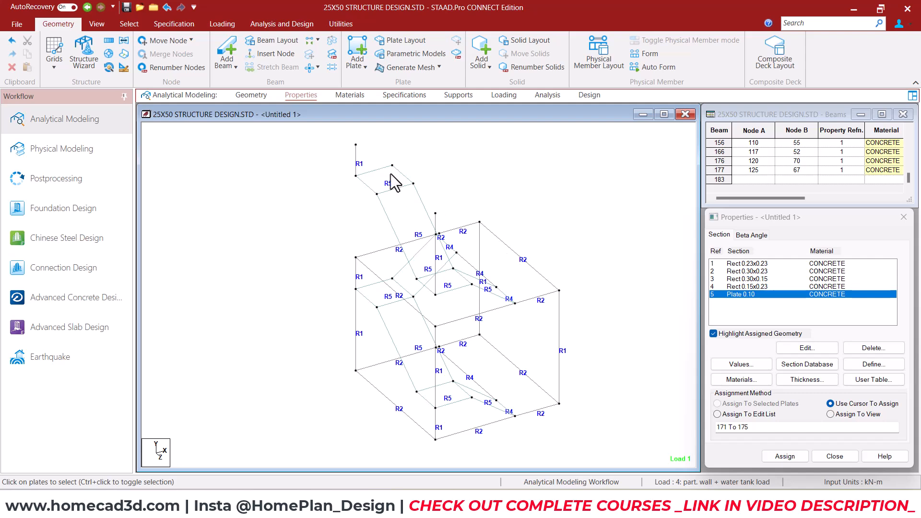
Undo the staircase plates' copy to the upper floor, and redo it.
left_click(357, 156)
left_click(587, 218)
key("ctrl+z")
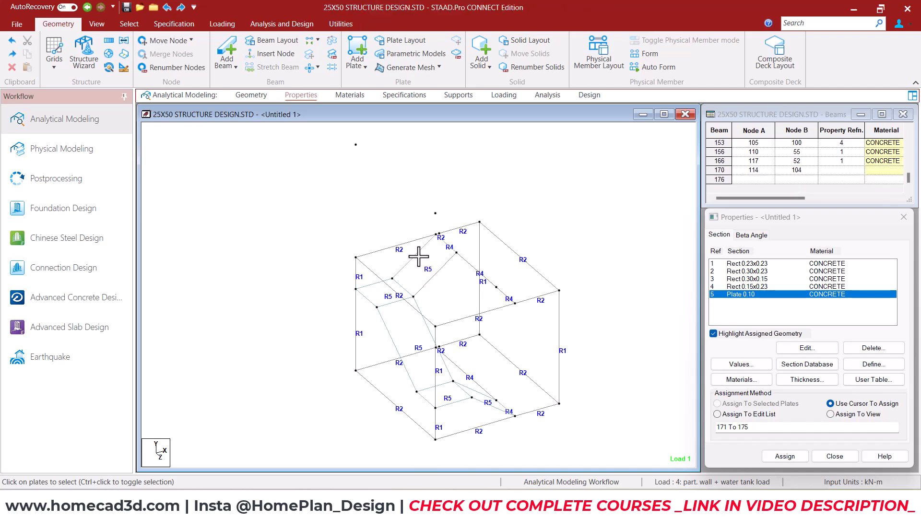
left_click(418, 310)
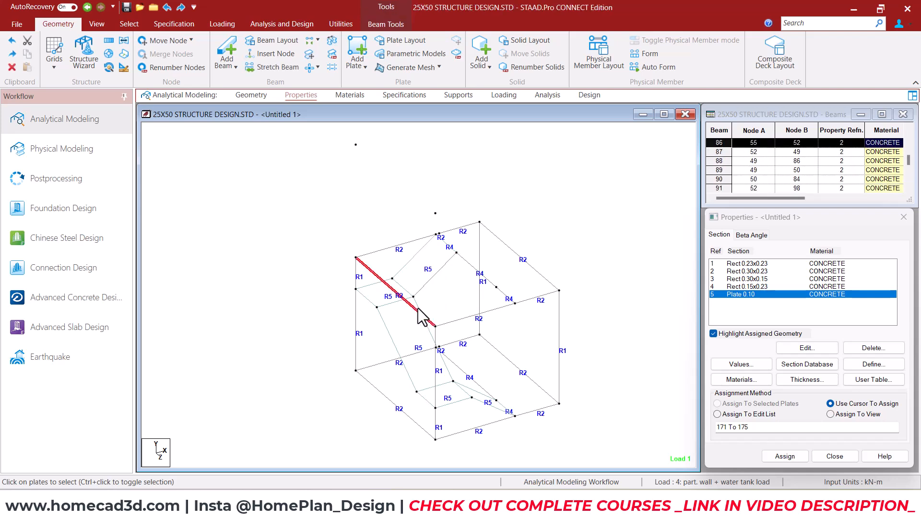
left_click(387, 329)
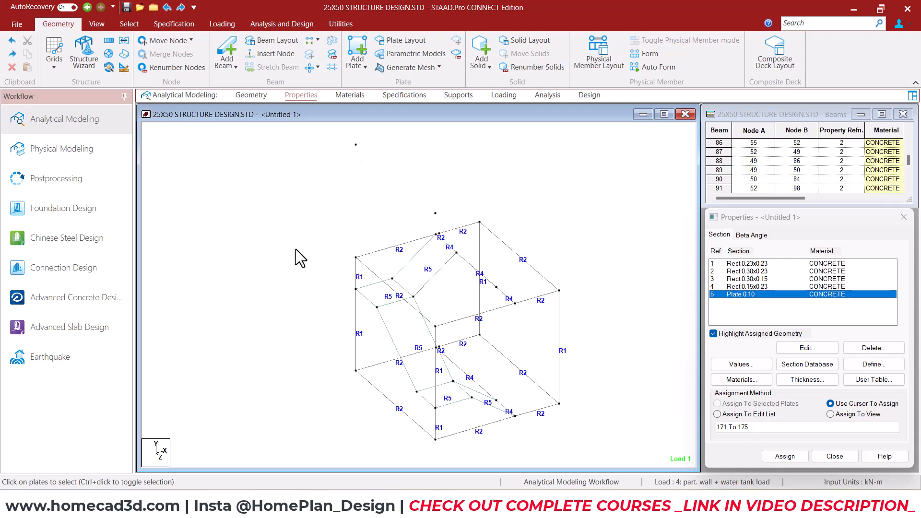
left_click(98, 24)
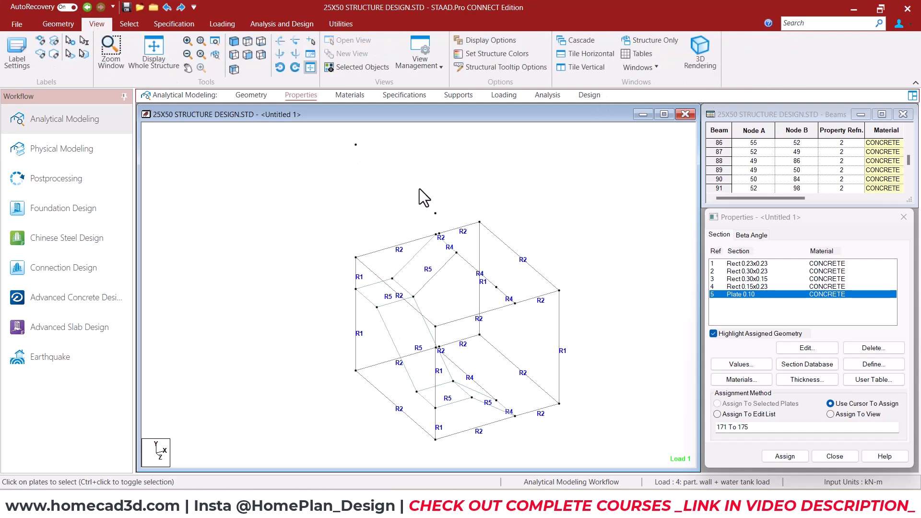
key("ctrl+y")
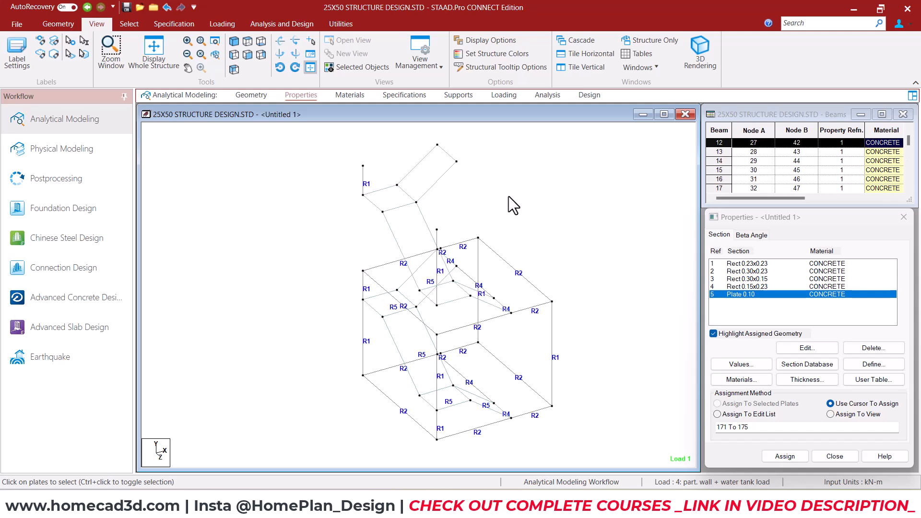
left_click(504, 189)
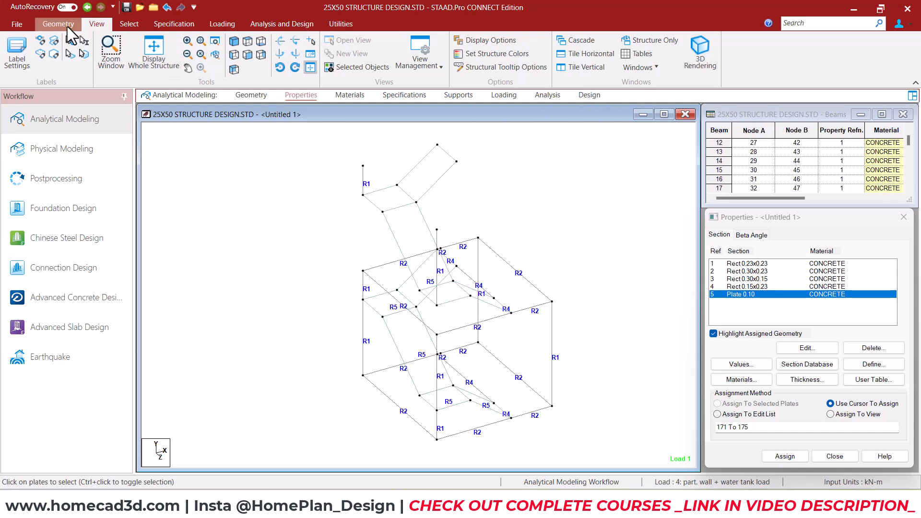
Examine the copied upper staircase flights in the stairwell's 3D rendering, and close the rendered view.
left_click(700, 57)
left_click_drag(357, 249, 521, 262)
left_click(810, 145)
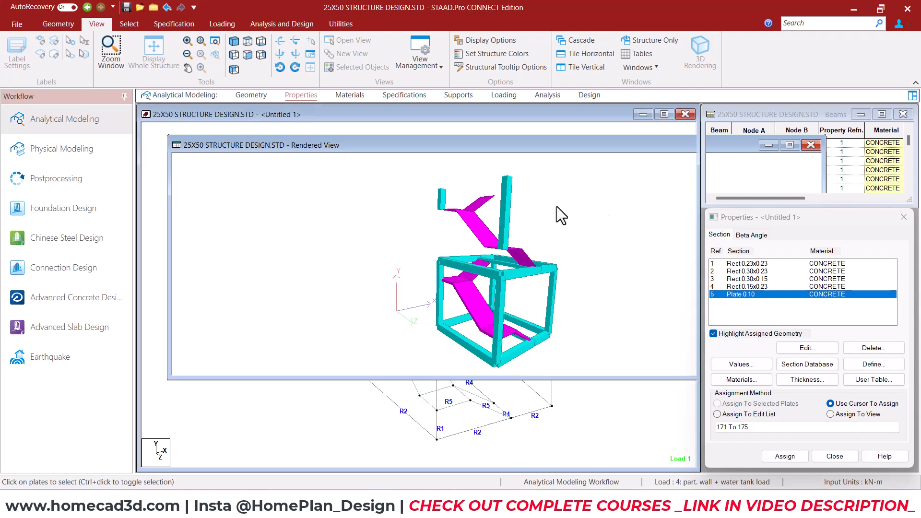
Display the whole structure, examine both floors' staircases in the 3D rendering, and close the rendered view.
left_click(58, 25)
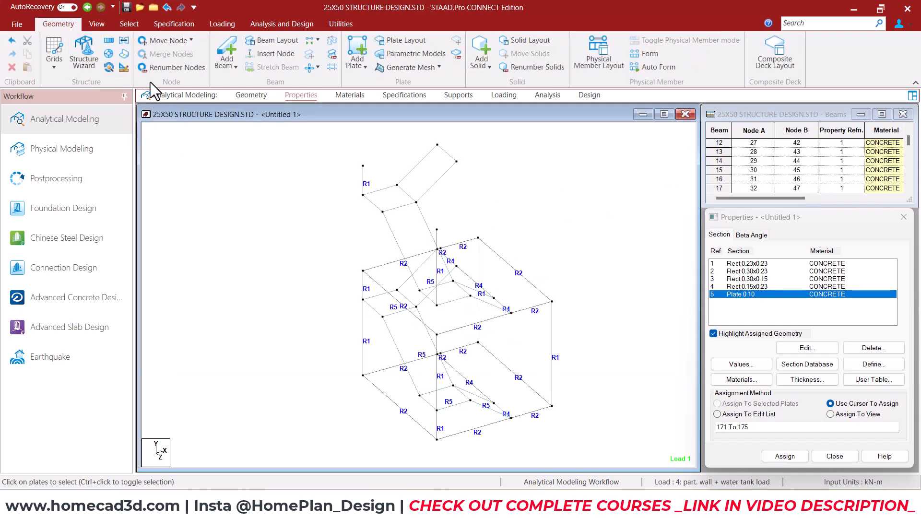
left_click(97, 24)
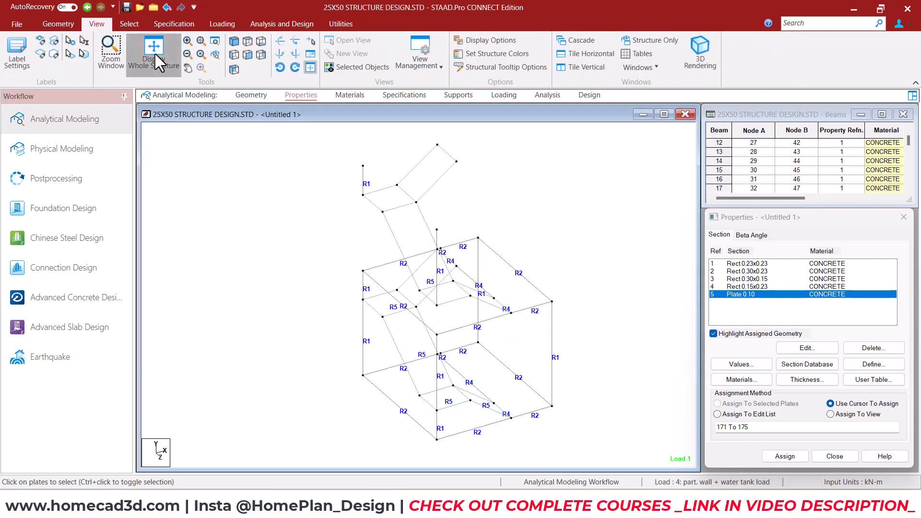
left_click(153, 53)
left_click(700, 48)
left_click_drag(546, 185, 506, 278)
scroll(506, 277, "up", 6)
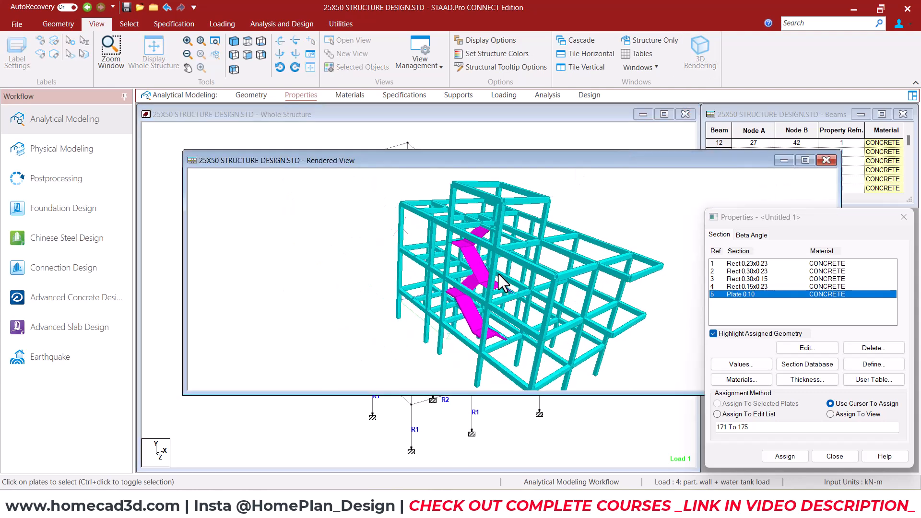
left_click_drag(463, 307, 514, 261)
left_click(826, 160)
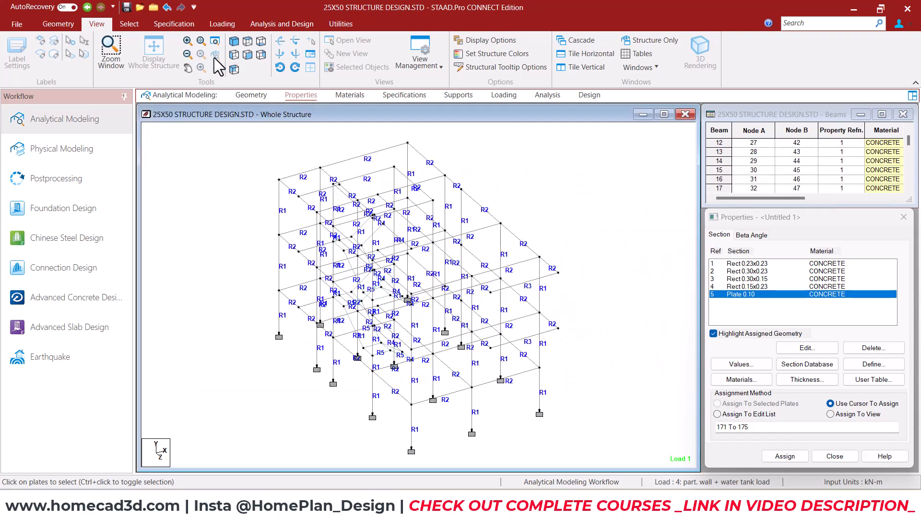
Select the beams and columns around the stairwell in the top view and open them in a new view.
left_click(247, 54)
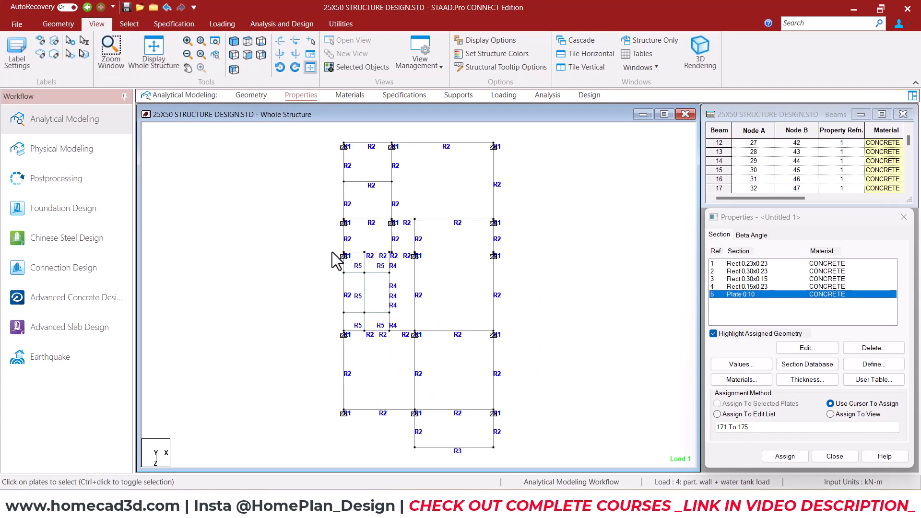
left_click_drag(423, 342, 424, 343)
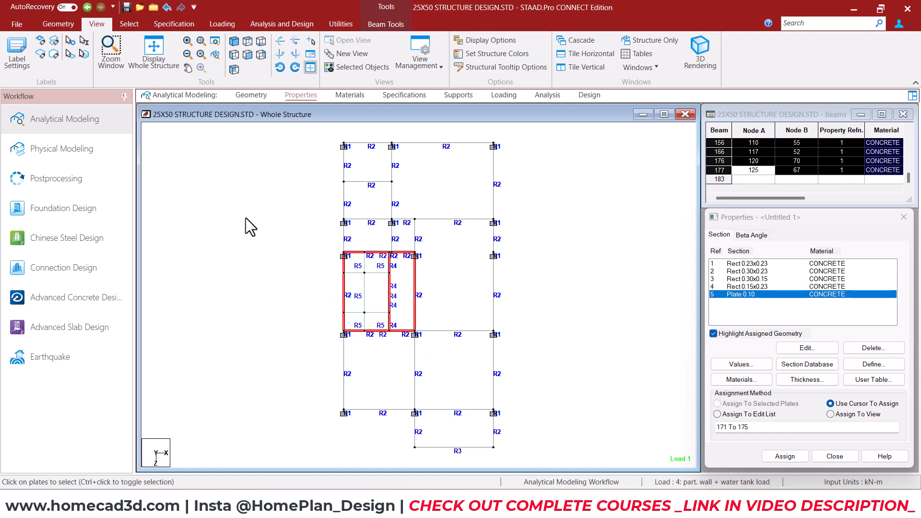
left_click(129, 24)
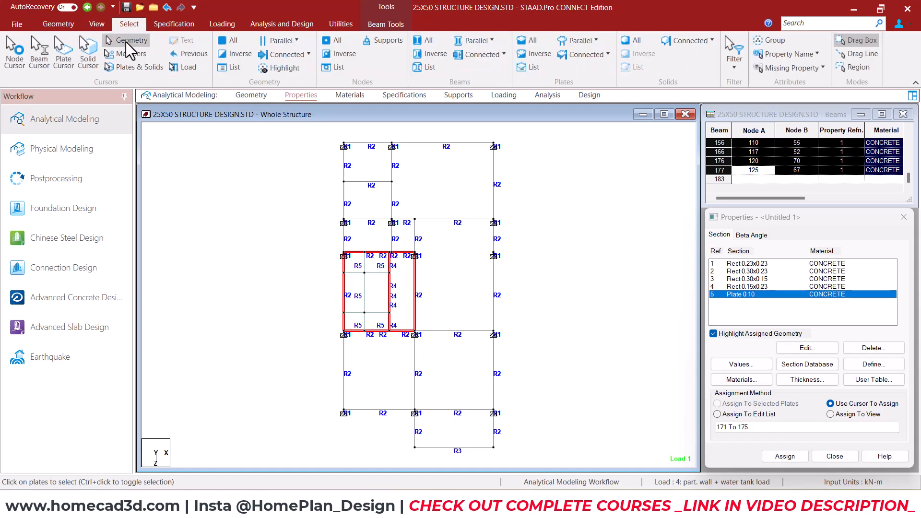
left_click_drag(338, 249, 413, 326)
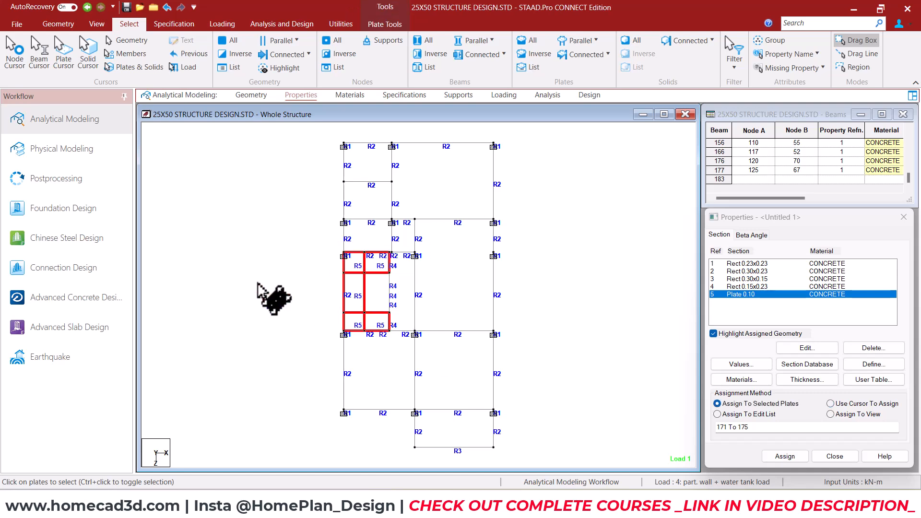
left_click(267, 296)
left_click(98, 23)
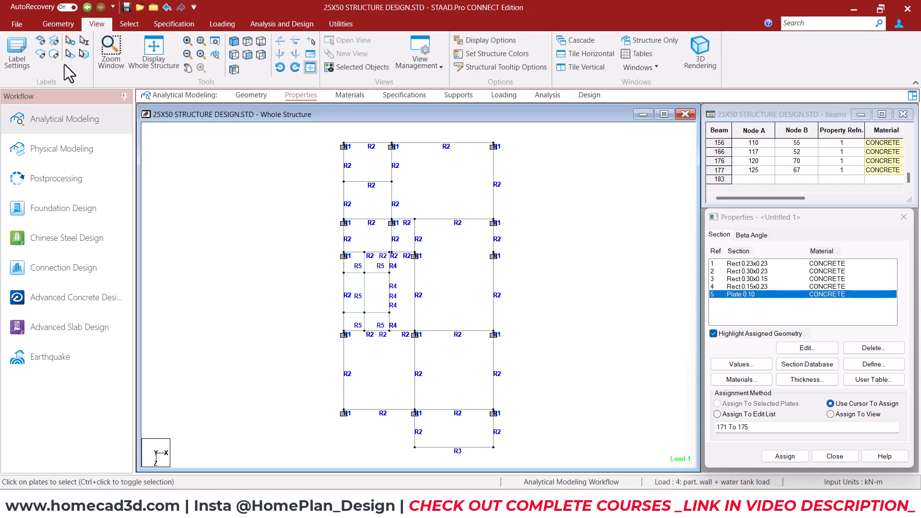
left_click(129, 24)
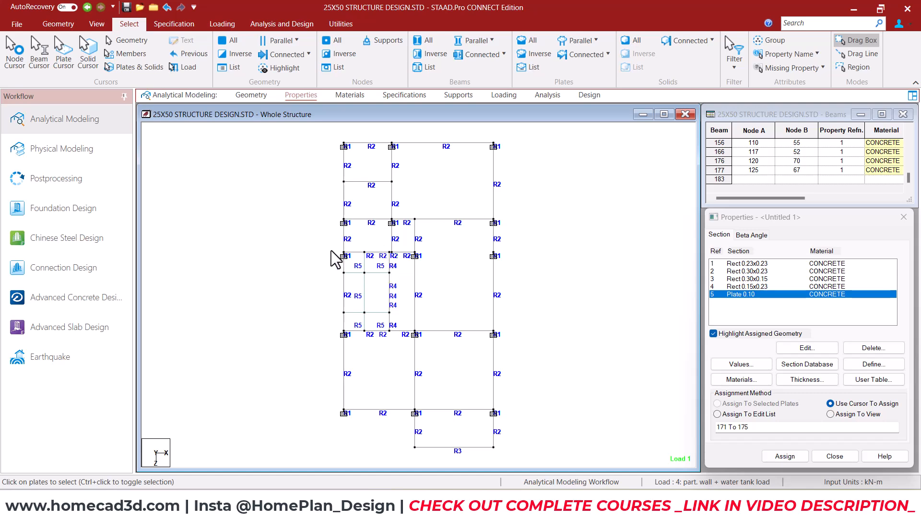
left_click_drag(427, 337, 428, 339)
right_click(263, 259)
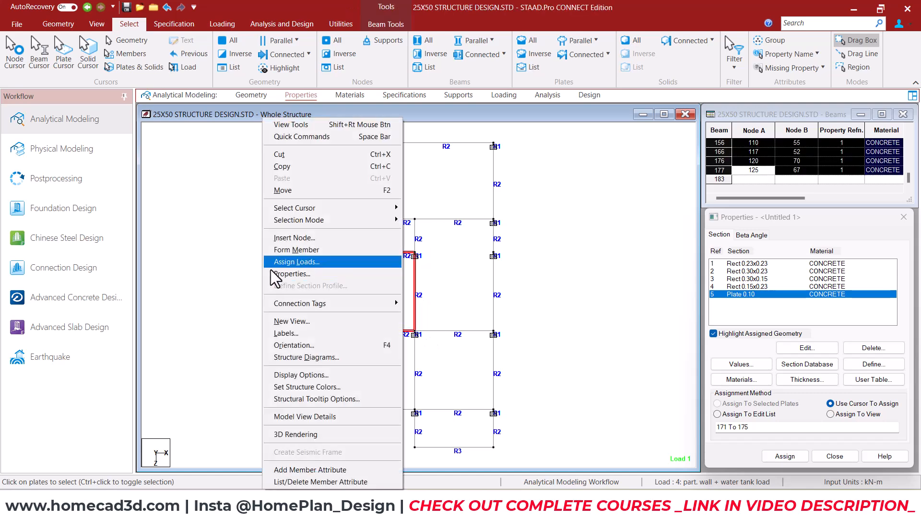
left_click(294, 322)
left_click(606, 278)
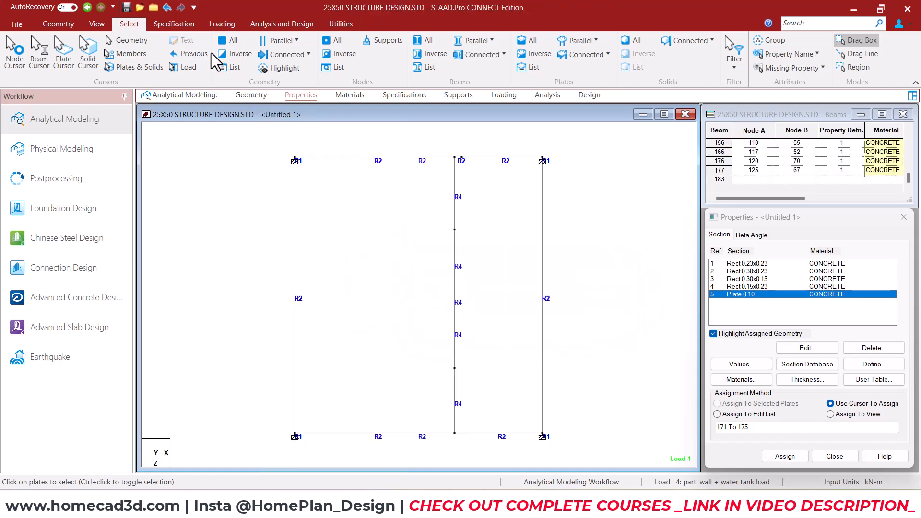
Show the stairwell frame in isometric view and check how its columns are split at the upper landing.
left_click(104, 23)
left_click(233, 68)
scroll(410, 334, "up", 1)
scroll(413, 342, "up", 3)
left_click(400, 295)
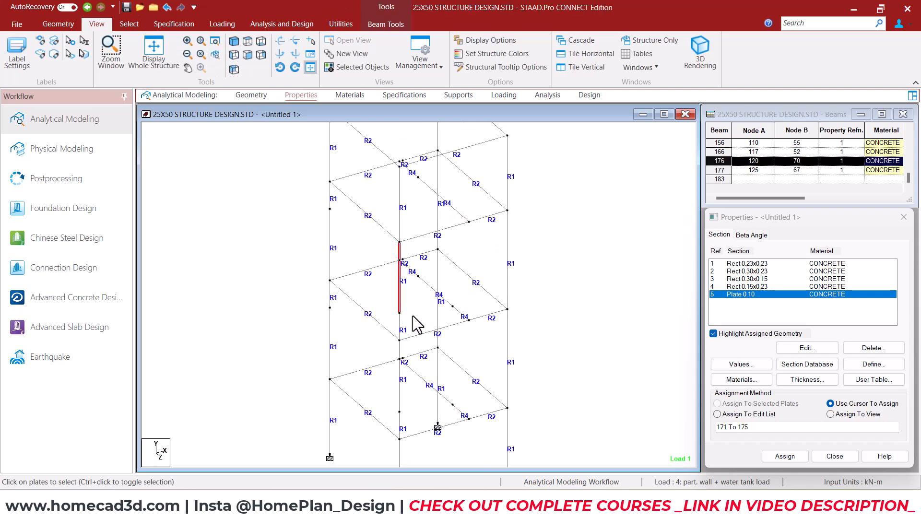
left_click(331, 226)
left_click(331, 197)
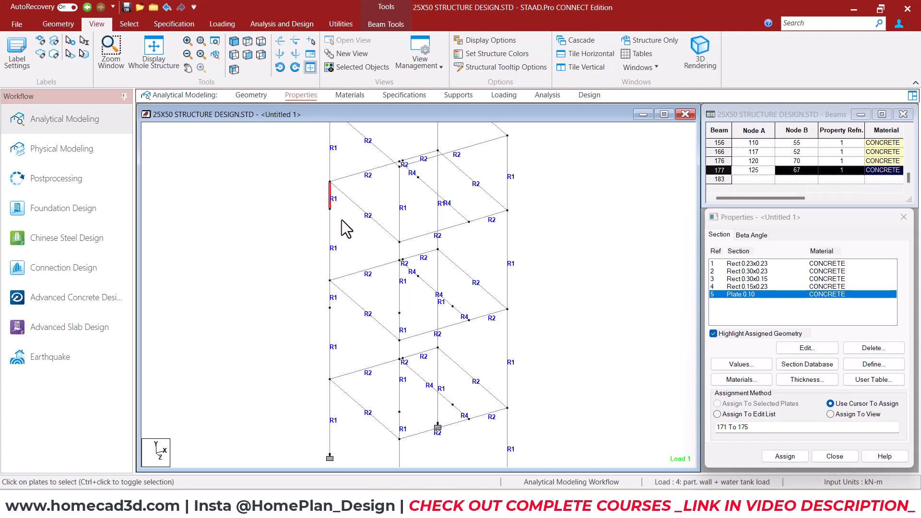
left_click(332, 232)
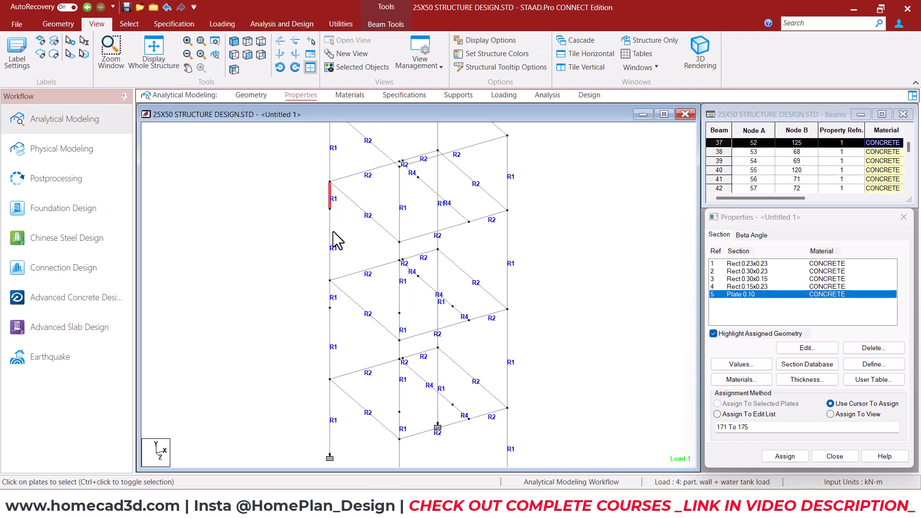
Check the geometry of the column segment below the upper landing, delete the segment, and undo the deletion.
left_click(259, 96)
left_click(388, 261)
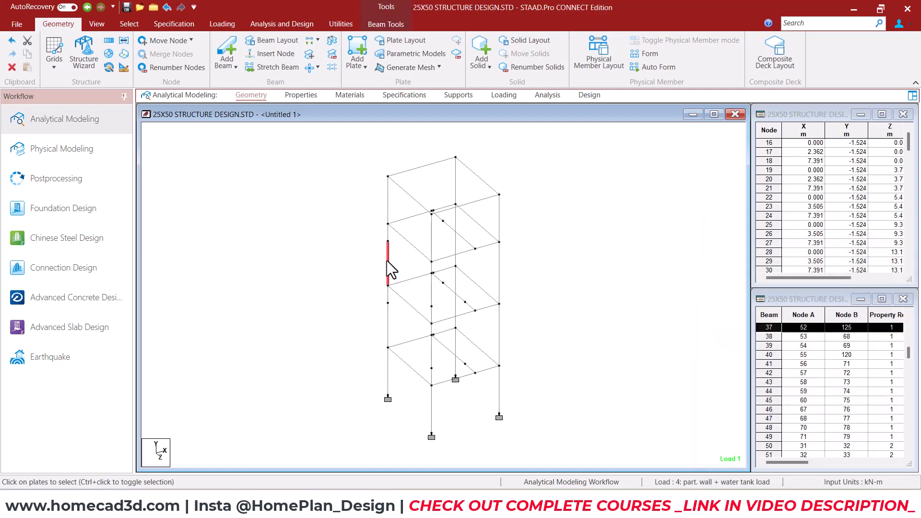
double_click(387, 260)
left_click(605, 123)
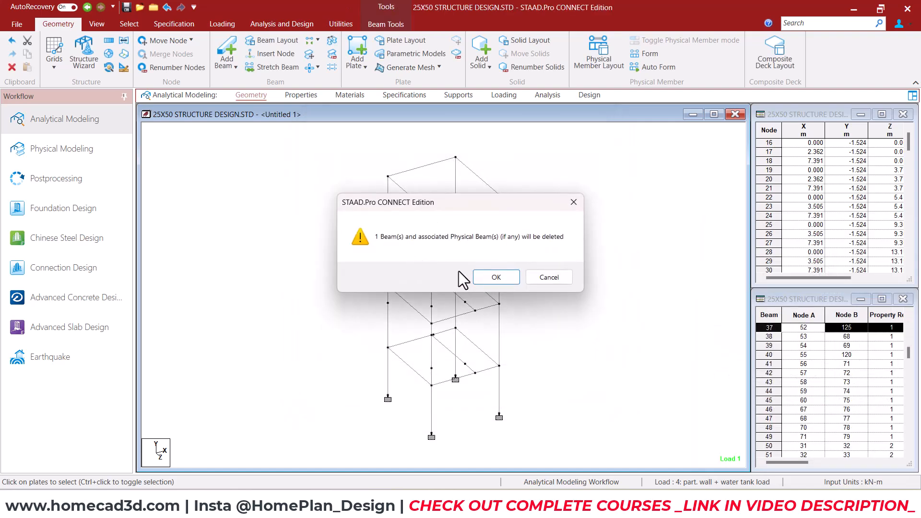
left_click(510, 277)
key("ctrl+z")
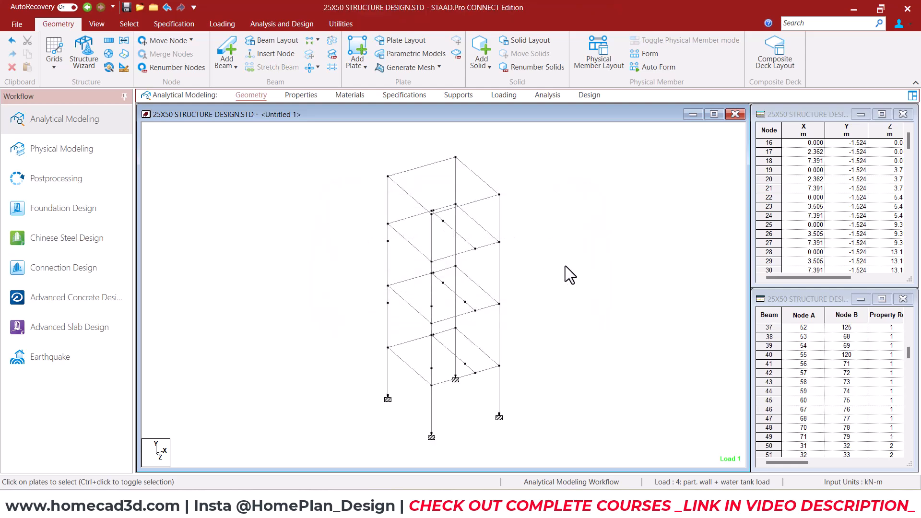
Check the geometry of the short column segment above the upper landing, and close its details.
double_click(387, 235)
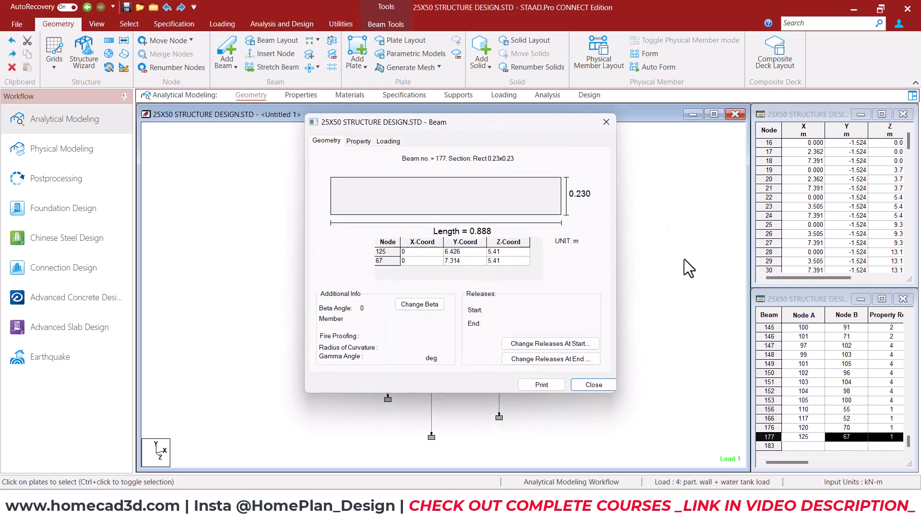
left_click(606, 123)
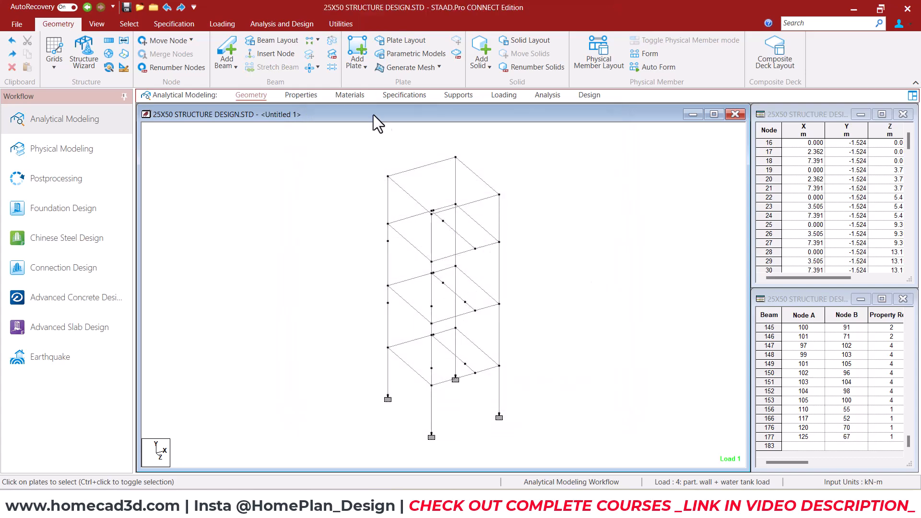
Display the whole structure again and examine the flights and landings closely in the 3D rendering, closing it when finished.
left_click(96, 23)
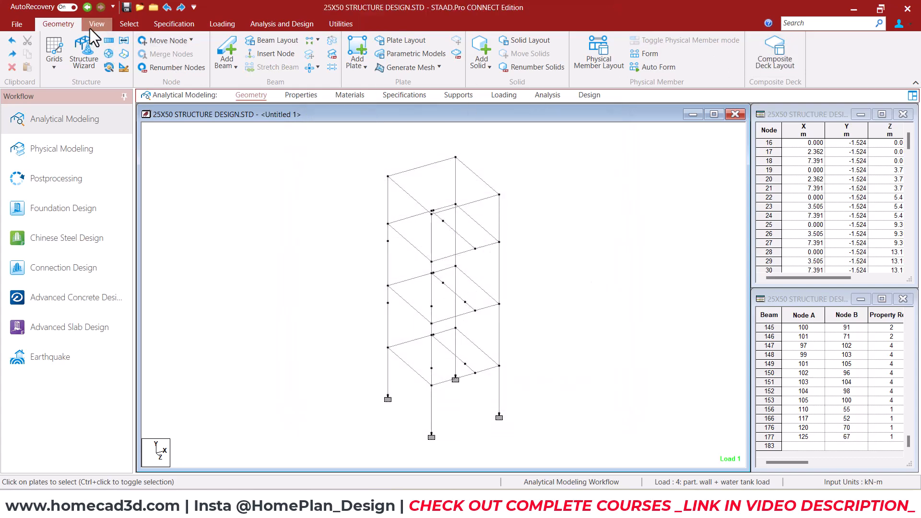
left_click(153, 58)
left_click(700, 47)
left_click(872, 206)
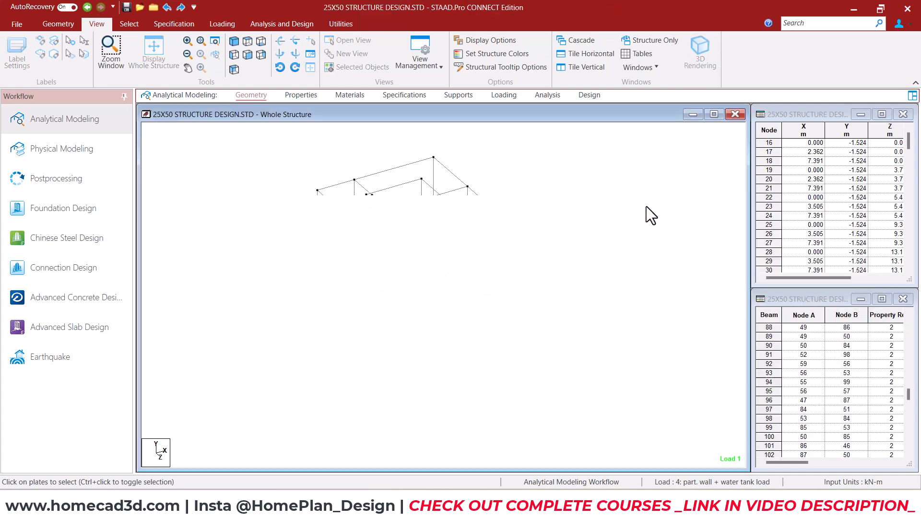
left_click(699, 48)
scroll(561, 372, "up", 5)
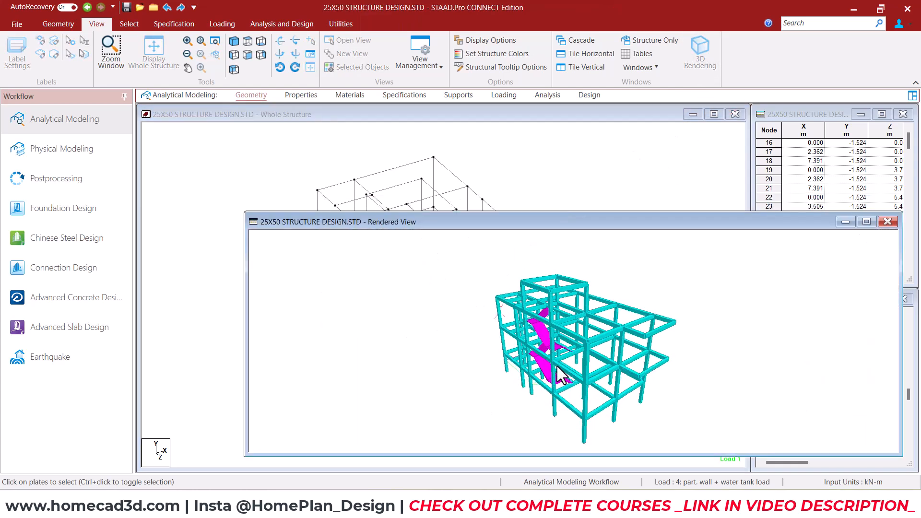
scroll(566, 361, "up", 3)
left_click_drag(568, 366, 496, 385)
mouse_move(612, 358)
left_mouse_down()
mouse_move(540, 368)
mouse_move(566, 351)
mouse_move(486, 369)
mouse_move(622, 345)
mouse_move(511, 347)
mouse_move(612, 318)
mouse_move(543, 332)
mouse_move(447, 314)
mouse_move(632, 384)
mouse_move(526, 359)
mouse_move(521, 275)
left_mouse_up()
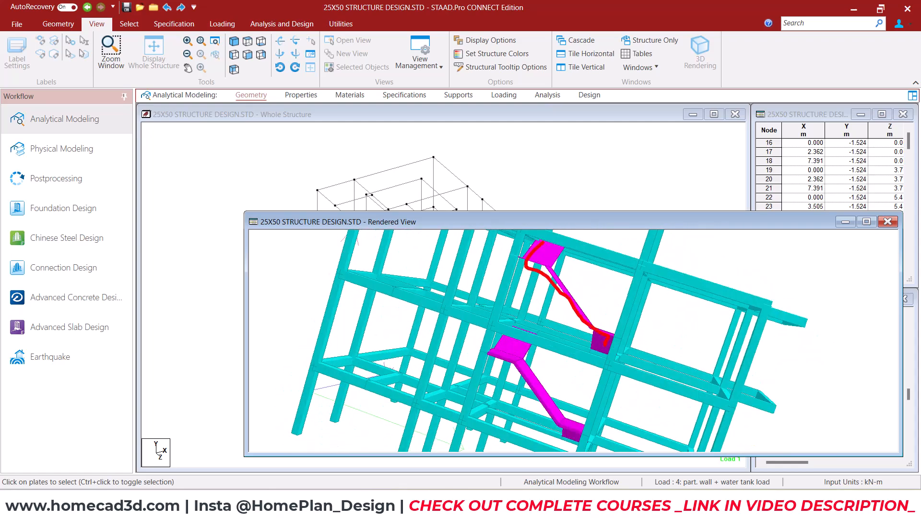
left_click(888, 221)
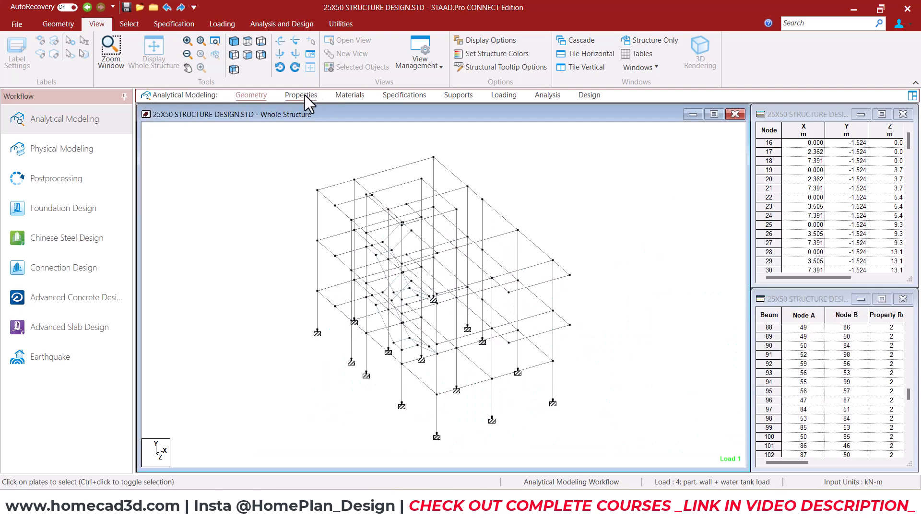
Assign the Plate 0.10 concrete thickness to all staircase plates in the view.
left_click(300, 95)
left_click(763, 294)
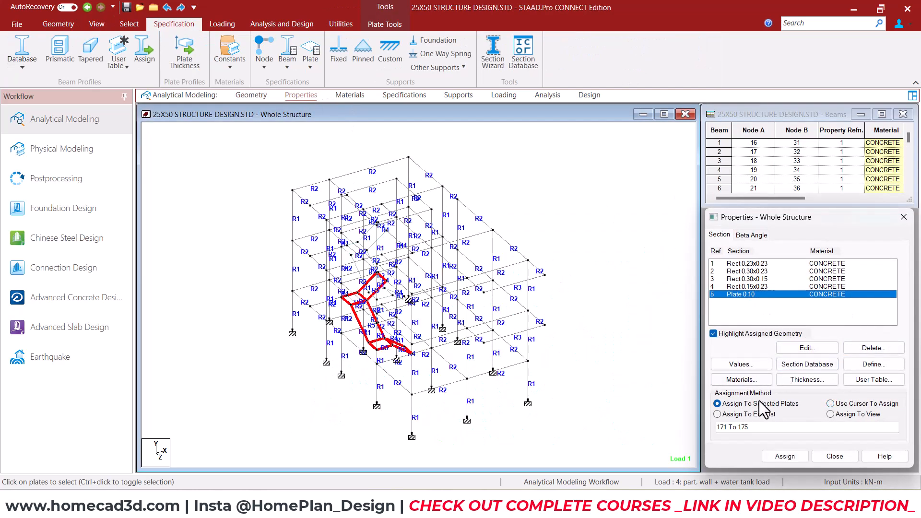
left_click(831, 414)
left_click(796, 456)
left_click(832, 373)
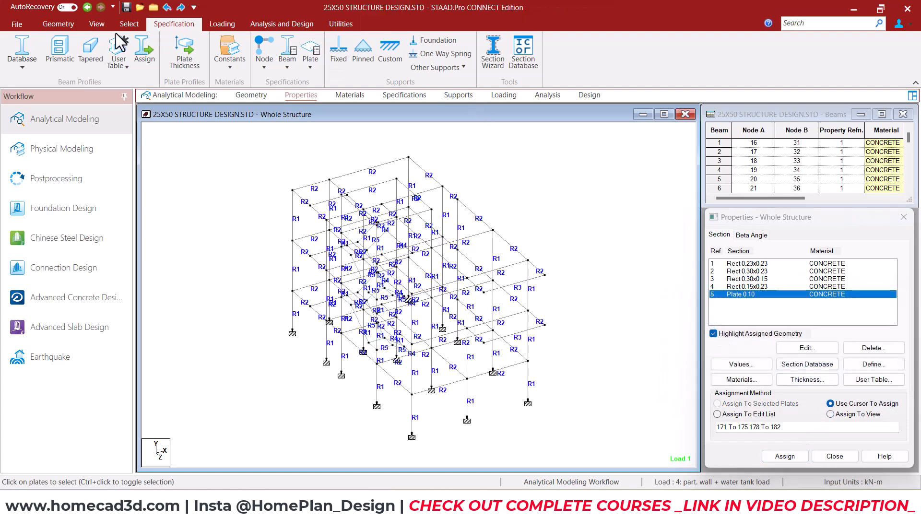
Examine the staircase plates on both floors in an enlarged 3D rendering of the whole structure.
left_click(97, 24)
left_click(149, 50)
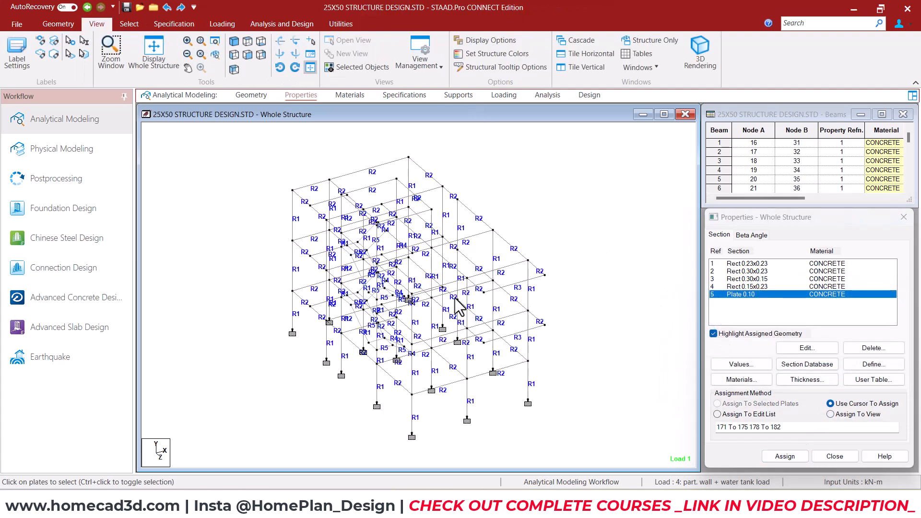
left_click(699, 52)
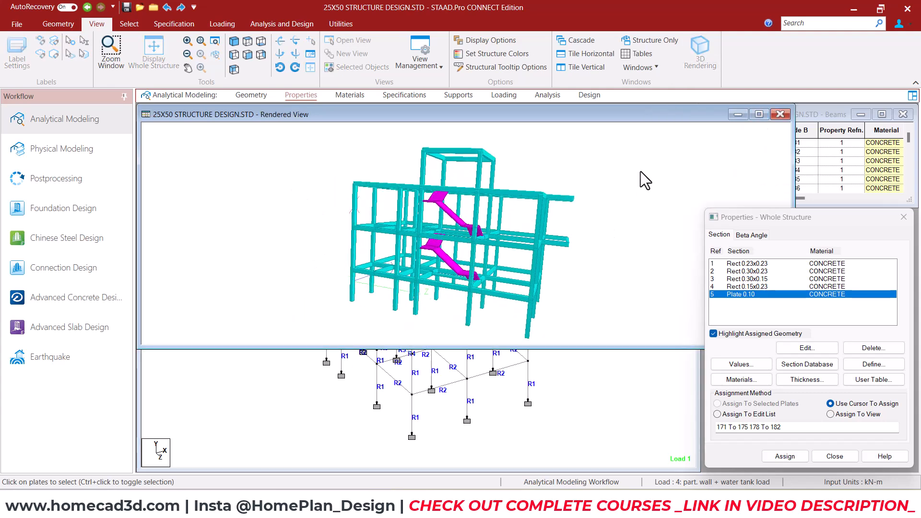
left_click(758, 115)
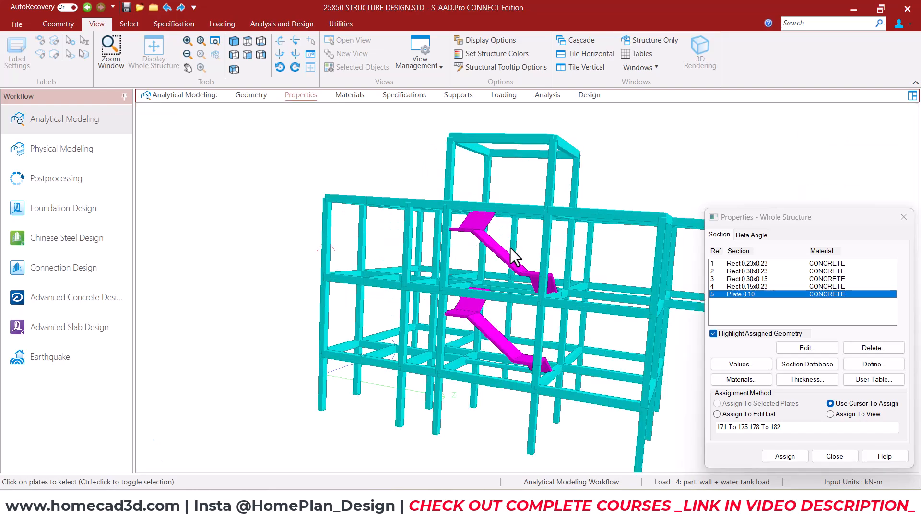
mouse_move(468, 276)
left_mouse_down()
mouse_move(569, 300)
mouse_move(501, 311)
mouse_move(515, 282)
mouse_move(480, 269)
mouse_move(537, 307)
mouse_move(571, 304)
mouse_move(562, 319)
mouse_move(475, 287)
left_mouse_up()
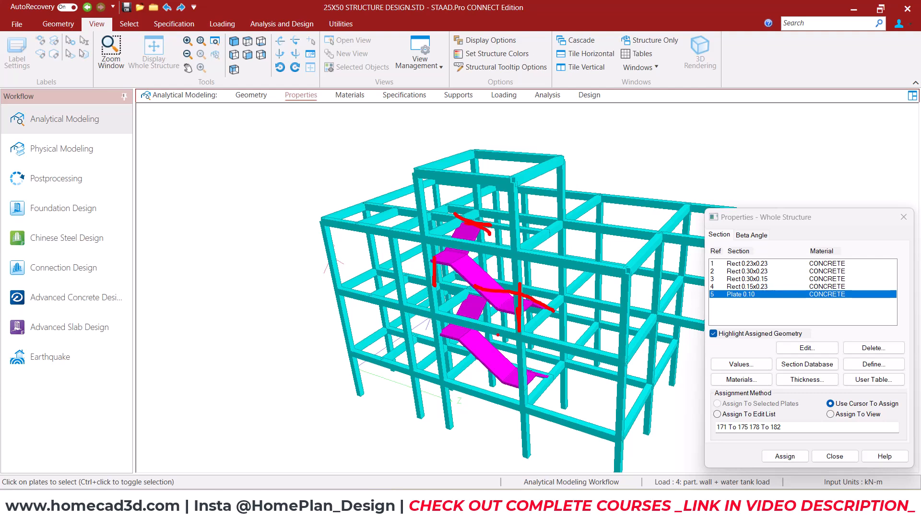
key("Escape")
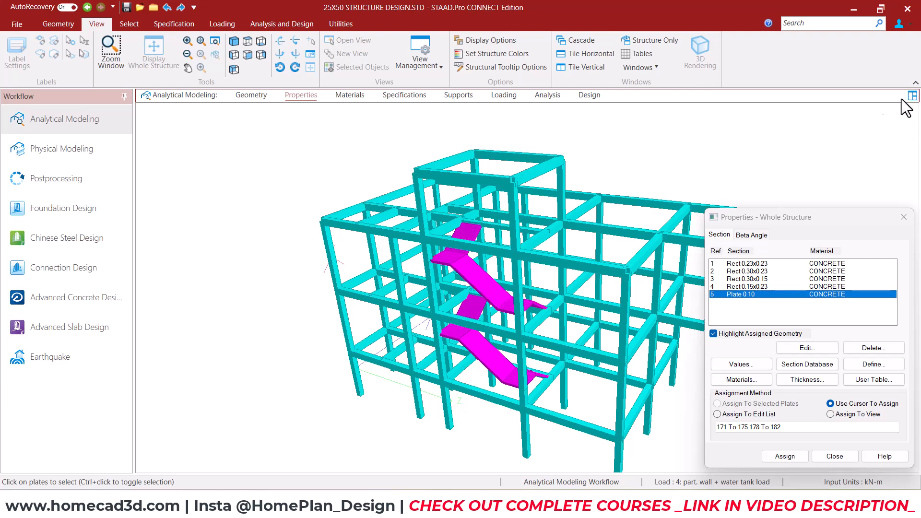
Add a full-plate pressure load of 1 kN/m2 in the Local Z direction to the Stairs dead load case.
left_click(254, 98)
left_click(502, 96)
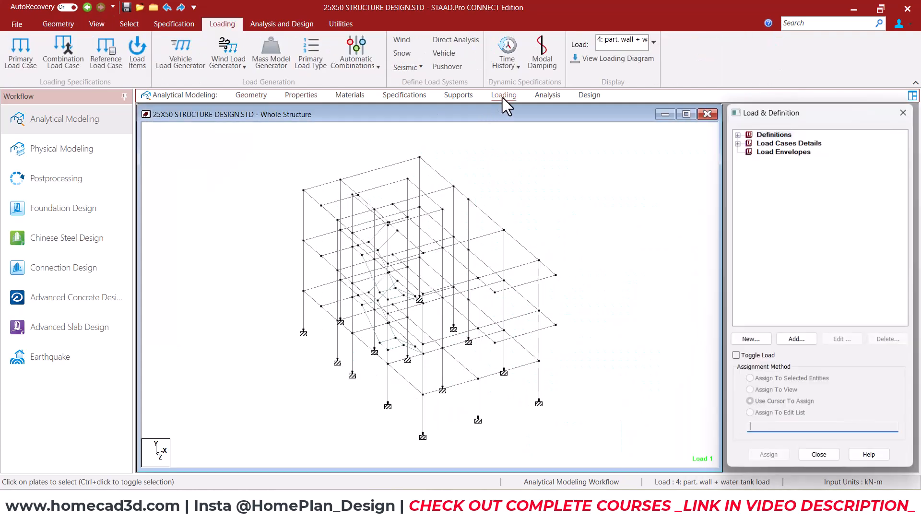
left_click(737, 143)
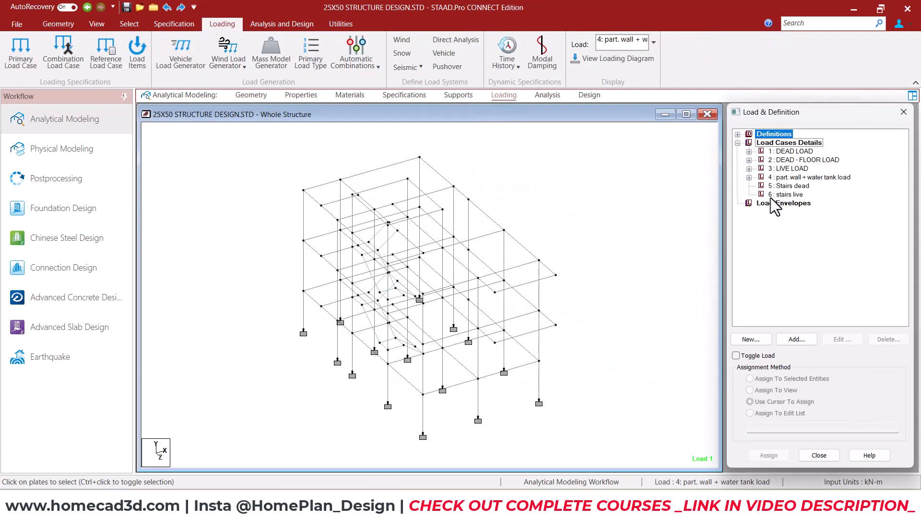
left_click(789, 186)
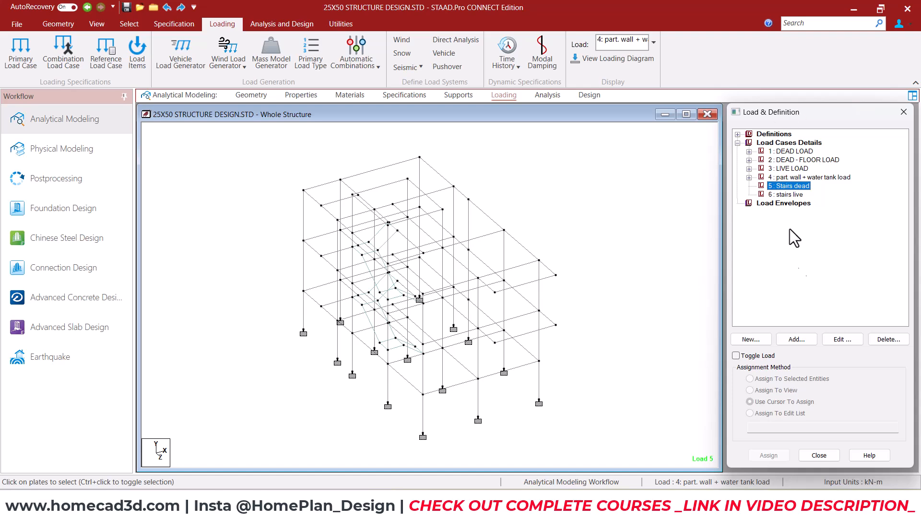
left_click(807, 335)
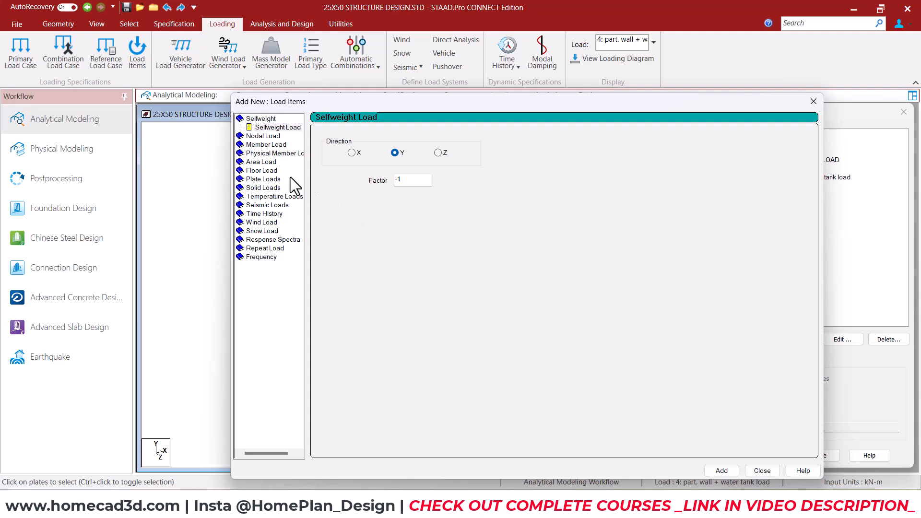
left_click(264, 180)
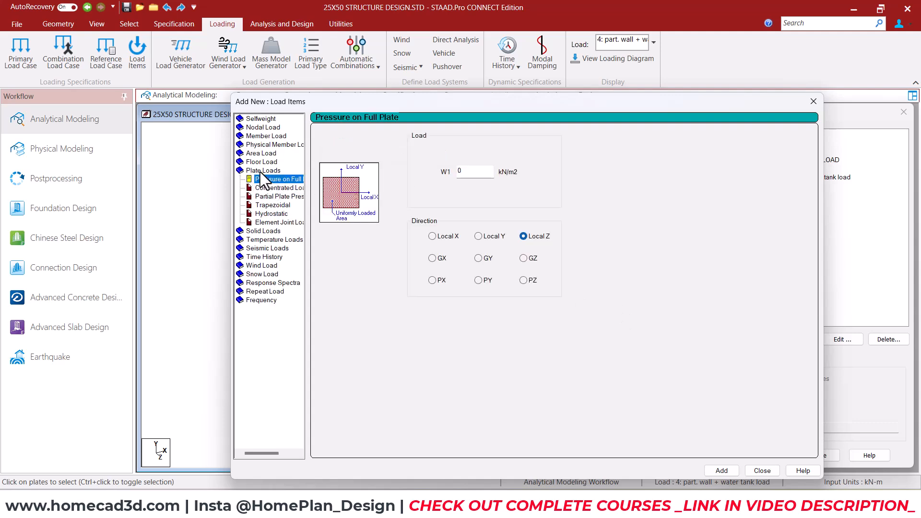
left_click(275, 179)
double_click(479, 168)
left_click(730, 471)
left_click(757, 470)
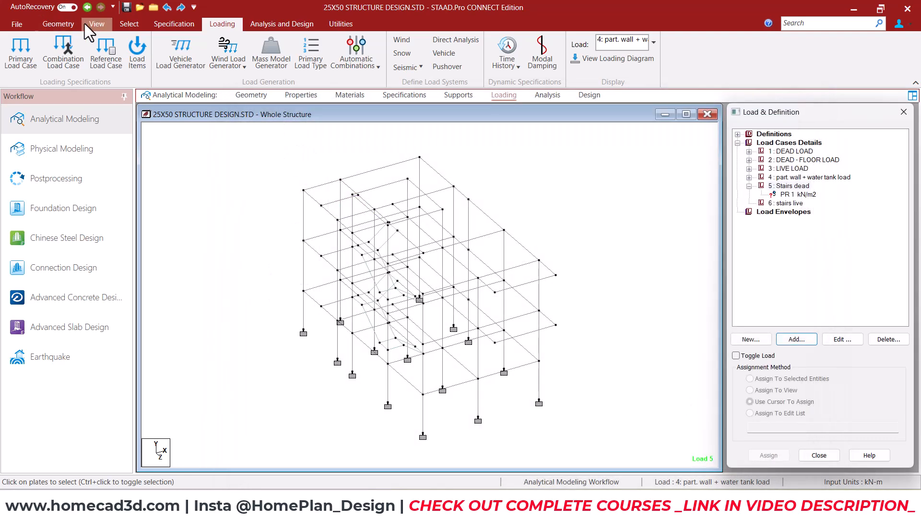
Select all the staircase plates on both floors and open a new view containing only them.
left_click(128, 27)
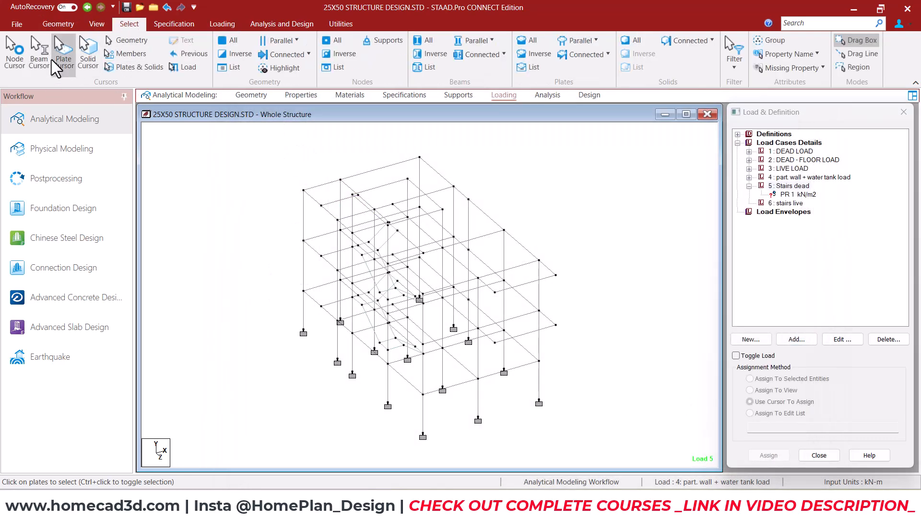
left_click_drag(269, 166, 419, 324)
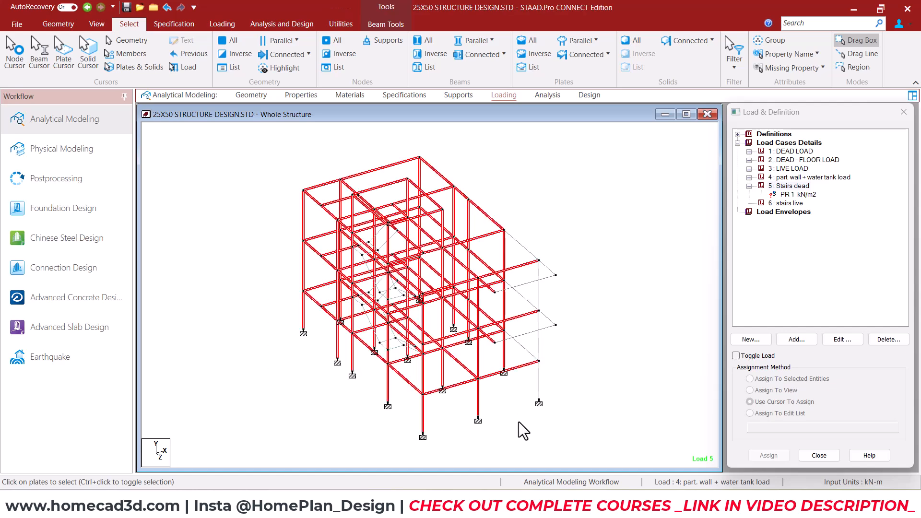
left_click(62, 57)
left_click_drag(243, 193, 523, 406)
right_click(557, 182)
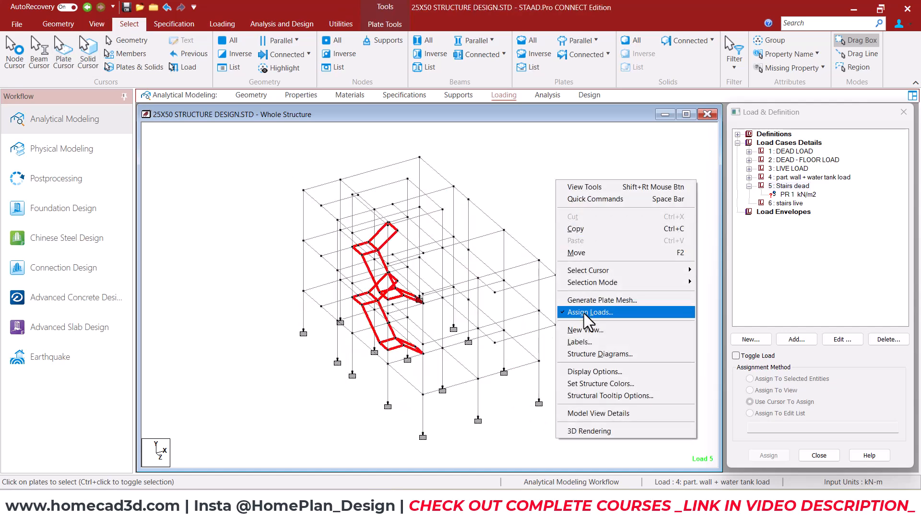
left_click(590, 313)
left_click(608, 281)
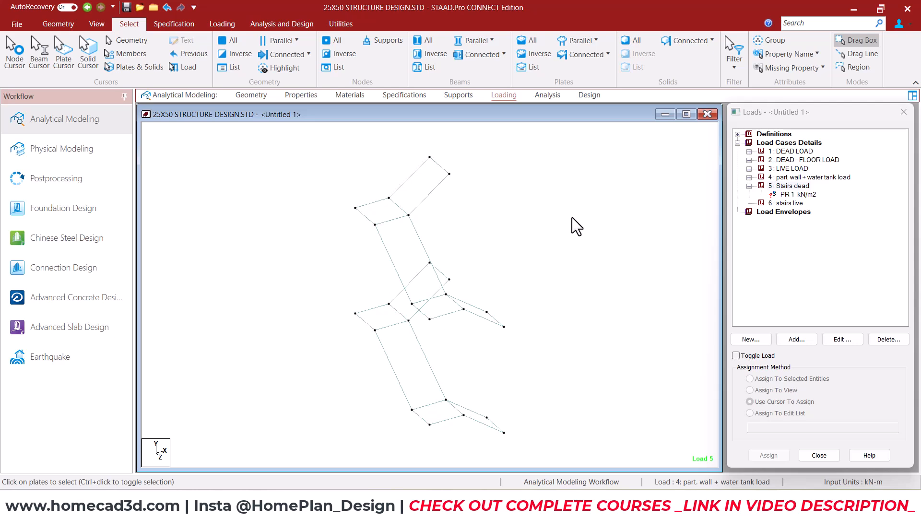
Turn on the plate orientation labels to show the local axes of the staircase plates.
scroll(571, 217, "up", 1)
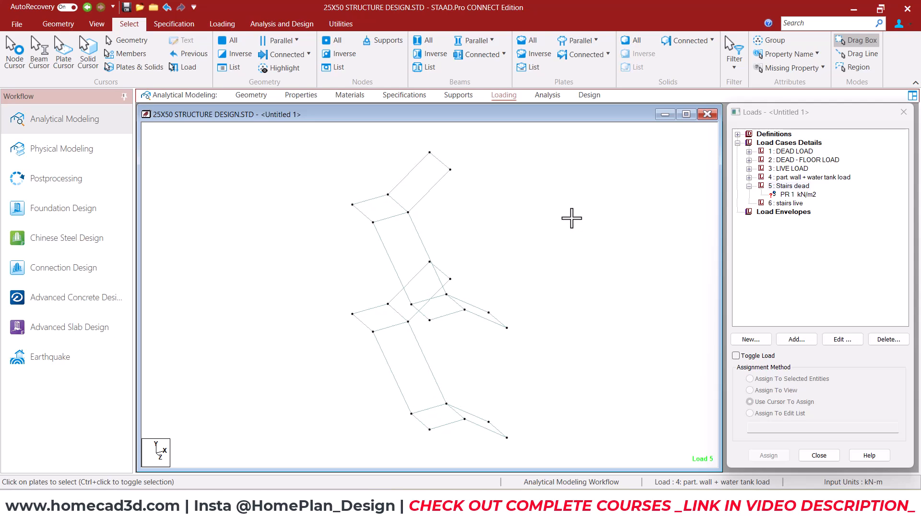
right_click(571, 218)
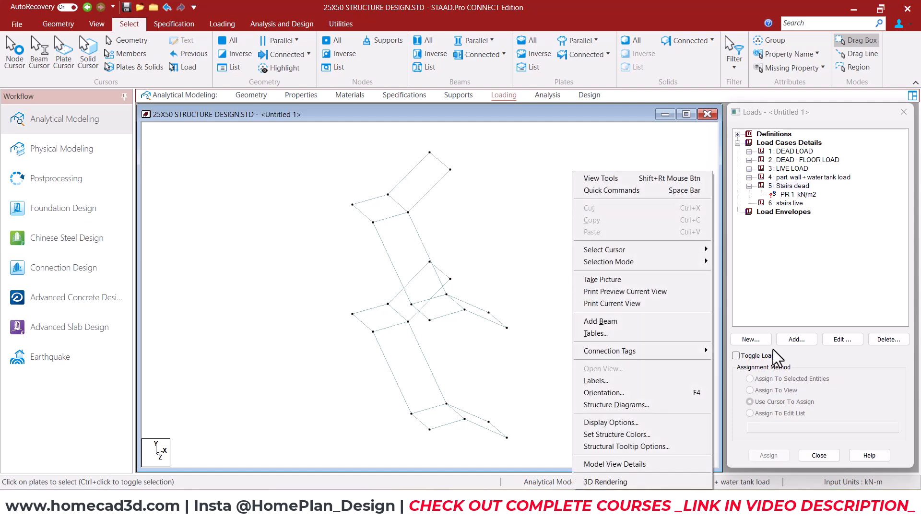
left_click(657, 381)
left_click_drag(426, 72, 577, 79)
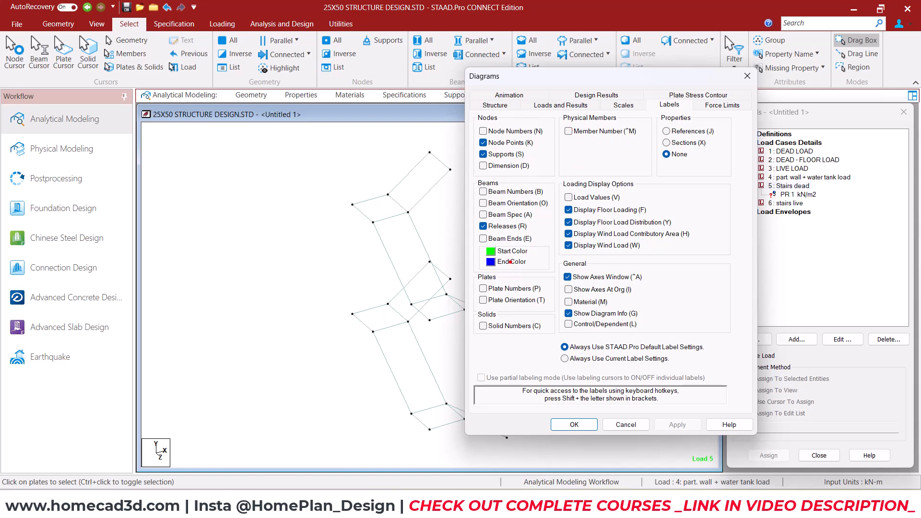
left_click(483, 300)
left_click(575, 425)
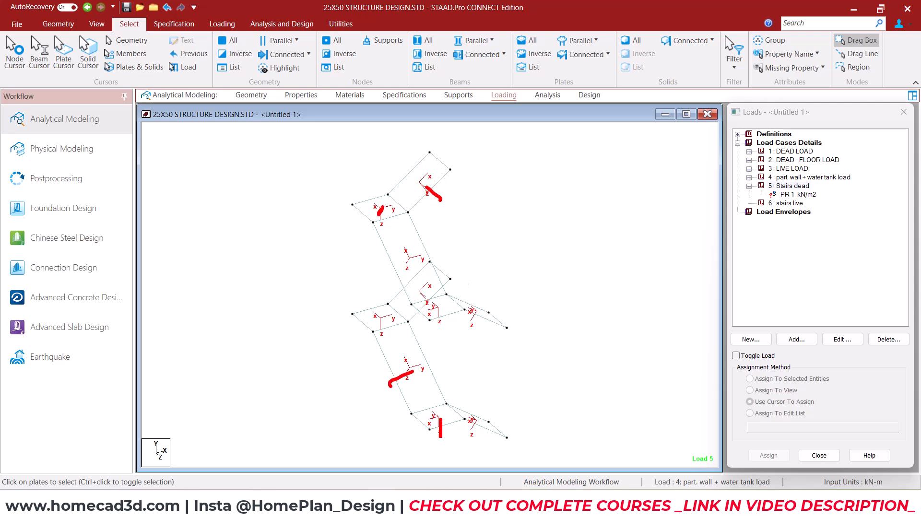
Assign the 1 kN/m2 pressure load of the Stairs dead case to all plates in the view.
double_click(787, 195)
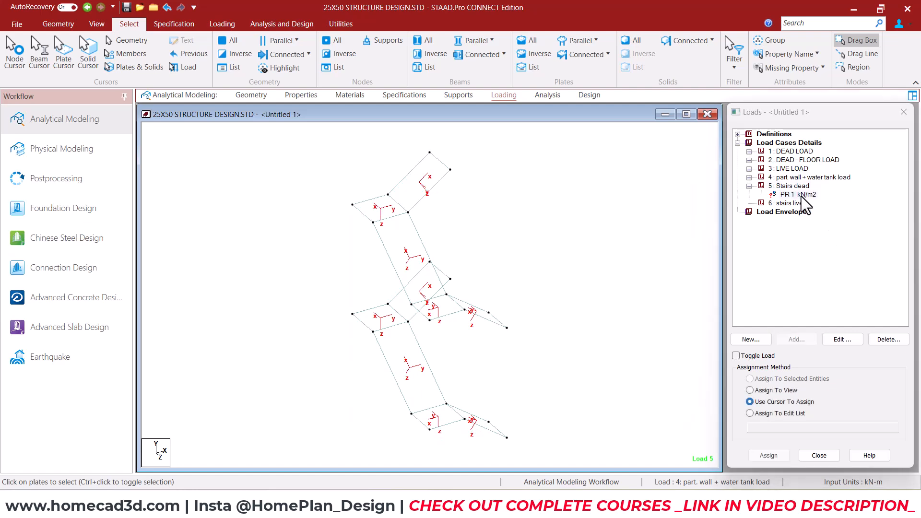
left_click(644, 405)
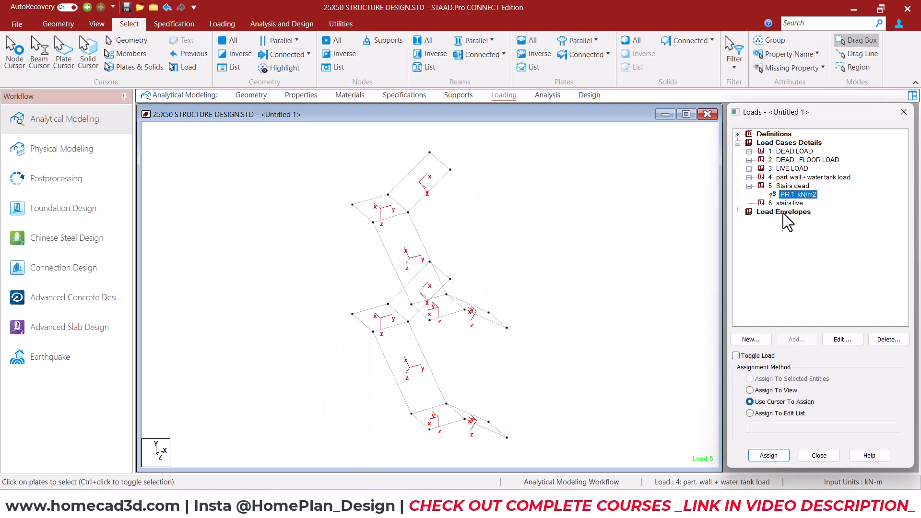
left_click(773, 430)
left_click(750, 390)
left_click(769, 456)
left_click(826, 320)
Set the pressure load display scale to 0.003 N/mm2 per m, with scale changes applied immediately.
scroll(481, 311, "up", 4)
scroll(483, 322, "up", 5)
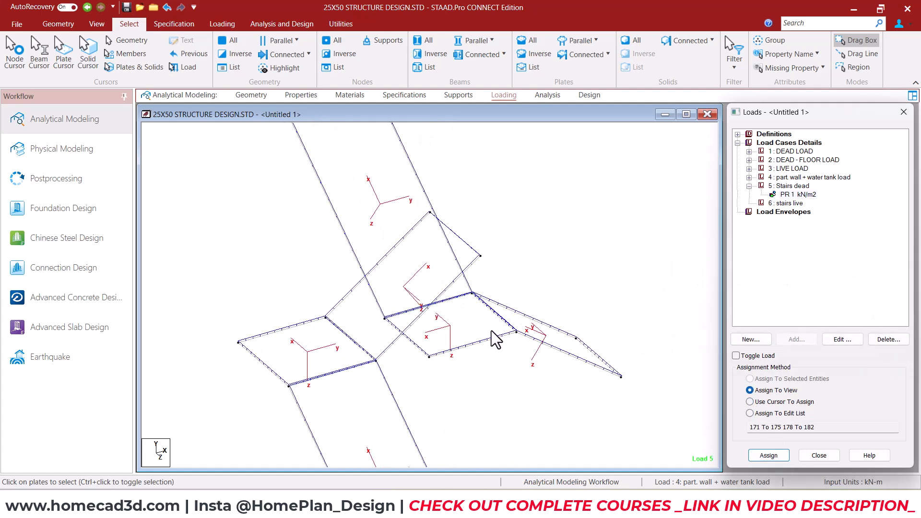
scroll(518, 355, "up", 1)
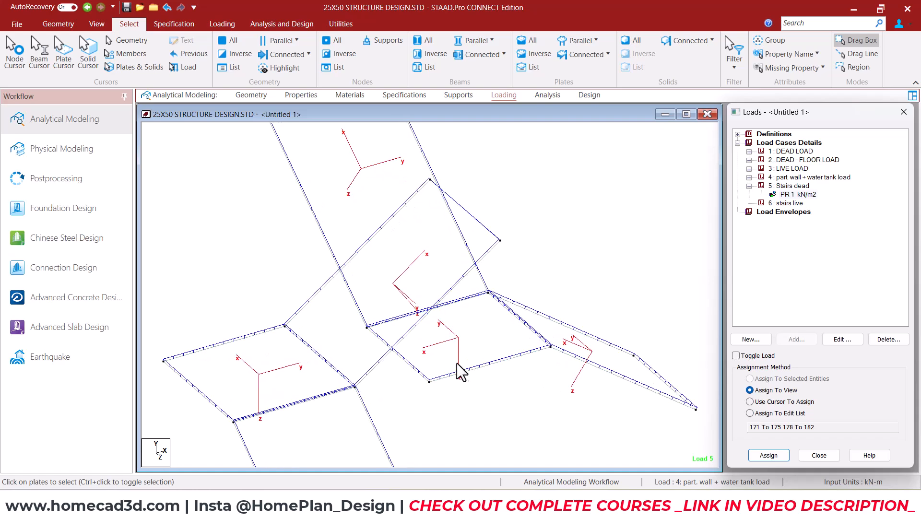
scroll(442, 398, "up", 2)
scroll(458, 398, "up", 1)
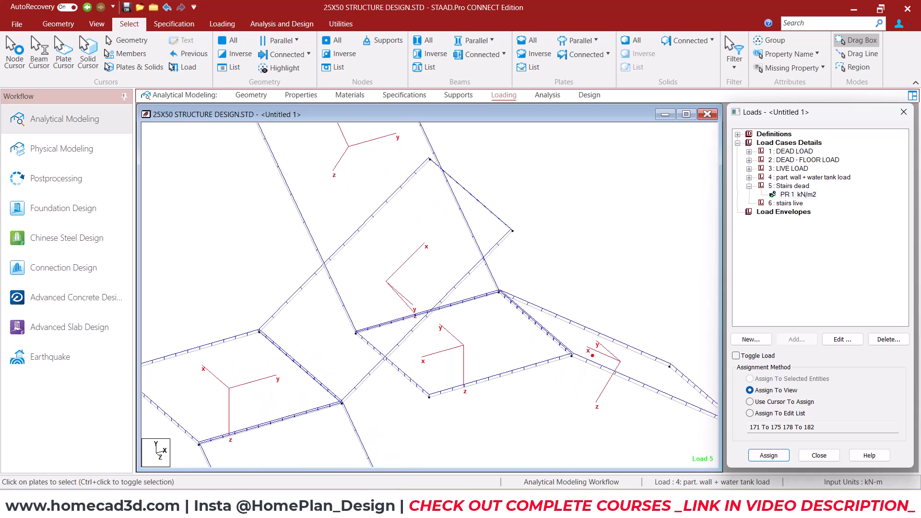
right_click(564, 216)
left_click(613, 383)
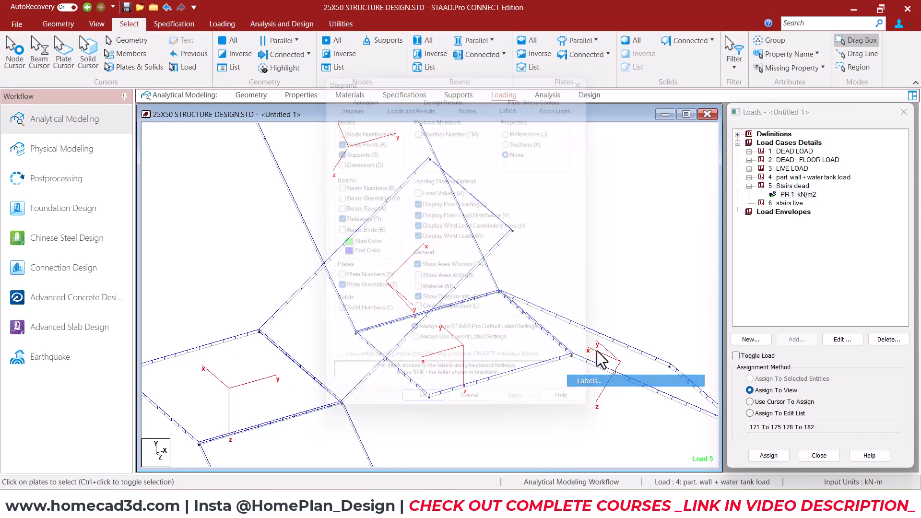
left_click(474, 97)
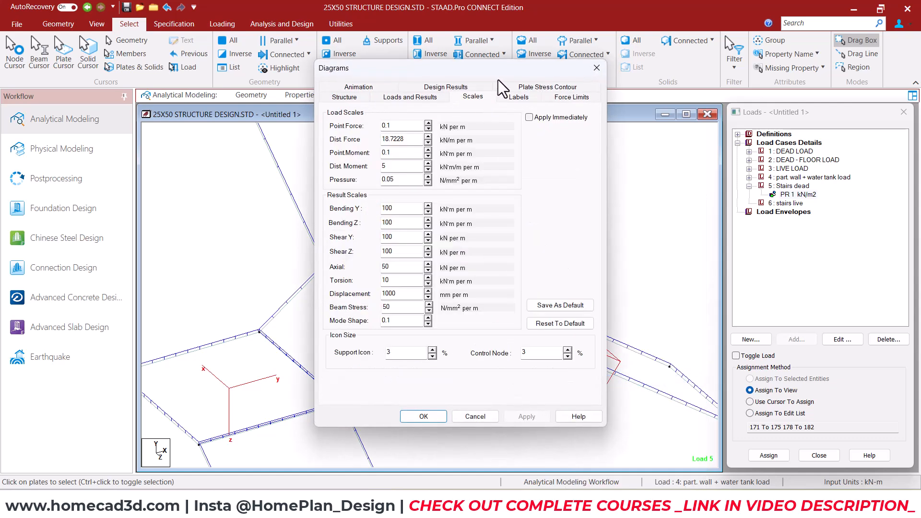
left_click_drag(501, 70, 765, 87)
left_click(792, 134)
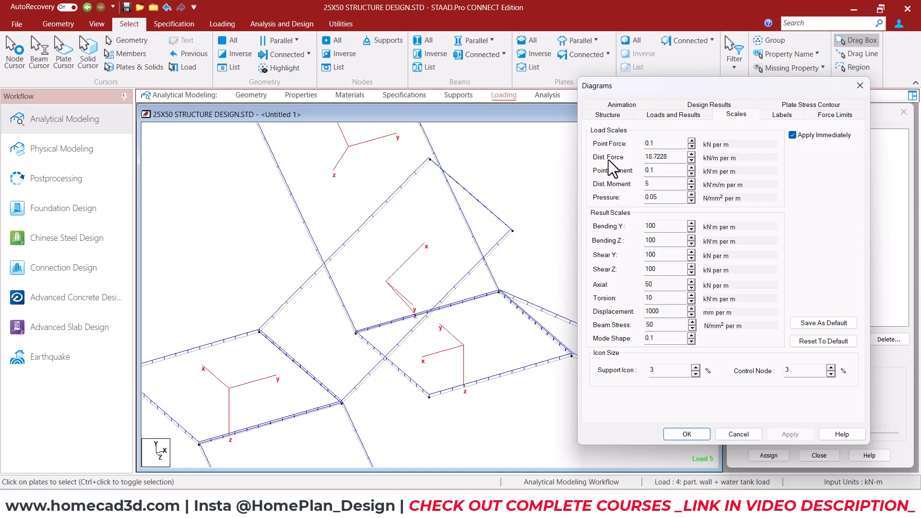
left_click(691, 194)
left_click(691, 194)
left_click(691, 194)
left_click(692, 200)
left_click(691, 200)
left_click(691, 200)
left_click(692, 200)
left_click(691, 200)
left_click(691, 200)
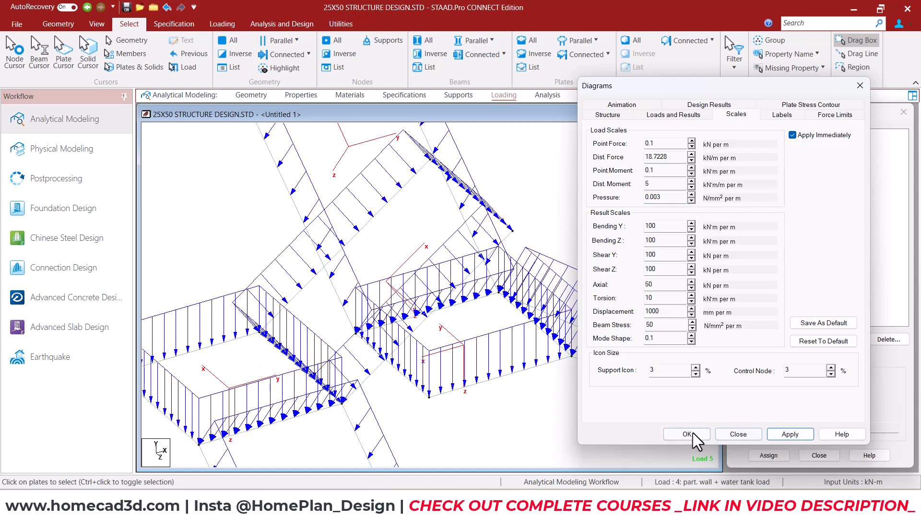
left_click(689, 434)
scroll(520, 328, "down", 3)
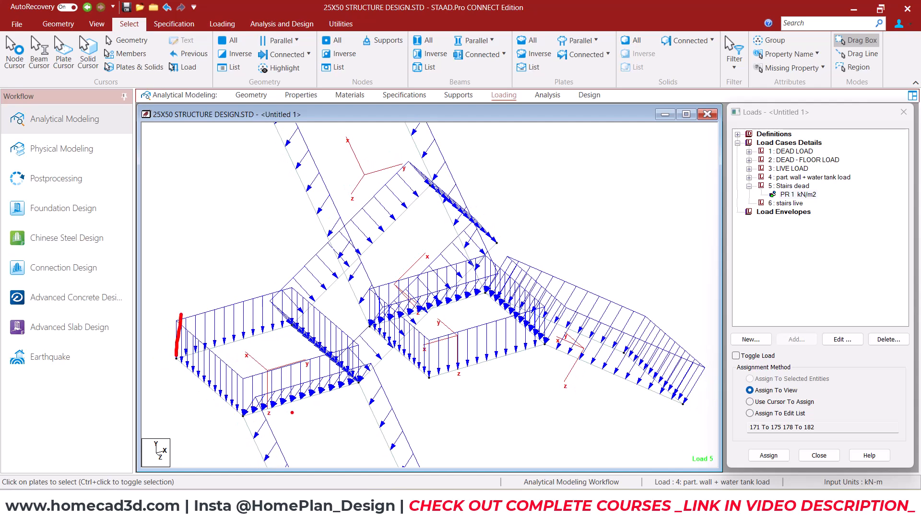
Add a full-plate pressure load of 3 kN/m2 in the Local Z direction to the stairs live load case.
left_click(787, 203)
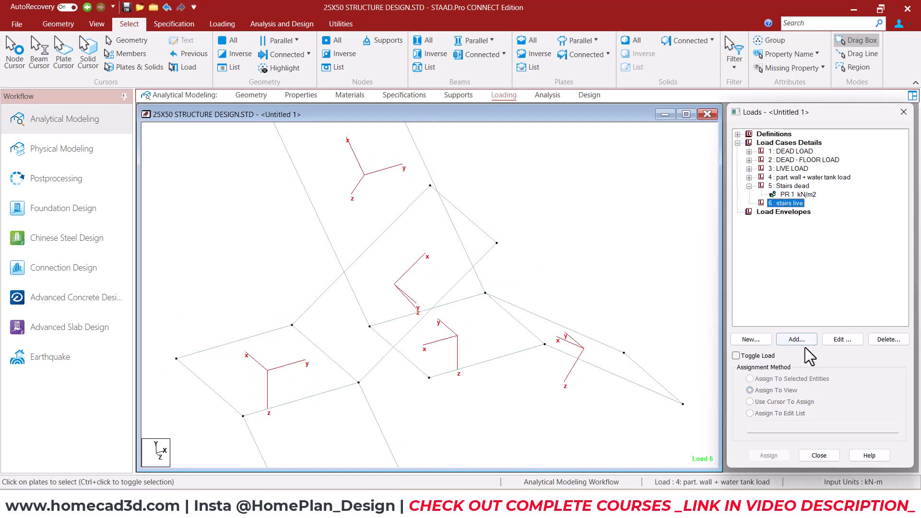
left_click(800, 340)
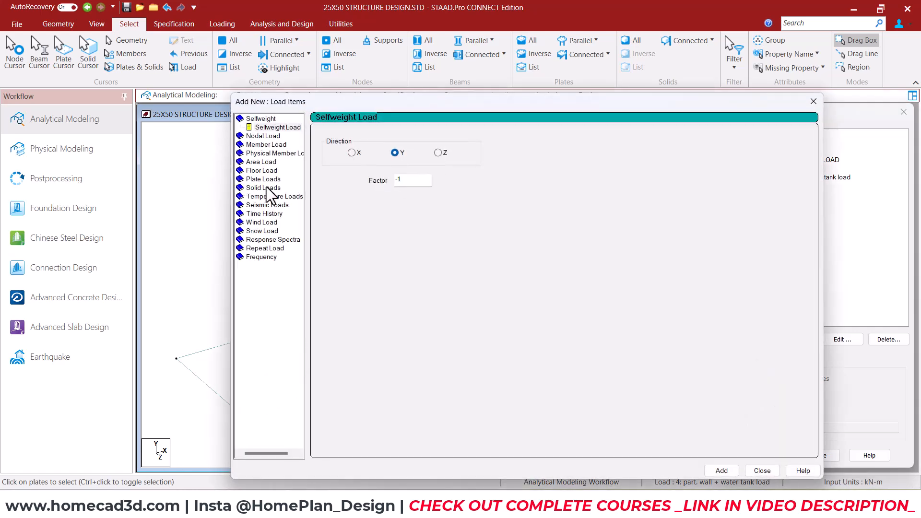
left_click(263, 179)
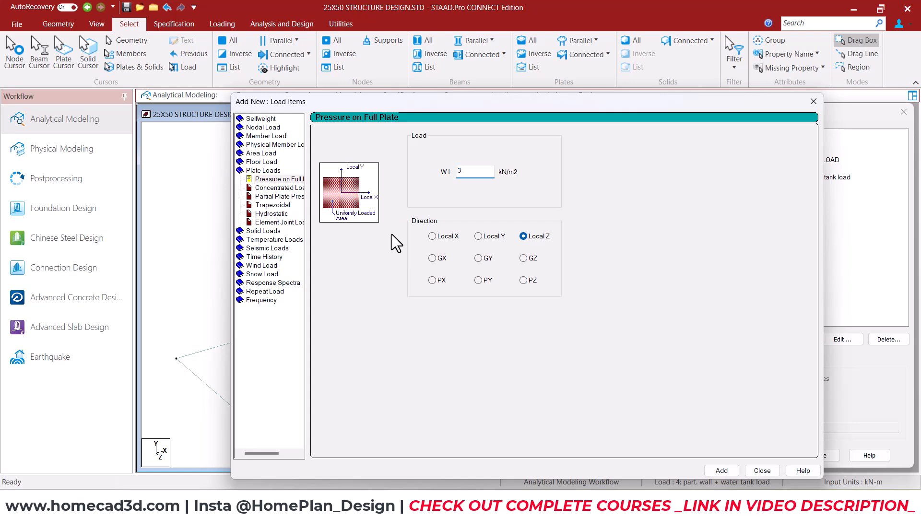
left_click(722, 472)
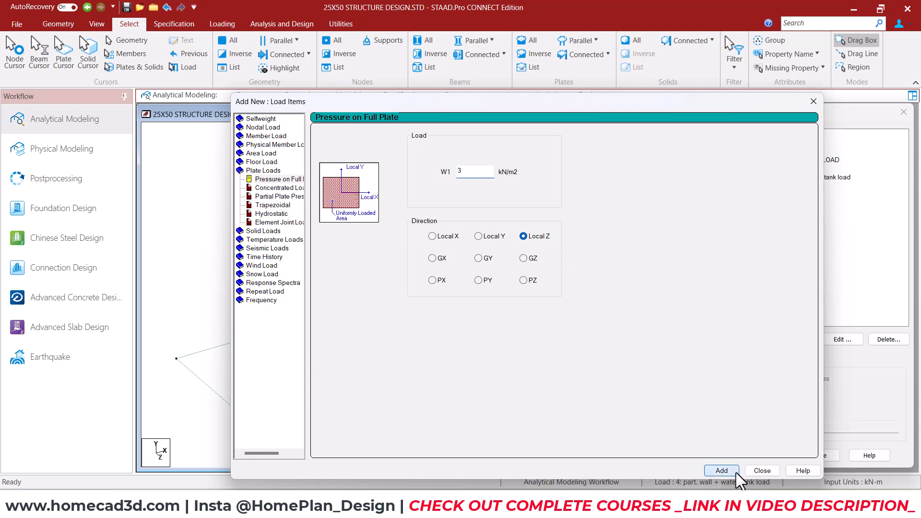
left_click(763, 471)
Assign the 3 kN/m2 pressure load of the stairs live case to all plates in the view.
left_click(786, 212)
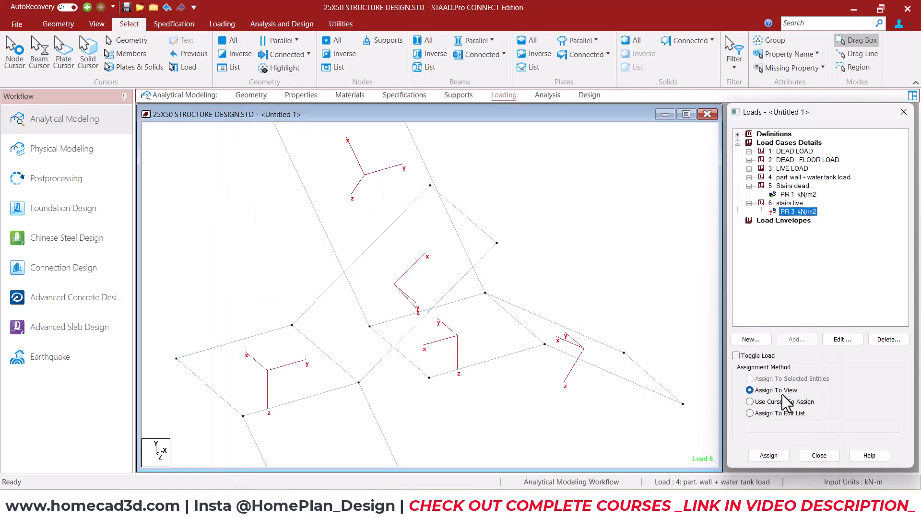
left_click(769, 456)
left_click(827, 319)
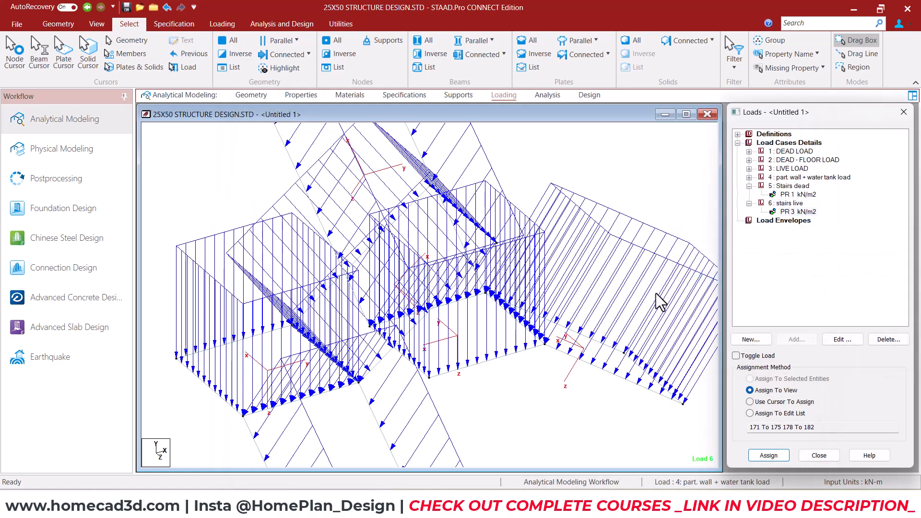
Display the whole structure with the 1 kN/m2 pressure load of the Stairs dead case shown on the staircase.
scroll(418, 311, "down", 3)
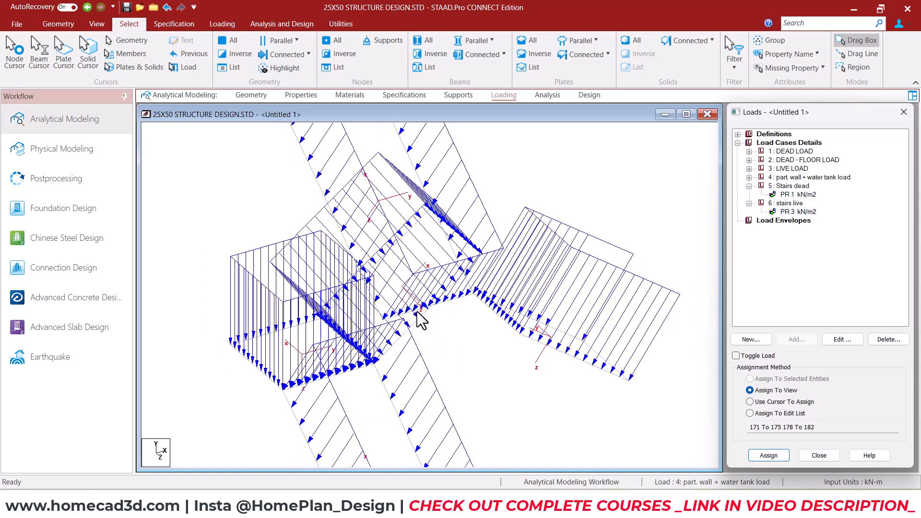
scroll(424, 323, "down", 3)
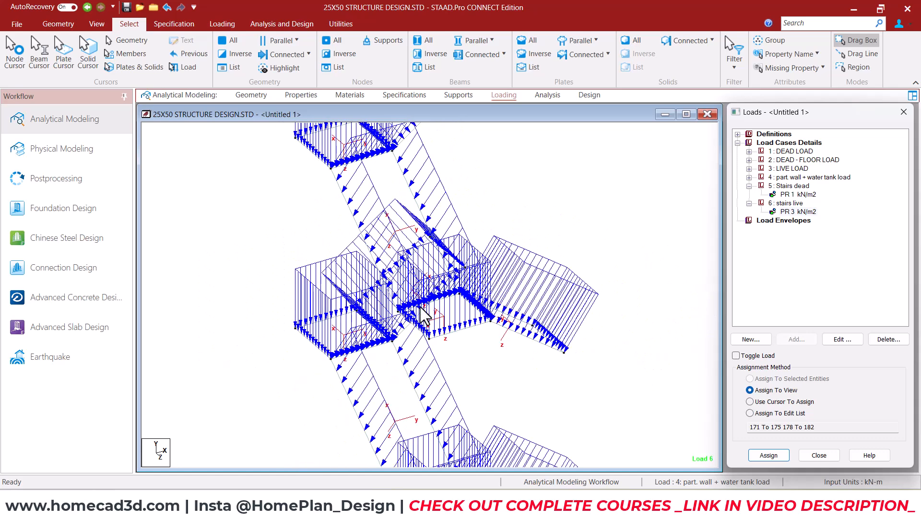
left_click(97, 24)
left_click(152, 50)
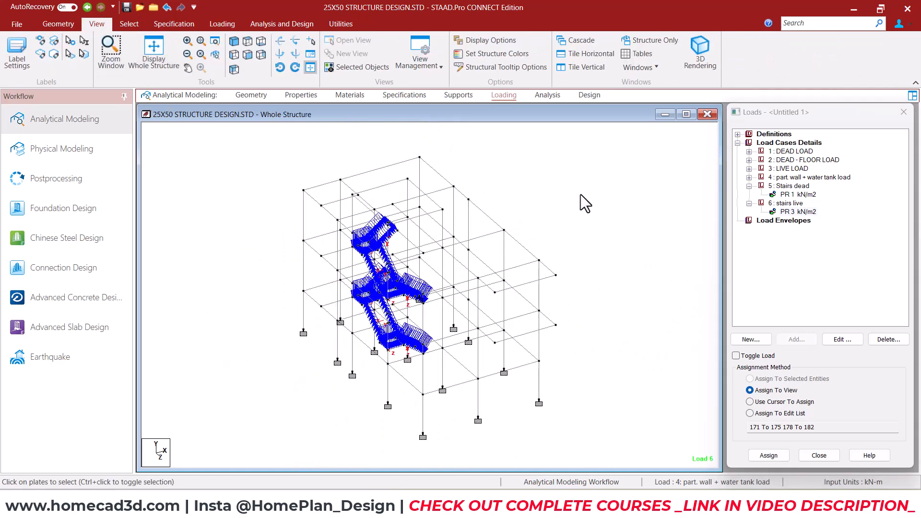
left_click(793, 193)
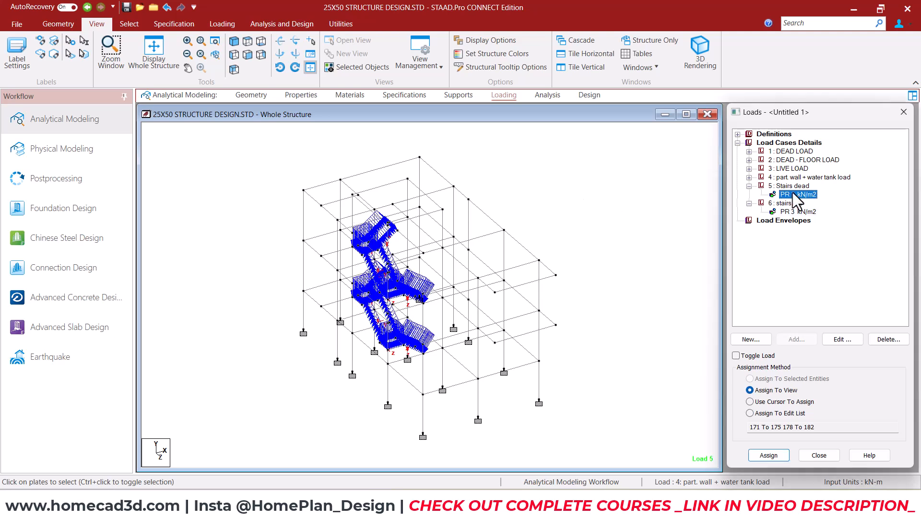
Switch to AutoCAD and look over the beam plans and stair area of the 25X50 PLANING drawing.
left_click(593, 217)
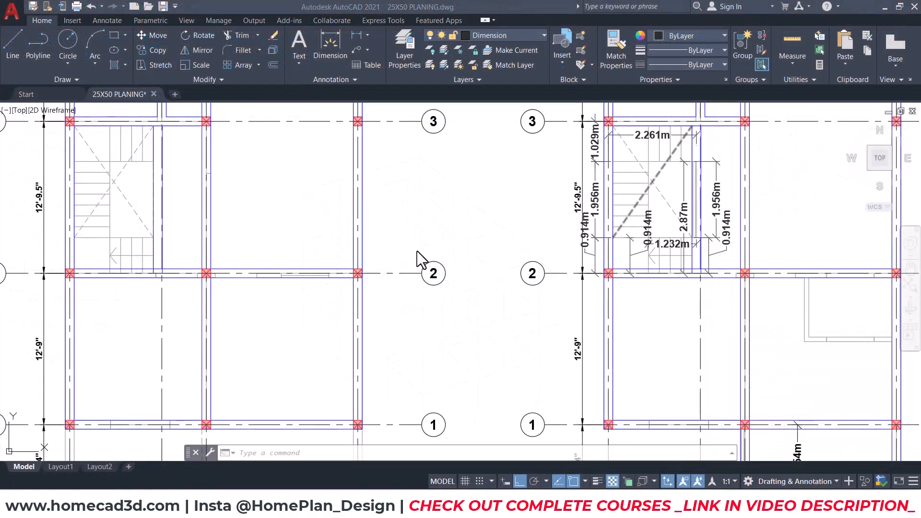
scroll(416, 251, "down", 5)
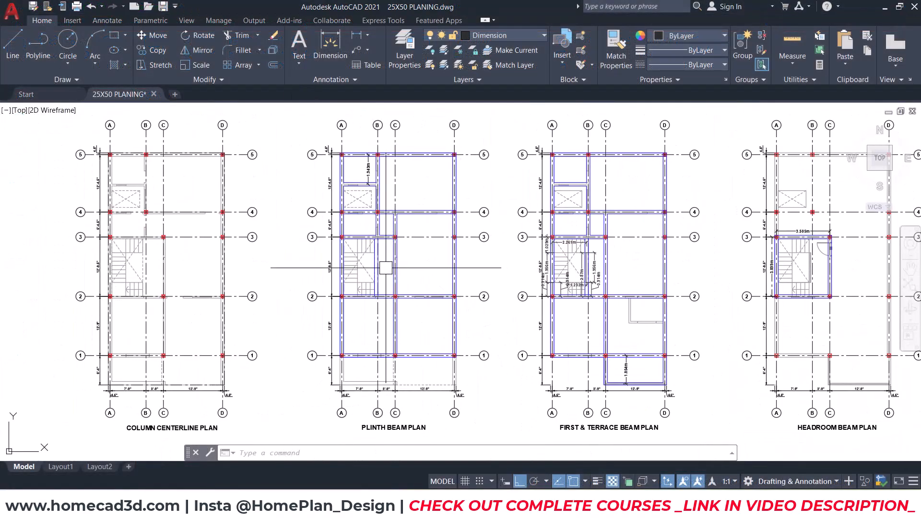
scroll(421, 264, "up", 4)
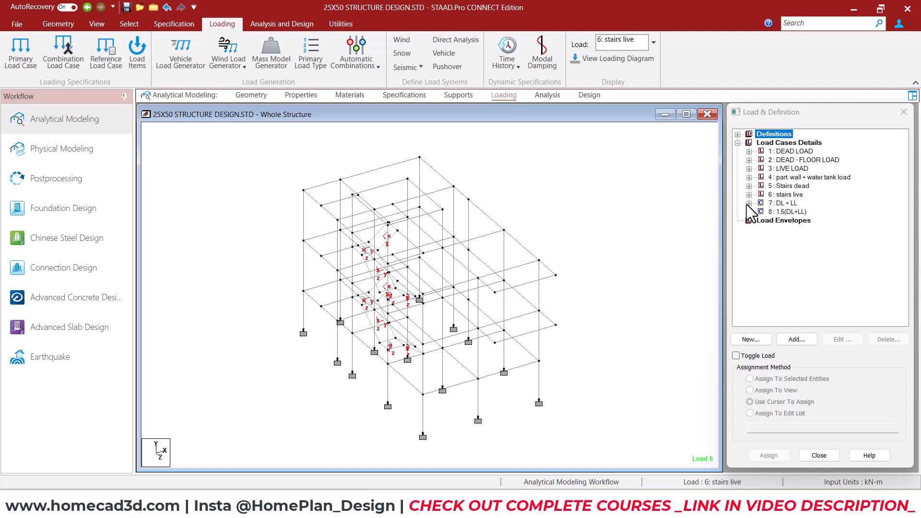
Review the DL + LL combination factors and the pressure loads of the Stairs dead and stairs live cases in STAAD.Pro.
left_click(749, 203)
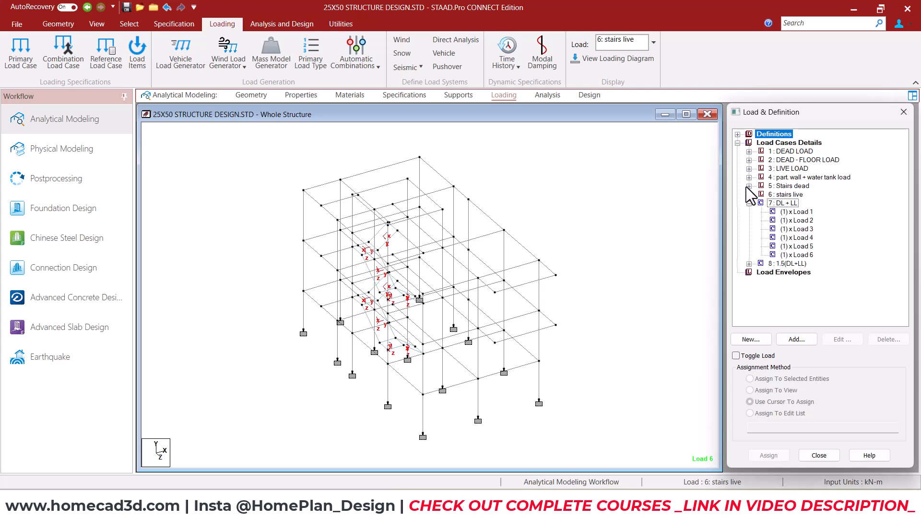
left_click(749, 185)
left_click(796, 194)
left_click(749, 203)
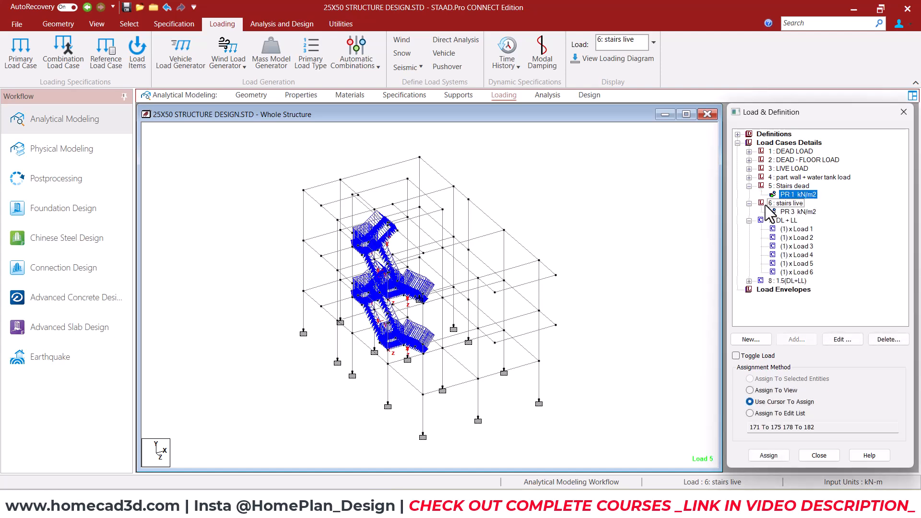
left_click(787, 211)
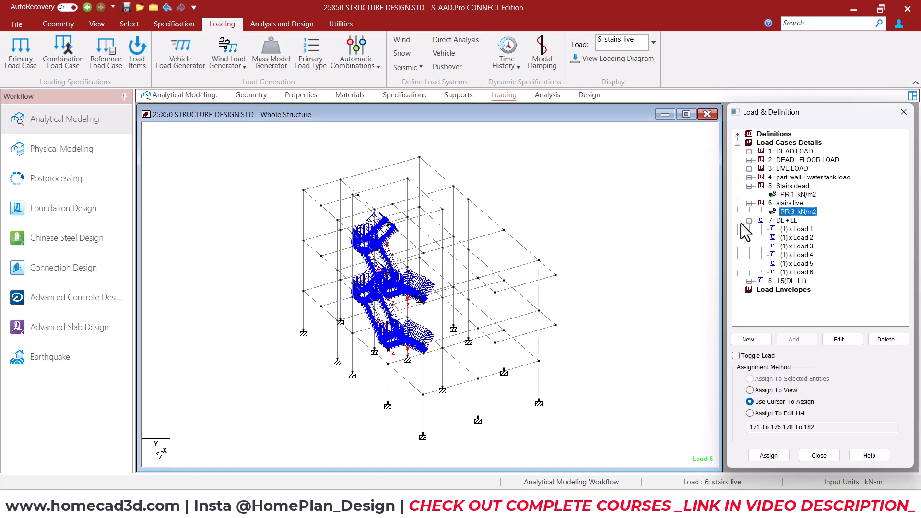
Examine the staircase bay in plan, displaying the floor load entries of the DEAD - FLOOR LOAD case over it.
left_click(96, 24)
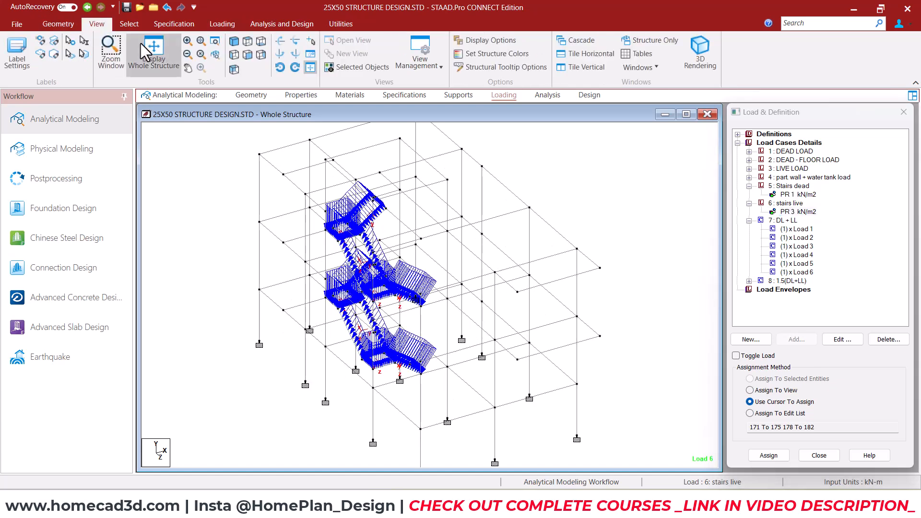
left_click(247, 41)
left_click_drag(396, 242, 424, 334)
left_click_drag(398, 242, 424, 337)
left_click(749, 160)
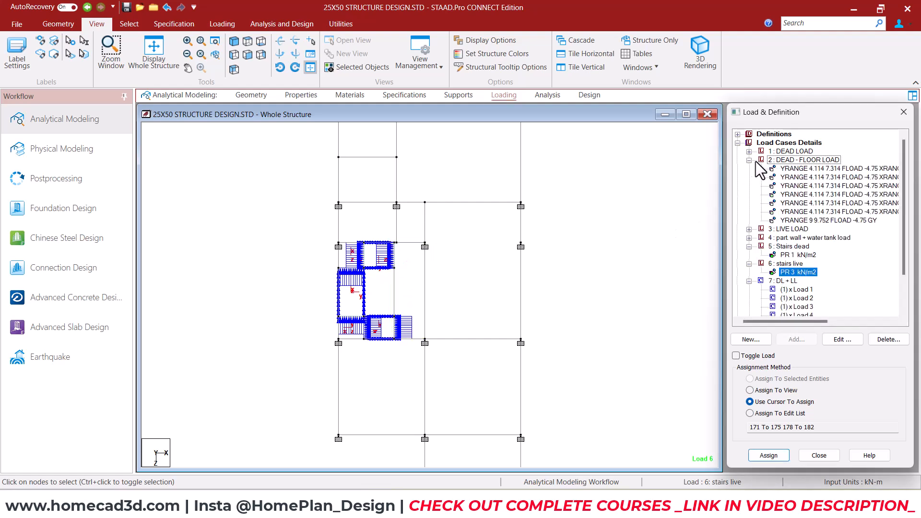
left_click(790, 168)
left_click(792, 177)
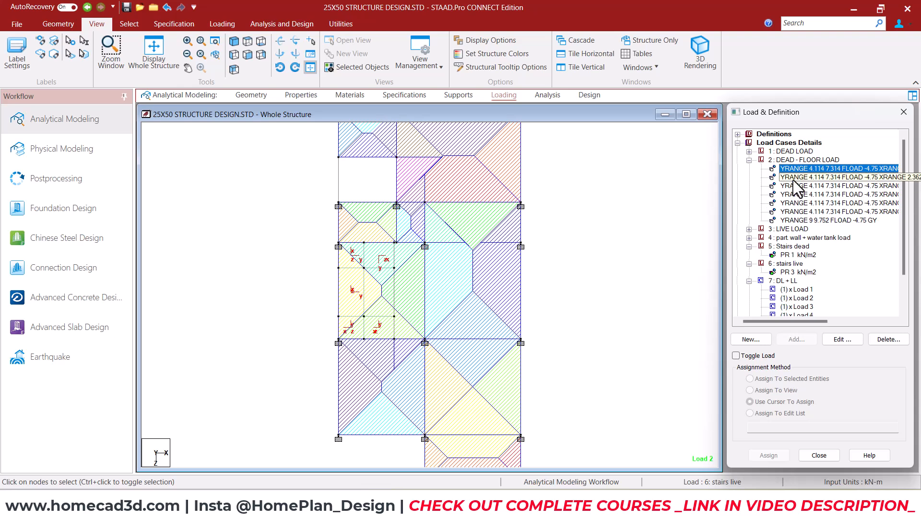
mouse_move(423, 241)
left_mouse_down()
mouse_move(400, 301)
mouse_move(410, 327)
left_mouse_up()
key("Escape")
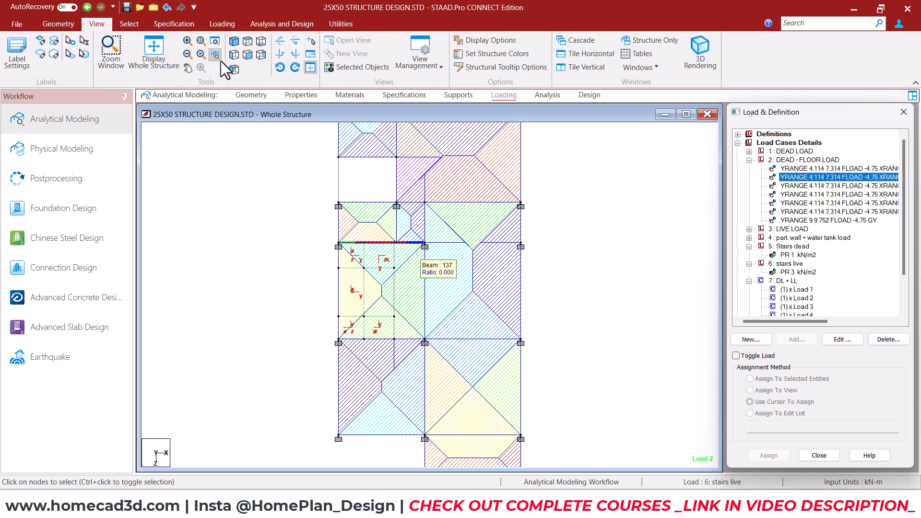
Select the beams and columns from plinth to terrace level in elevation and open them in a new view.
left_click(247, 56)
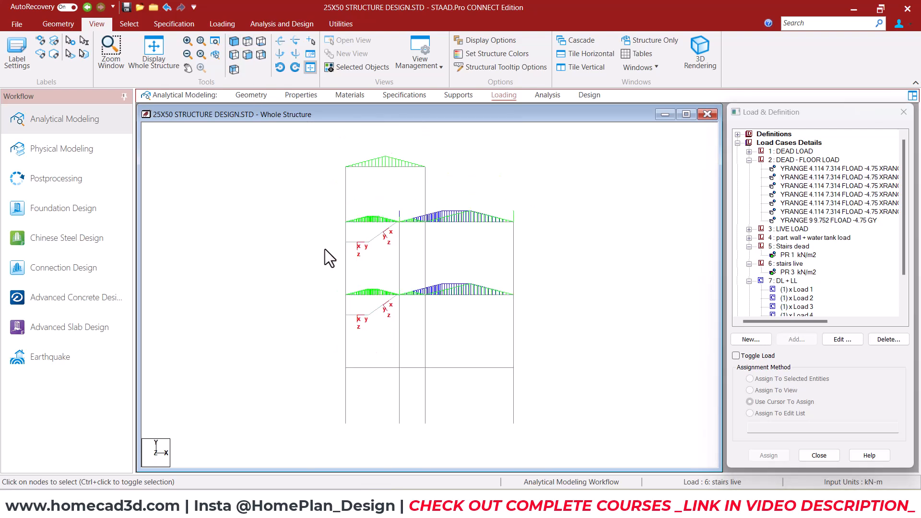
left_click_drag(573, 356, 588, 366)
right_click(580, 309)
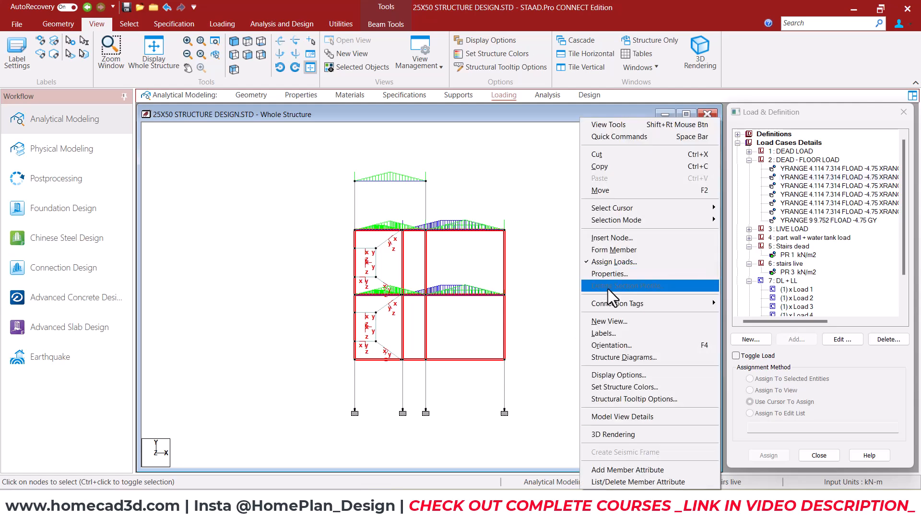
left_click(627, 322)
left_click(600, 280)
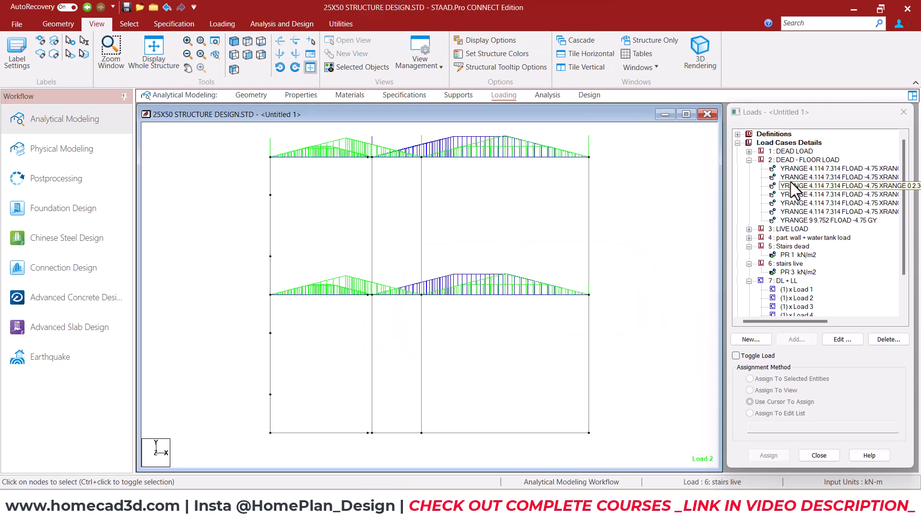
Examine the dead floor load distribution around the staircase bay in plan and isometric views of the isolated members.
left_click(247, 41)
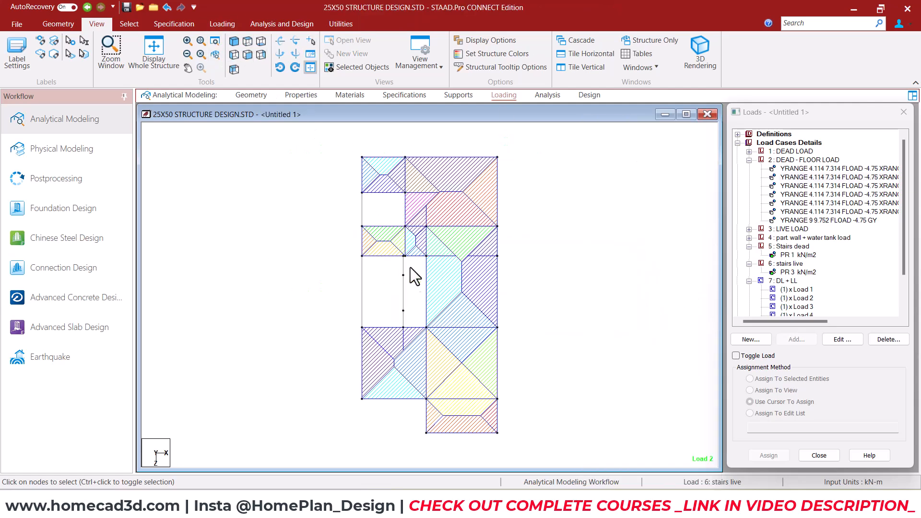
scroll(403, 289, "up", 3)
left_click_drag(405, 305, 429, 333, "ctrl")
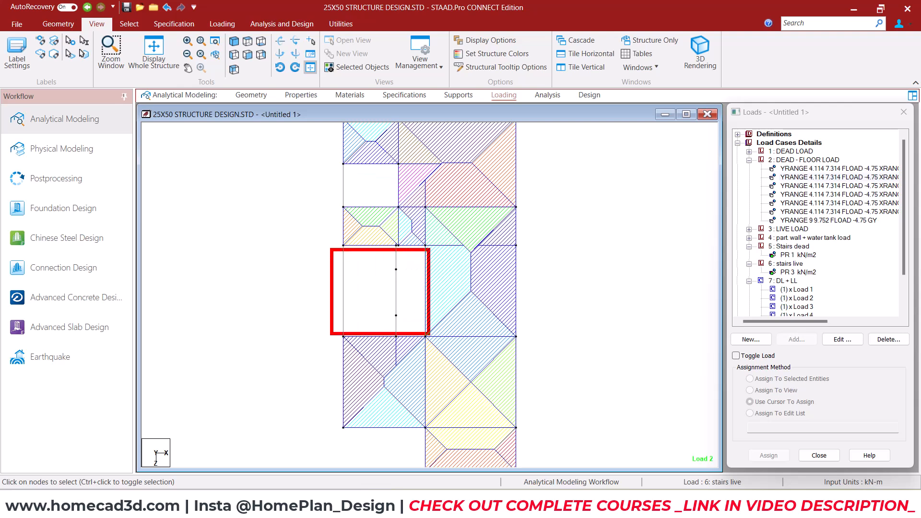
key("Escape")
mouse_move(370, 326)
left_mouse_down()
mouse_move(391, 326)
mouse_move(375, 262)
mouse_move(379, 302)
left_mouse_up()
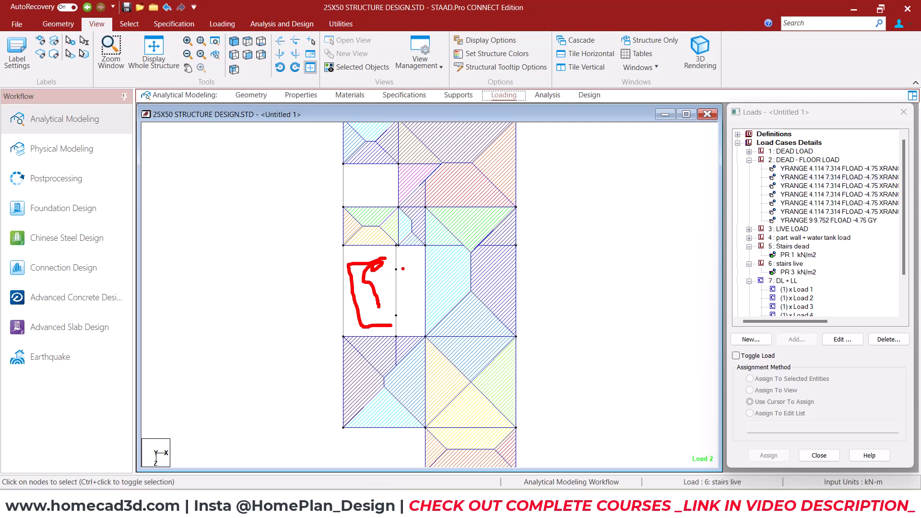
left_click_drag(394, 245, 424, 338, "ctrl")
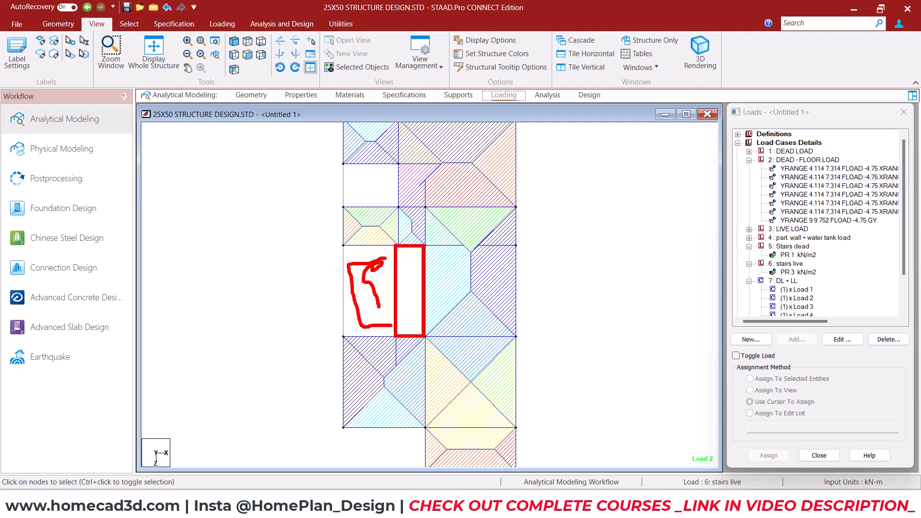
key("Escape")
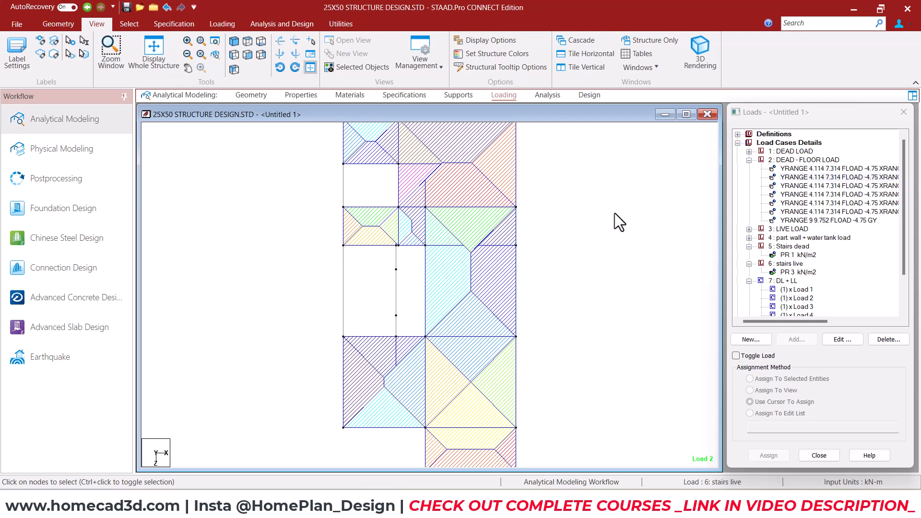
left_click(234, 42)
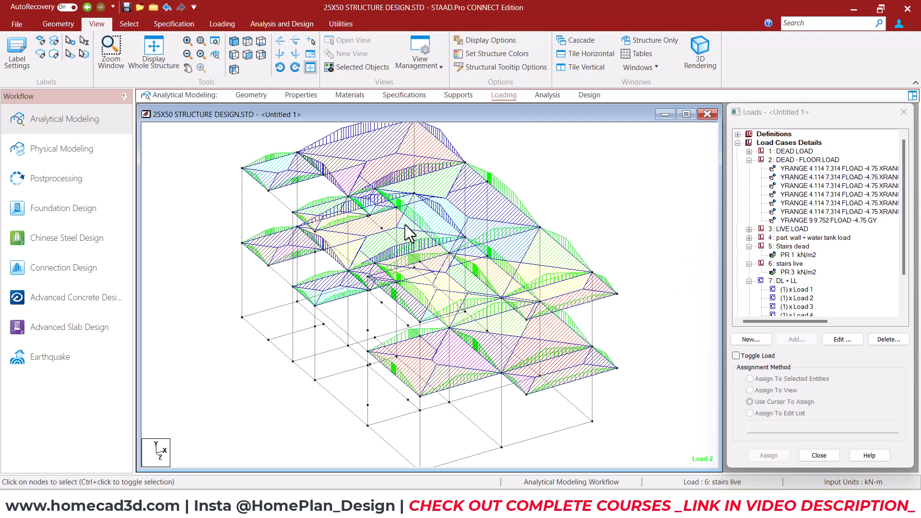
key("ctrl+2")
left_click_drag(372, 286, 400, 308)
left_click_drag(382, 224, 409, 247)
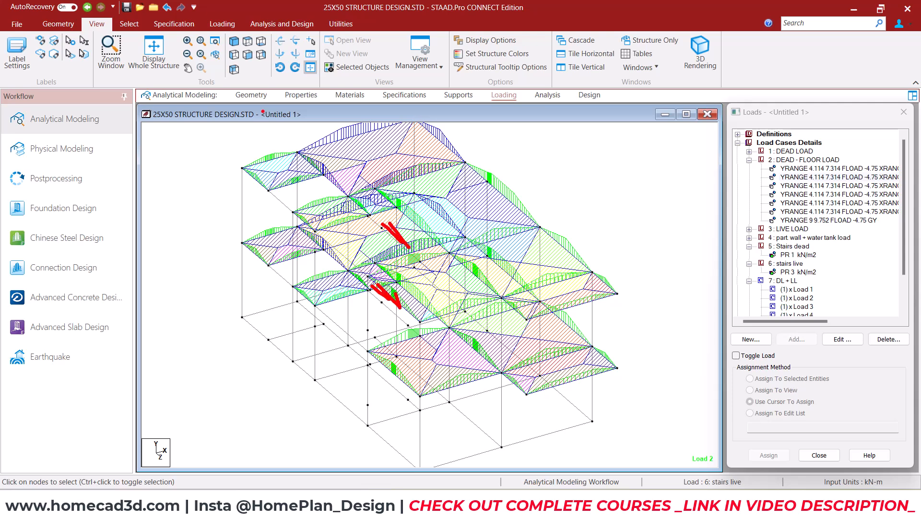
key("Escape")
Start a new floor load item for the Stairs dead case with a pressure of -4.75 kN/m2 in Global Y.
left_click(796, 161)
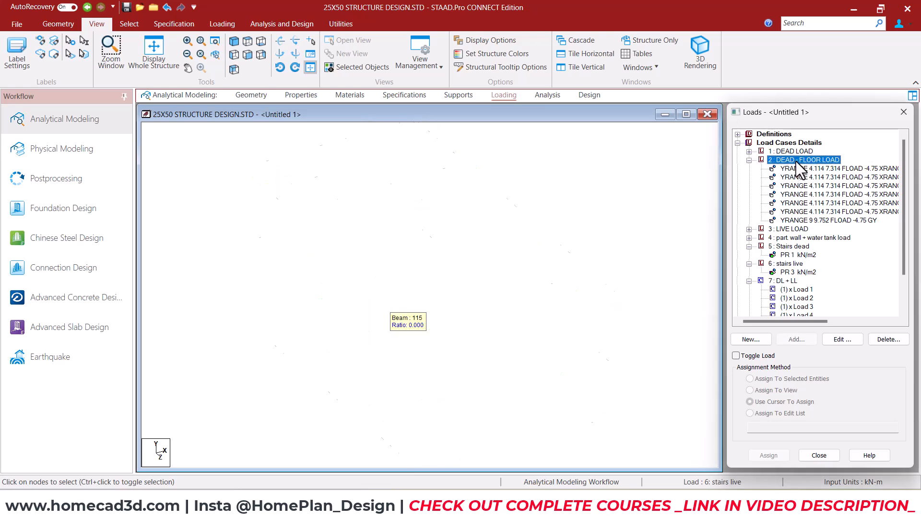
left_click(748, 160)
left_click(785, 204)
left_click(787, 186)
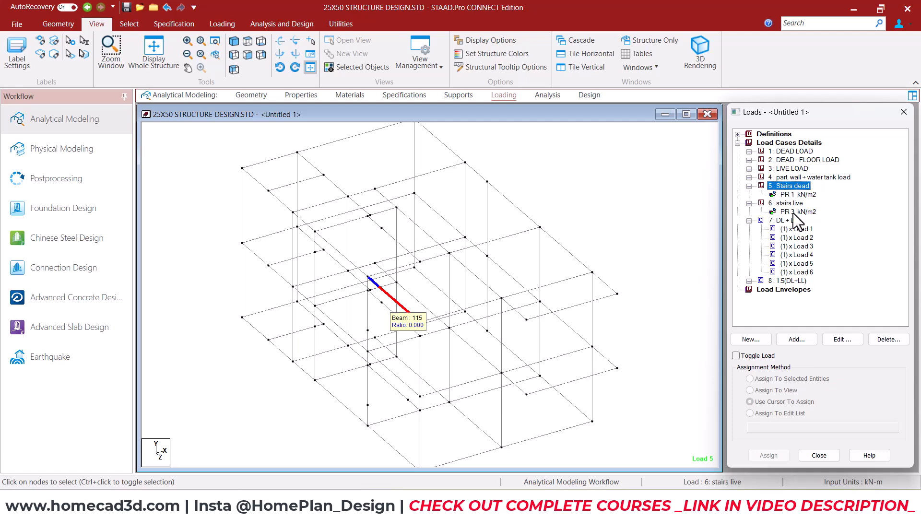
left_click(804, 337)
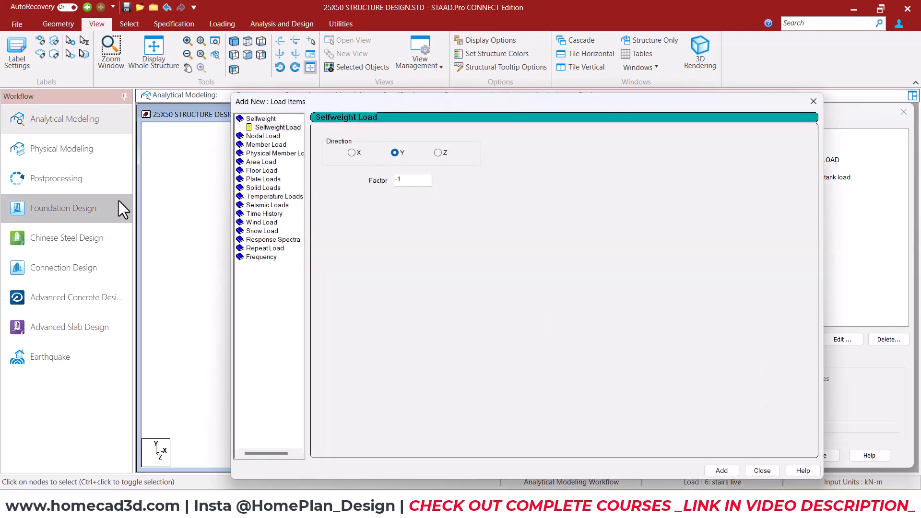
left_click_drag(559, 113, 447, 102)
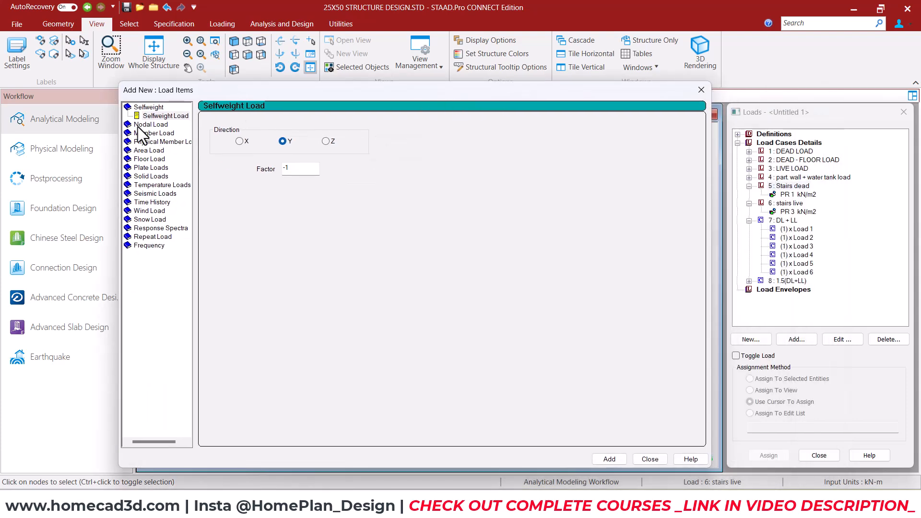
left_click(150, 158)
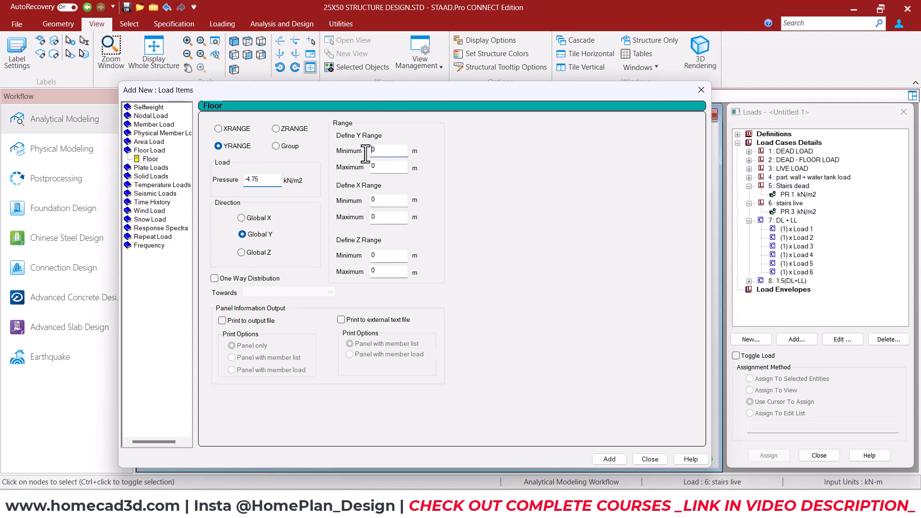
Set the floor load's Y range from 4.114 to 7.314 m, checking the terrace level with a corner node's coordinates.
left_click_drag(401, 150, 360, 149)
type("4.114")
key("Tab")
left_click_drag(361, 90, 614, 132)
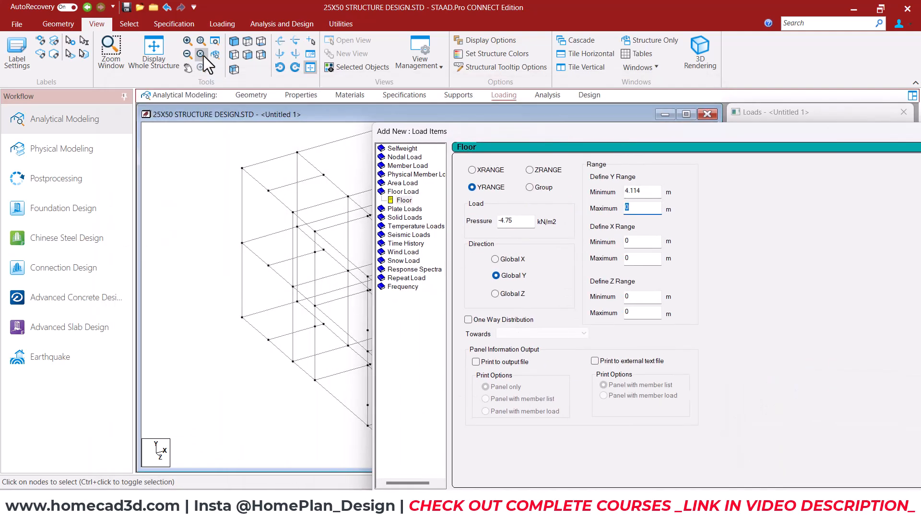
left_click(131, 27)
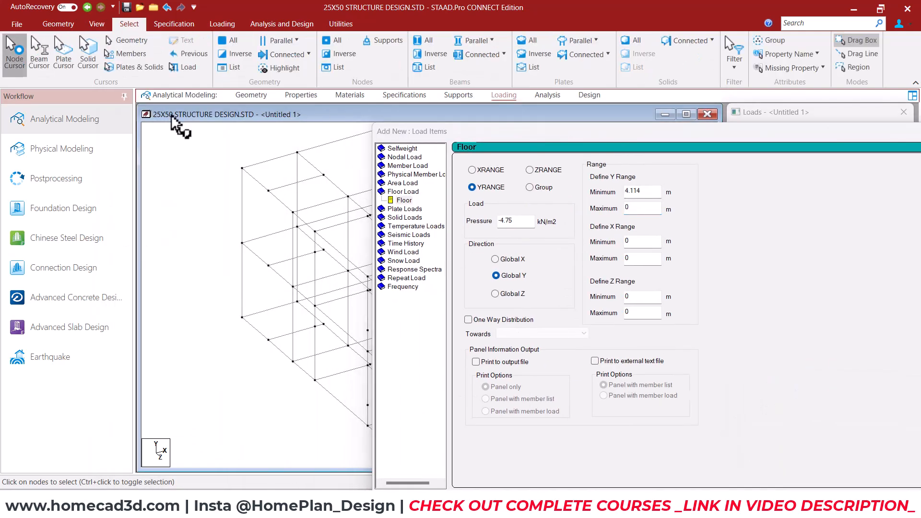
double_click(242, 168)
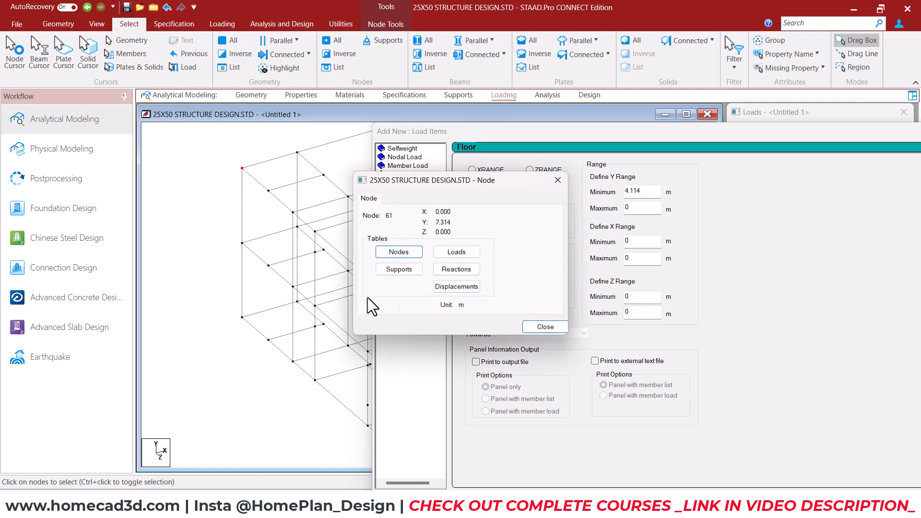
left_click(640, 207)
type("7.314")
Set the floor load's minimum X to 2.261 m and minimum Z to 5.410 m, reading the bay's upper stair-side node in plan.
left_click(642, 243)
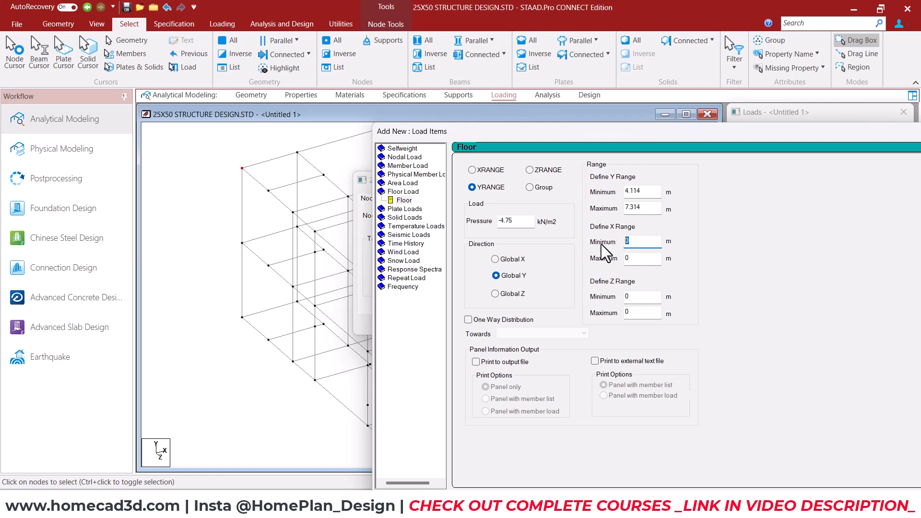
left_click_drag(607, 136, 698, 161)
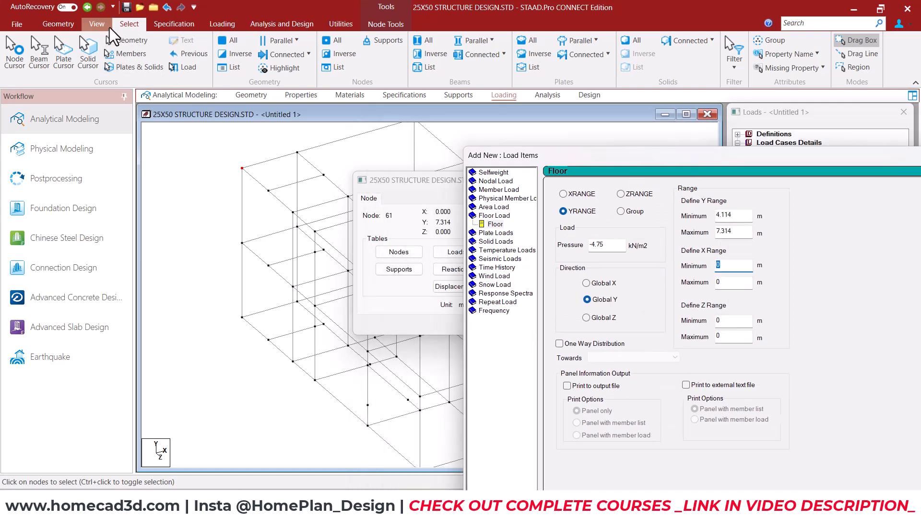
left_click(96, 24)
left_click(248, 43)
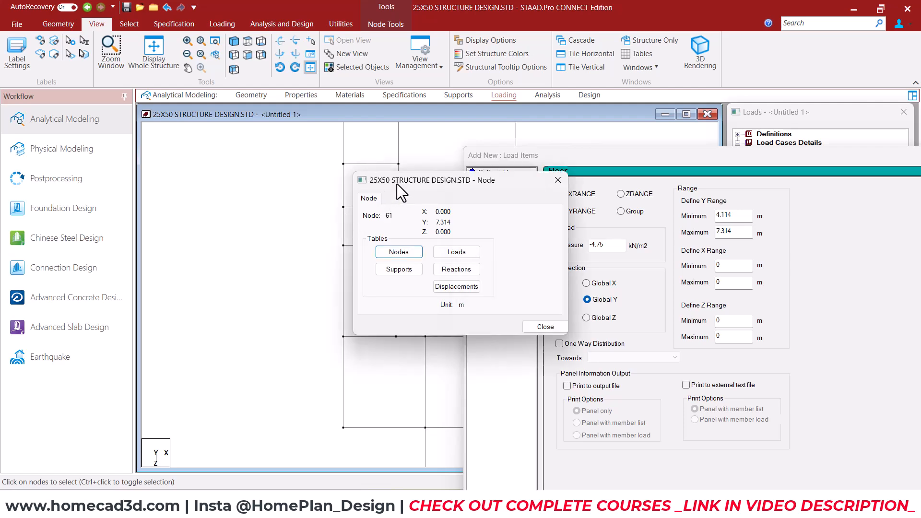
left_click_drag(405, 184, 114, 187)
left_click(394, 246)
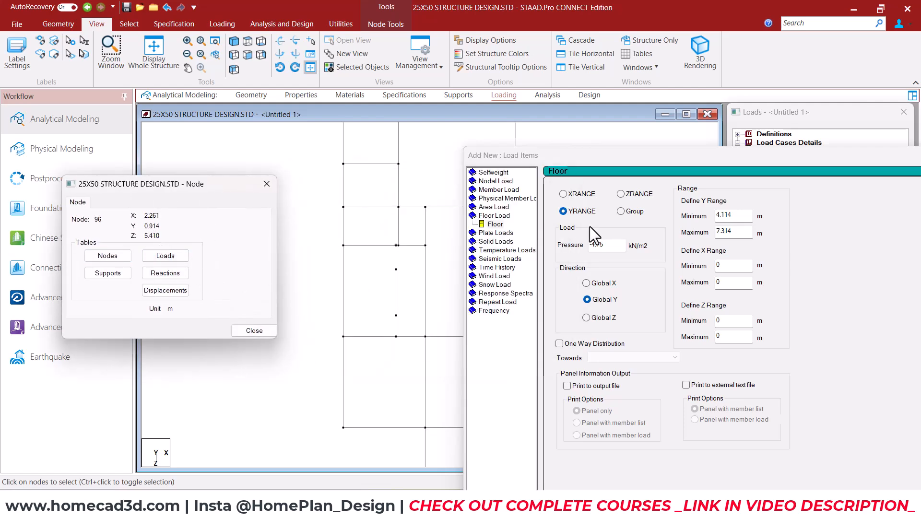
double_click(736, 266)
type("2")
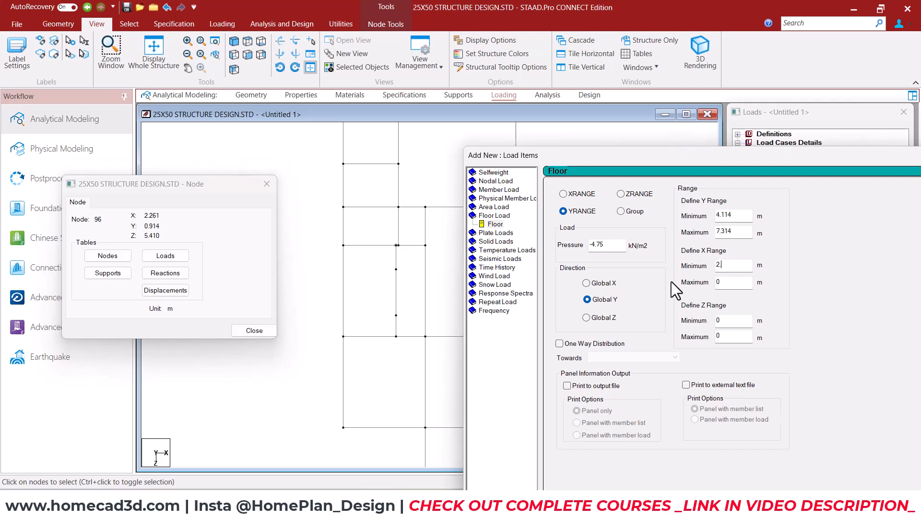
type(".261")
double_click(725, 320)
type("5.410")
Set the floor load's maximum X to 3.505 m and maximum Z to 9.309 m from the diagonally opposite node's coordinates.
double_click(734, 282)
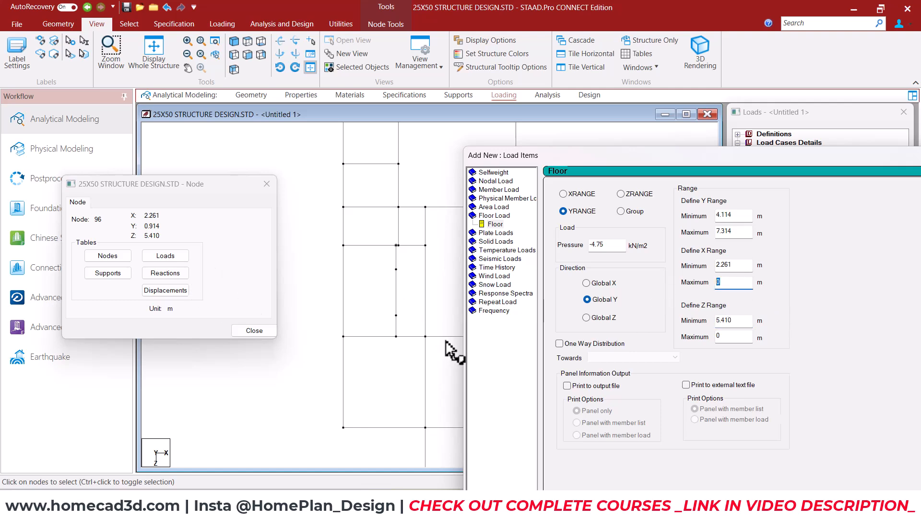
left_click(425, 337)
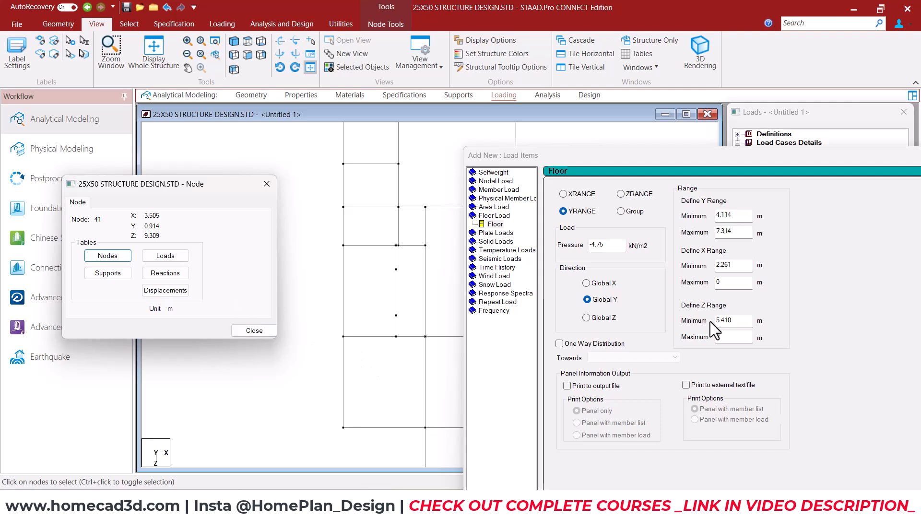
double_click(730, 283)
type("3")
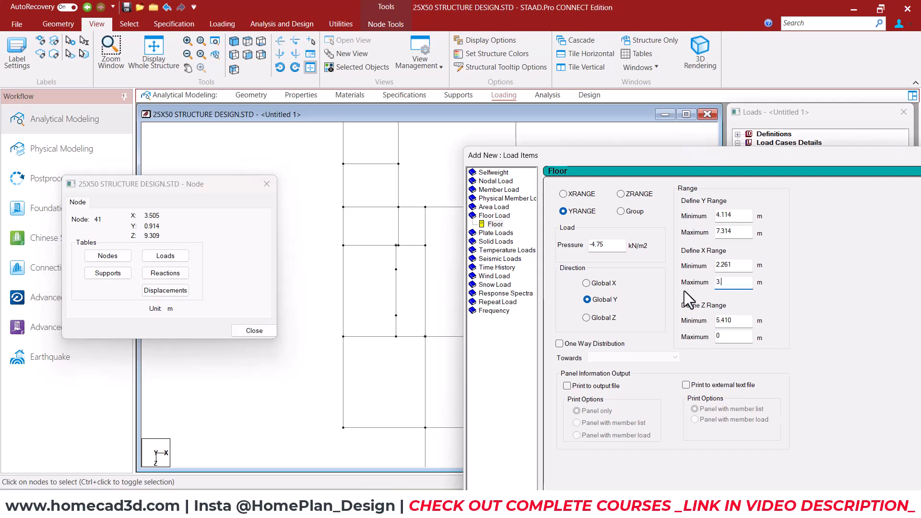
type(".505")
left_click(425, 336)
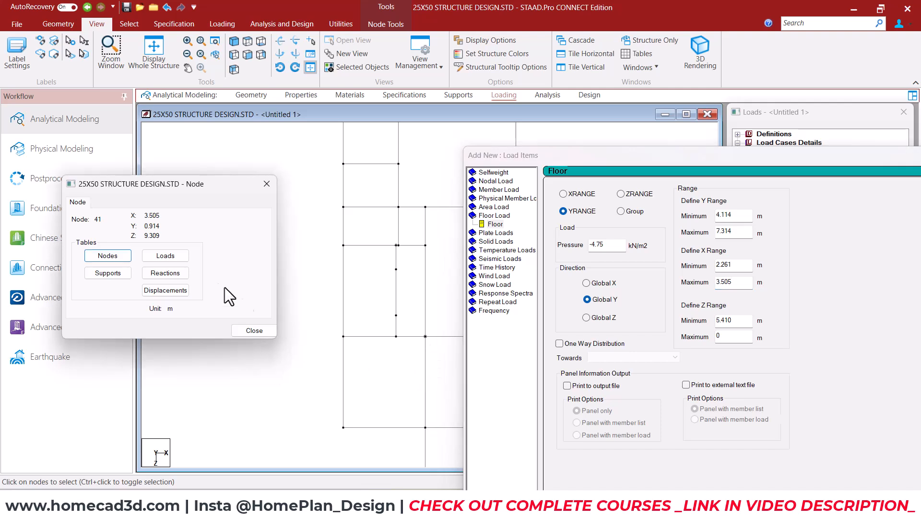
double_click(733, 336)
type("9.309")
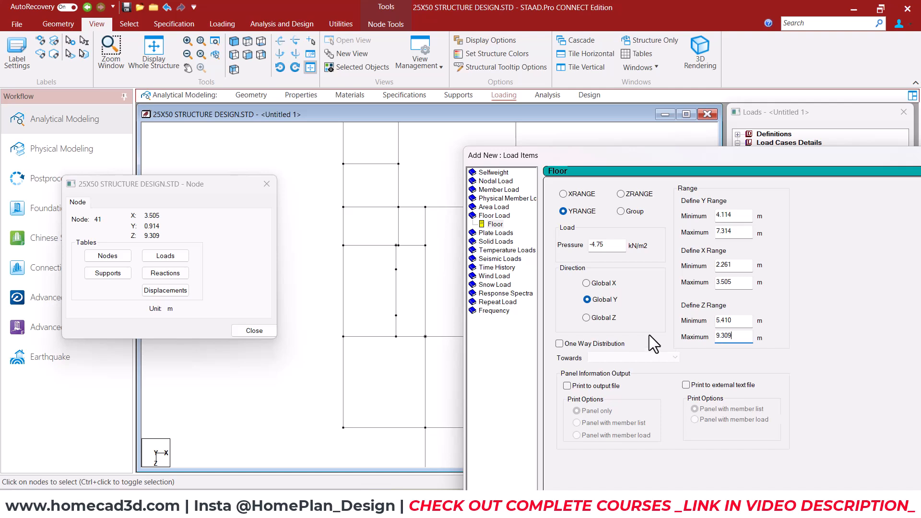
Close the node information and add the range-limited floor load to the Stairs dead case.
left_click(425, 337)
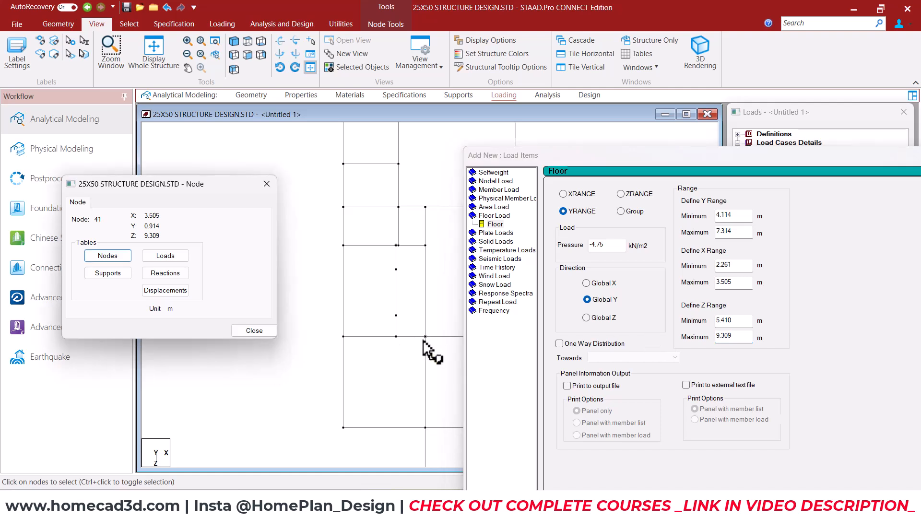
left_click(267, 184)
left_click_drag(657, 158, 504, 108)
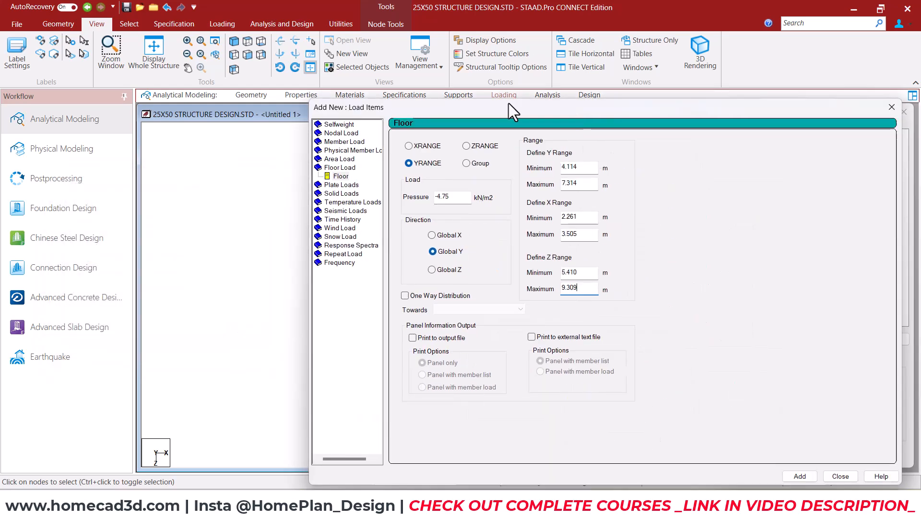
left_click(833, 478)
left_click(642, 327)
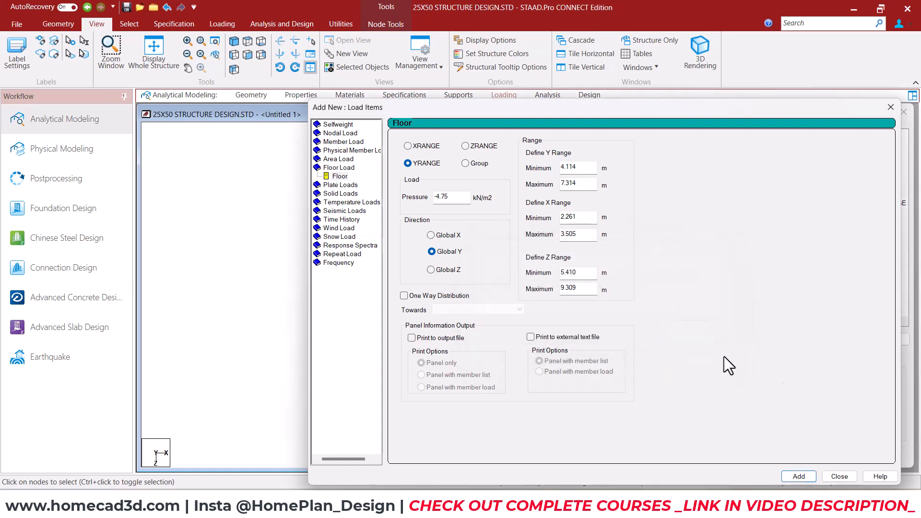
left_click(839, 476)
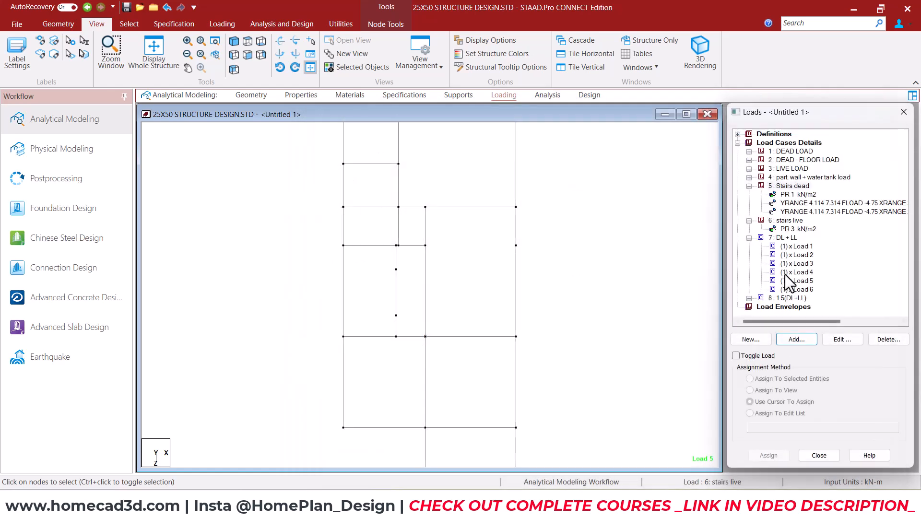
Delete the duplicate floor load item from the Stairs dead case and display the remaining one in plan.
left_click(801, 211)
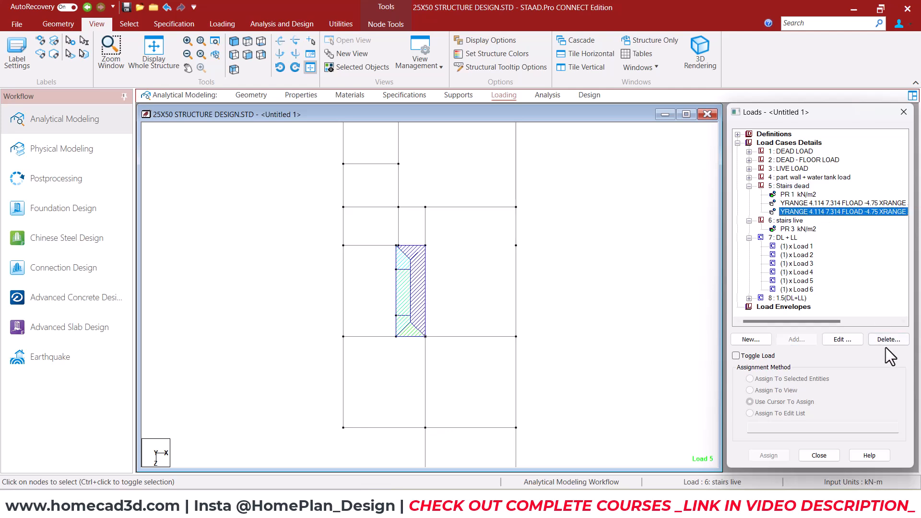
left_click(880, 341)
left_click(811, 203)
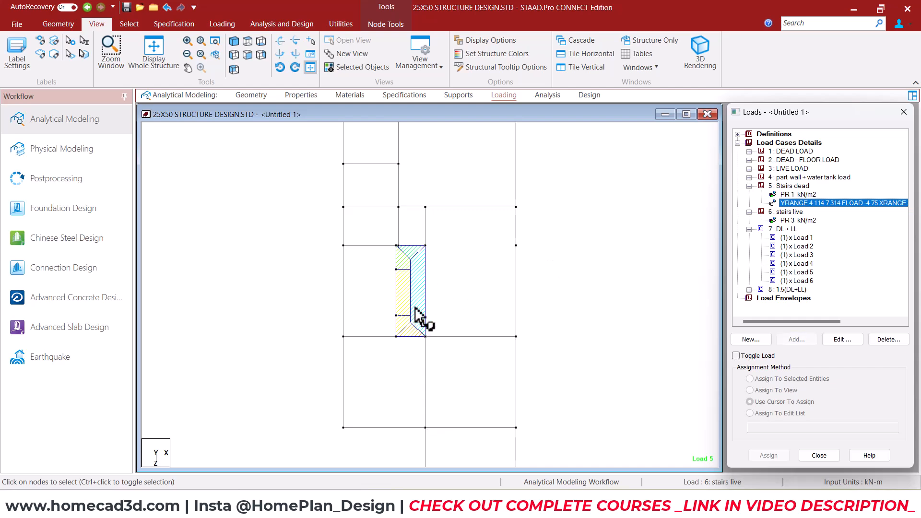
Open the Stairs dead floor load item for editing and keep its load distribution in view beside the settings.
double_click(850, 204)
left_click_drag(486, 121, 707, 111)
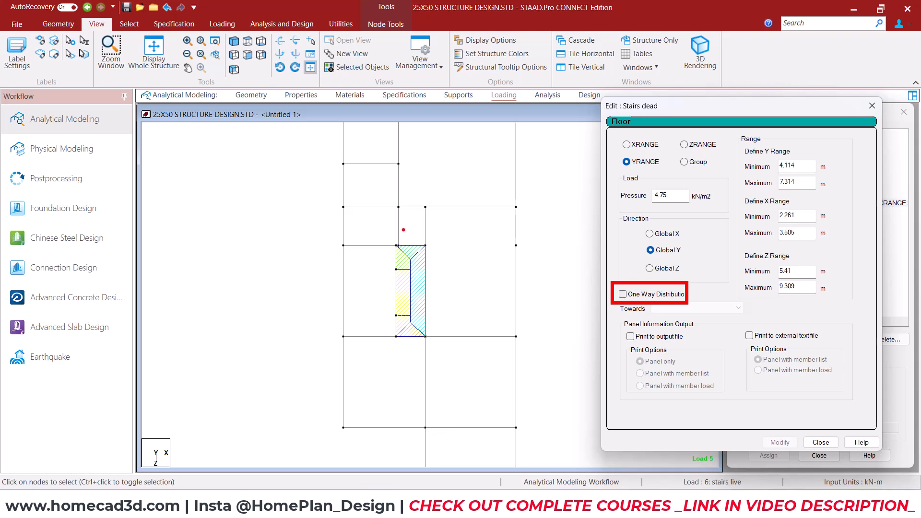
mouse_move(393, 239)
left_mouse_down()
mouse_move(389, 332)
mouse_move(427, 332)
left_mouse_up()
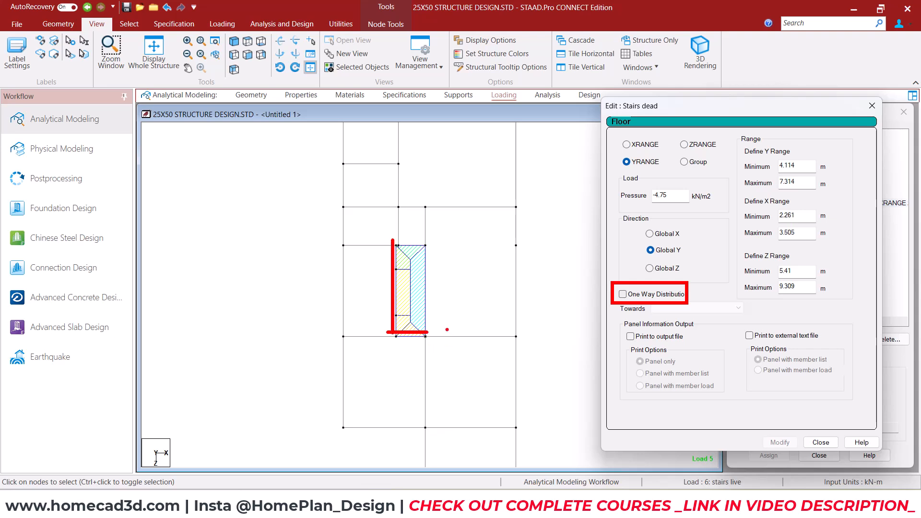
key("Escape")
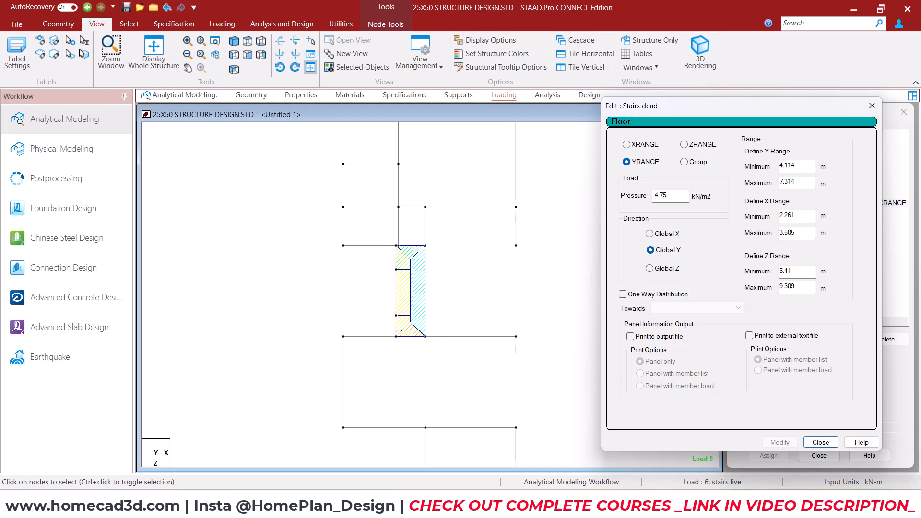
Switch to the AutoCAD plan and add linear dimensions for the width and length of the slab bay beside the stairs.
key("alt+Tab")
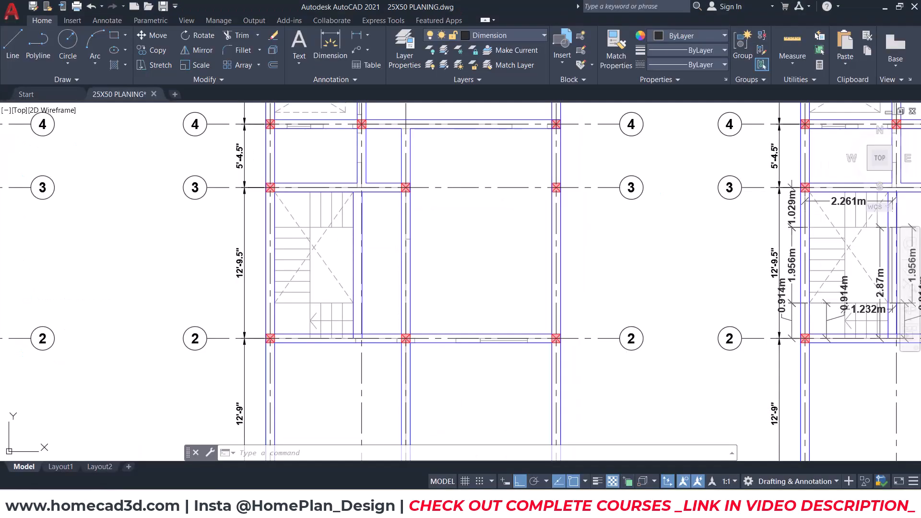
left_click(356, 35)
scroll(361, 184, "up", 2)
left_click(405, 187)
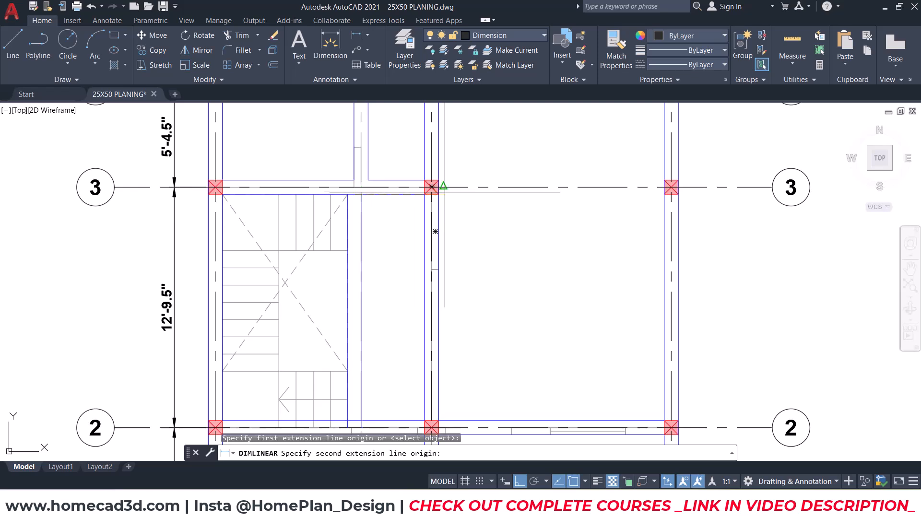
left_click(431, 187)
left_click(410, 159)
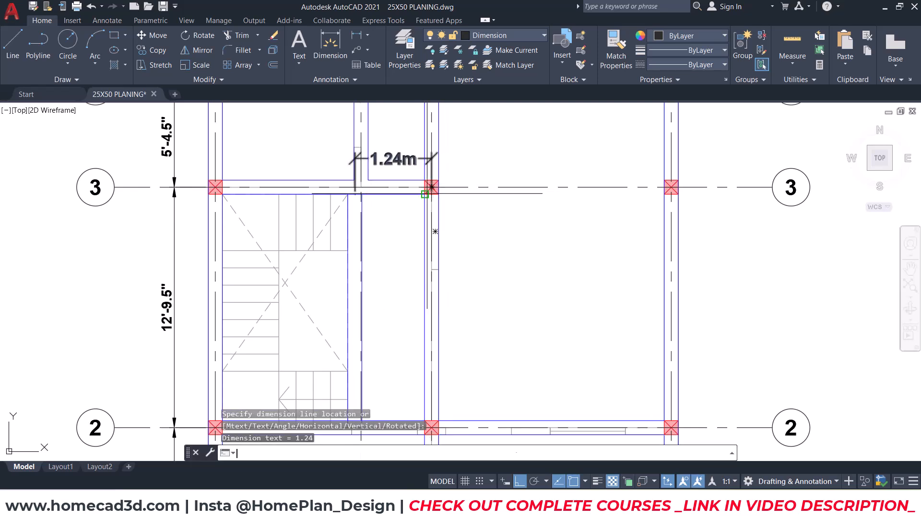
key("Return")
left_click(431, 187)
left_click(431, 427)
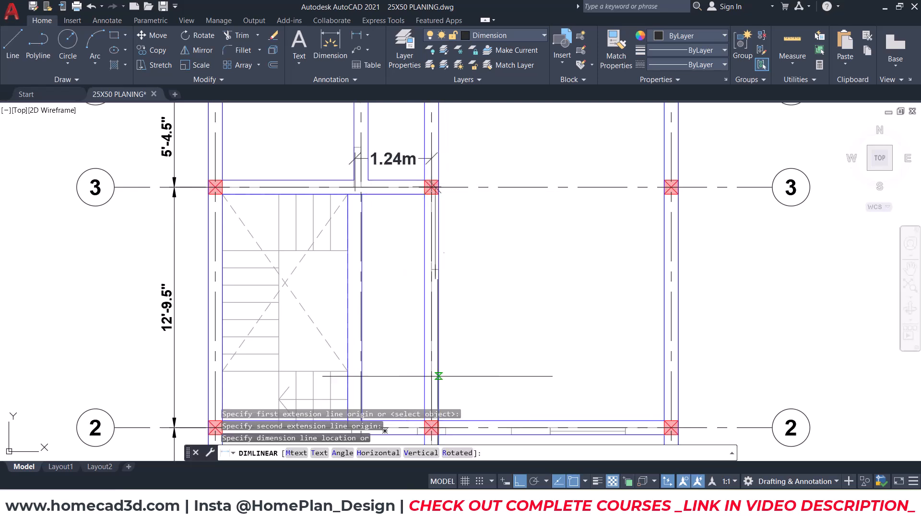
left_click(468, 331)
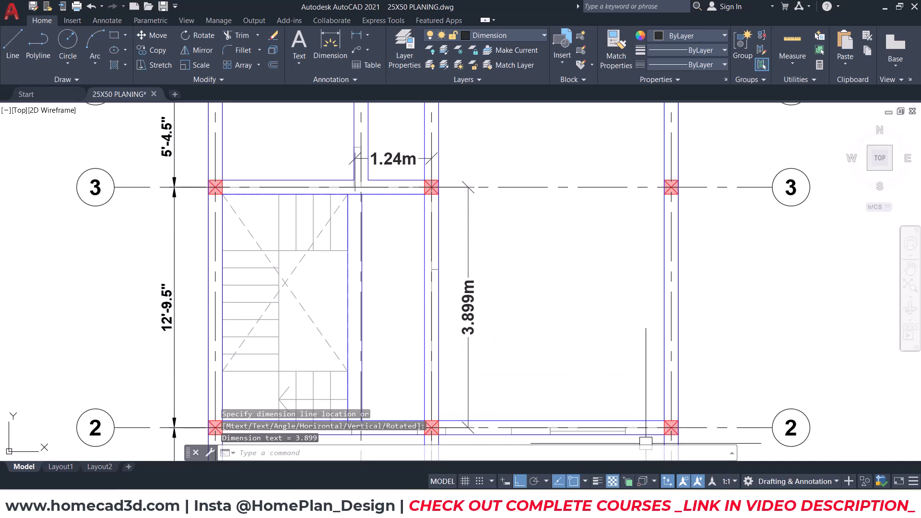
Calculate the bay's length-to-width ratio in Calculator as 3.889 divided by 1.24.
left_click(567, 503)
left_click(597, 422)
type("3.889")
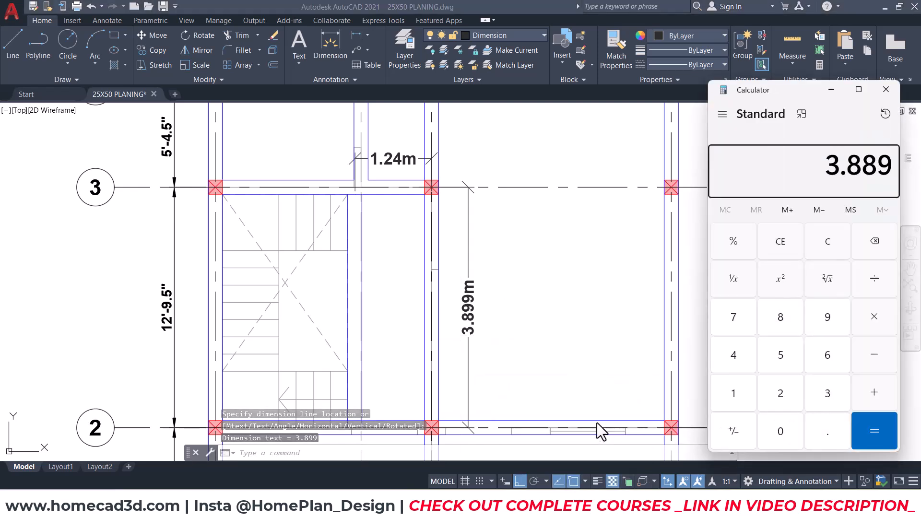
key("slash")
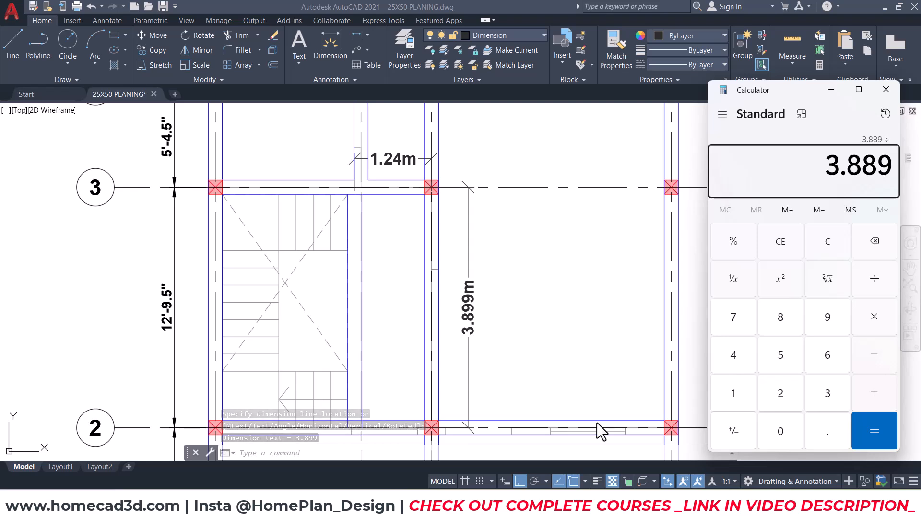
type("1.24")
key("Return")
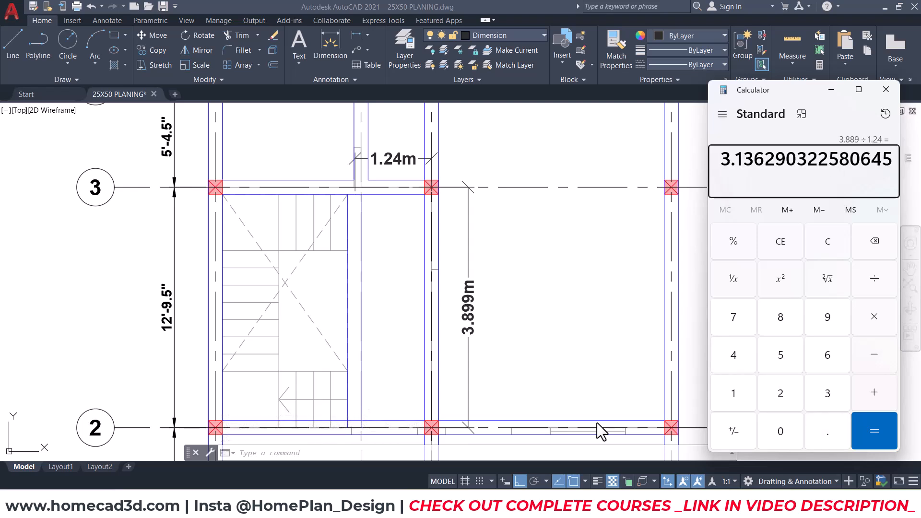
left_click_drag(722, 179, 848, 178)
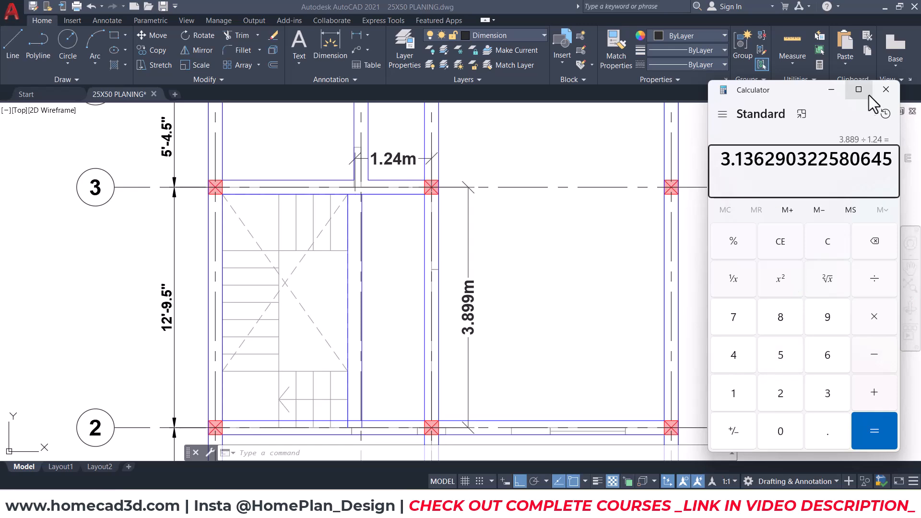
left_click(886, 90)
Switch back to STAAD.Pro and modify the Stairs dead floor load to one way distribution towards the default longer direction.
left_click(884, 7)
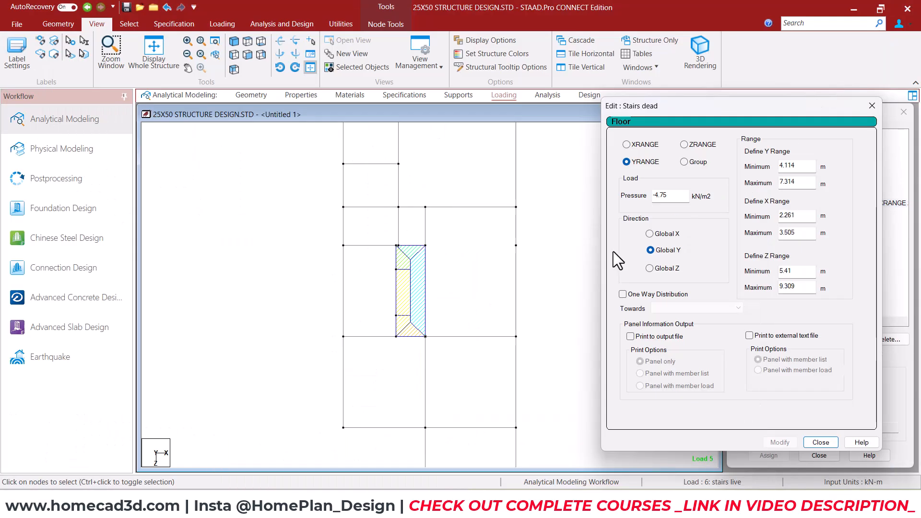
key("ctrl+2")
left_click_drag(613, 283, 698, 301, "ctrl")
key("Escape")
left_click(623, 295)
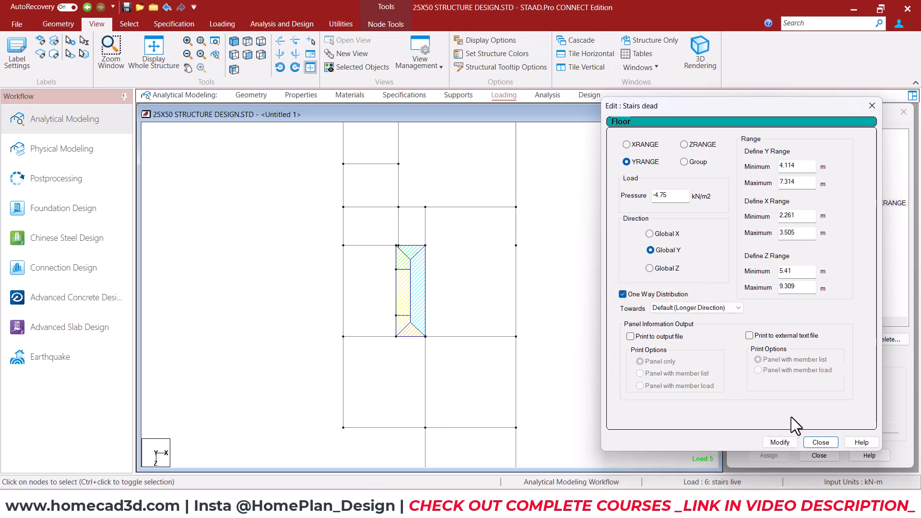
left_click(779, 442)
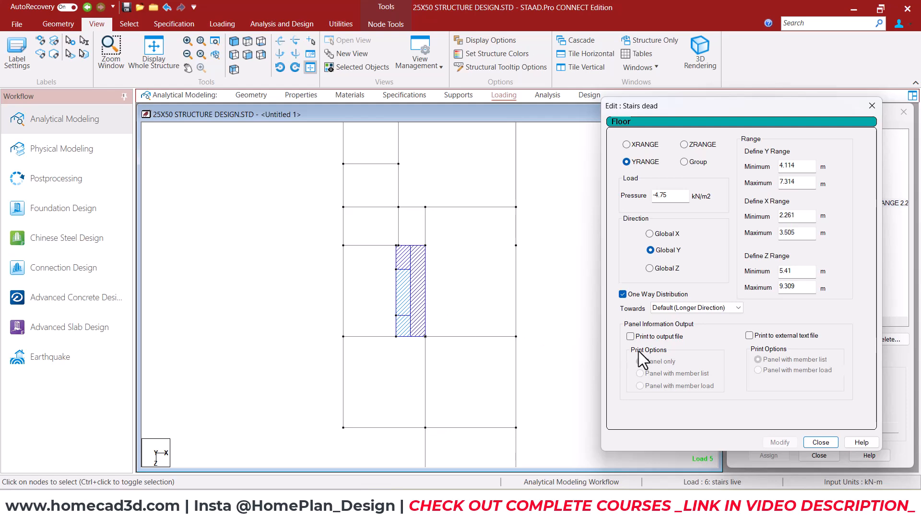
left_click(821, 443)
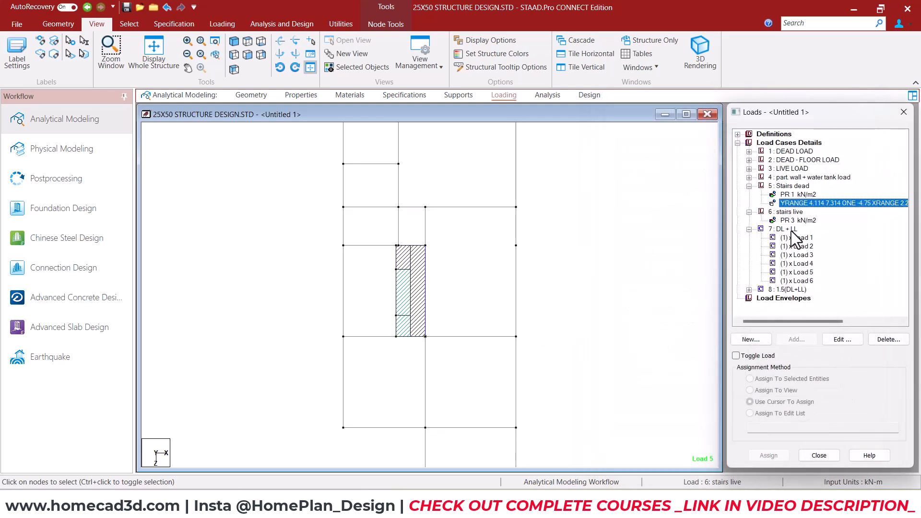
Add a floor load with a pressure of -3 kN/m2 in the Global Y direction to the stairs live load case.
left_click(790, 213)
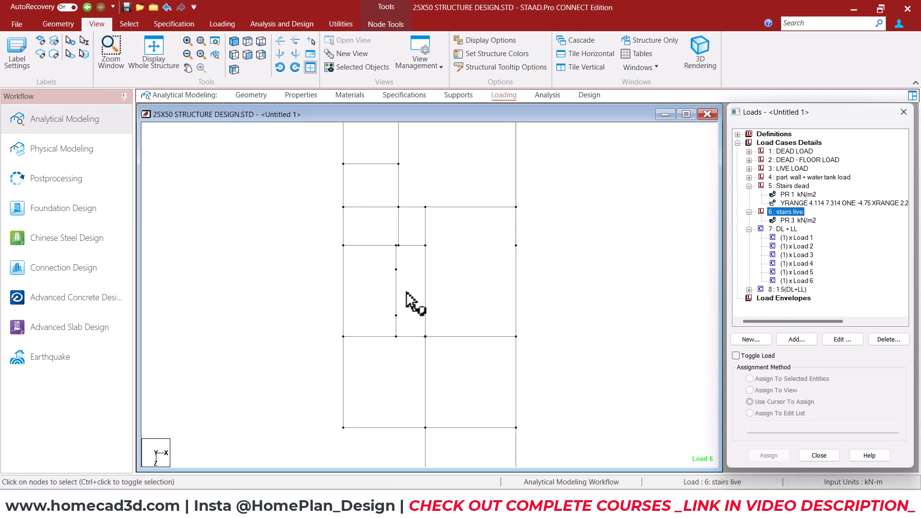
left_click(795, 339)
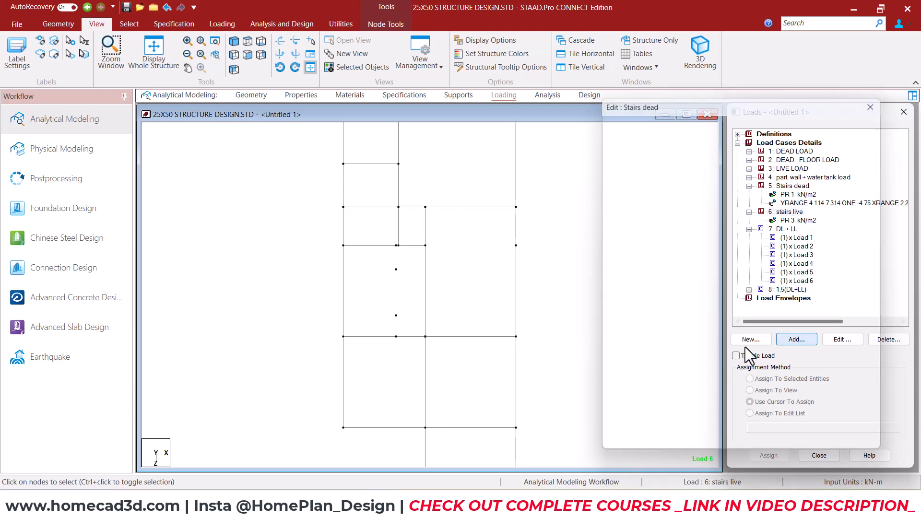
left_click(263, 172)
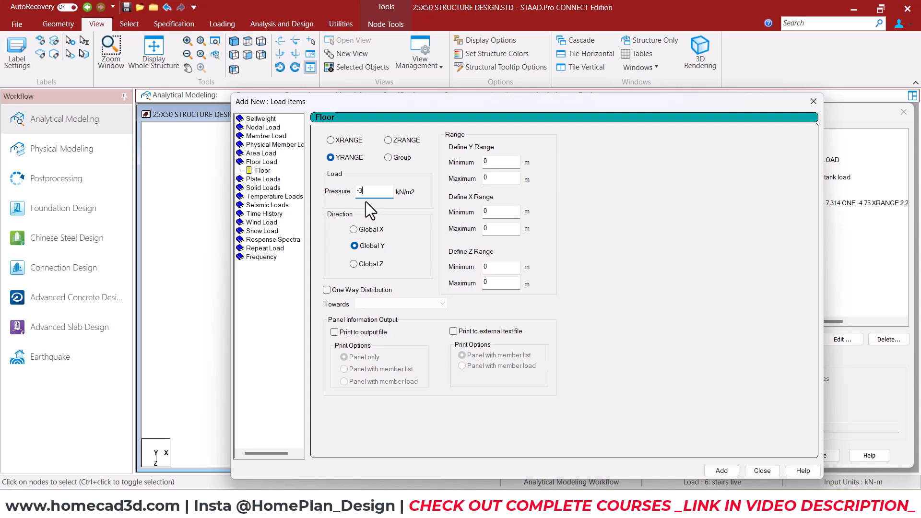
left_click_drag(501, 96, 701, 125)
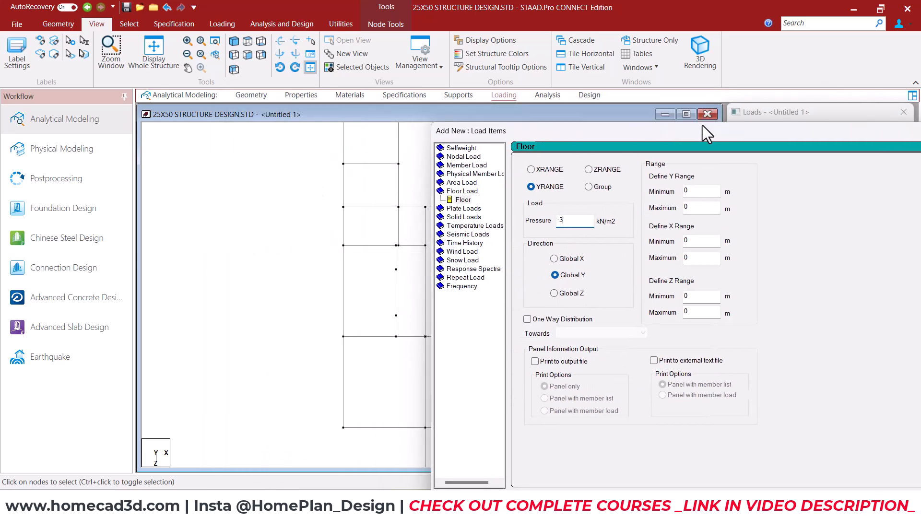
left_click_drag(576, 128, 276, 127)
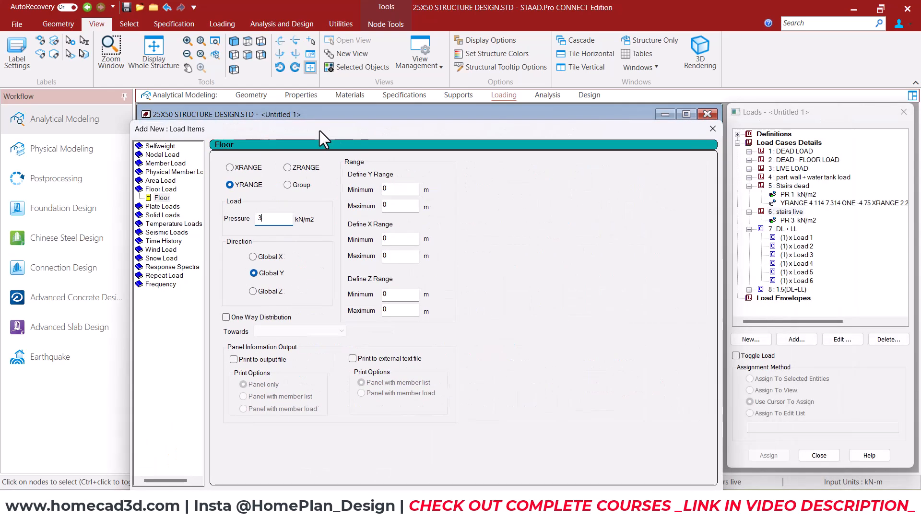
key("Return")
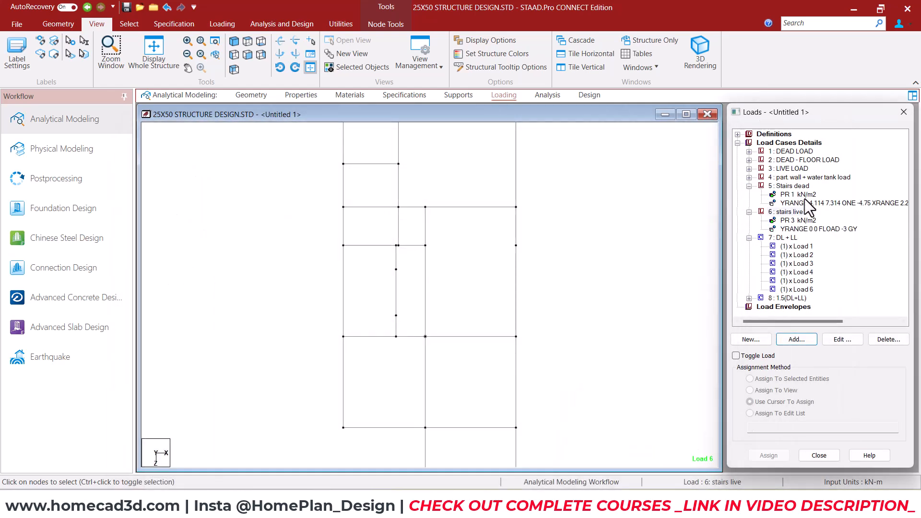
Open the Stairs dead floor load item and capture its settings with Snipping Tool, keeping the load case tree uncovered.
double_click(802, 204)
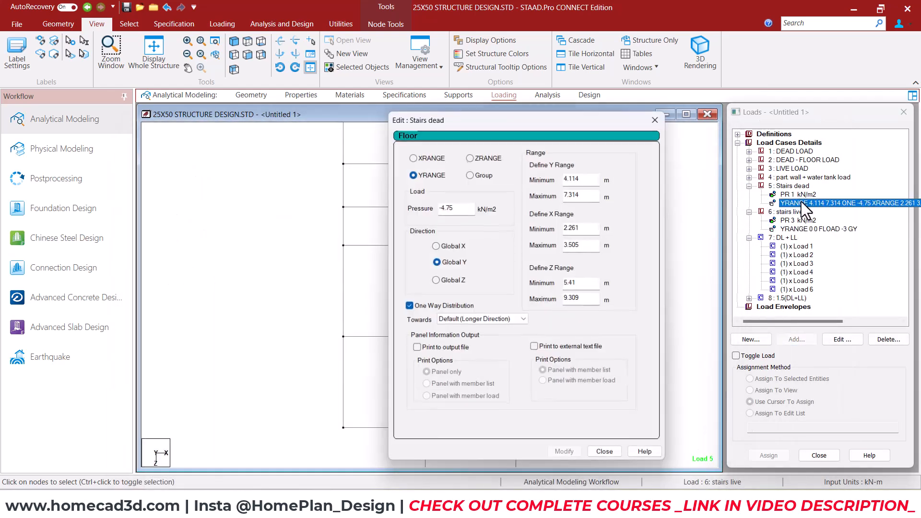
key("super")
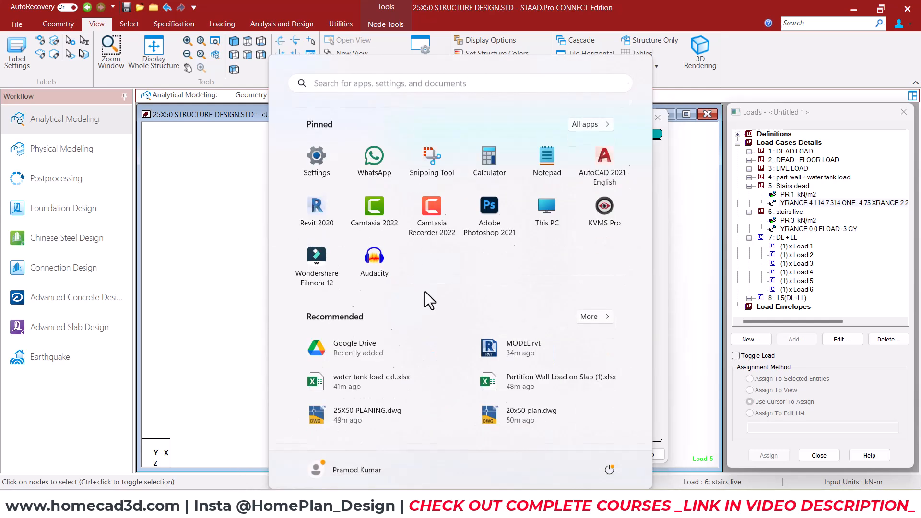
type("SN")
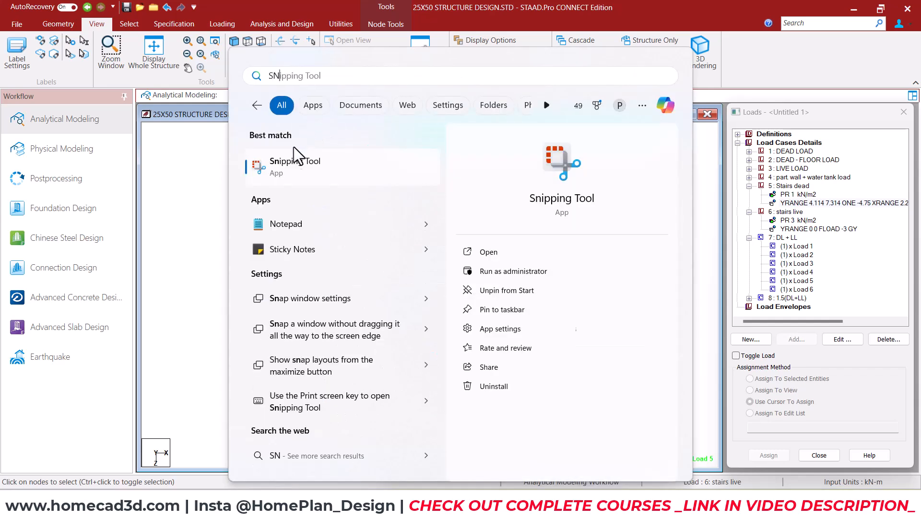
left_click(568, 150)
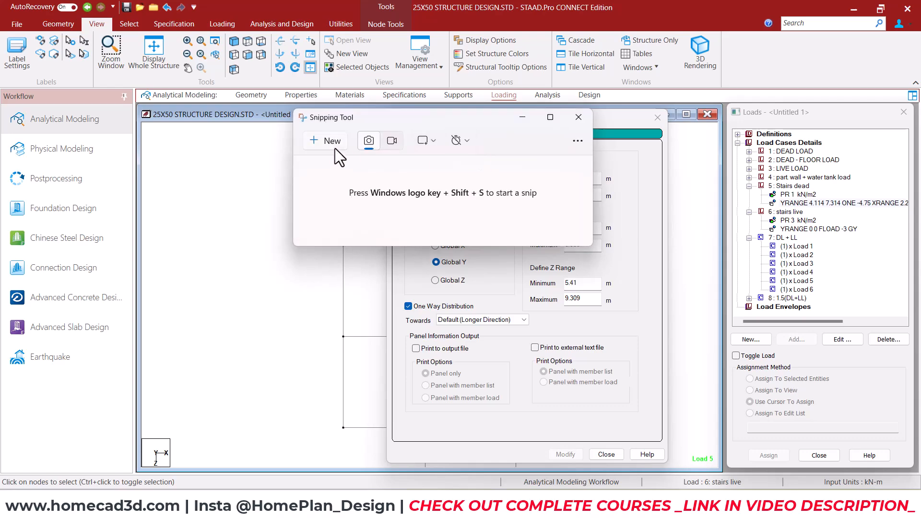
key("ctrl+n")
left_click_drag(383, 106, 685, 470)
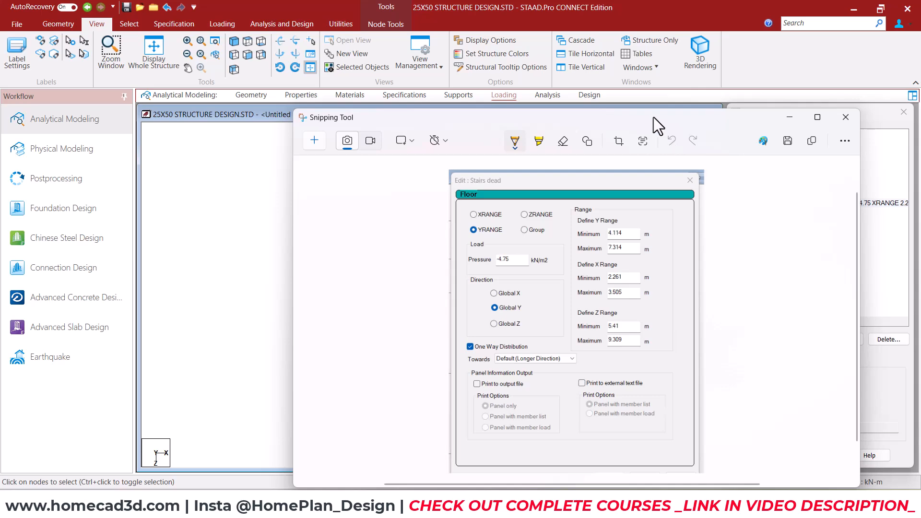
left_click_drag(653, 117, 348, 128)
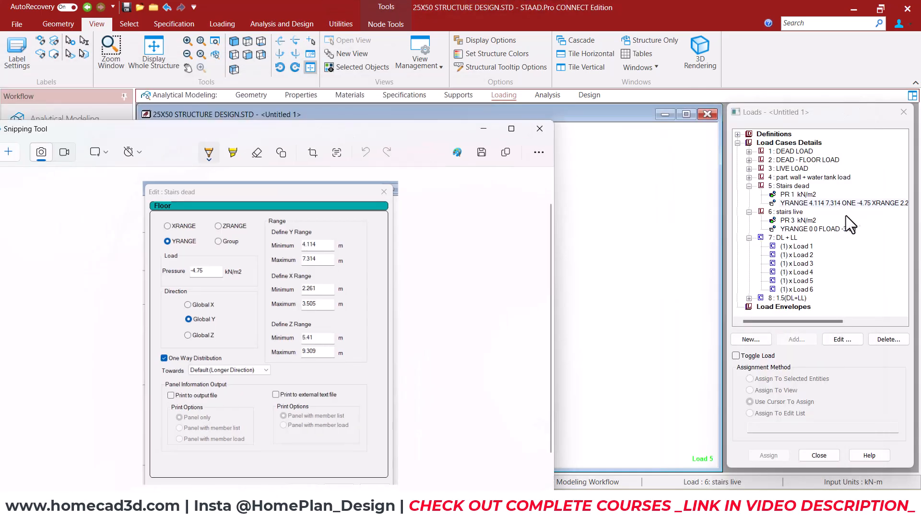
Open the stairs live floor load item for editing in STAAD.Pro and bring up the captured Stairs dead settings for reference.
left_click(794, 229)
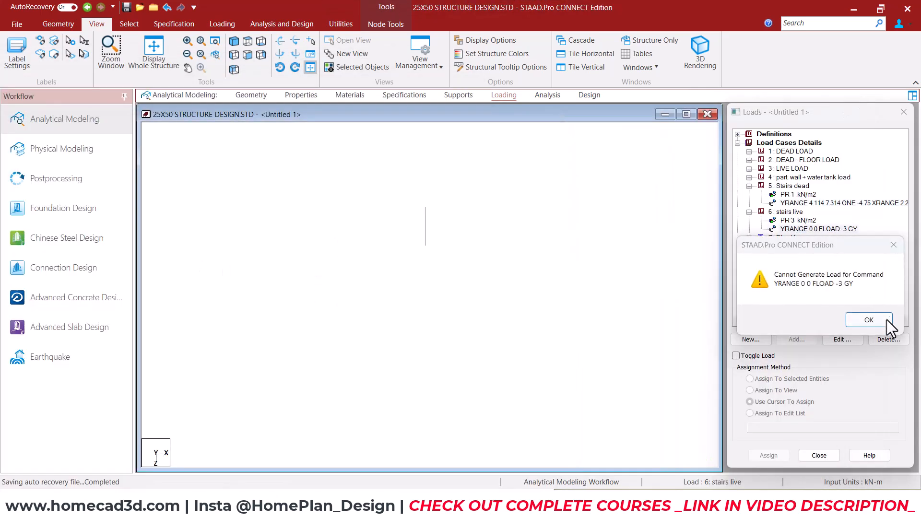
left_click(886, 318)
double_click(817, 229)
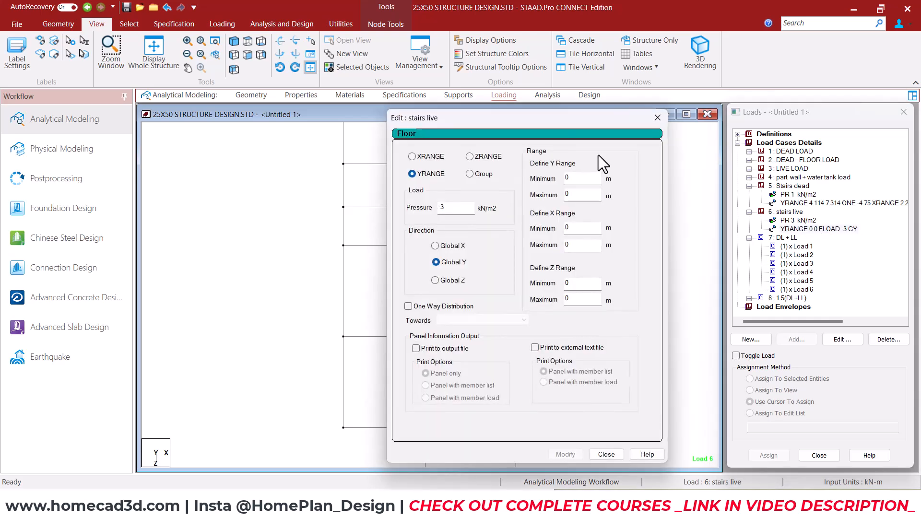
left_click_drag(549, 117, 669, 117)
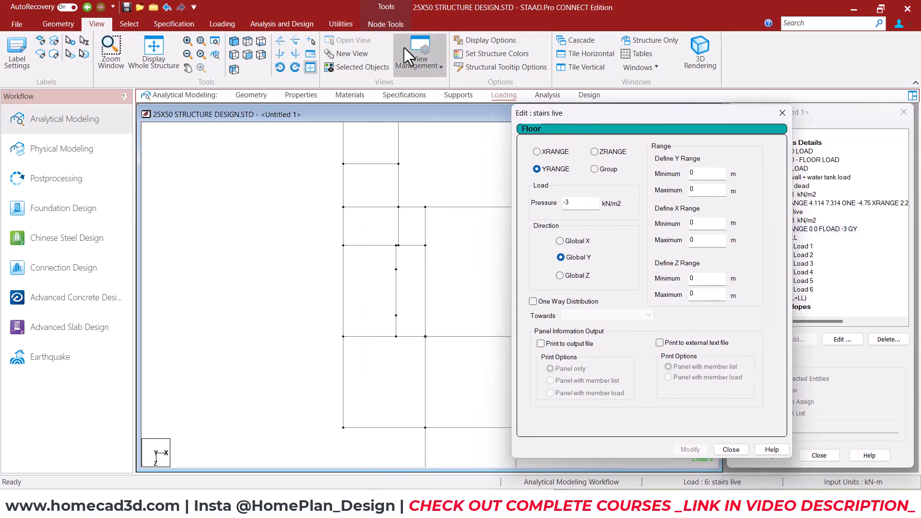
left_click(681, 503)
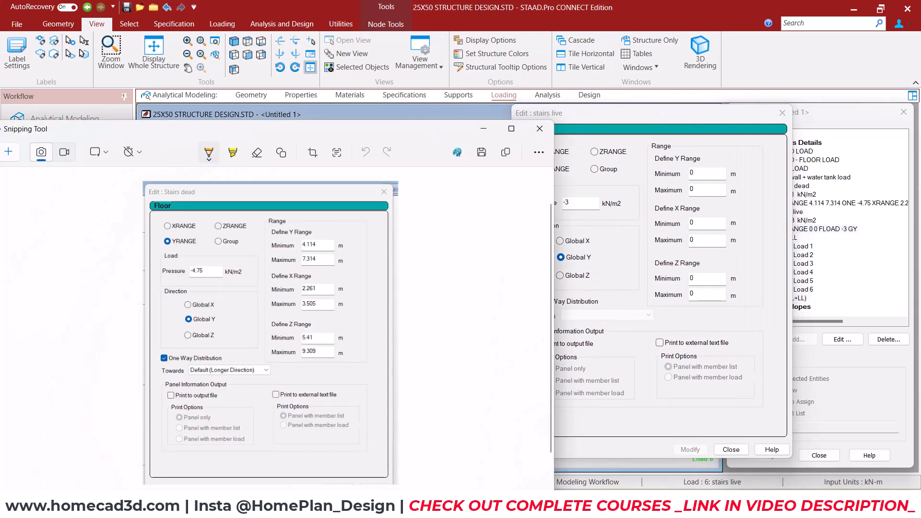
Set the stairs live floor load's Y range to a minimum of 4.114 m and a maximum of 7.314 m, matching the captured settings.
double_click(704, 174)
type("4.114")
left_click(681, 504)
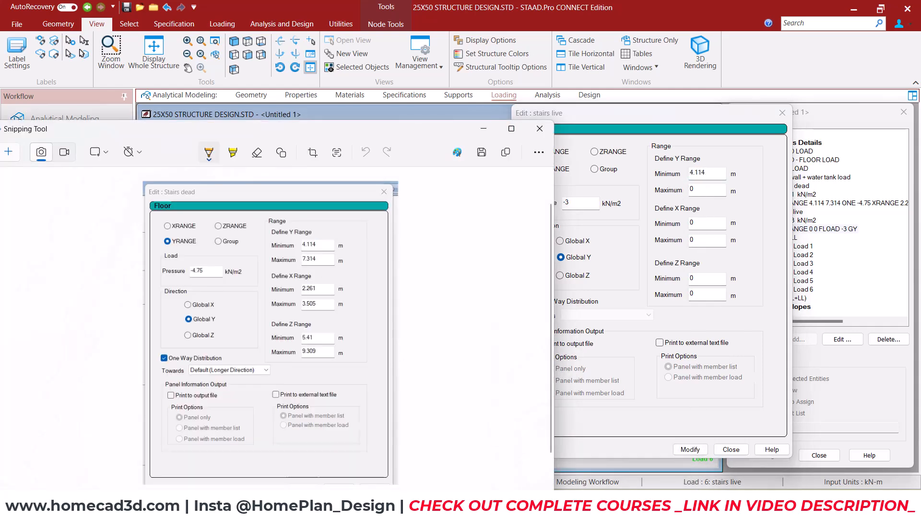
double_click(696, 190)
type("7.3")
key("BackSpace")
type("314")
key("Tab")
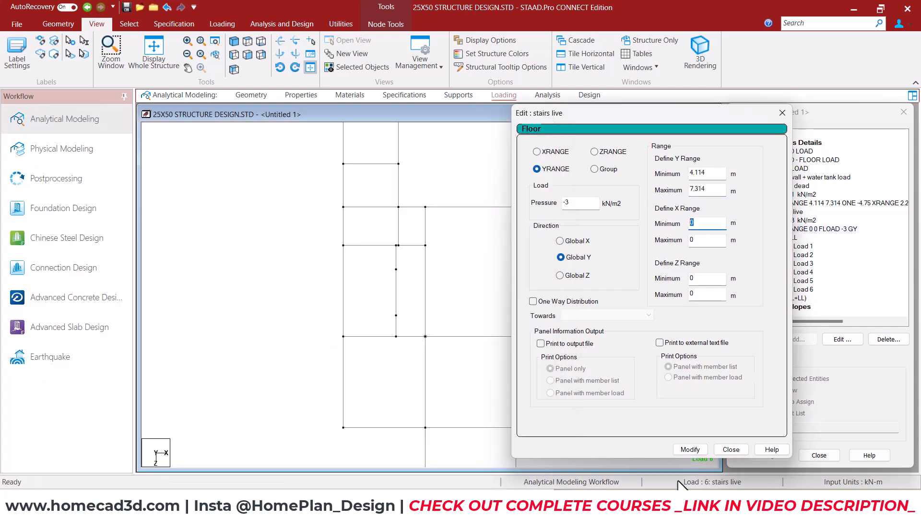
Check the captured settings again and set the stairs live floor load's X range minimum to 2.261 m.
left_click(671, 504)
left_click(672, 503)
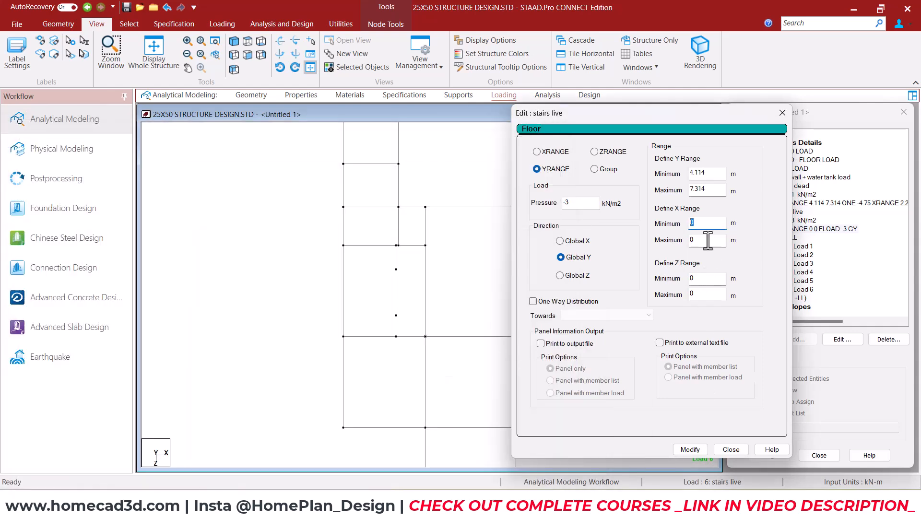
type("2.261")
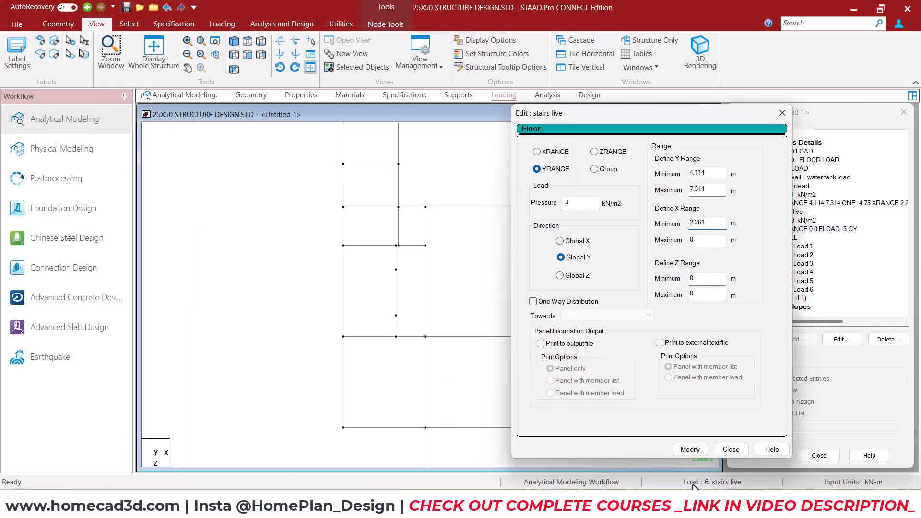